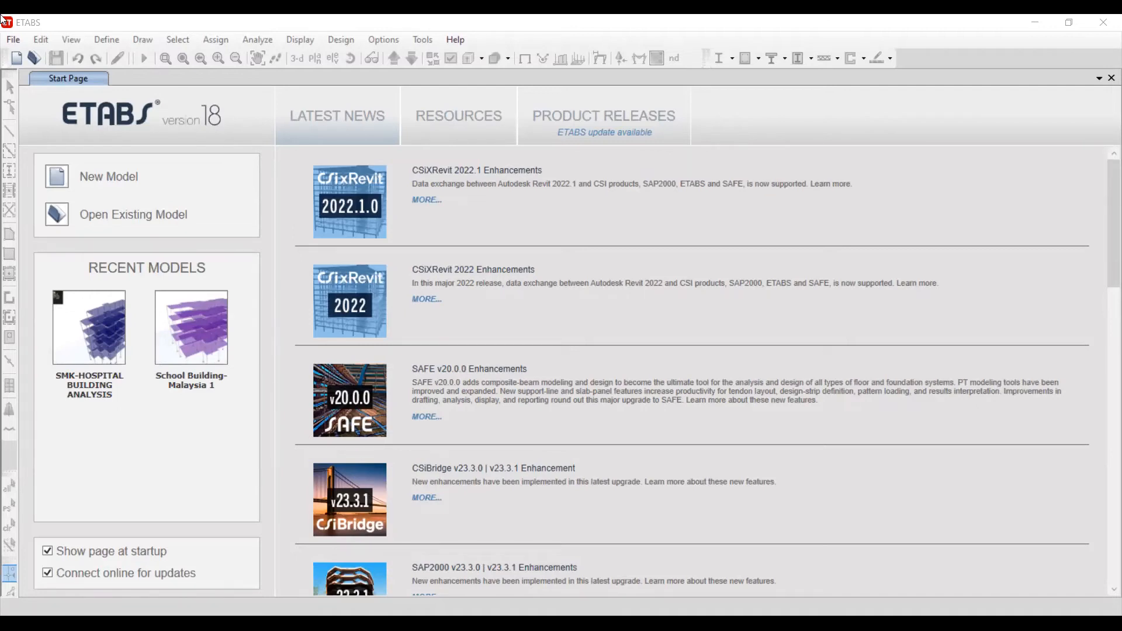
left_click_drag(2, 18, 110, 28)
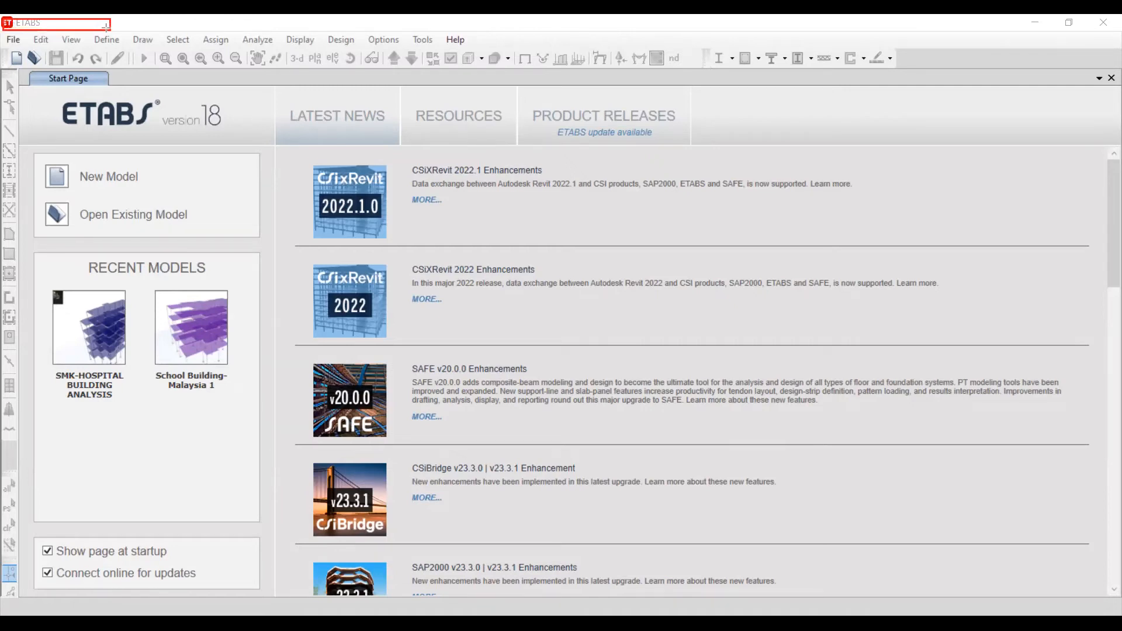
left_click_drag(52, 93, 235, 142)
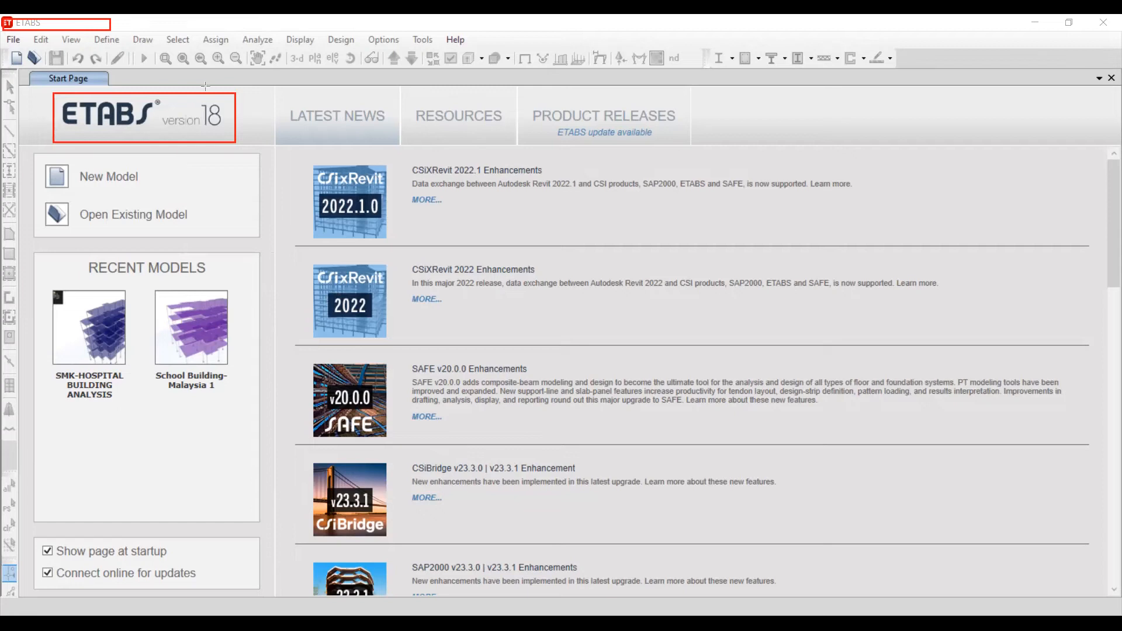
left_click(138, 189)
type("Modeling,")
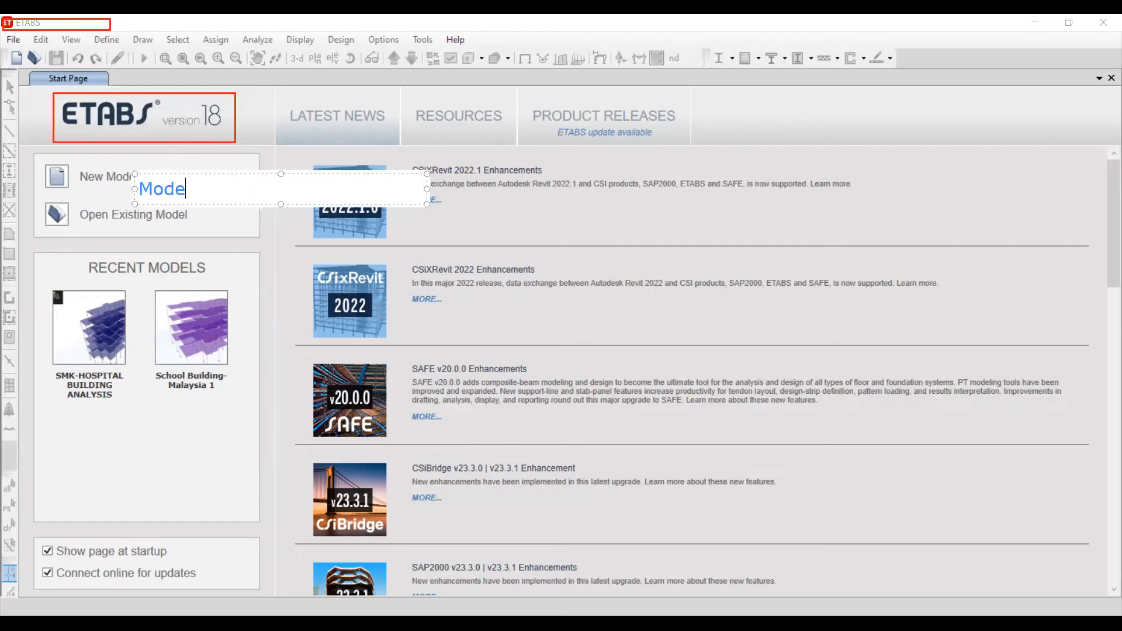
key("BackSpace")
type("_")
key("BackSpace")
key("BackSpace")
type(", ")
type("as")
key("BackSpace")
key("BackSpace")
type("defining,")
type(" assign")
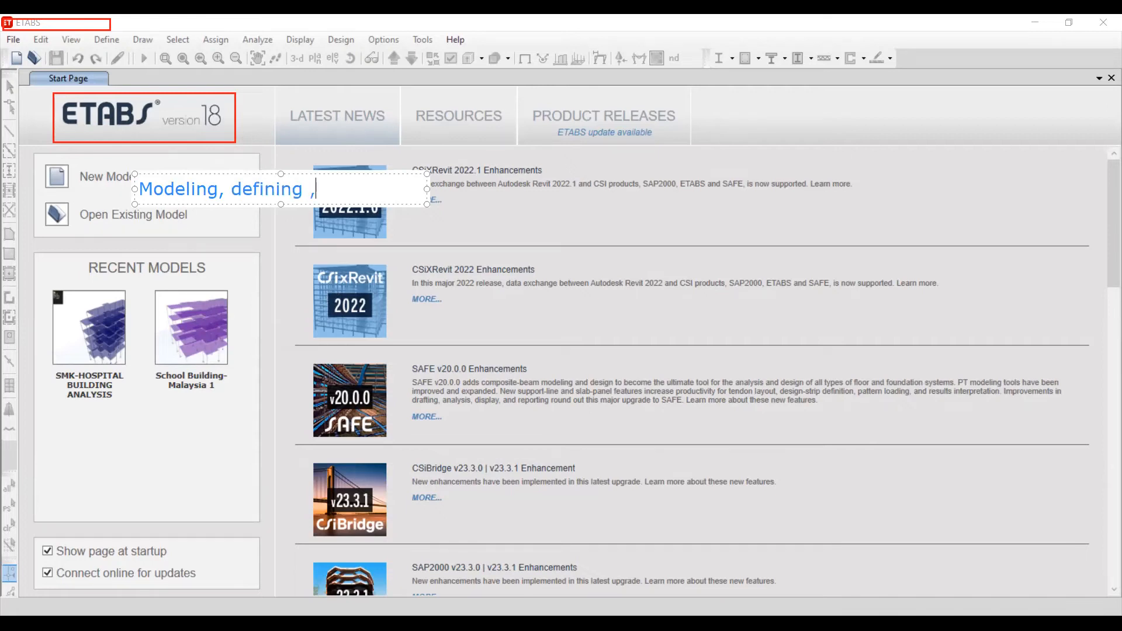
type("ing, analysis")
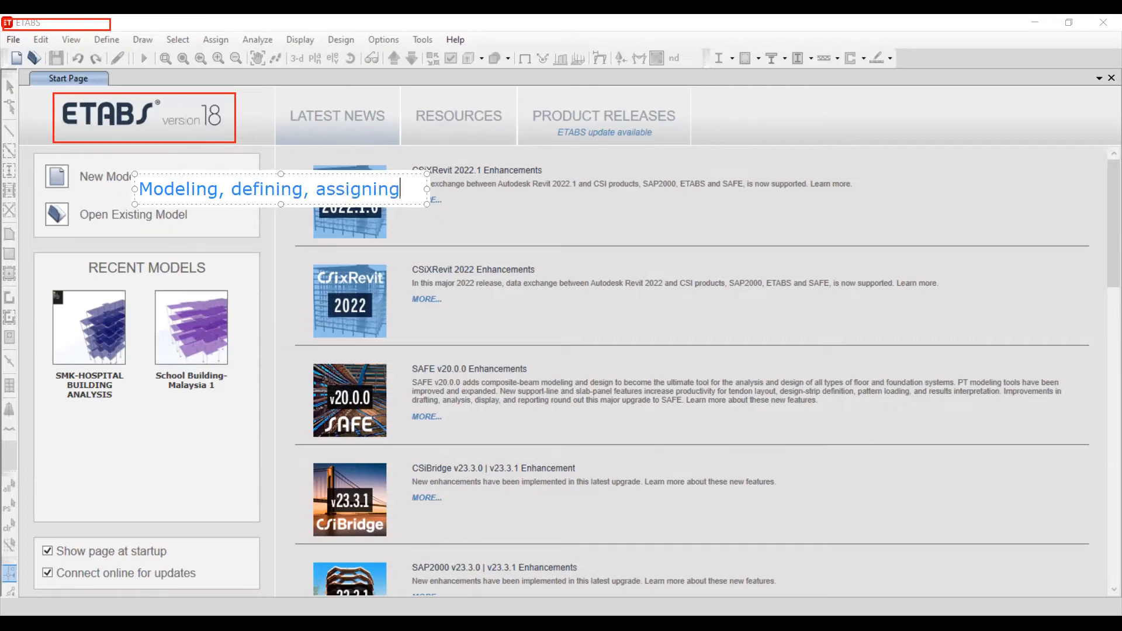
key("BackSpace")
key("BackSpace")
type("ing, and ")
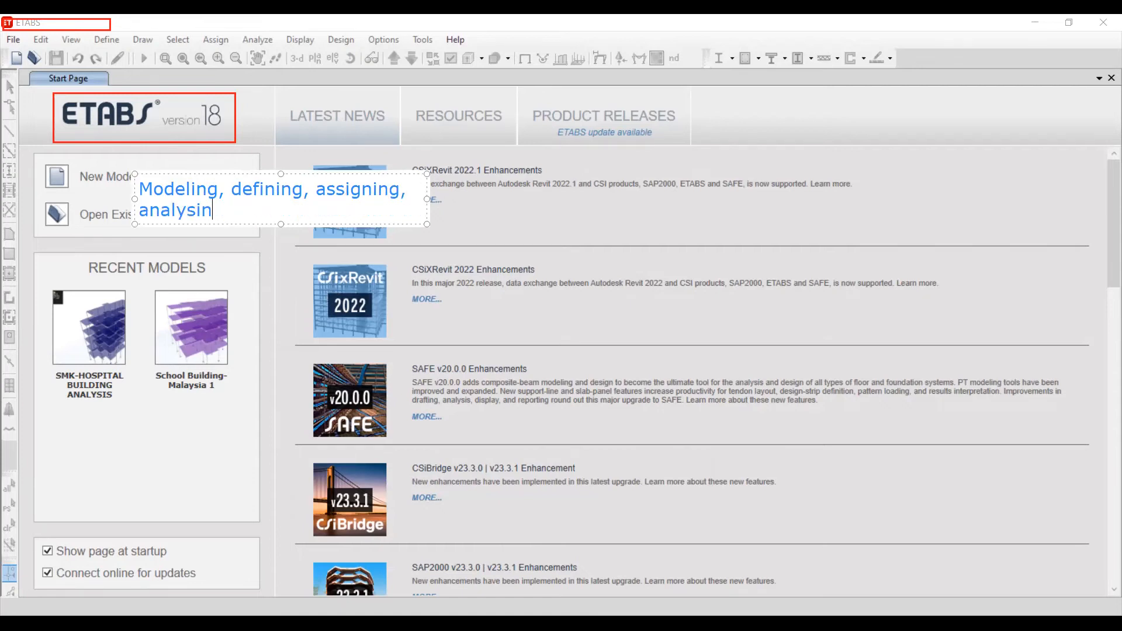
type("detailing")
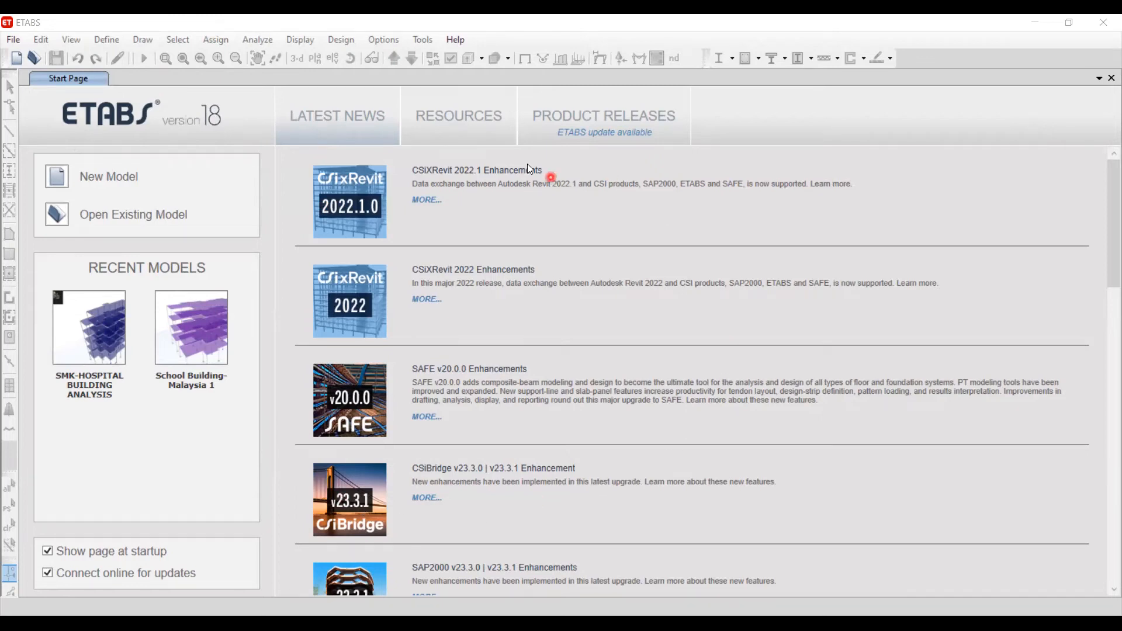
Look through the product enhancement announcements in the start page's latest news
scroll(416, 293, "down", 1)
scroll(396, 244, "up", 1)
scroll(366, 200, "down", 3)
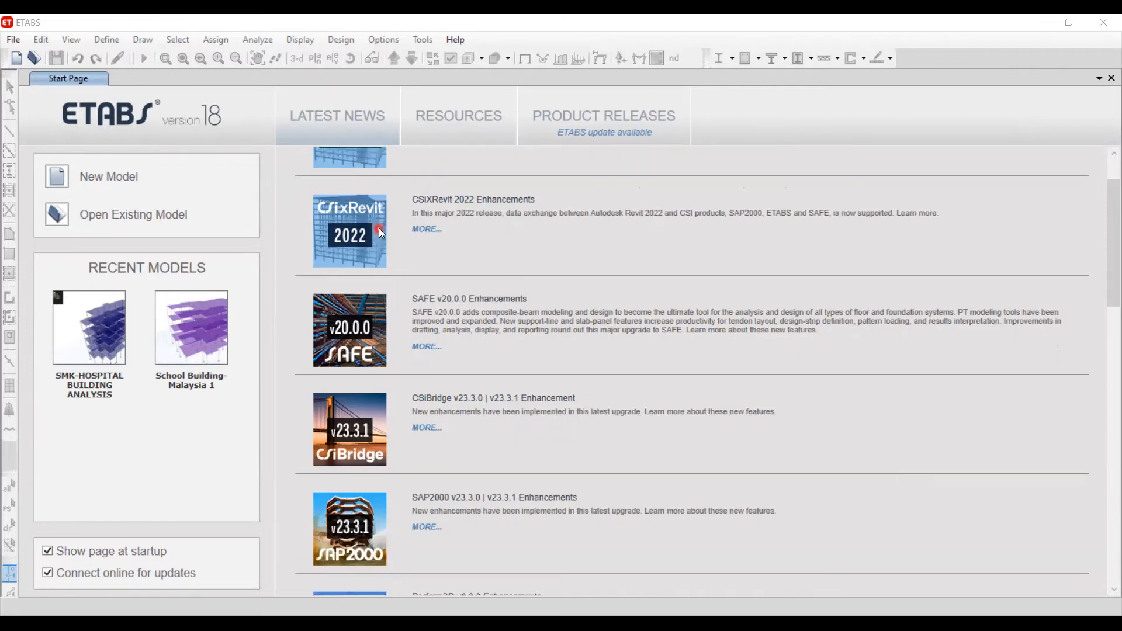
scroll(381, 245, "down", 1)
scroll(347, 373, "down", 1)
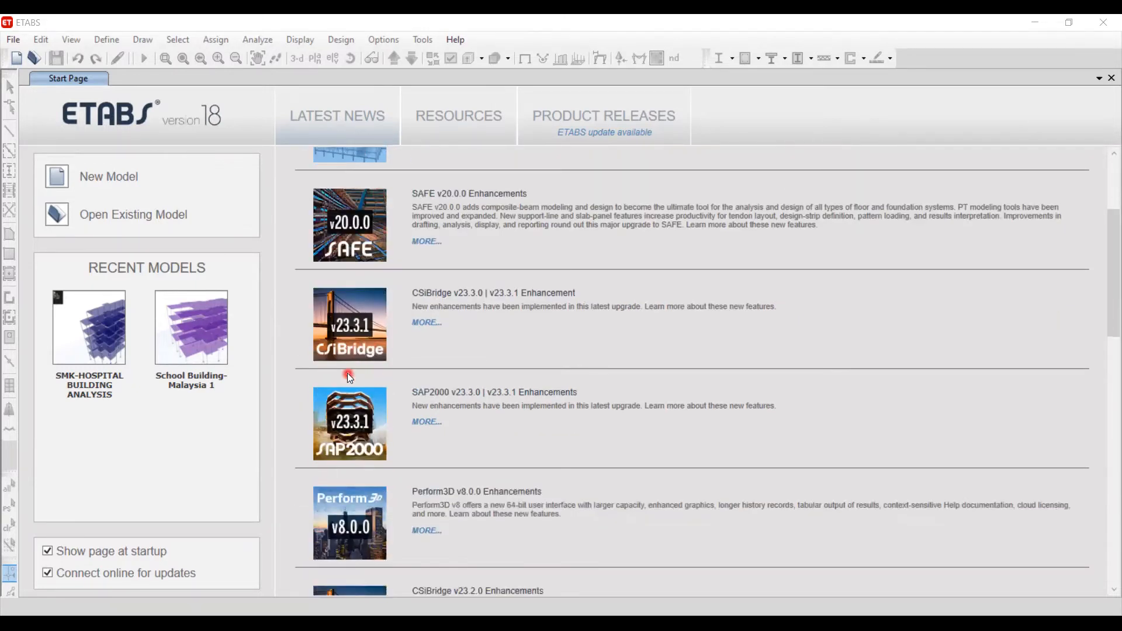
scroll(364, 357, "up", 2)
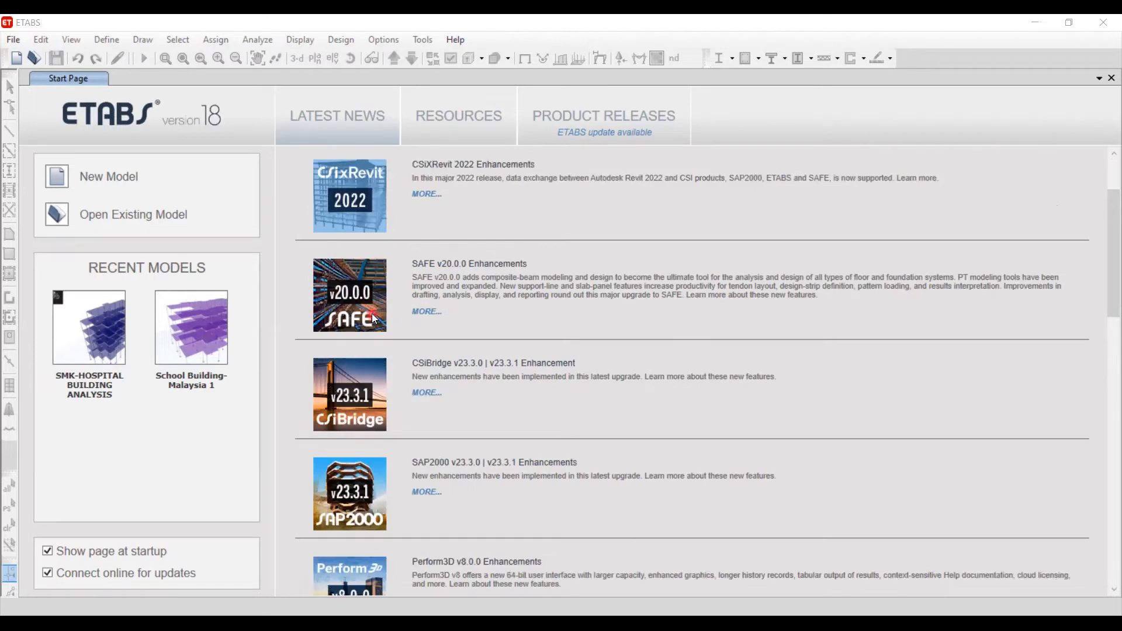
scroll(372, 315, "down", 1)
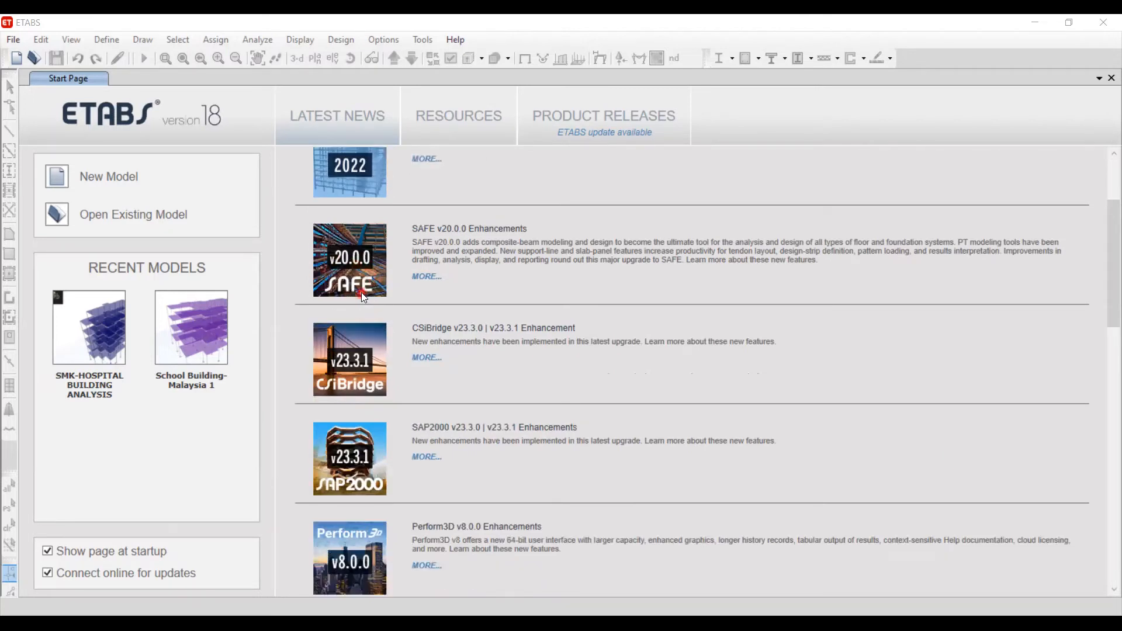
scroll(361, 293, "down", 5)
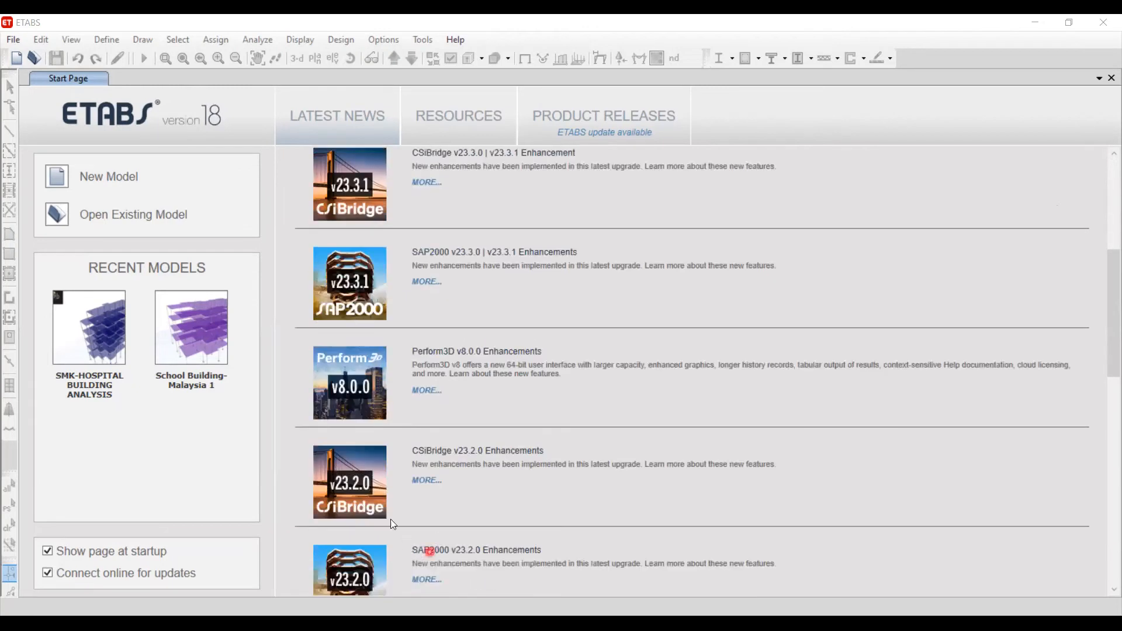
scroll(385, 451, "down", 4)
scroll(391, 439, "up", 9)
scroll(398, 433, "up", 4)
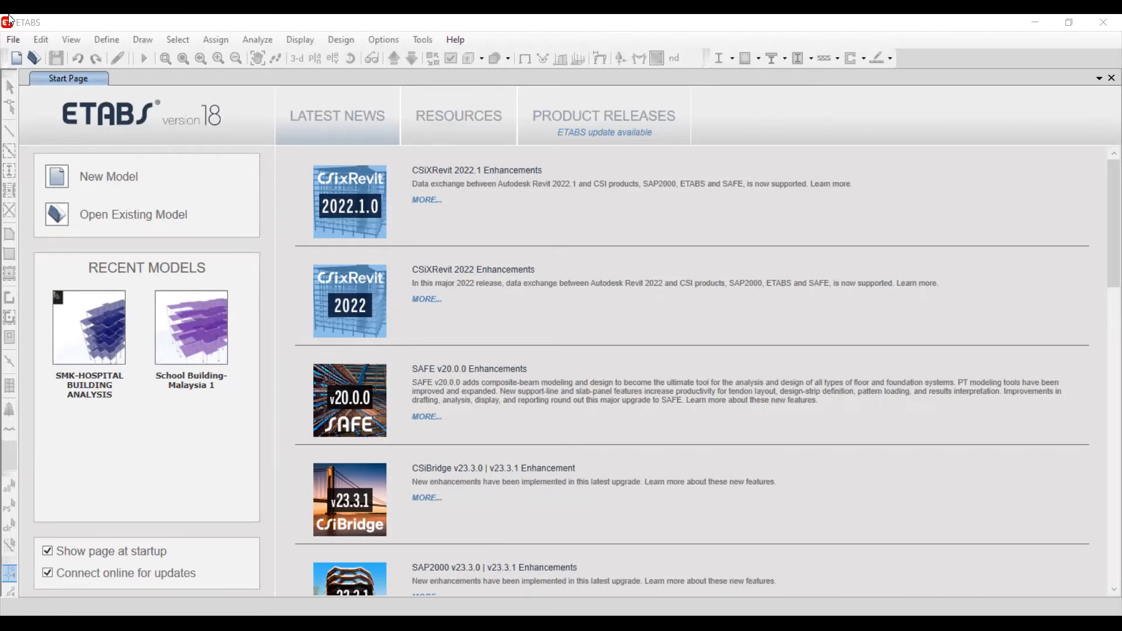
left_click_drag(3, 17, 273, 29)
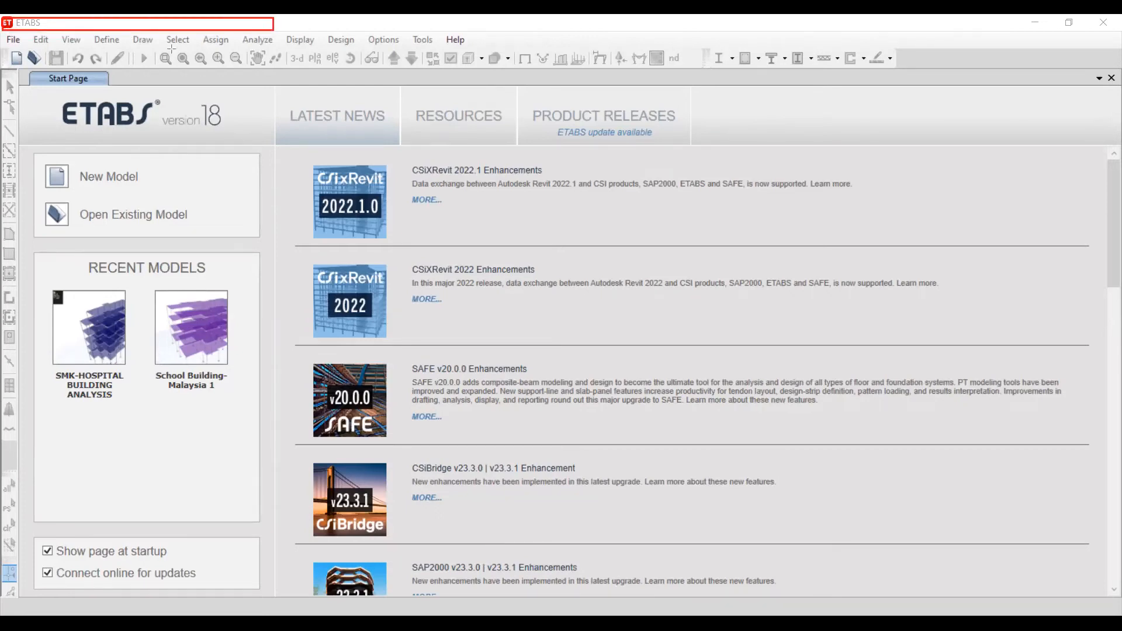
mouse_move(6, 32)
left_mouse_down()
mouse_move(107, 55)
mouse_move(490, 46)
left_mouse_up()
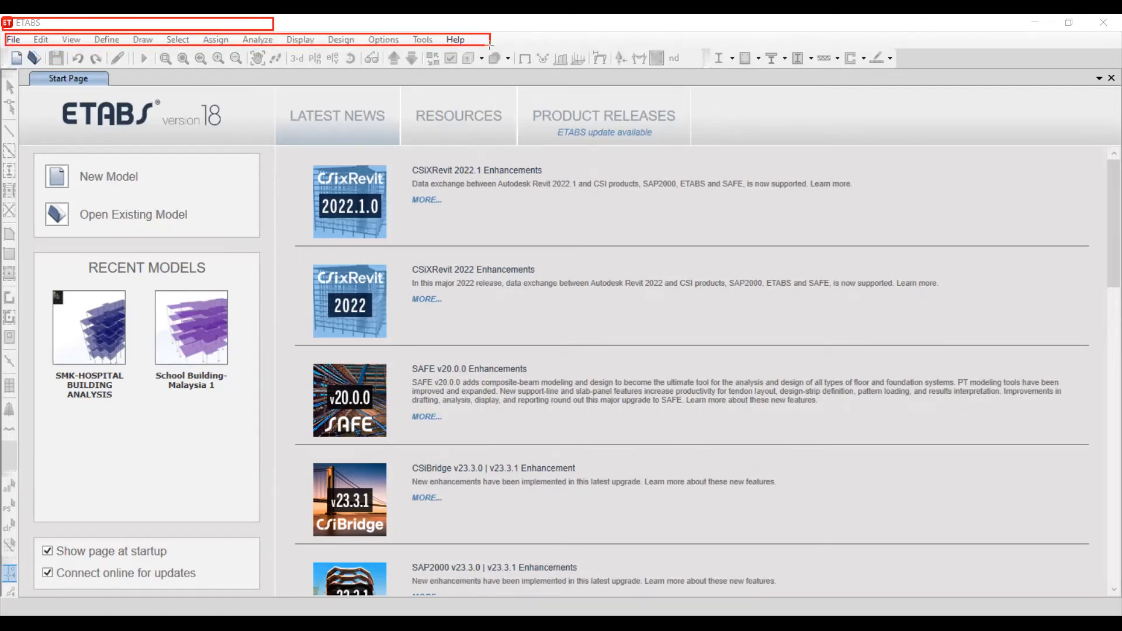
mouse_move(9, 49)
left_mouse_down()
mouse_move(47, 71)
mouse_move(388, 75)
left_mouse_up()
left_click_drag(578, 70, 910, 65)
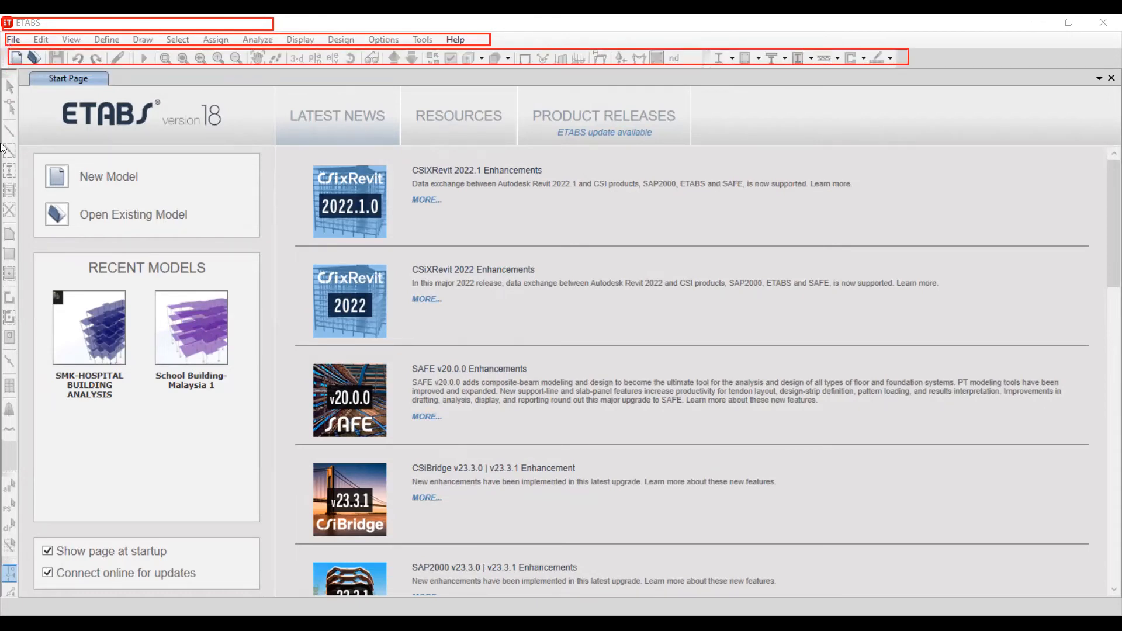
left_click_drag(2, 73, 20, 573)
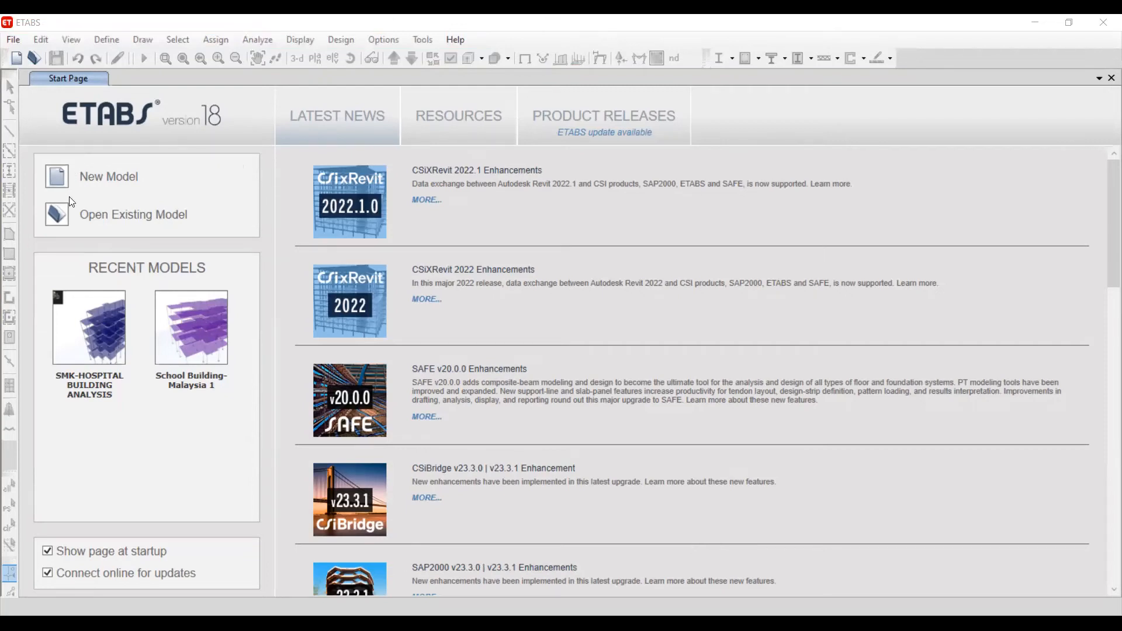
Examine the available file commands for new and existing models and the file formats offered for import
left_click(12, 39)
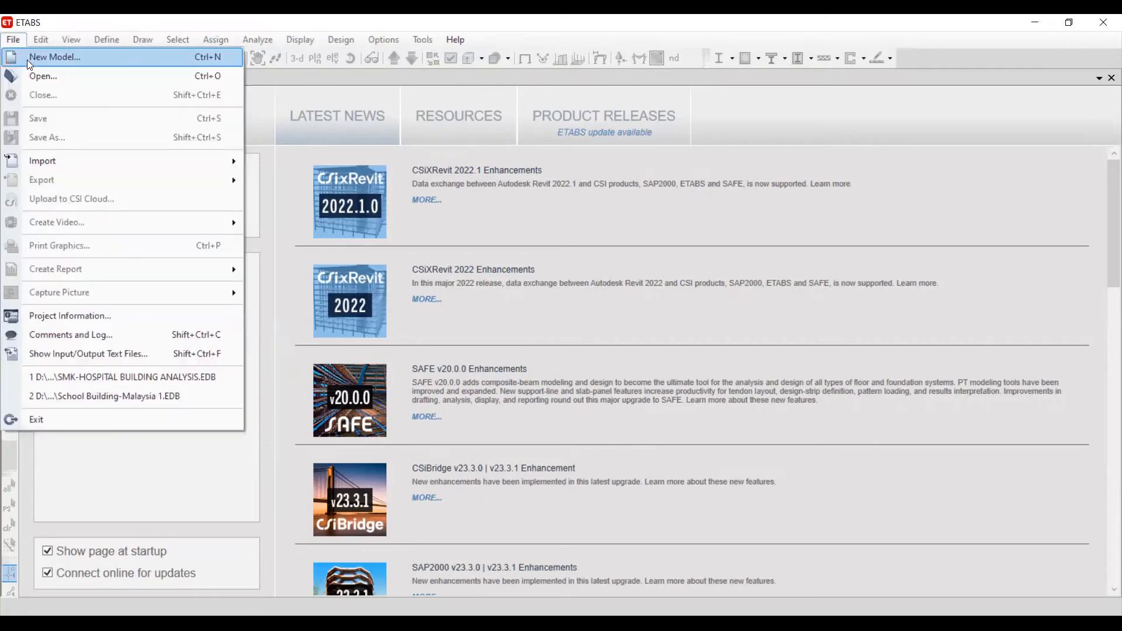
left_click(12, 40)
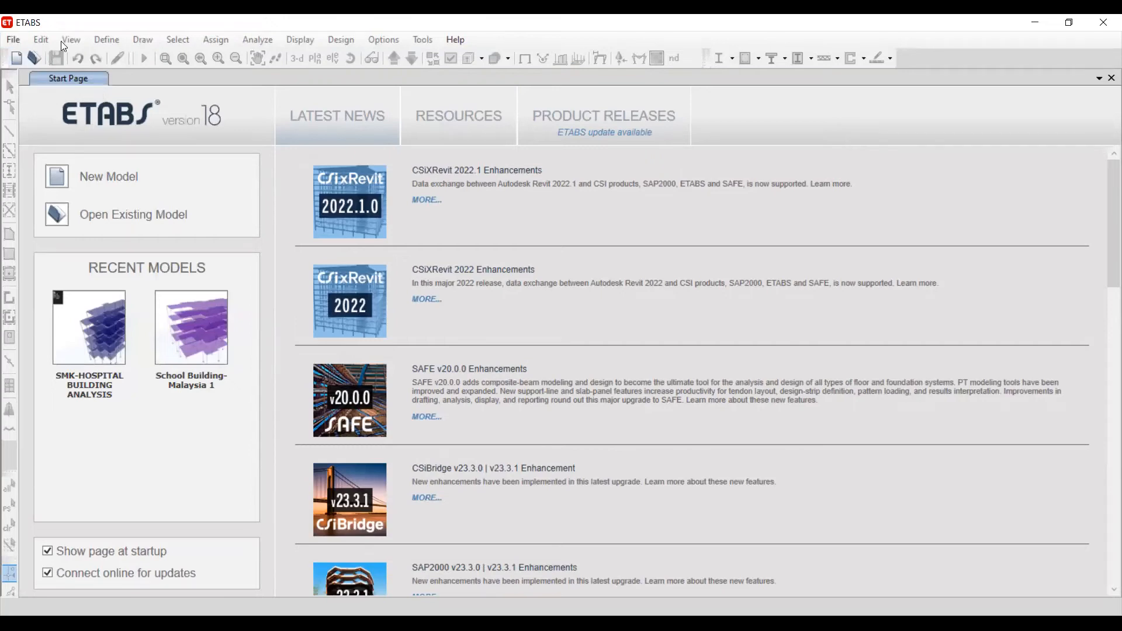
left_click(12, 41)
left_click(14, 59)
left_click(14, 41)
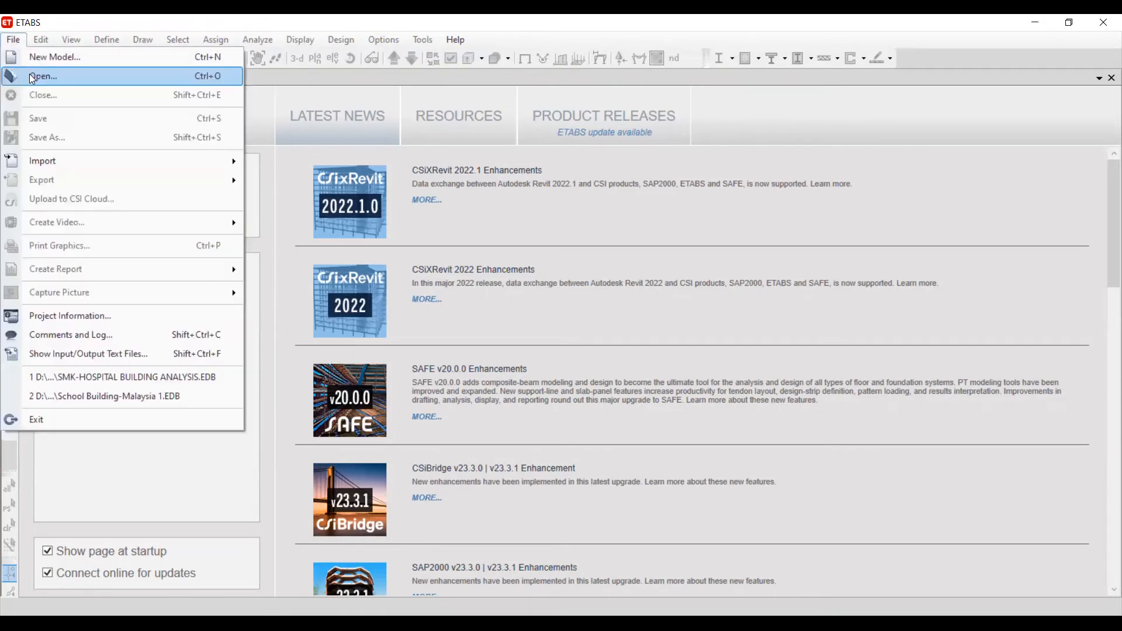
left_click(17, 41)
left_click(23, 40)
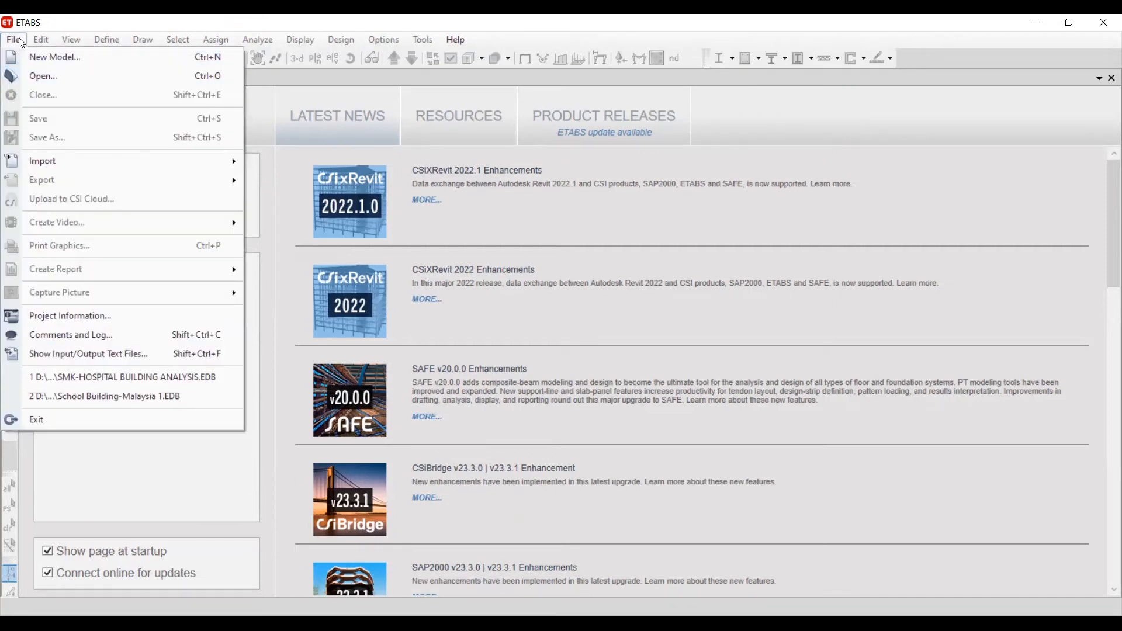
left_click(21, 41)
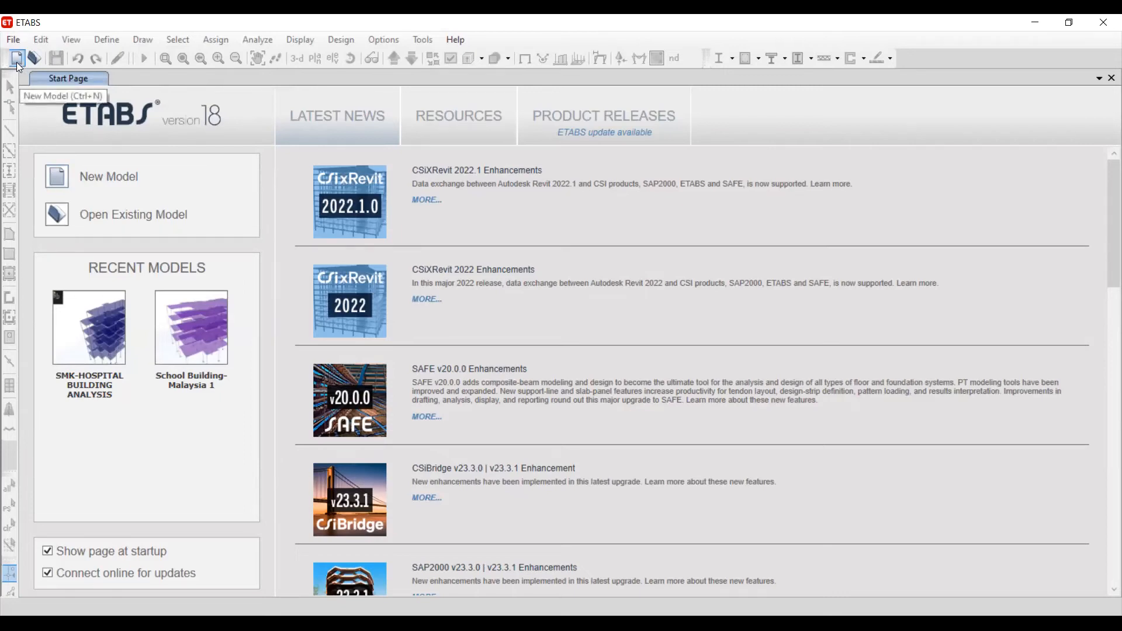
left_click(9, 41)
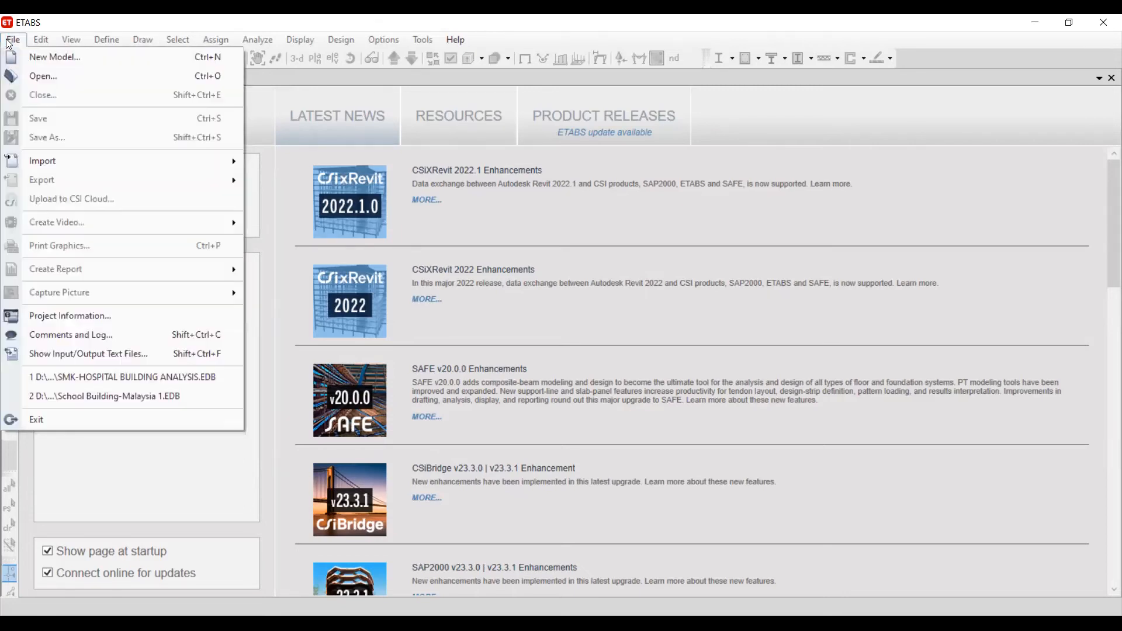
mouse_move(190, 170)
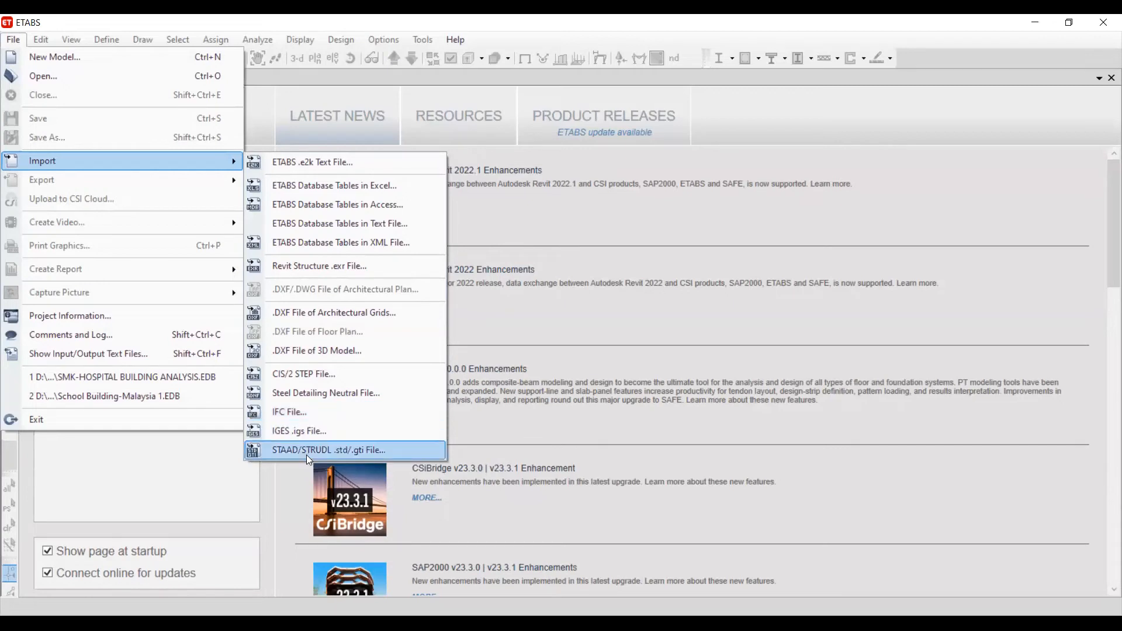
left_click(536, 220)
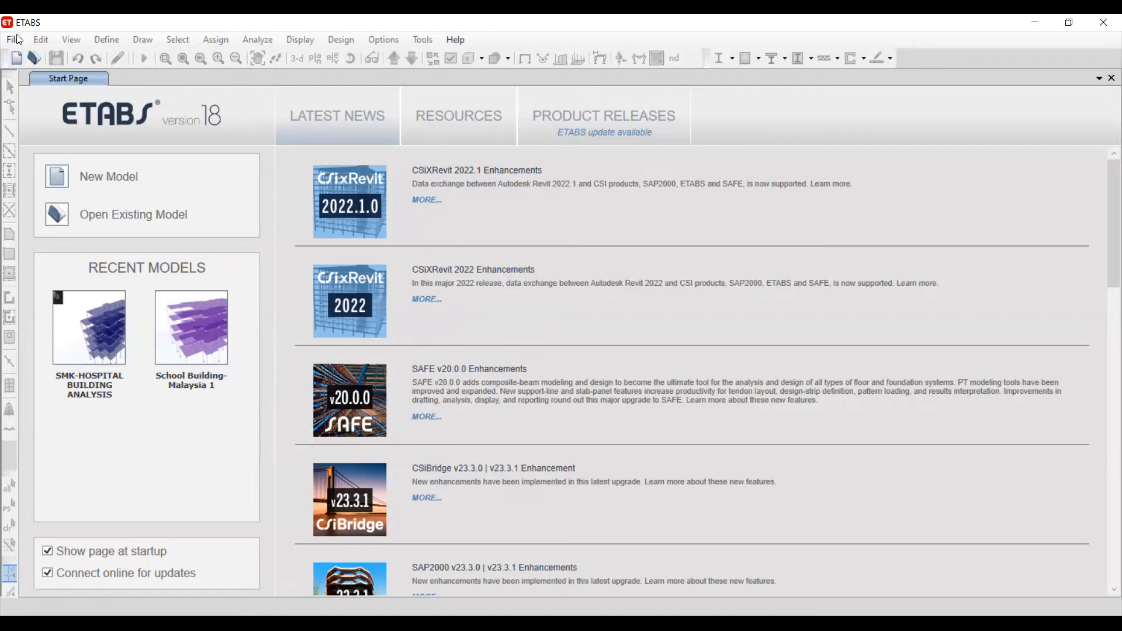
Start a new model initialized with built-in settings and set its display units to Metric SI
left_click(57, 180)
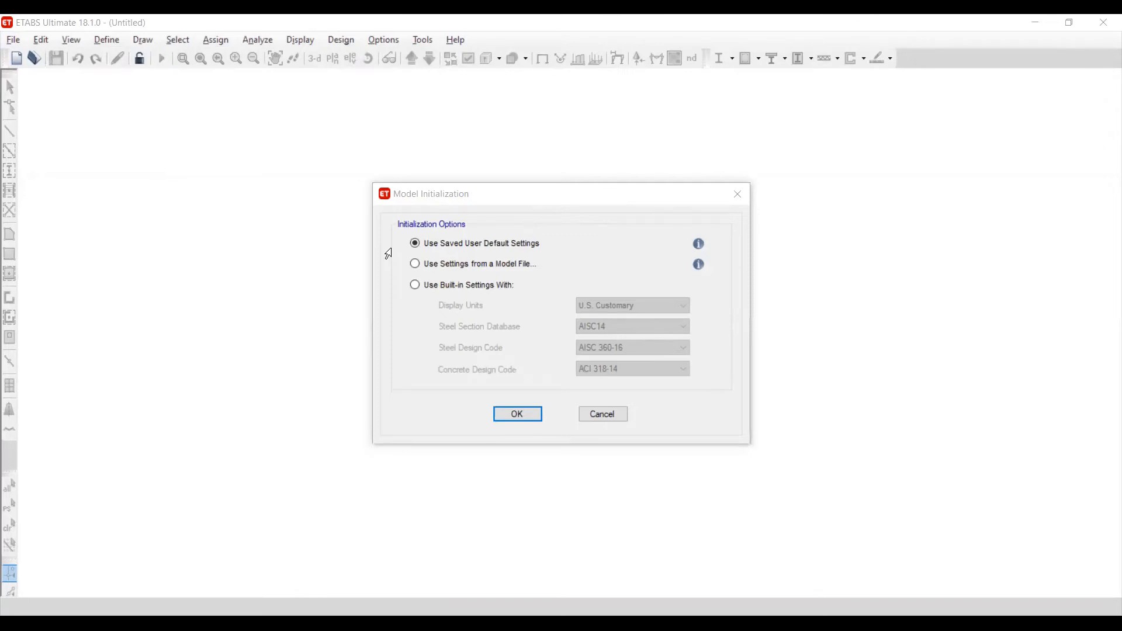
left_click(423, 199)
left_click(498, 250)
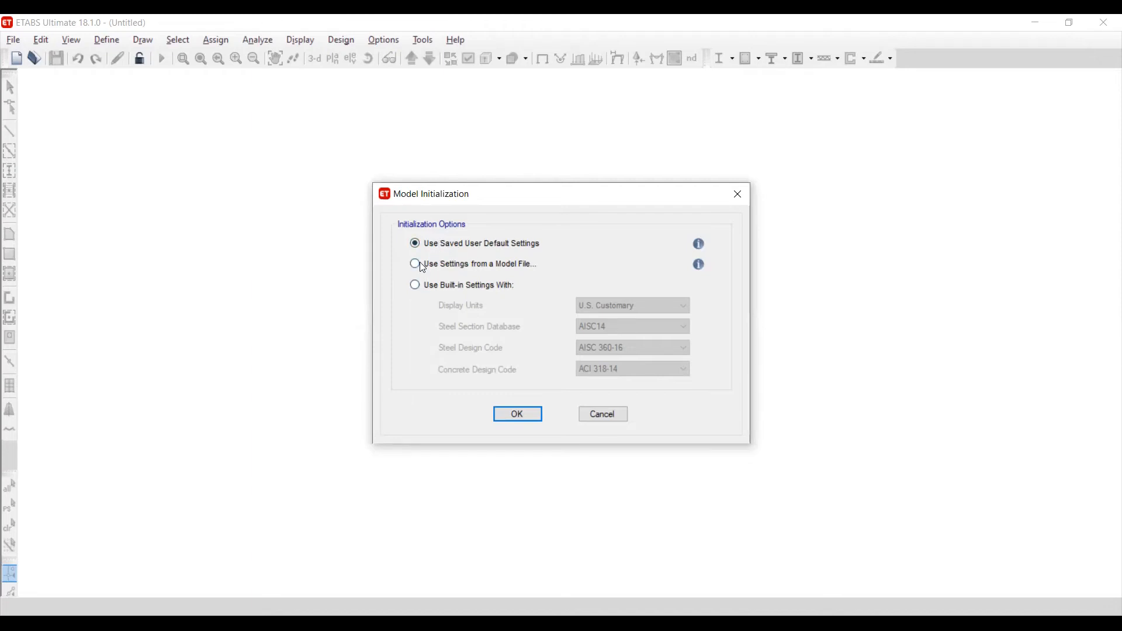
left_click(416, 288)
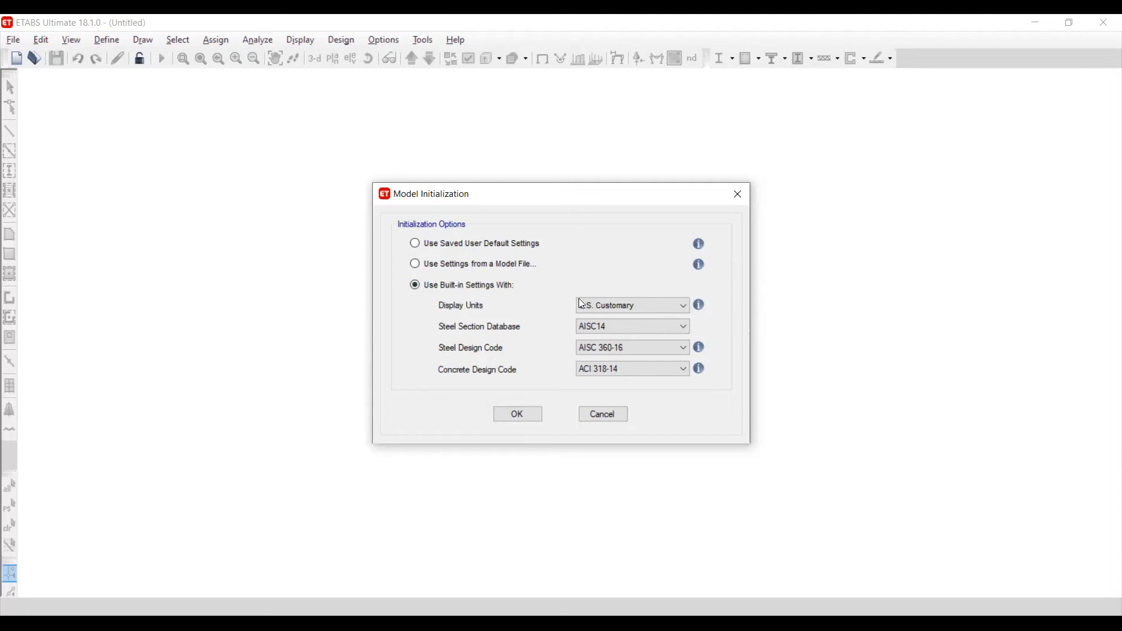
left_click(609, 308)
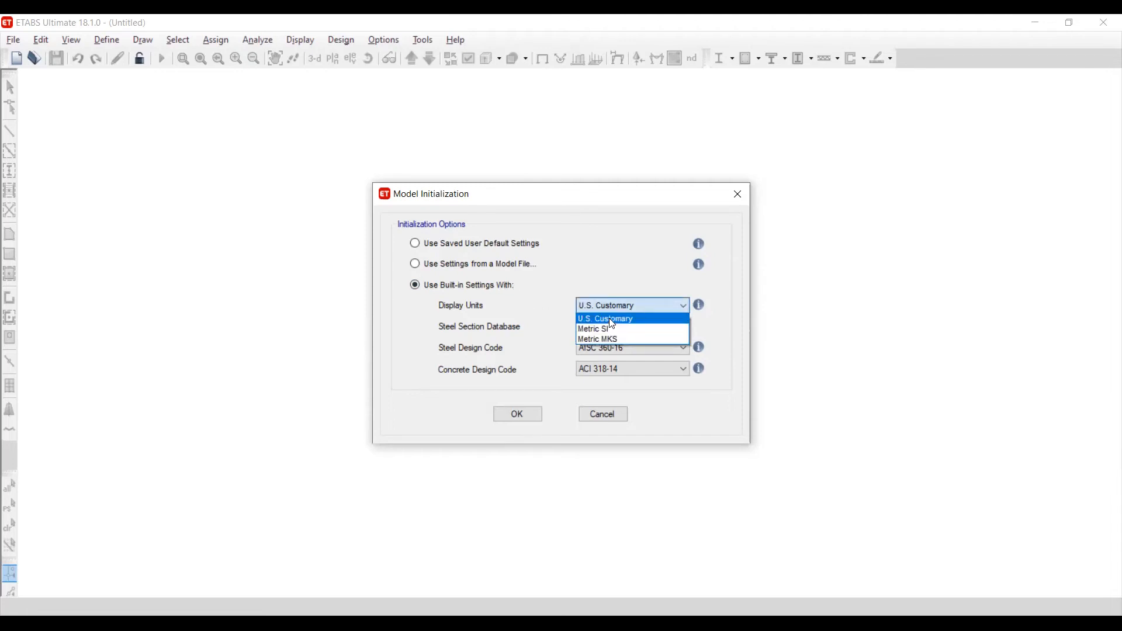
left_click(611, 331)
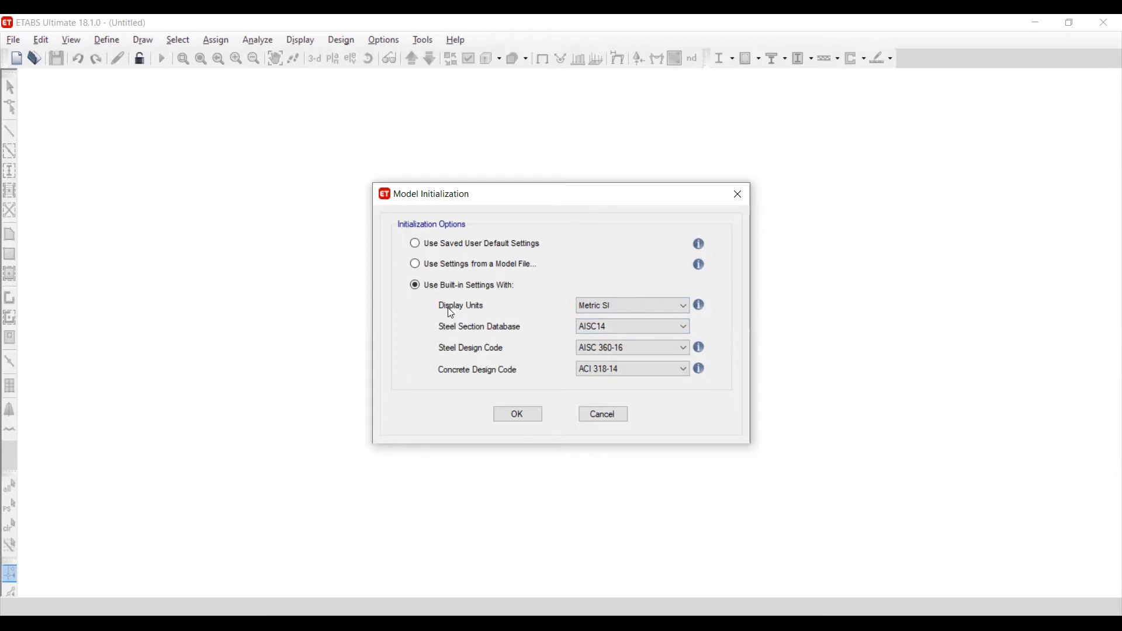
Examine the steel section databases, steel design codes and concrete design codes offered for initializing the model
left_click(597, 330)
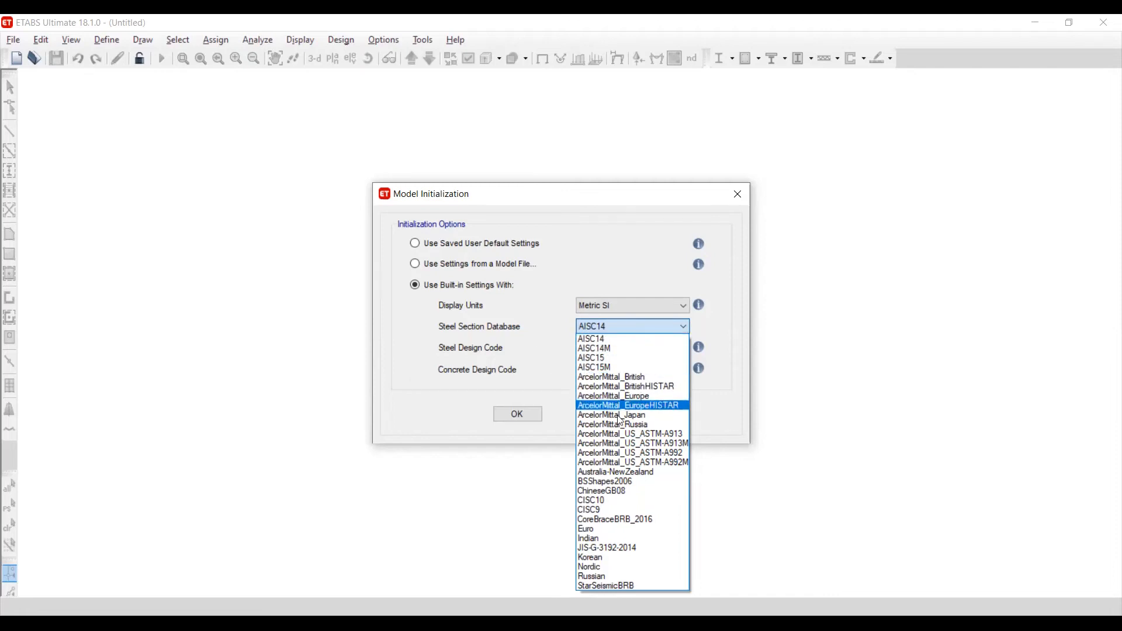
left_click(501, 338)
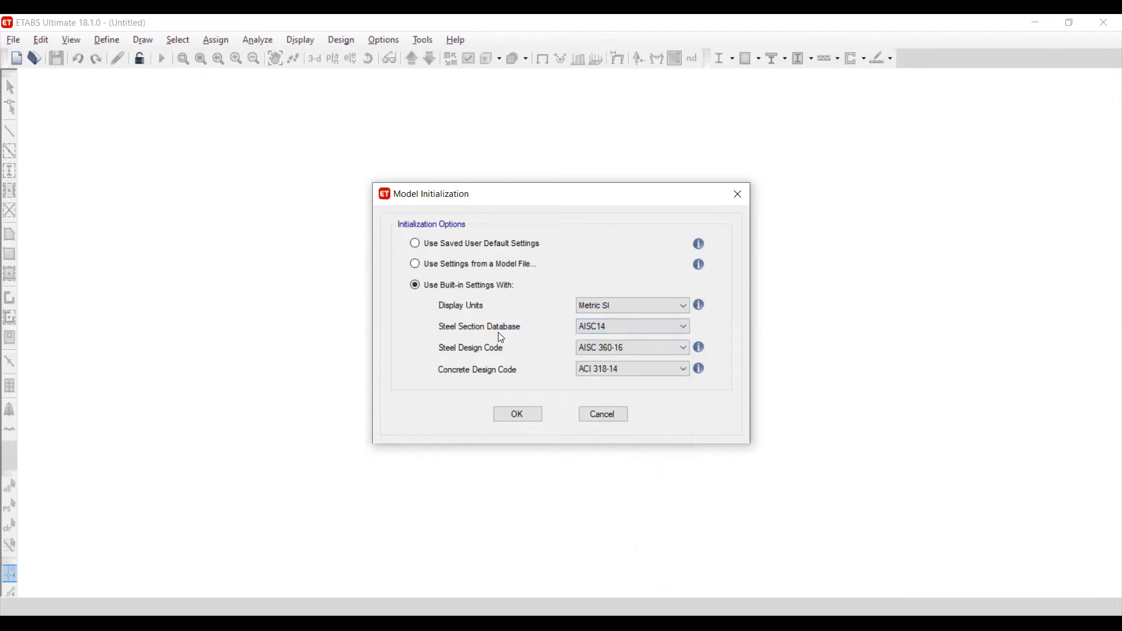
left_click(583, 349)
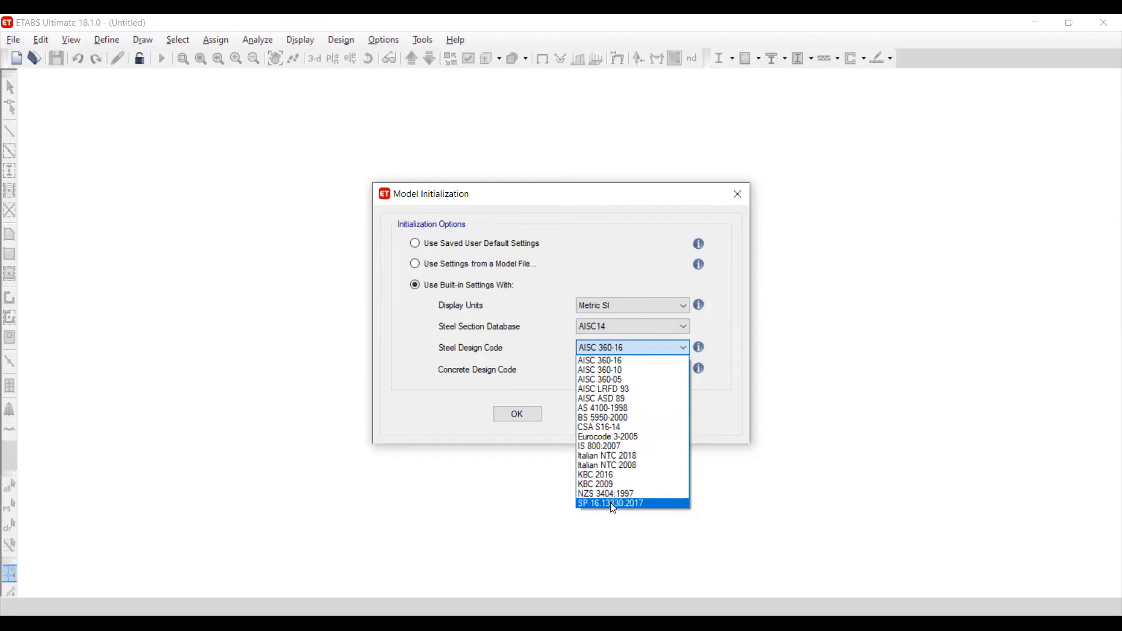
left_click(524, 361)
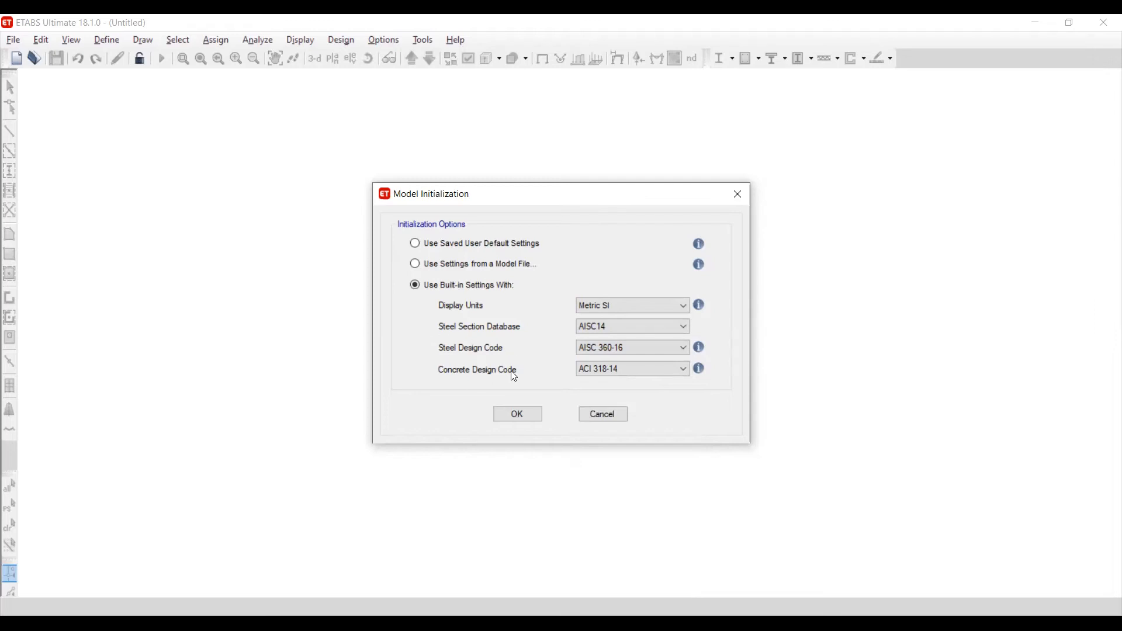
left_click(626, 378)
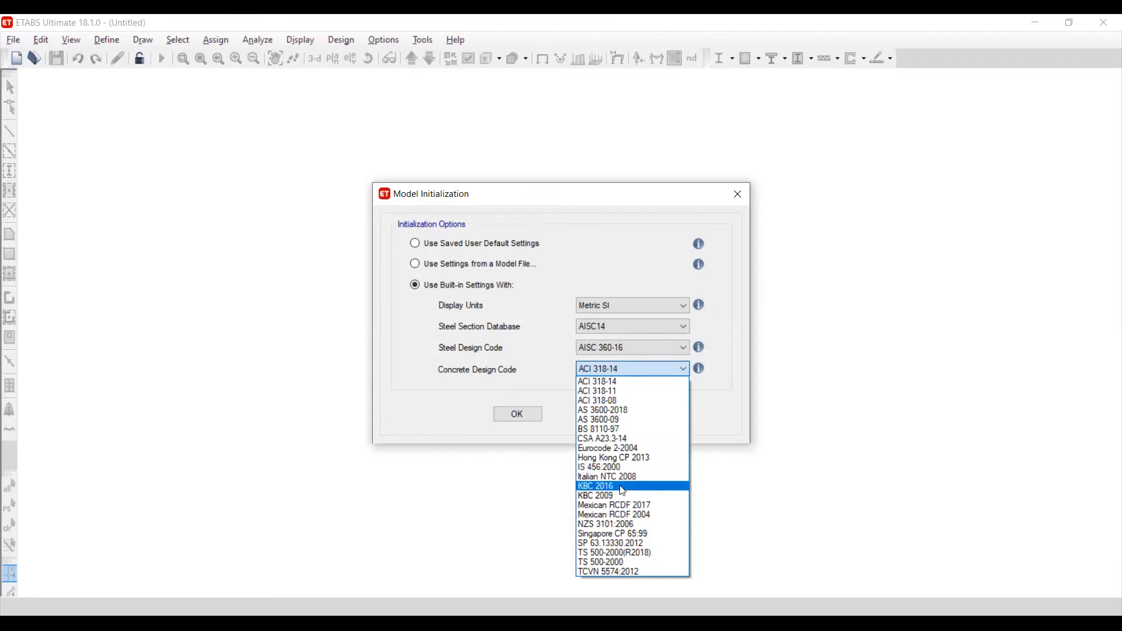
left_click(503, 334)
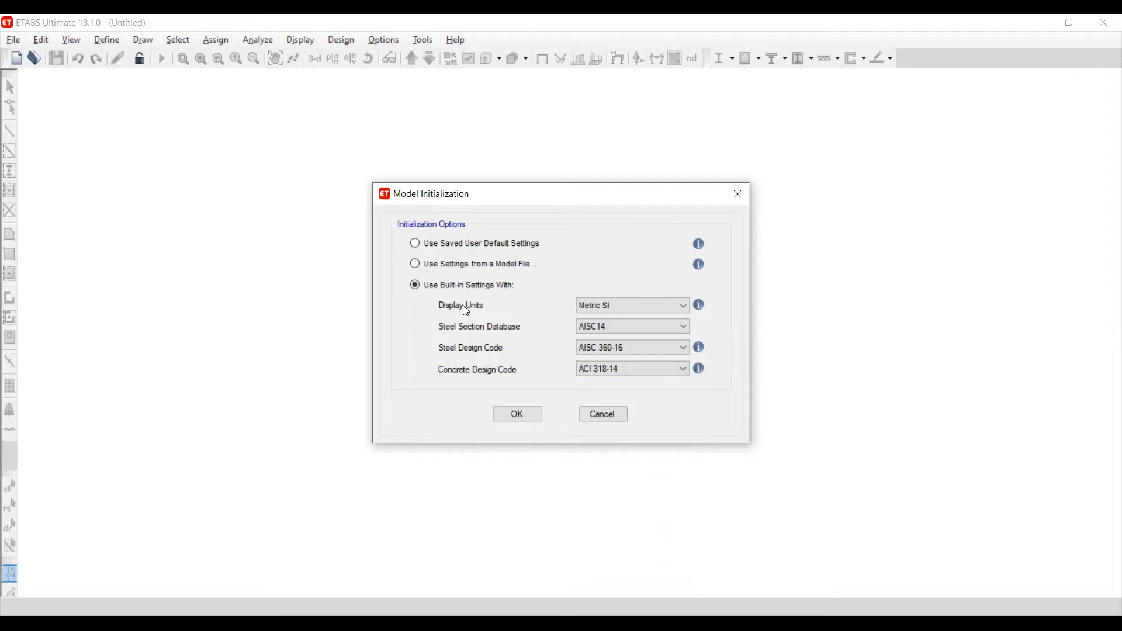
Initialize the model with the AISC14 section database, AISC 360-16 steel design code and ACI 318-14 concrete design code
left_click(598, 332)
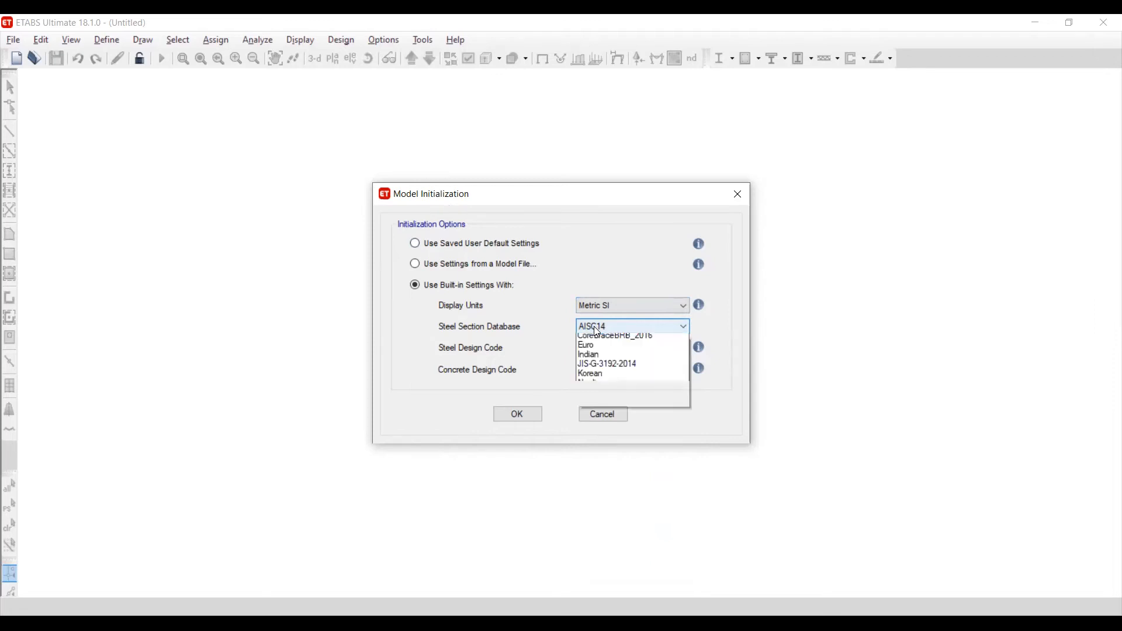
left_click(598, 332)
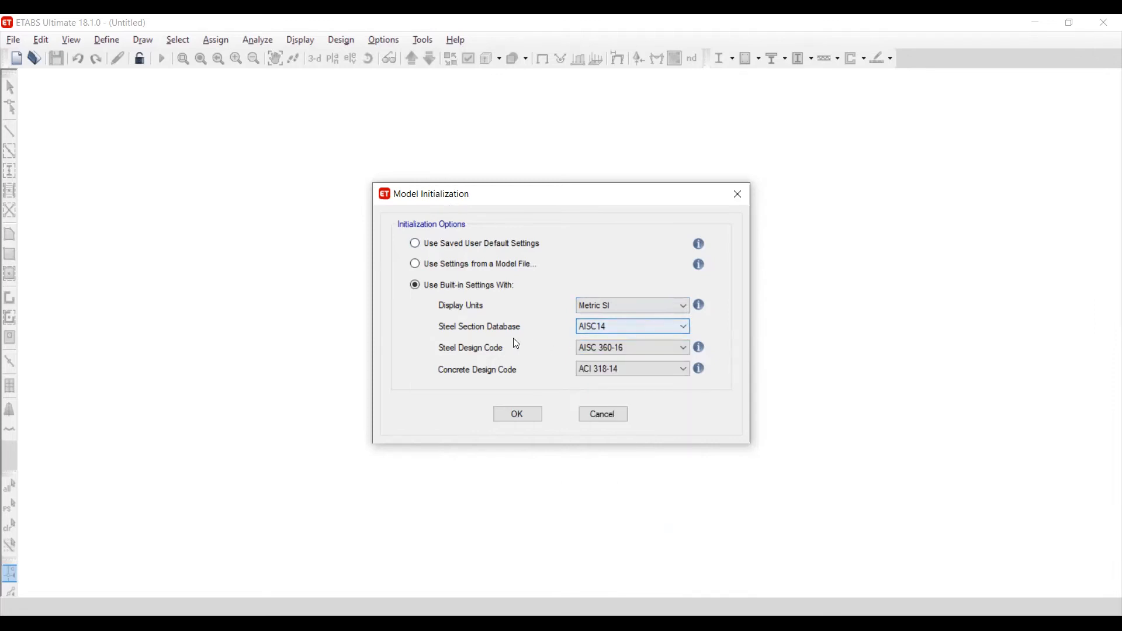
left_click(582, 350)
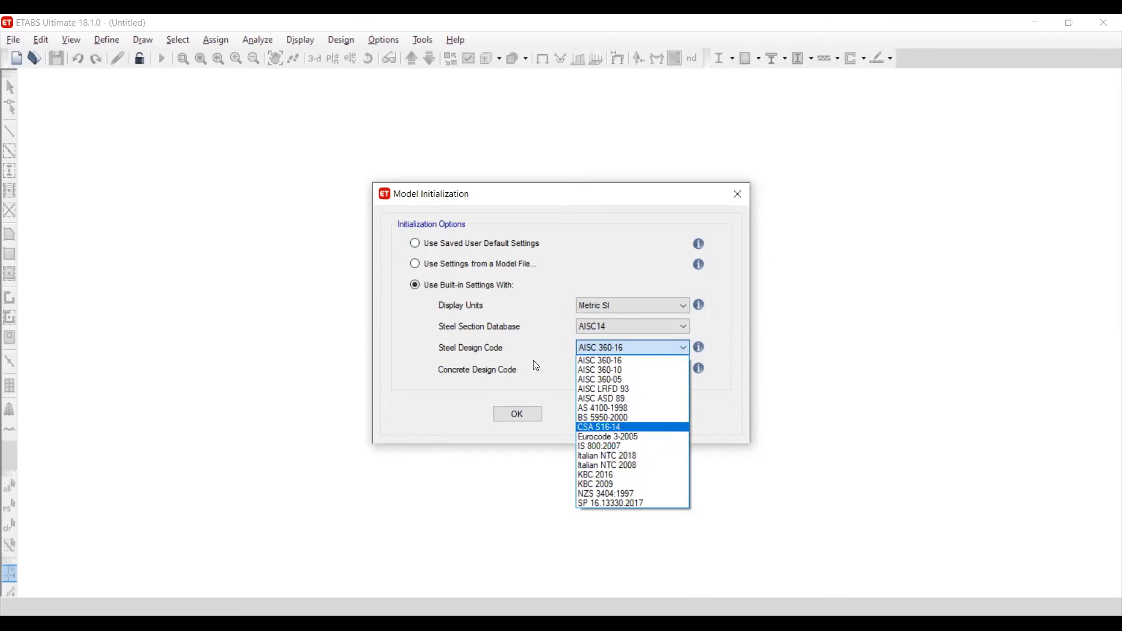
left_click(604, 365)
left_click(604, 367)
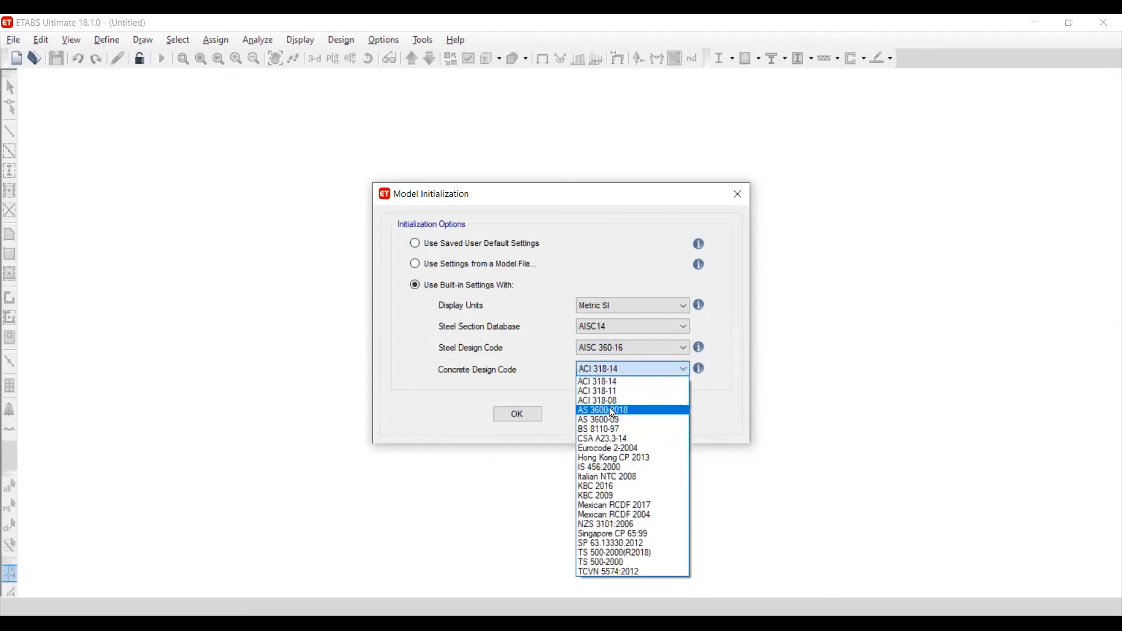
left_click(527, 357)
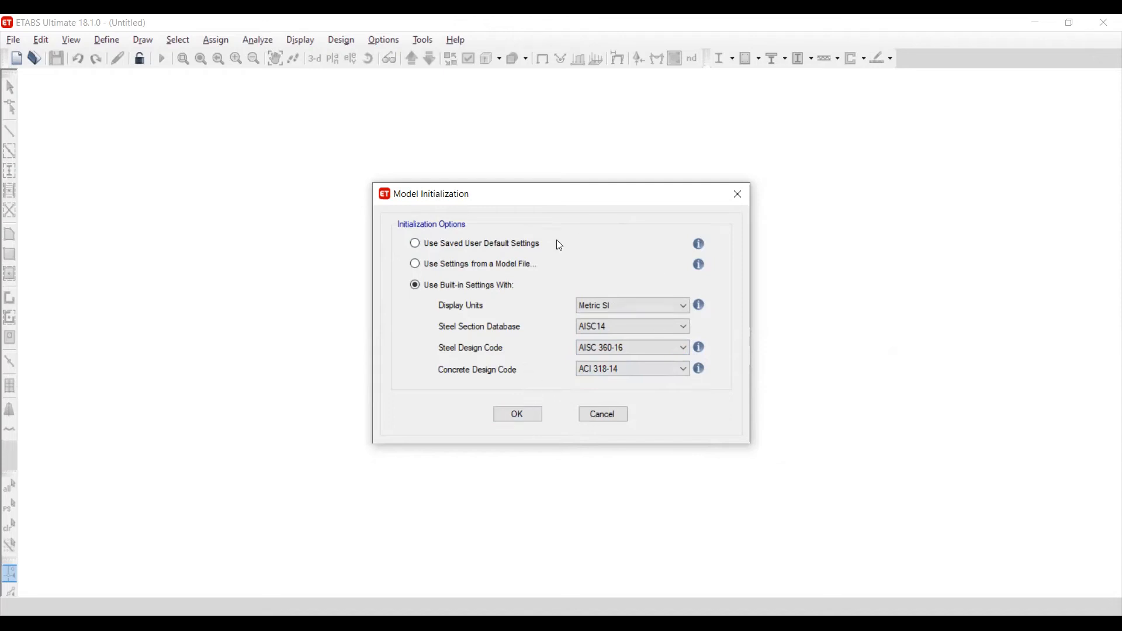
left_click(520, 419)
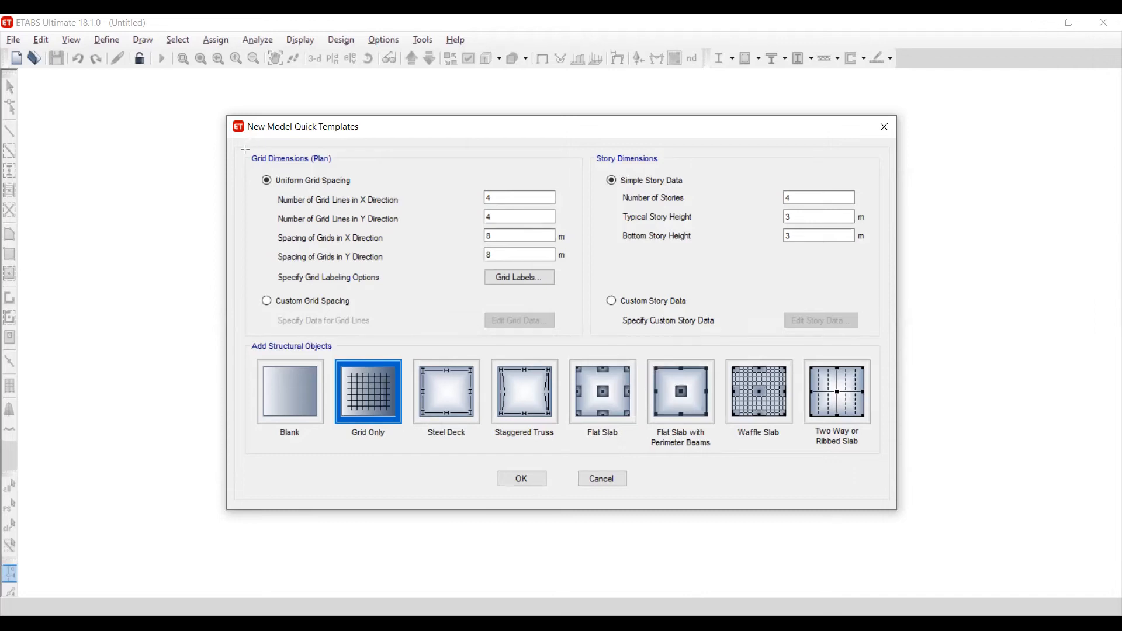
mouse_move(245, 150)
left_mouse_down()
mouse_move(438, 306)
mouse_move(584, 325)
mouse_move(581, 335)
left_mouse_up()
mouse_move(594, 141)
left_mouse_down()
mouse_move(690, 301)
mouse_move(882, 338)
left_mouse_up()
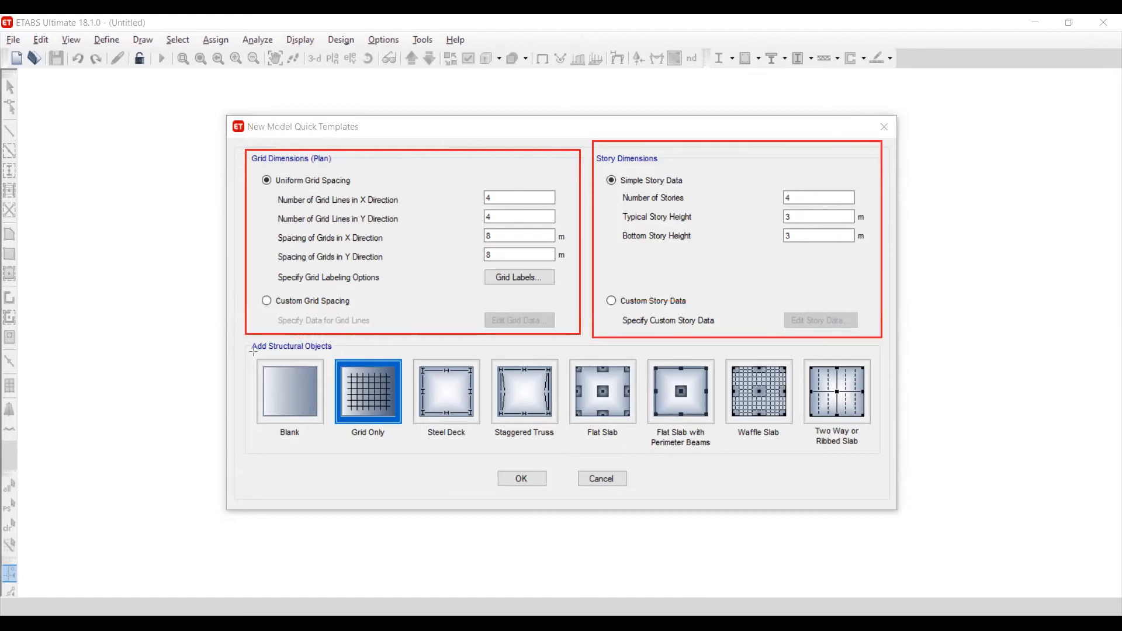
mouse_move(244, 339)
left_mouse_down()
mouse_move(344, 440)
mouse_move(884, 453)
left_mouse_up()
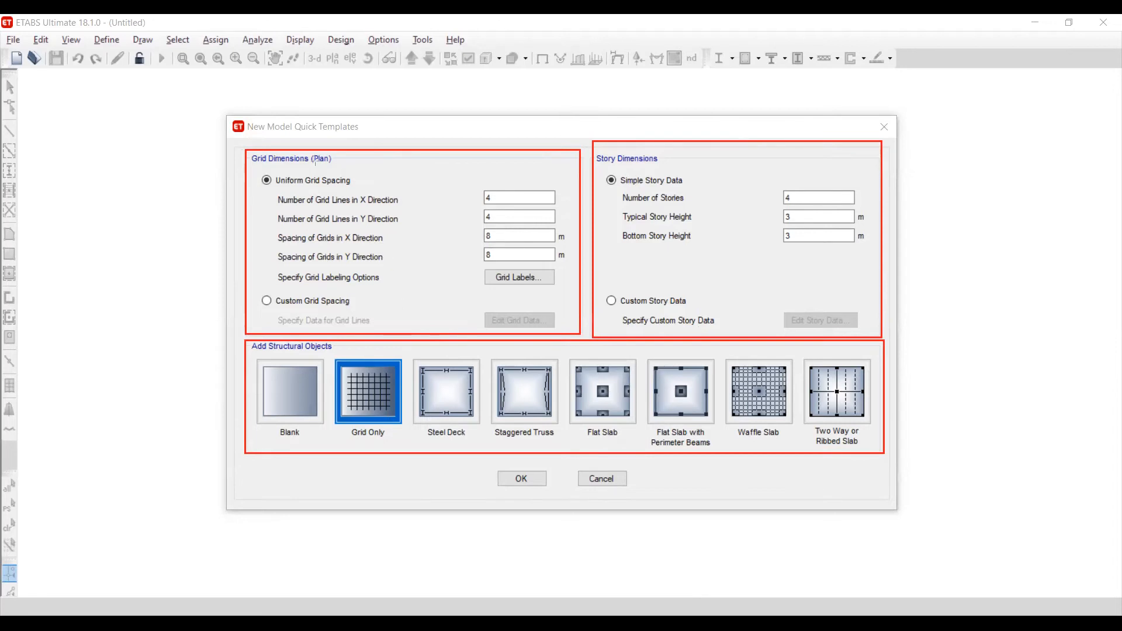
mouse_move(257, 171)
left_mouse_down()
mouse_move(338, 222)
mouse_move(570, 286)
left_mouse_up()
mouse_move(261, 294)
left_mouse_down()
mouse_move(406, 330)
mouse_move(565, 328)
left_mouse_up()
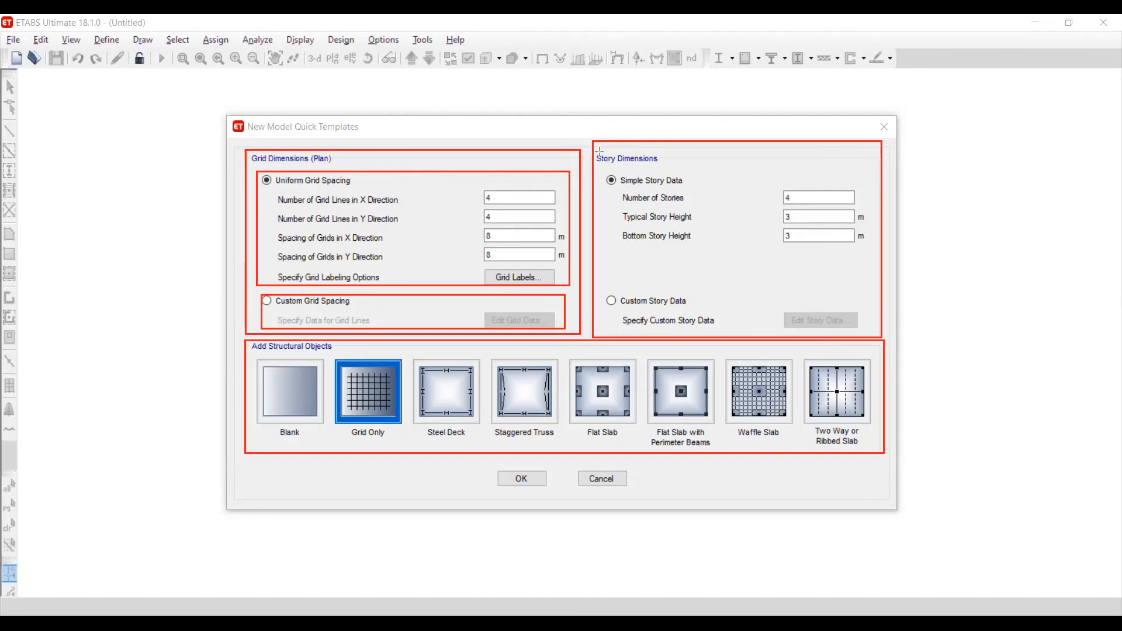
mouse_move(597, 151)
left_mouse_down()
mouse_move(630, 213)
mouse_move(827, 260)
mouse_move(872, 256)
left_mouse_up()
mouse_move(603, 285)
left_mouse_down()
mouse_move(641, 329)
mouse_move(873, 338)
left_mouse_up()
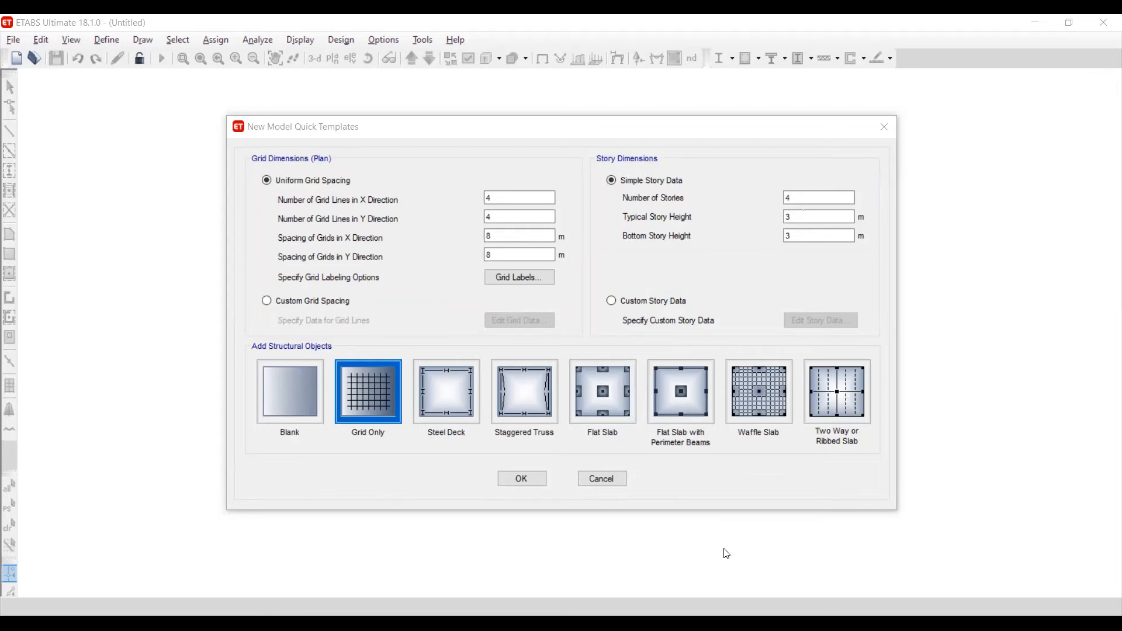
Examine the grid labeling options and the number of grid lines in the X and Y directions
left_click(506, 278)
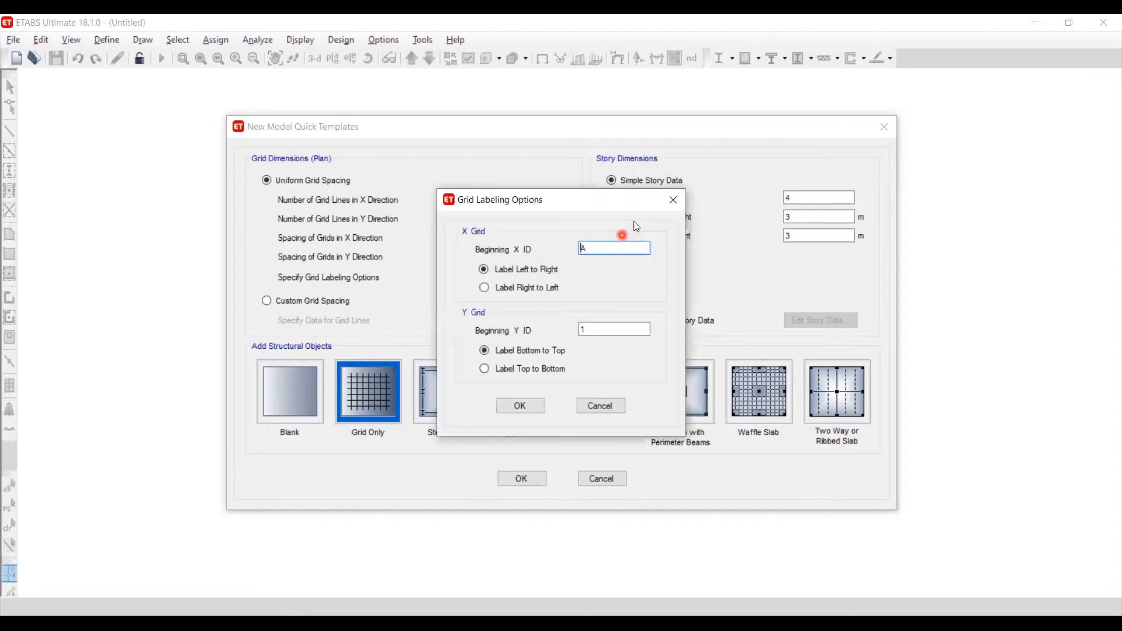
left_click(674, 200)
left_click(516, 199)
left_click_drag(511, 198, 457, 201)
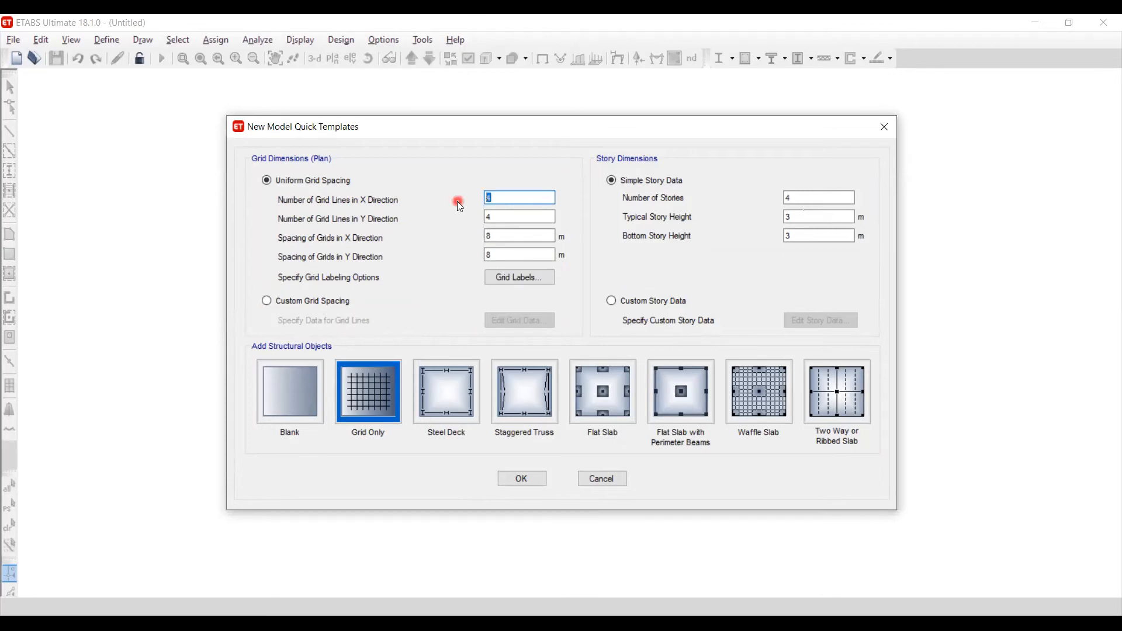
left_click(498, 217)
left_click_drag(498, 218, 436, 217)
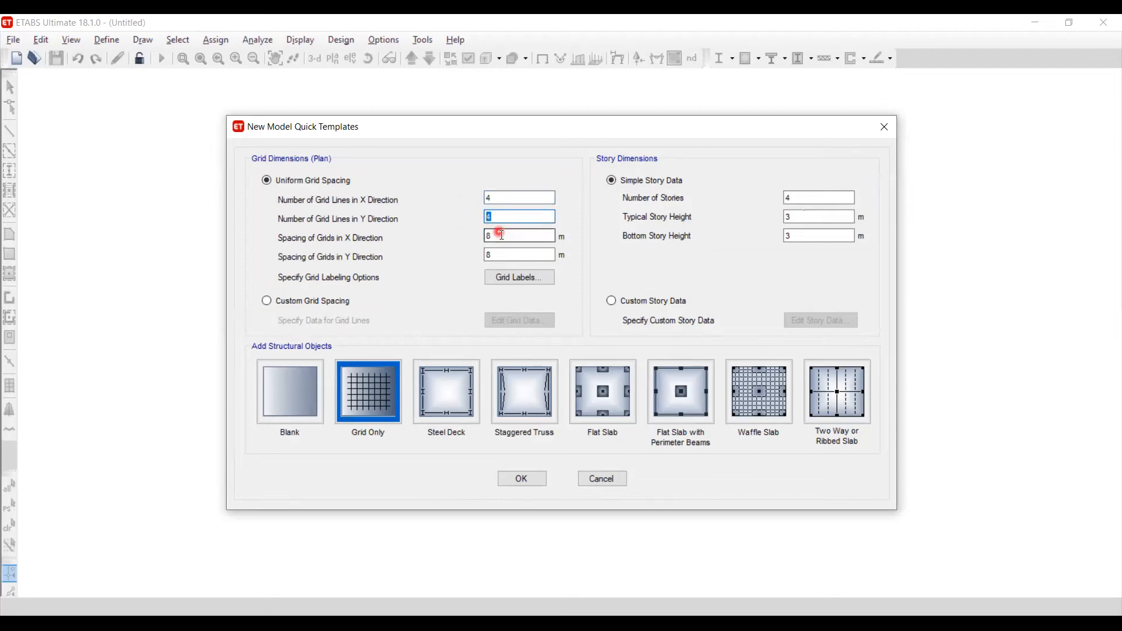
Set the uniform grid spacing to 4.5 m in the X direction and 6 m in the Y direction
left_click(492, 235)
left_click_drag(512, 237, 471, 241)
type("4.5")
left_click_drag(509, 253, 460, 262)
type("4.5")
left_click(502, 257)
key("BackSpace")
key("BackSpace")
key("BackSpace")
type("6")
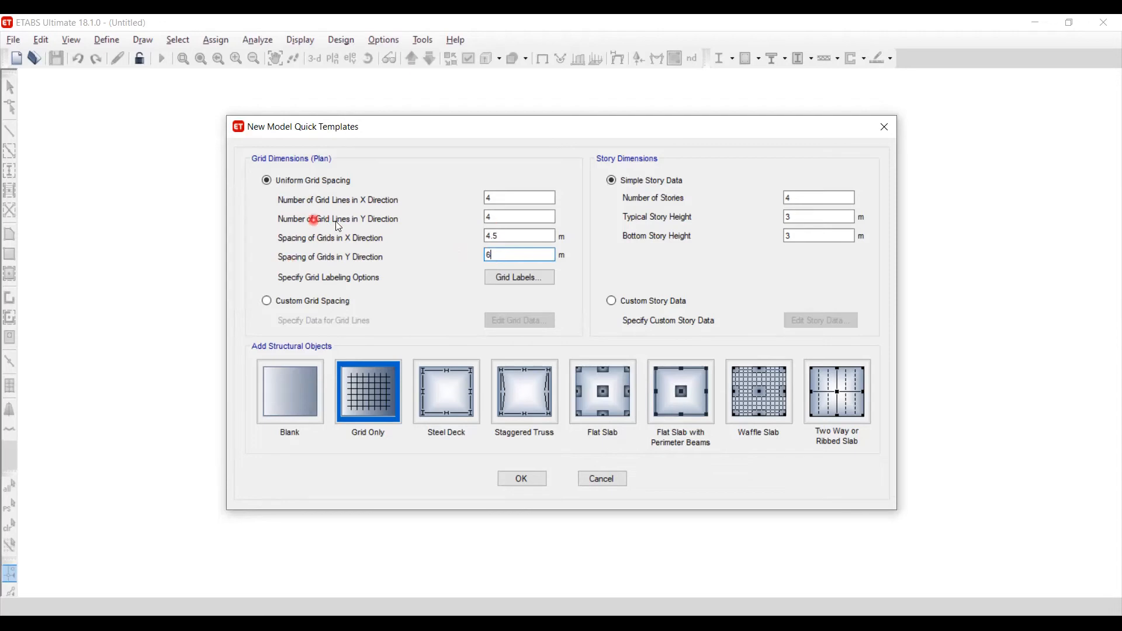
Check the uniform grid values and create the model from the Grid Only template
left_click(488, 216)
left_click_drag(510, 233, 462, 234)
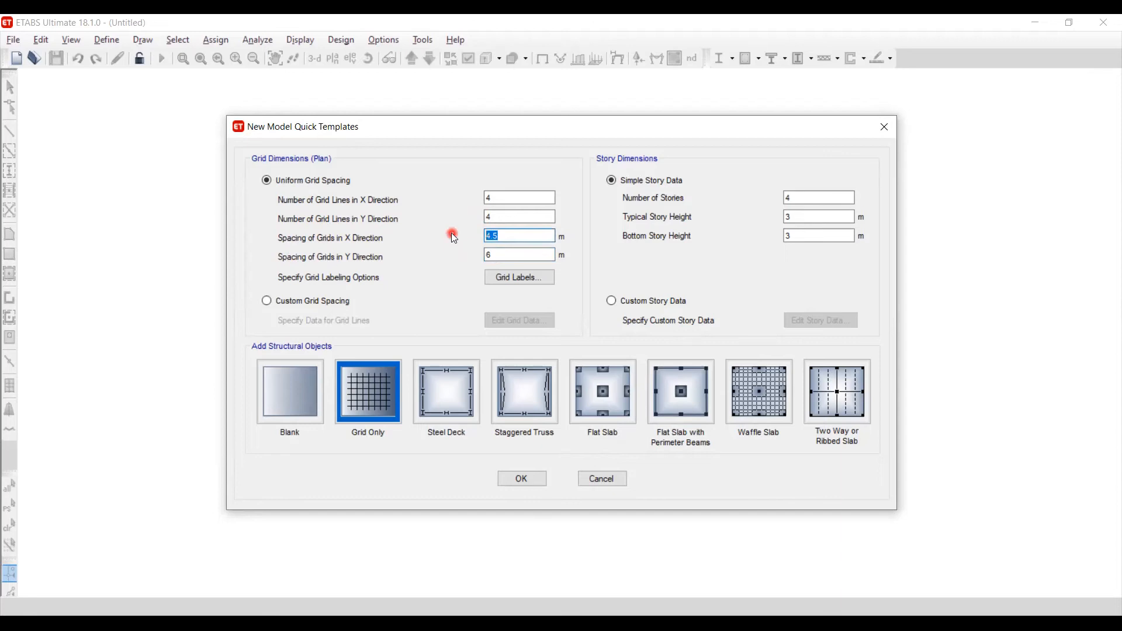
left_click_drag(522, 200, 400, 240)
left_click(511, 255)
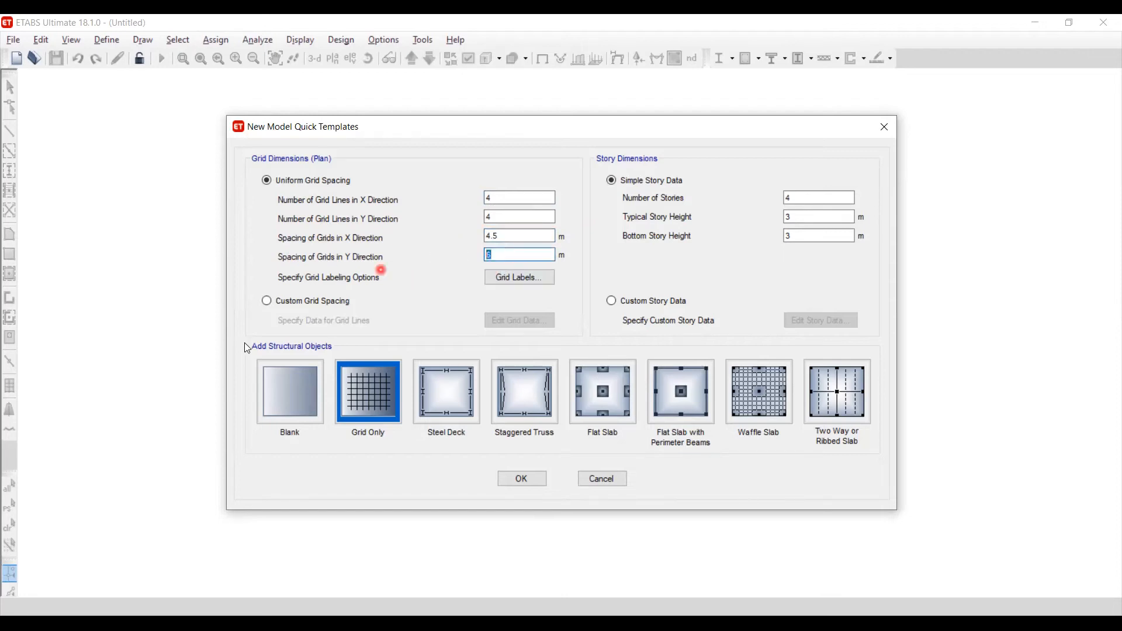
left_click(515, 480)
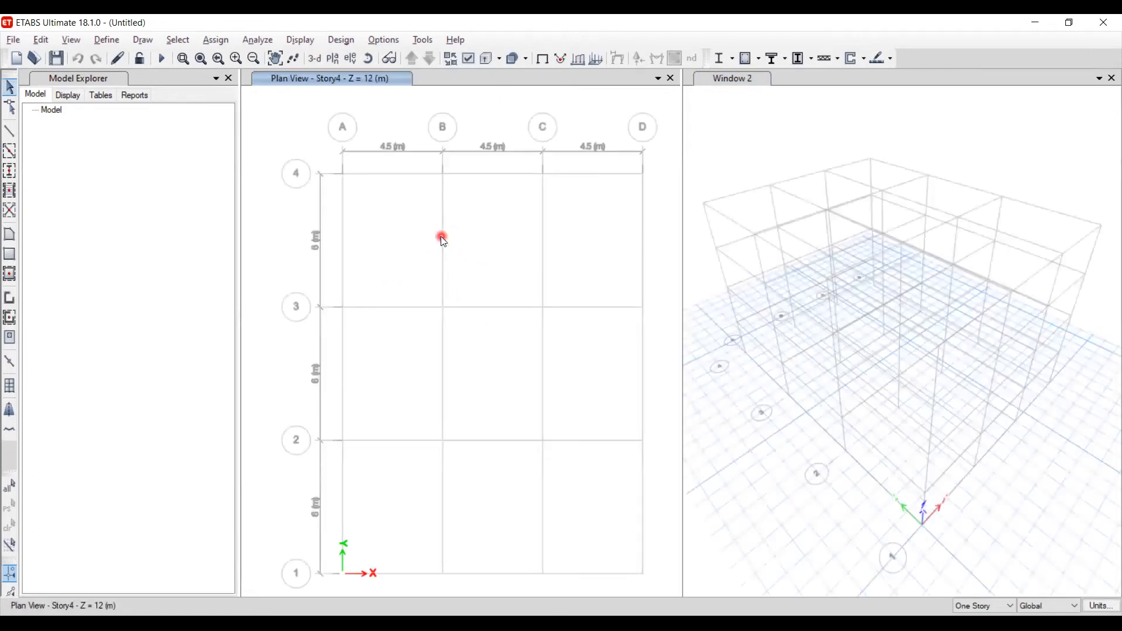
Inspect the generated grid in the 3-D view and in plan, checking the grid lines and their spacing
scroll(441, 236, "down", 2)
left_click(314, 58)
scroll(402, 217, "up", 2)
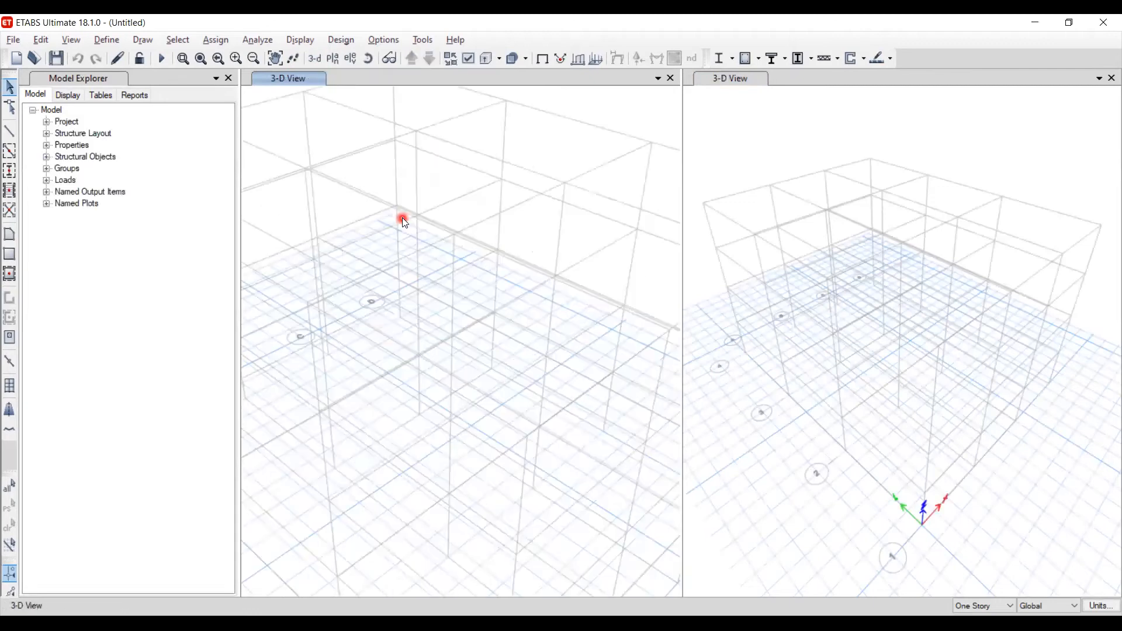
scroll(403, 221, "down", 3)
left_click(333, 59)
left_click(614, 495)
left_click(552, 495)
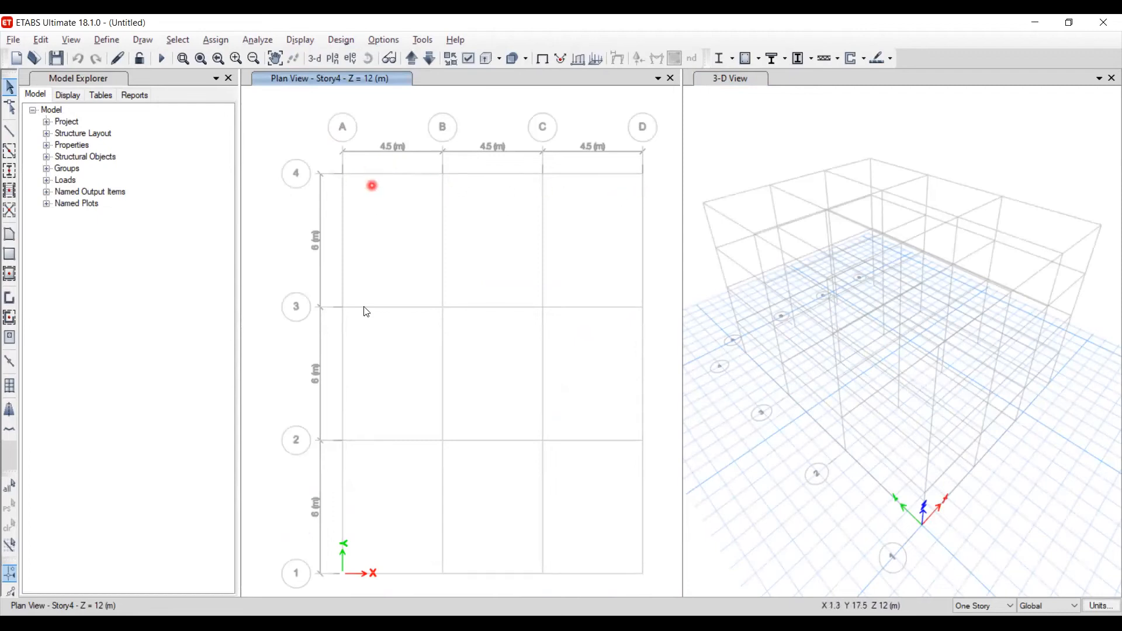
middle_click_drag(371, 445, 351, 388)
middle_click_drag(342, 153, 352, 209)
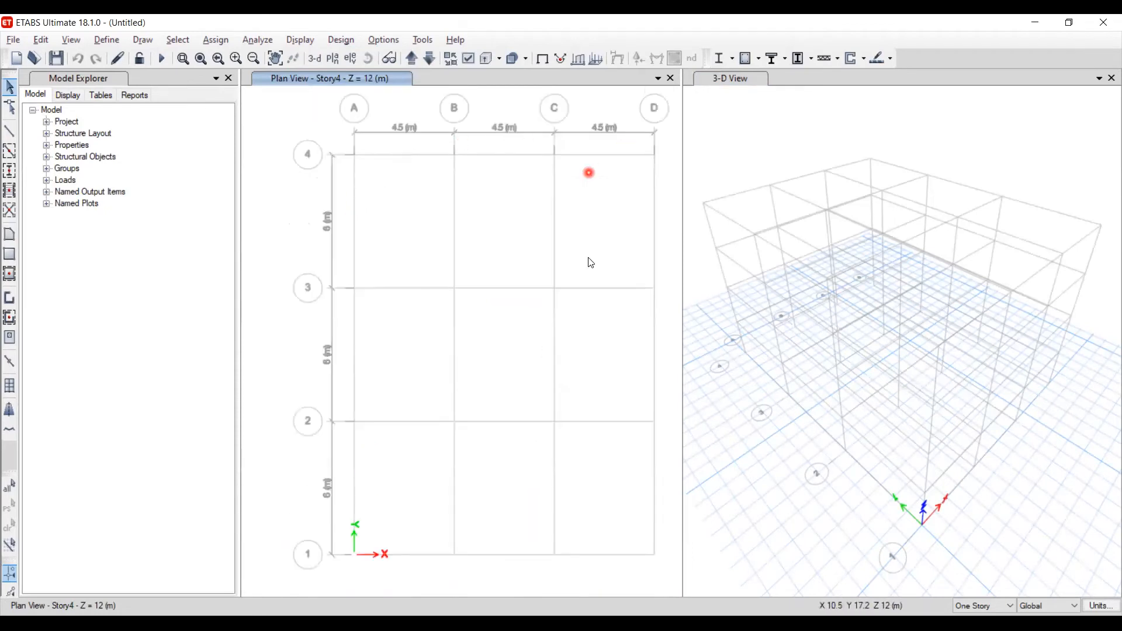
middle_click_drag(578, 256, 558, 255)
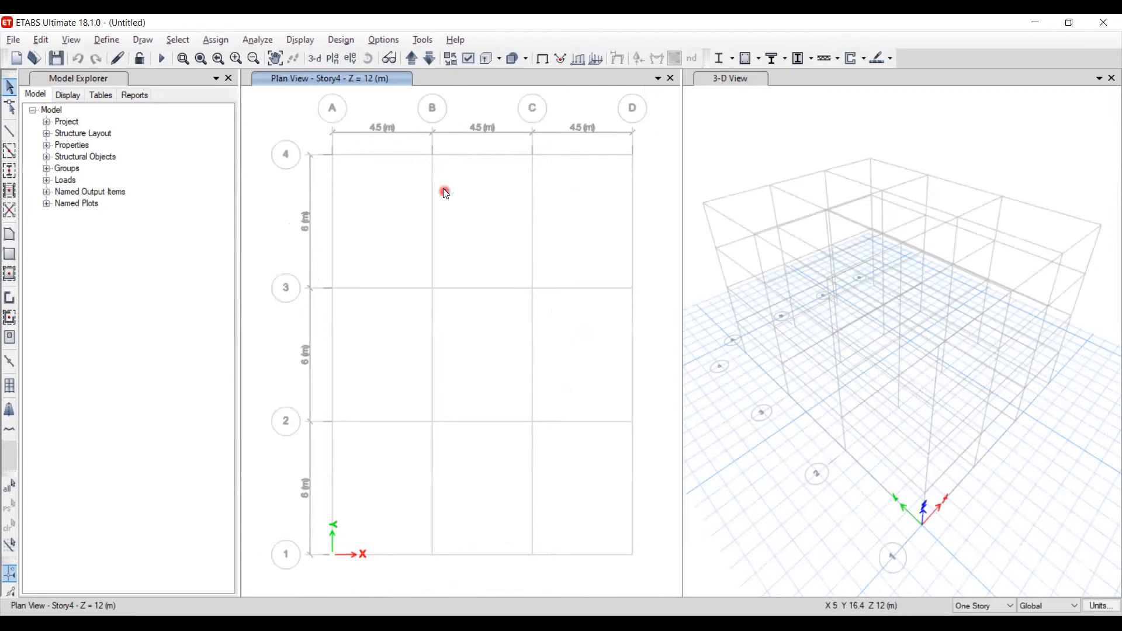
Start another new model without saving the changes to the current one
left_click(12, 41)
left_click(24, 57)
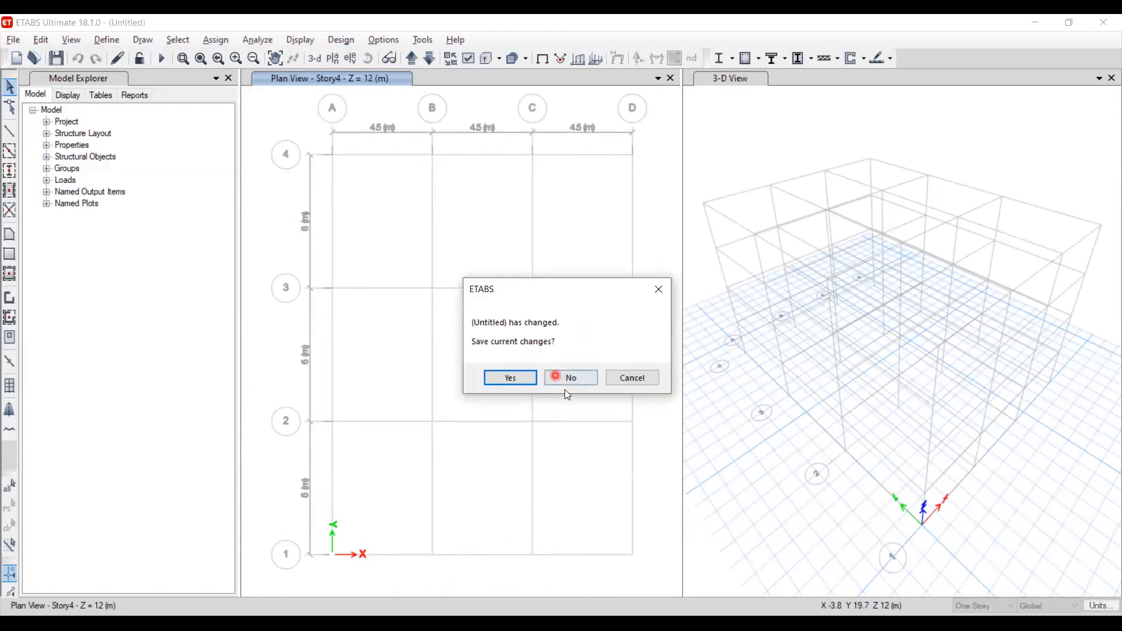
left_click(570, 380)
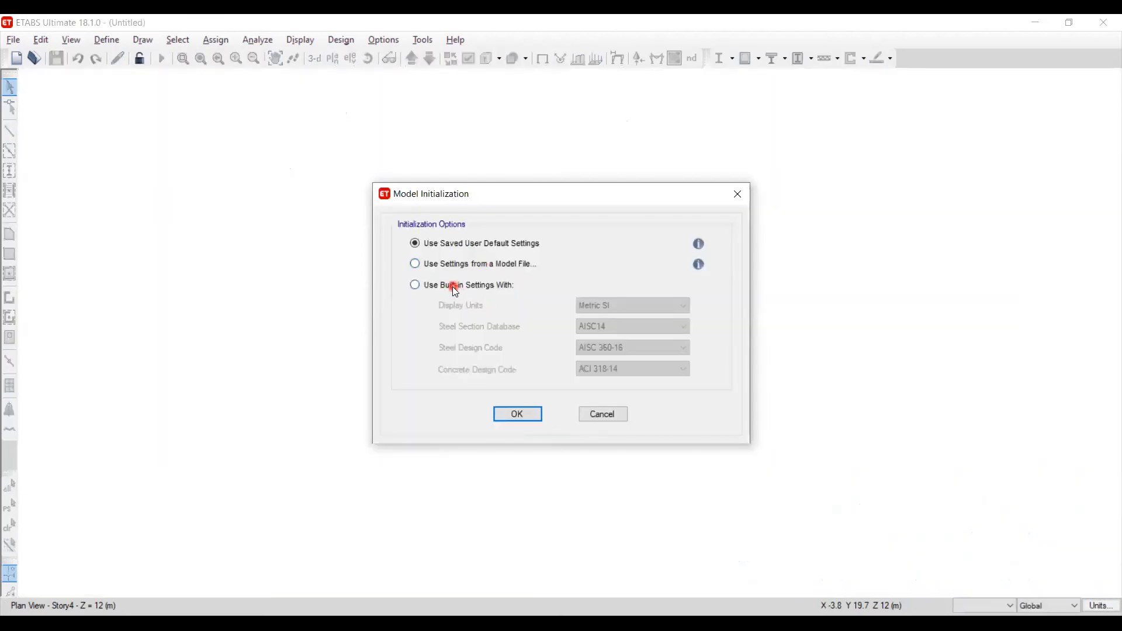
Initialize the model with built-in settings using Metric SI units, AISC14 sections, AISC 360-16 steel design and ACI 318-14 concrete design
left_click(455, 288)
left_click(609, 304)
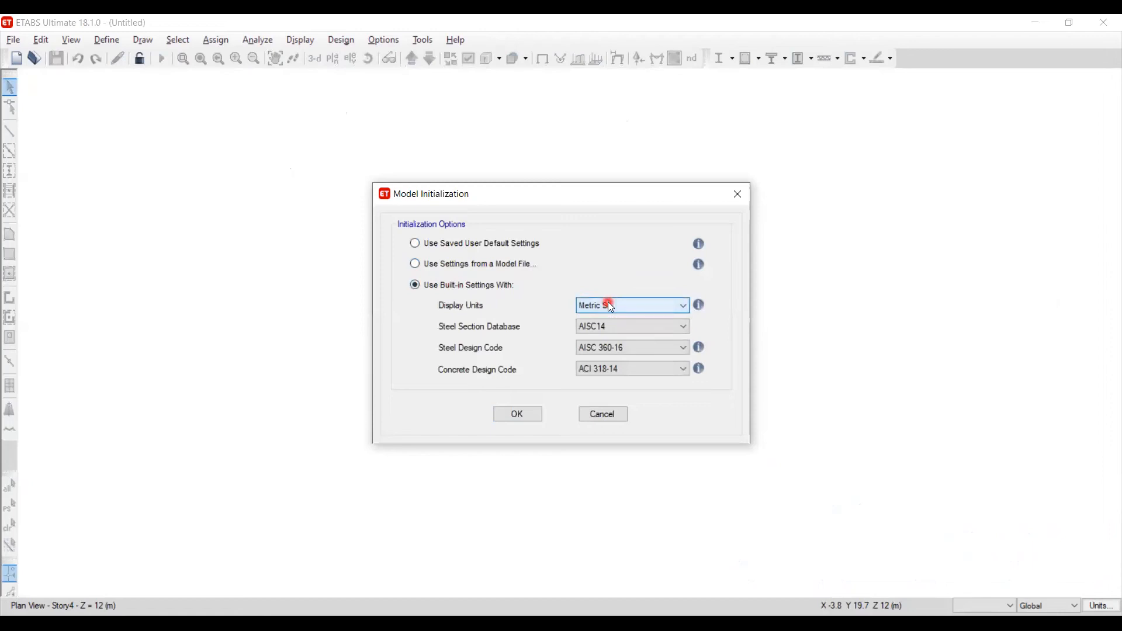
left_click(610, 348)
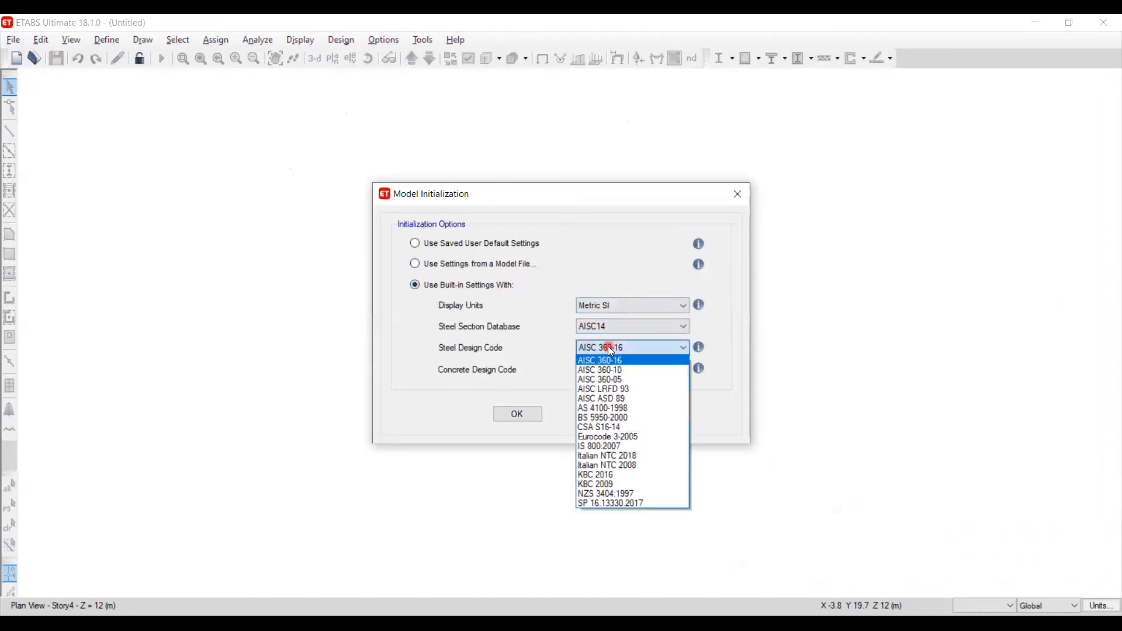
left_click(610, 360)
left_click(613, 367)
left_click(612, 368)
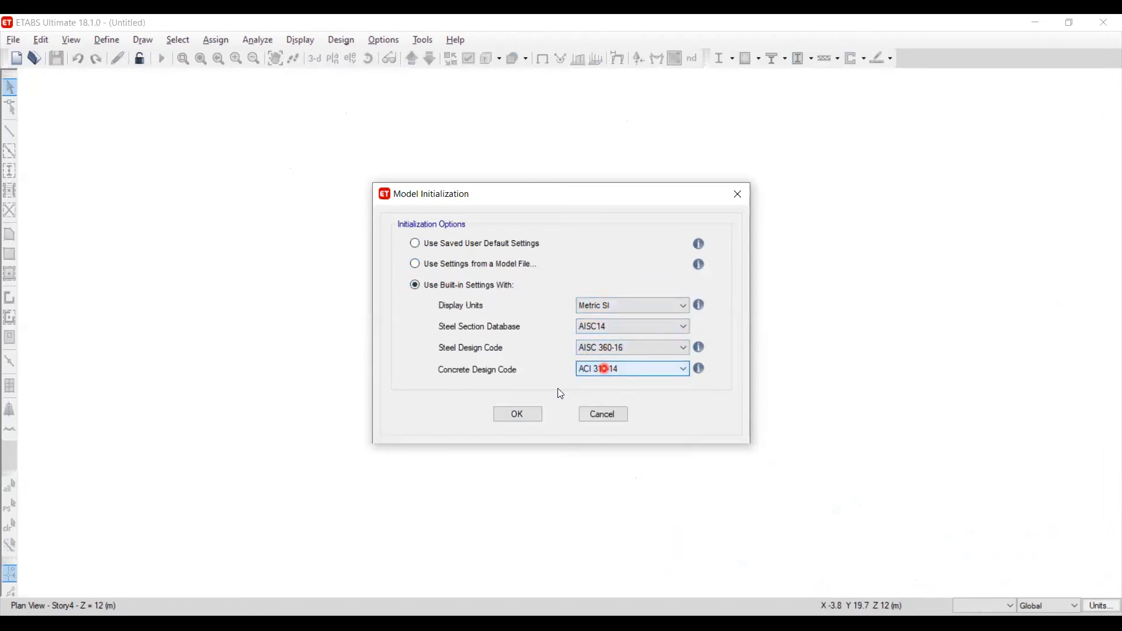
left_click(518, 415)
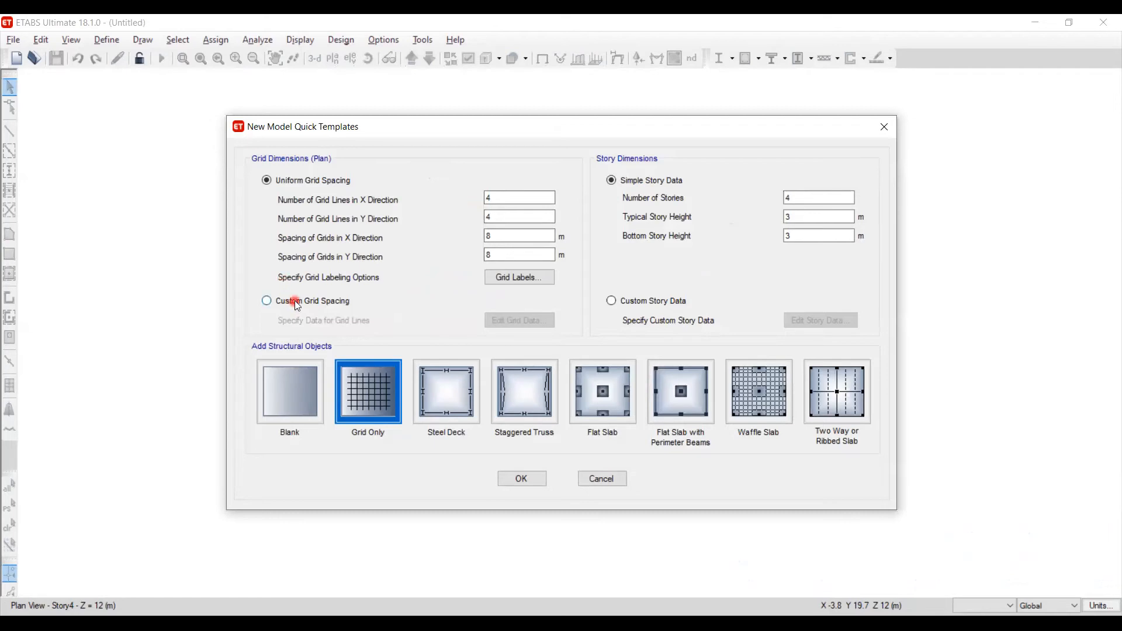
Review the uniform grid line counts in X and Y and the X-direction grid spacing
double_click(497, 198)
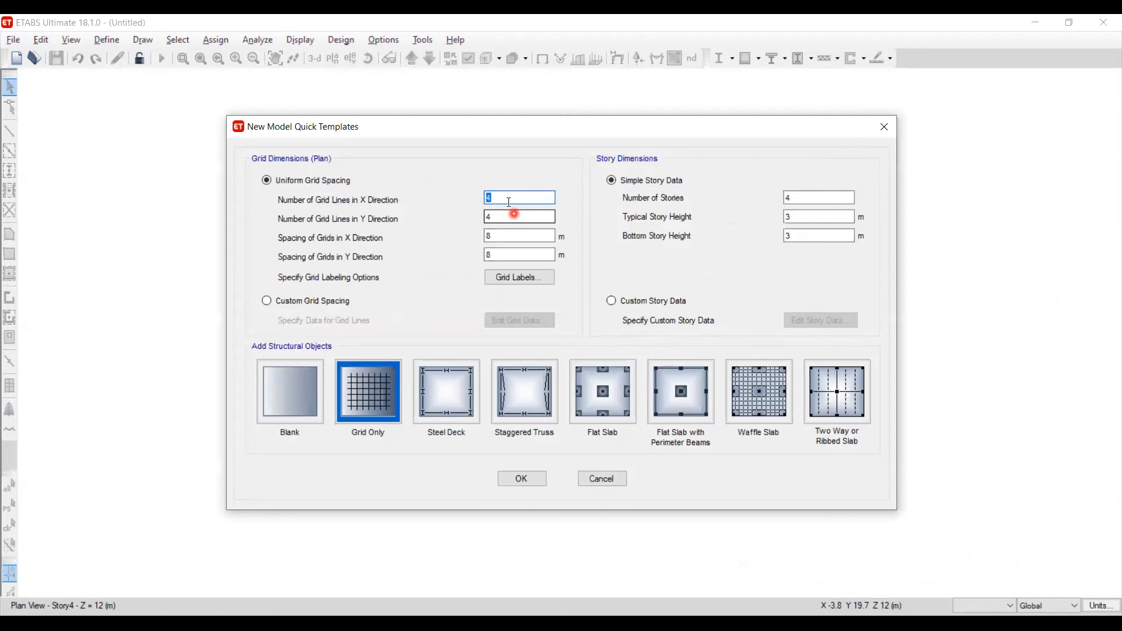
double_click(485, 216)
double_click(490, 235)
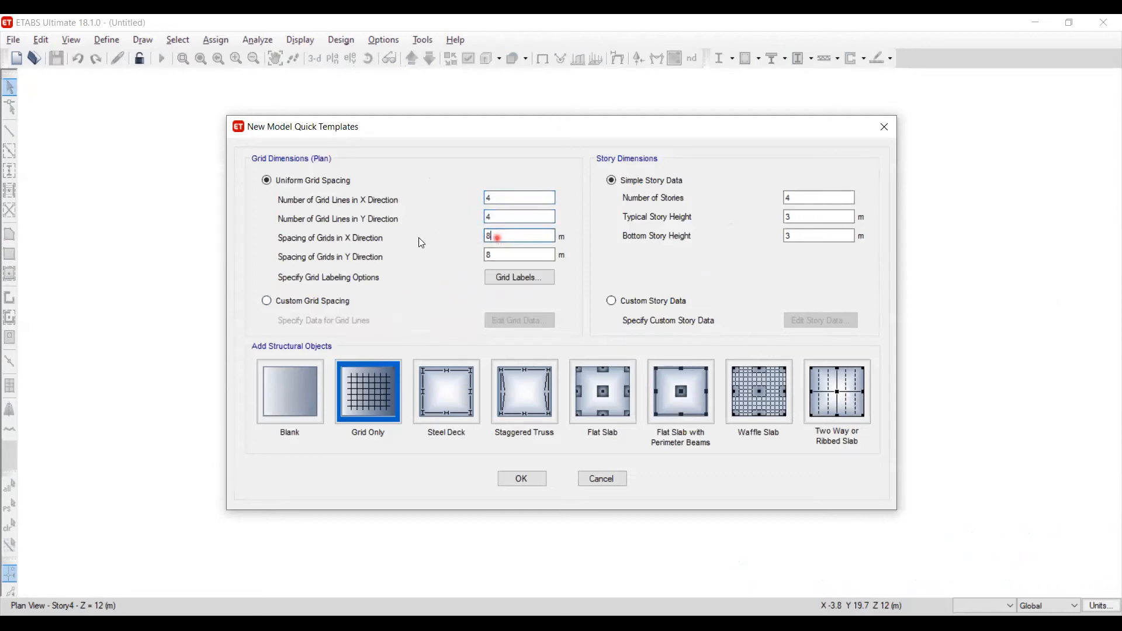
Set the uniform grid spacing to 3 m in the X direction and 6 m in the Y direction
type("3")
double_click(489, 254)
type("6")
left_click(492, 237)
Set 10 stories with a typical height of 3.5 m and a bottom height of 3 m, and create the grid-only model
double_click(808, 199)
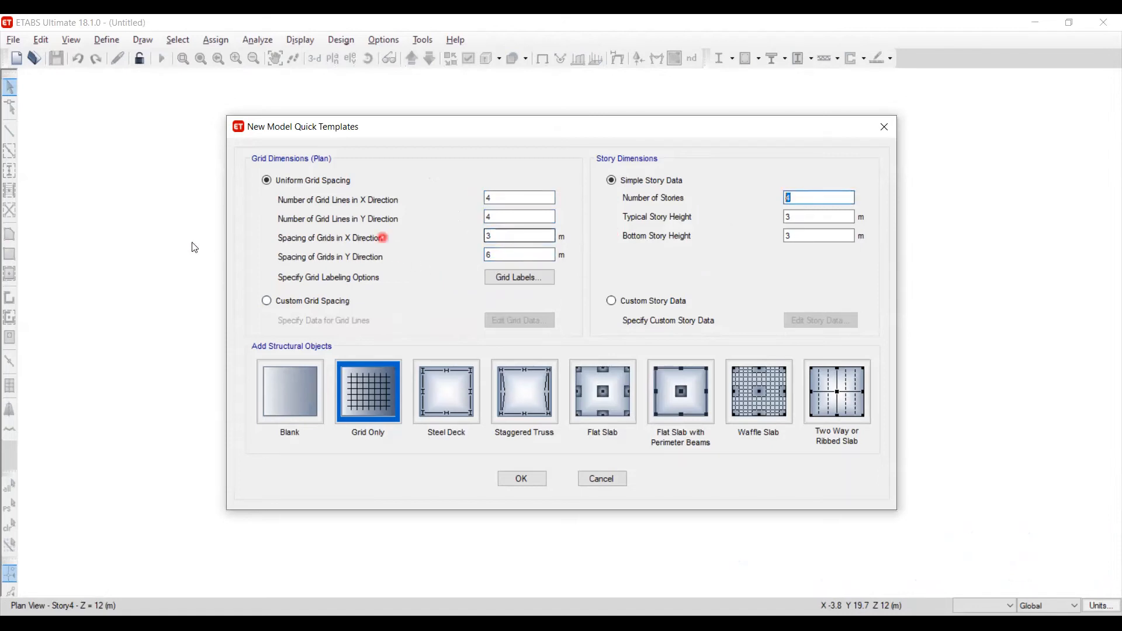
type("10")
double_click(791, 216)
type("3.5")
key("Tab")
type("3")
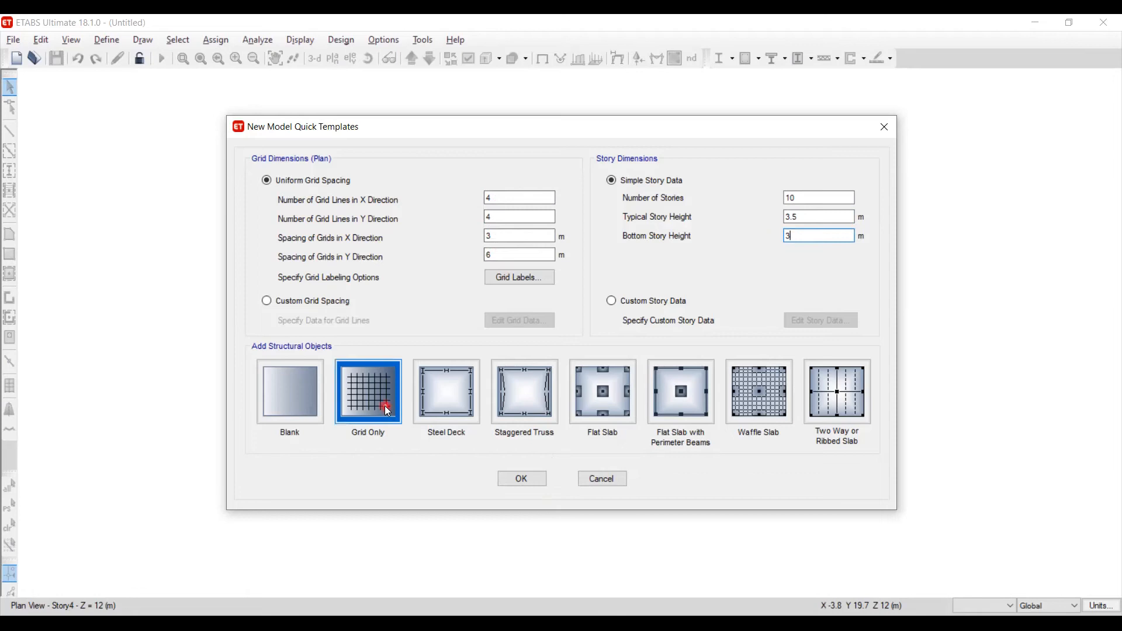
left_click(521, 484)
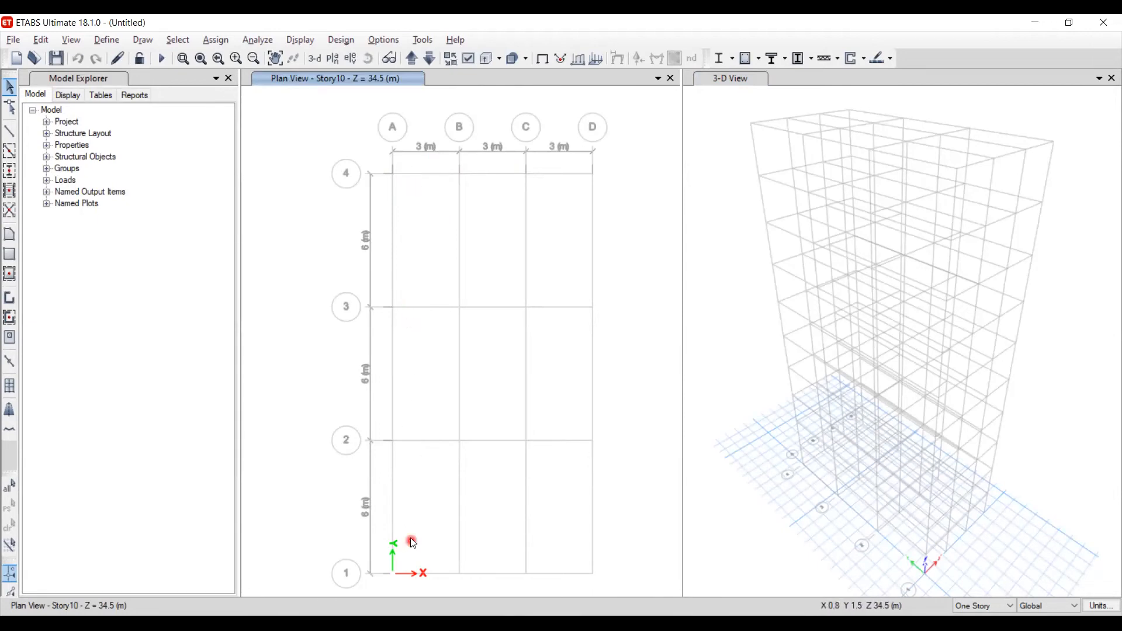
Annotate the top story's height beside the 3-D view with a double-headed arrow and the text 3.5m
middle_click_drag(446, 323, 419, 289)
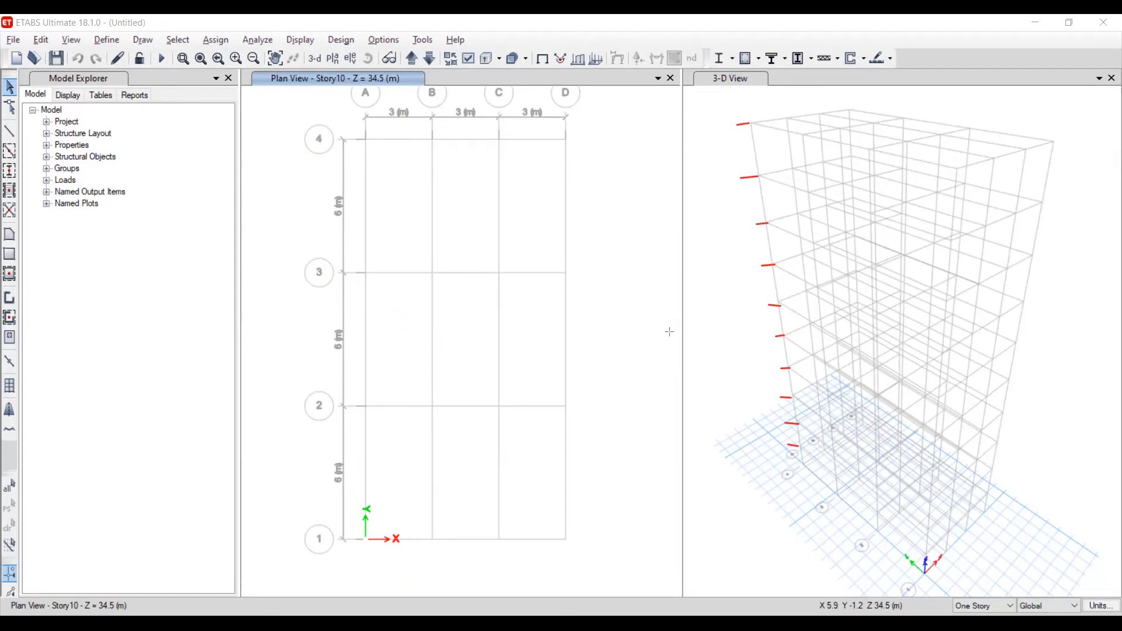
mouse_move(725, 132)
left_mouse_down()
mouse_move(725, 179)
mouse_move(714, 169)
mouse_move(723, 130)
mouse_move(741, 146)
mouse_move(694, 169)
left_mouse_up()
key("ctrl+z")
left_click(697, 151)
type("3.56")
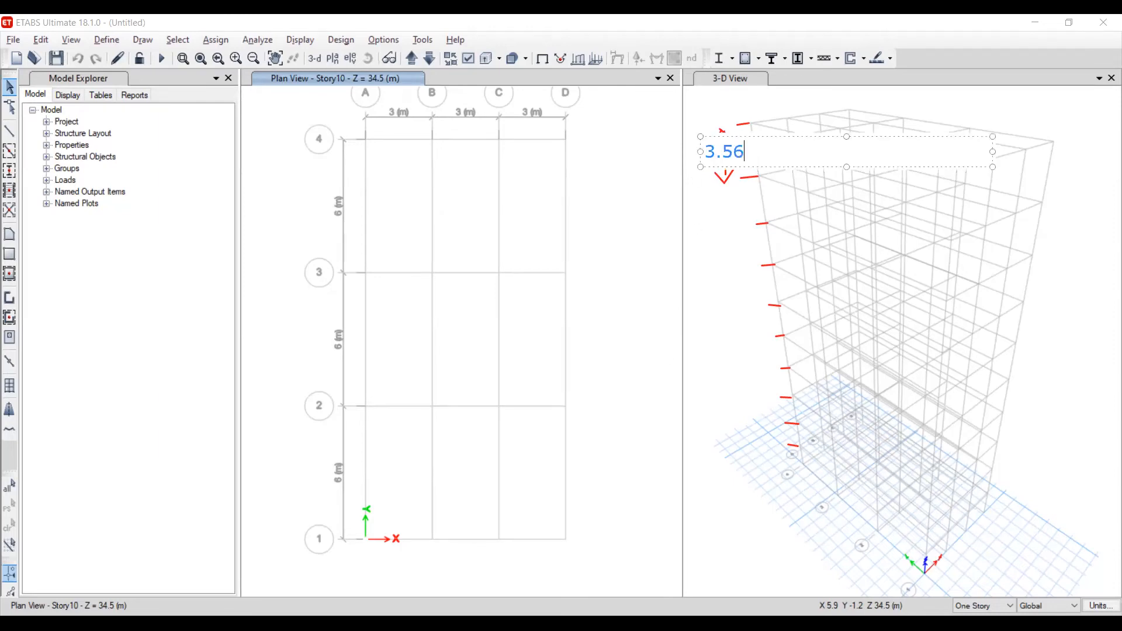
key("BackSpace")
type("m")
left_click(722, 306)
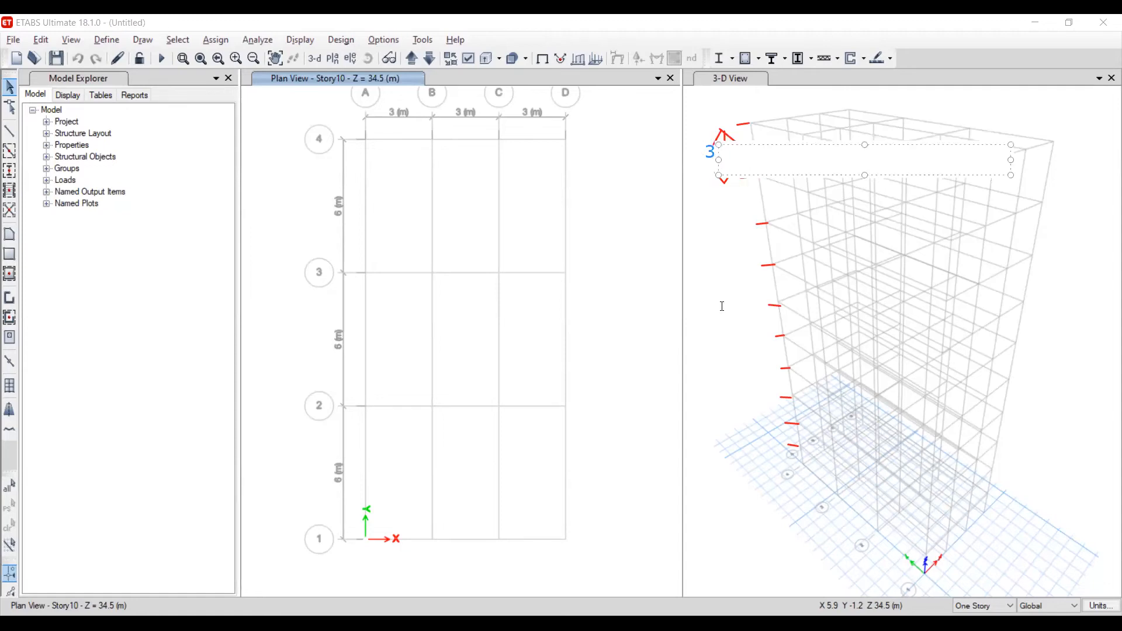
left_click(802, 272)
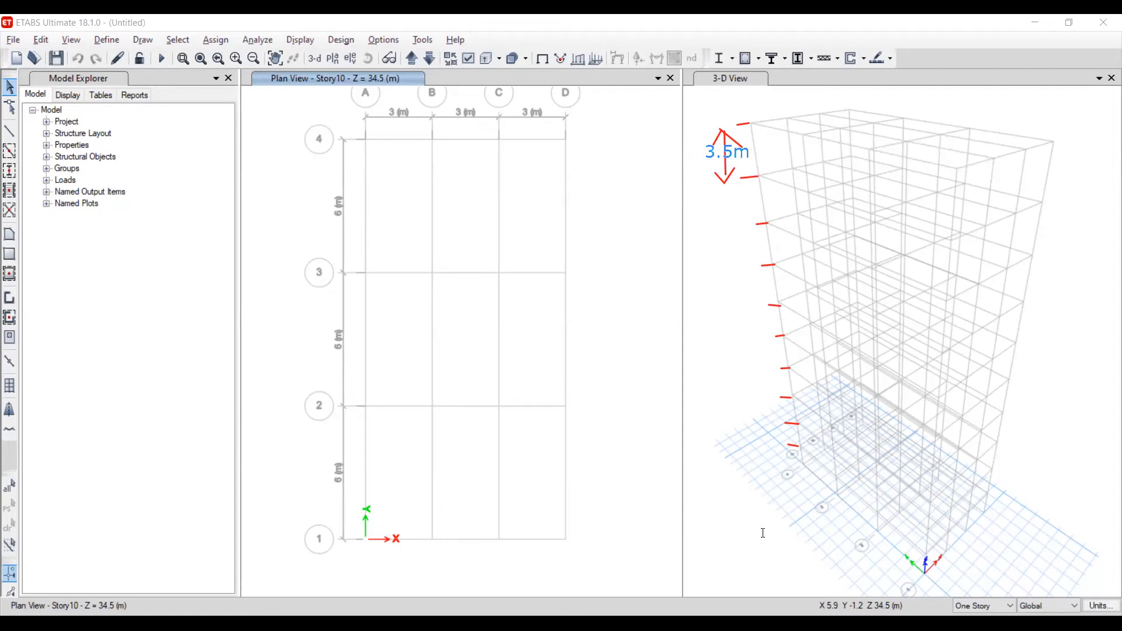
Undo all the annotation marks drawn over the 3-D view
key("ctrl+z")
key("ctrl+z")
key("ctrl+z")
key("ctrl+z")
key("ctrl+z")
key("ctrl+z")
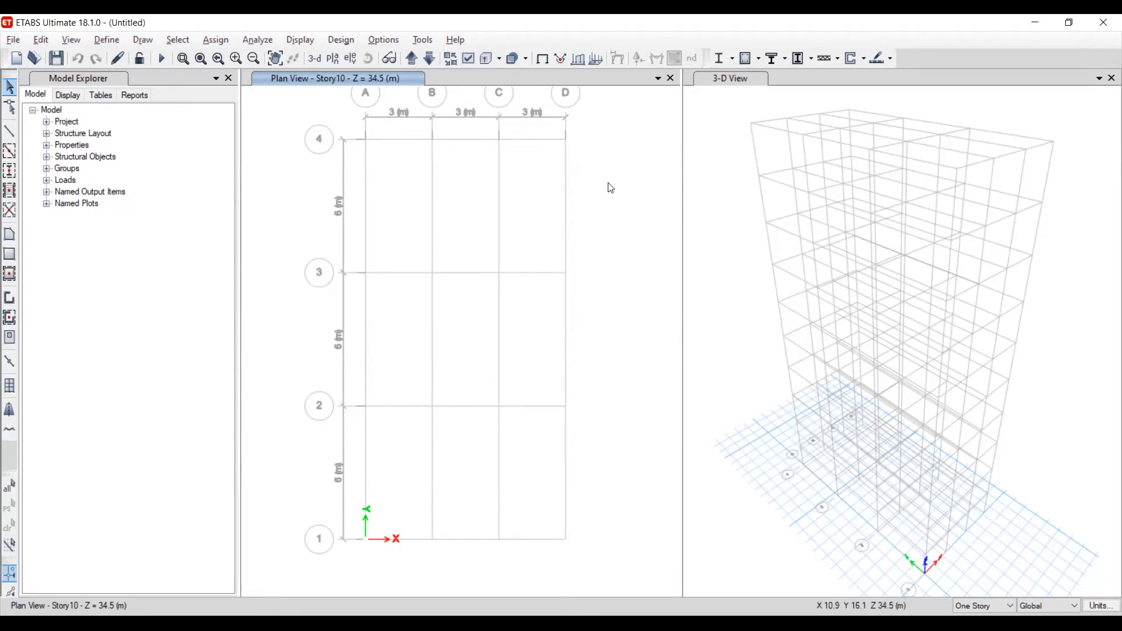
Start a new model without saving, using built-in settings with Metric SI units, AISC14 sections, AISC 360-16 and ACI 318-14
left_click(12, 41)
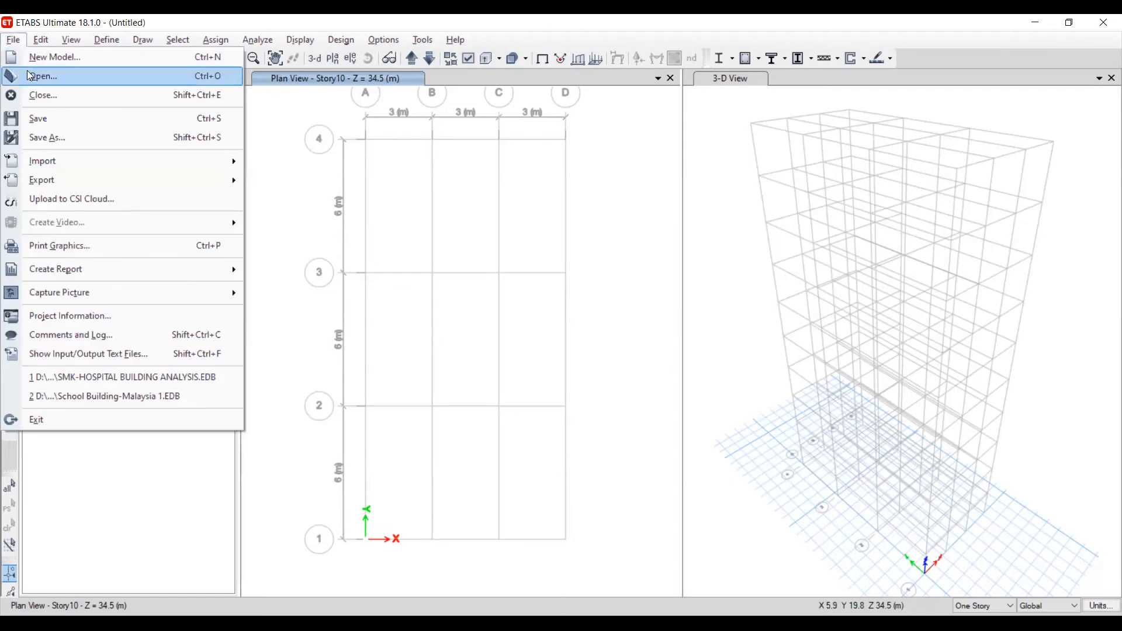
left_click(11, 57)
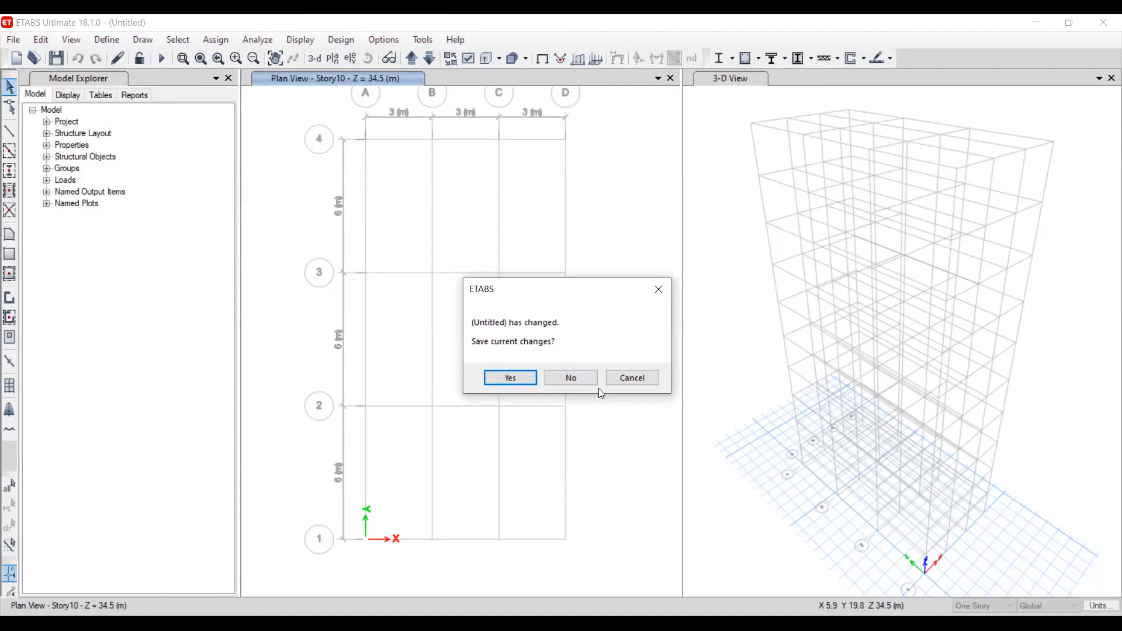
left_click(572, 377)
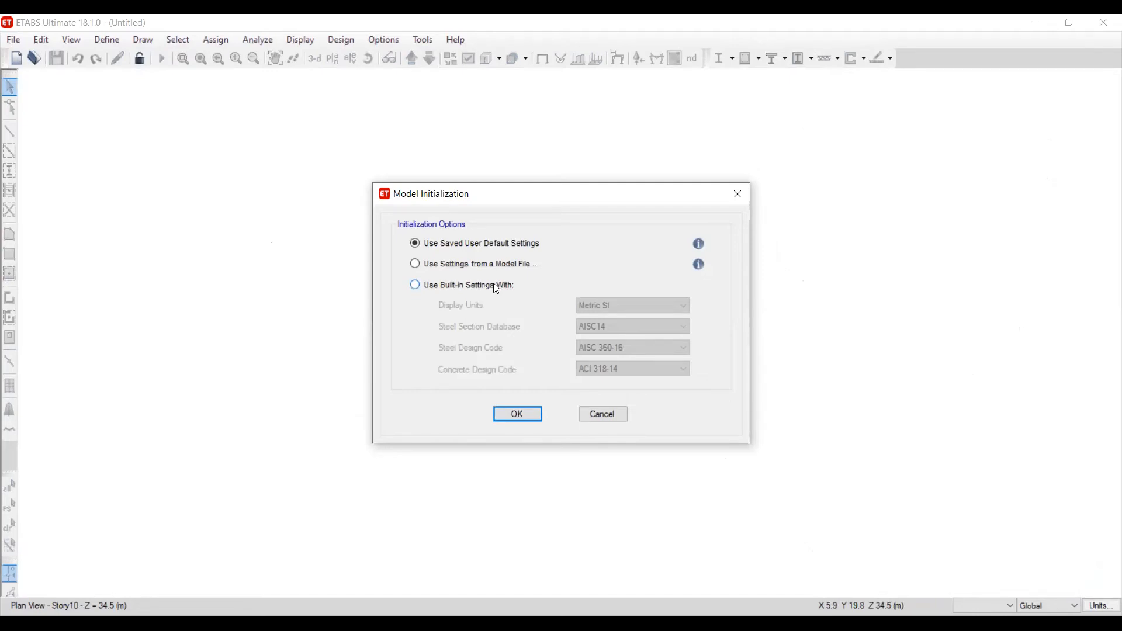
left_click(497, 288)
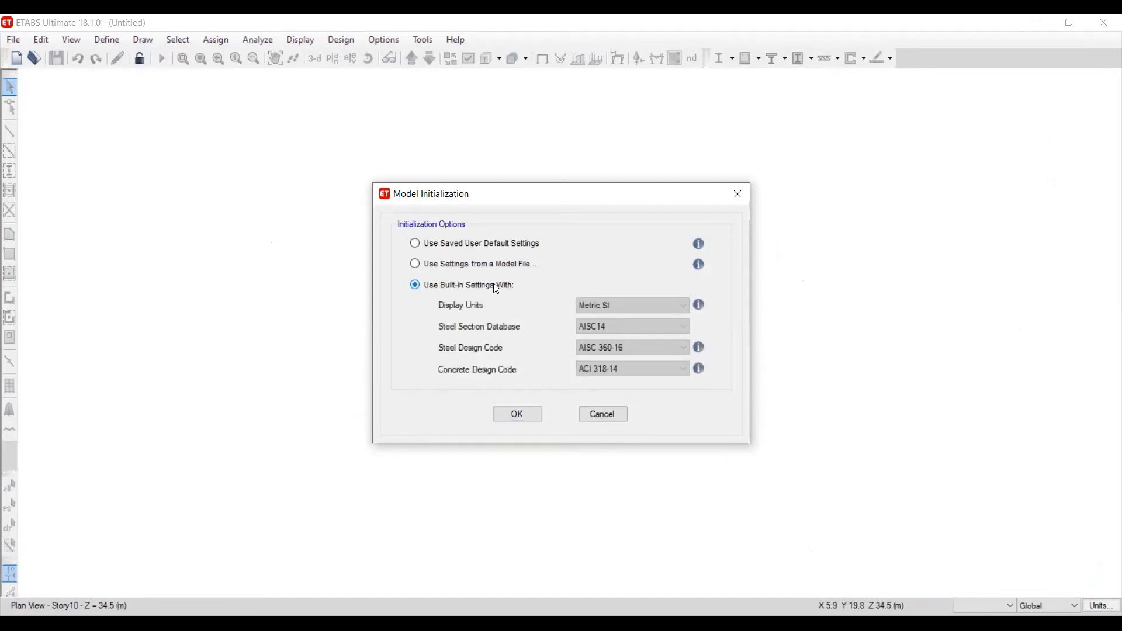
left_click(524, 422)
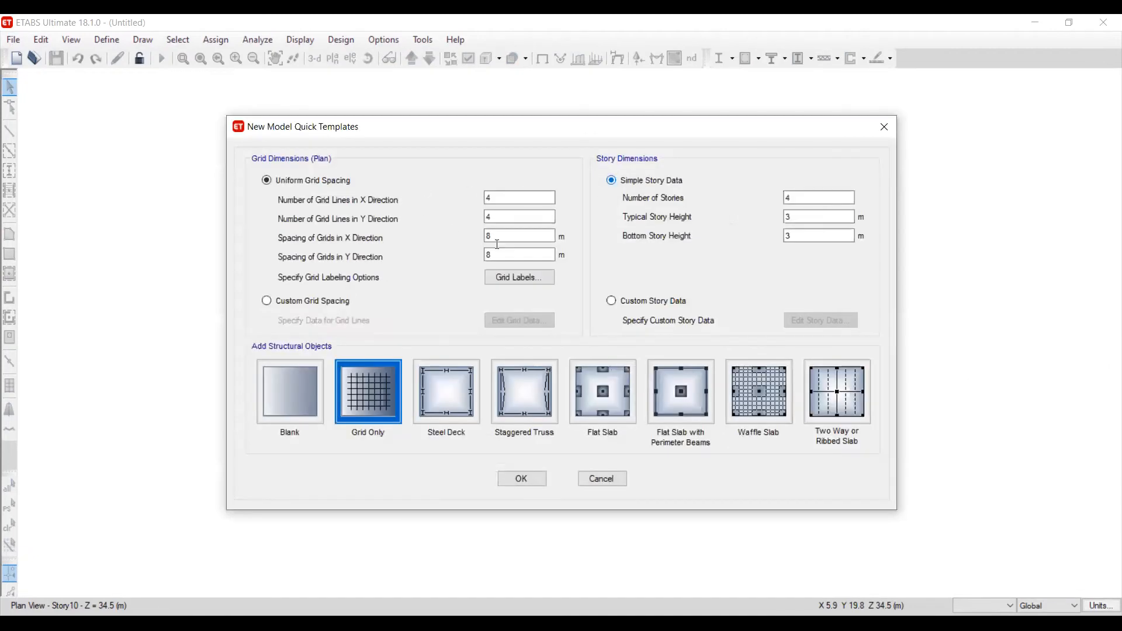
Switch to custom grid spacing and set the X ordinate of grid line B to 4 m in the grid data
left_click(299, 301)
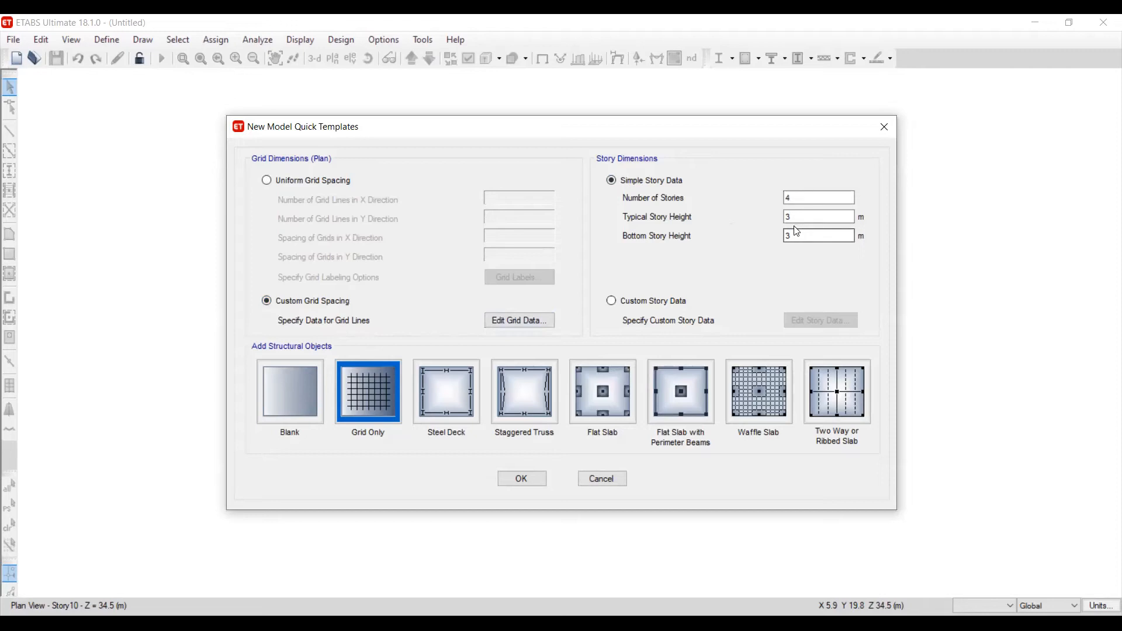
left_click(510, 329)
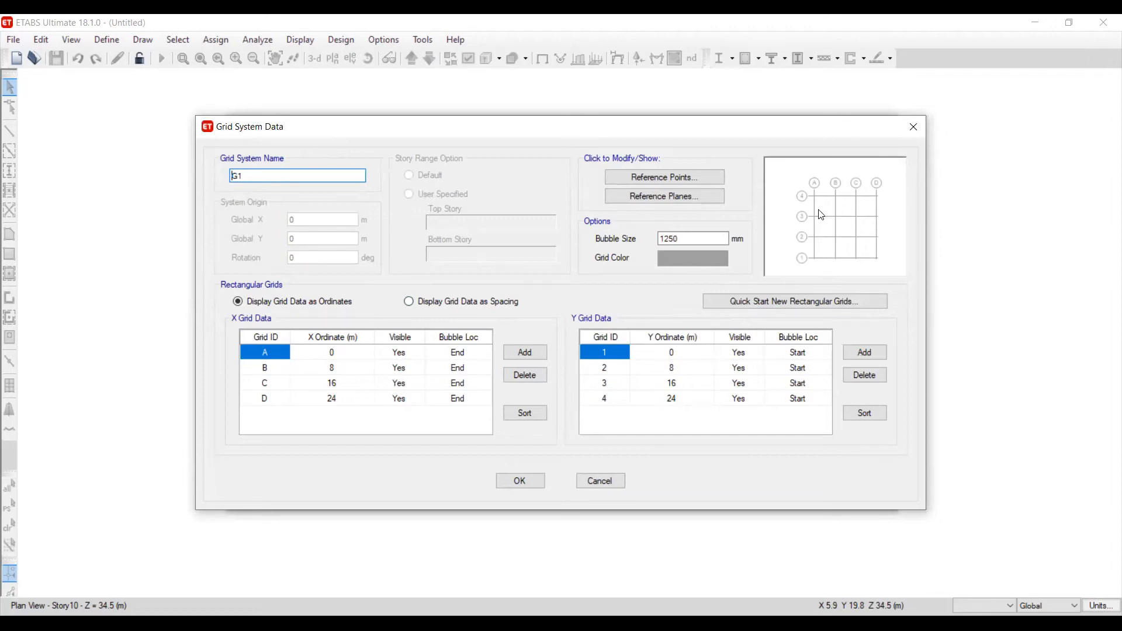
left_click(343, 368)
left_click(344, 370)
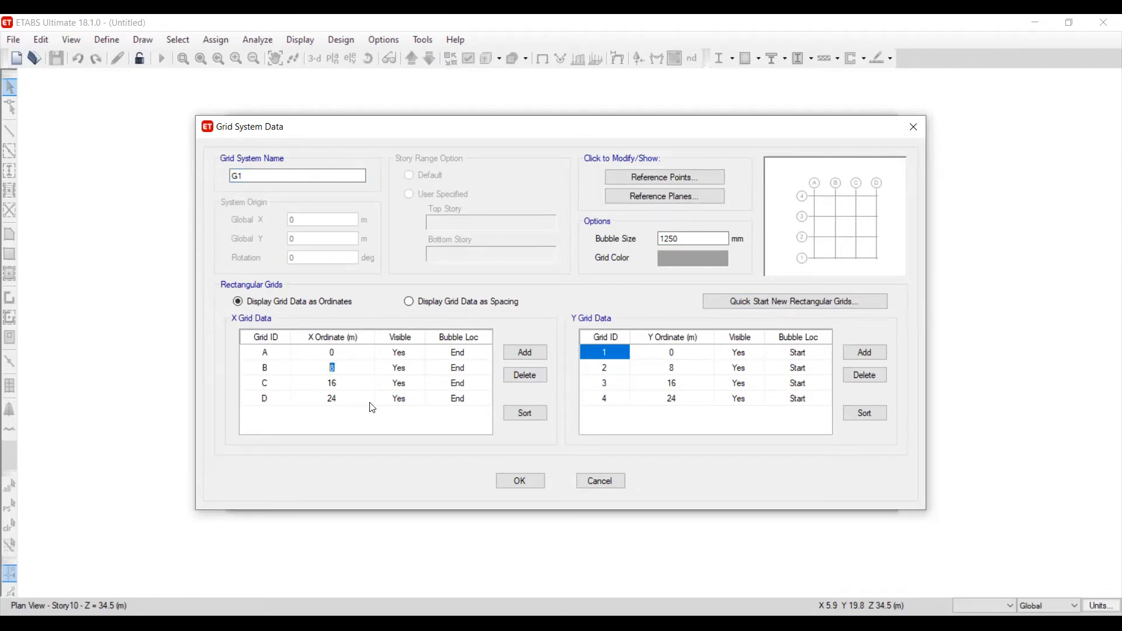
type("4")
Set the X ordinate of grid line C to 10 m
left_click(346, 384)
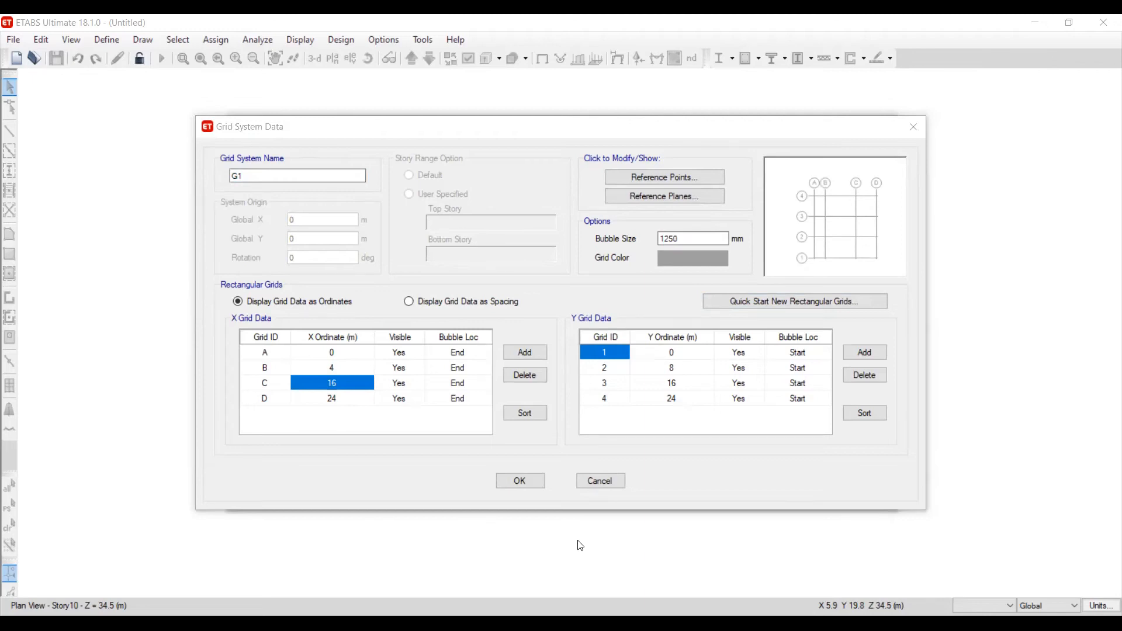
left_click(830, 194)
left_click(340, 386)
left_click(303, 382)
type("10")
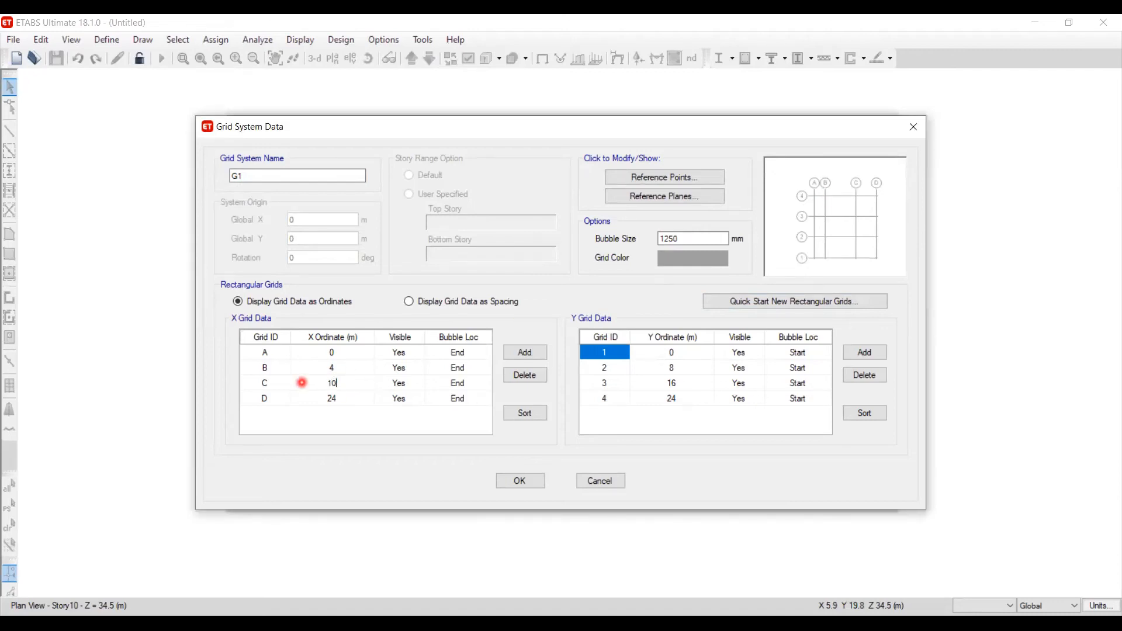
left_click(395, 358)
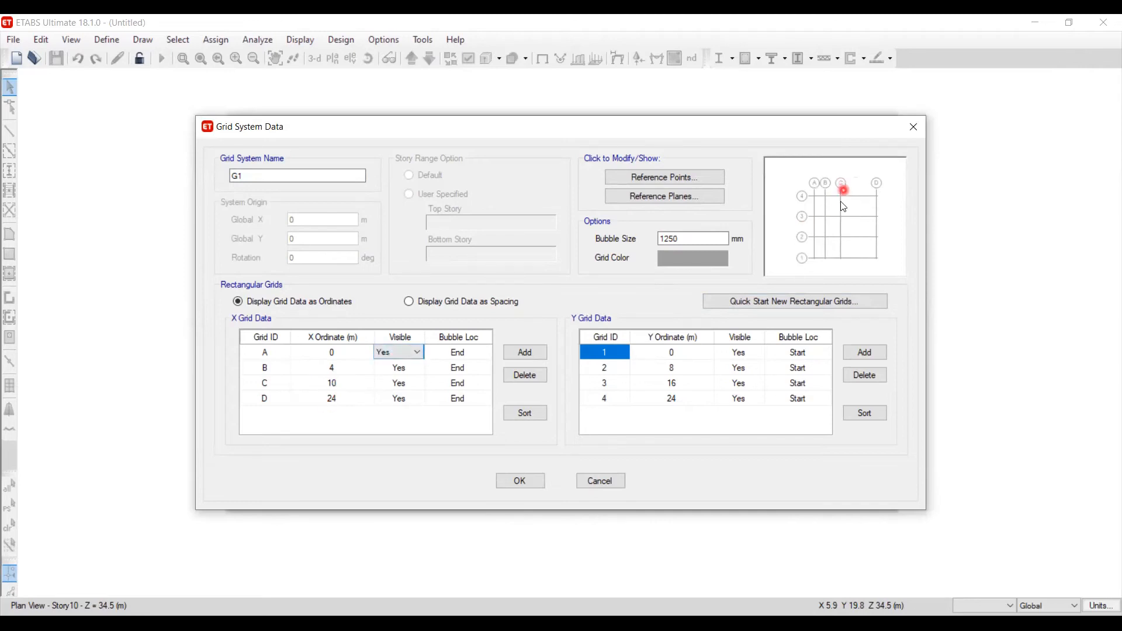
Set the X ordinate of grid line D to 12 m
left_click(348, 396)
left_click(348, 397)
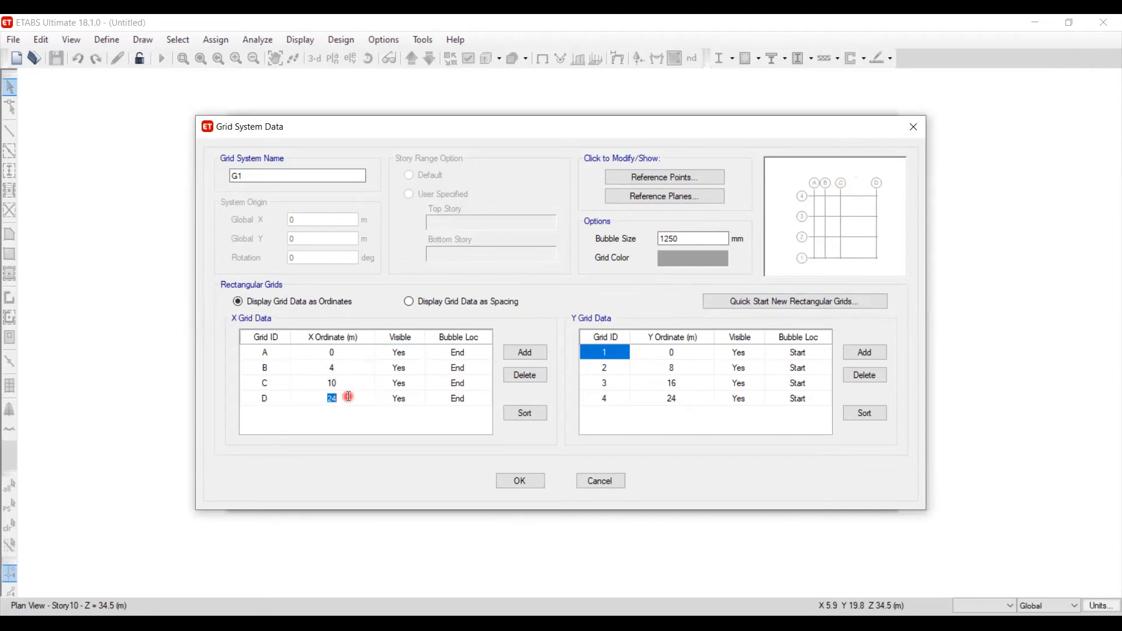
type("12")
left_click(384, 396)
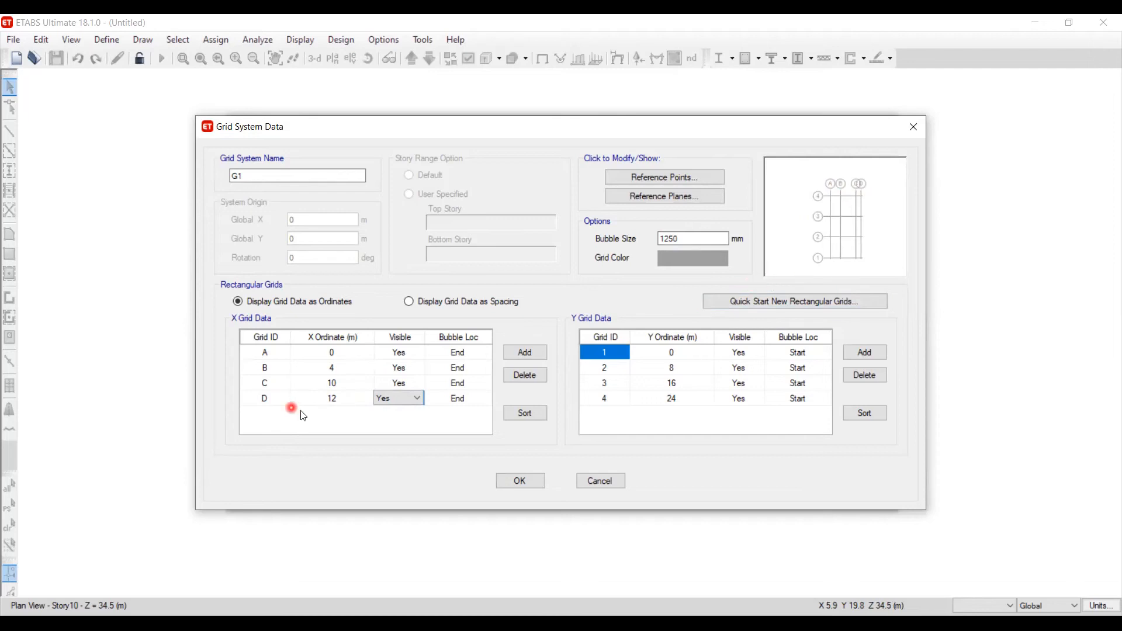
Set the X ordinate of grid line D to 14 m and check the X grid spacing in the preview
left_click(337, 404)
type("14")
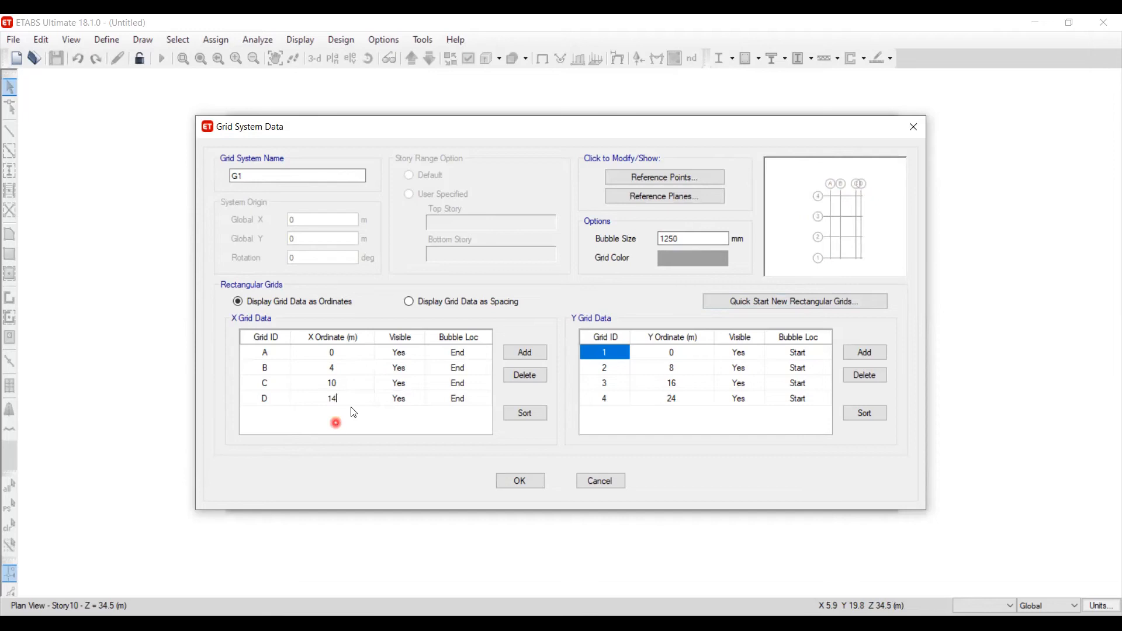
left_click(363, 385)
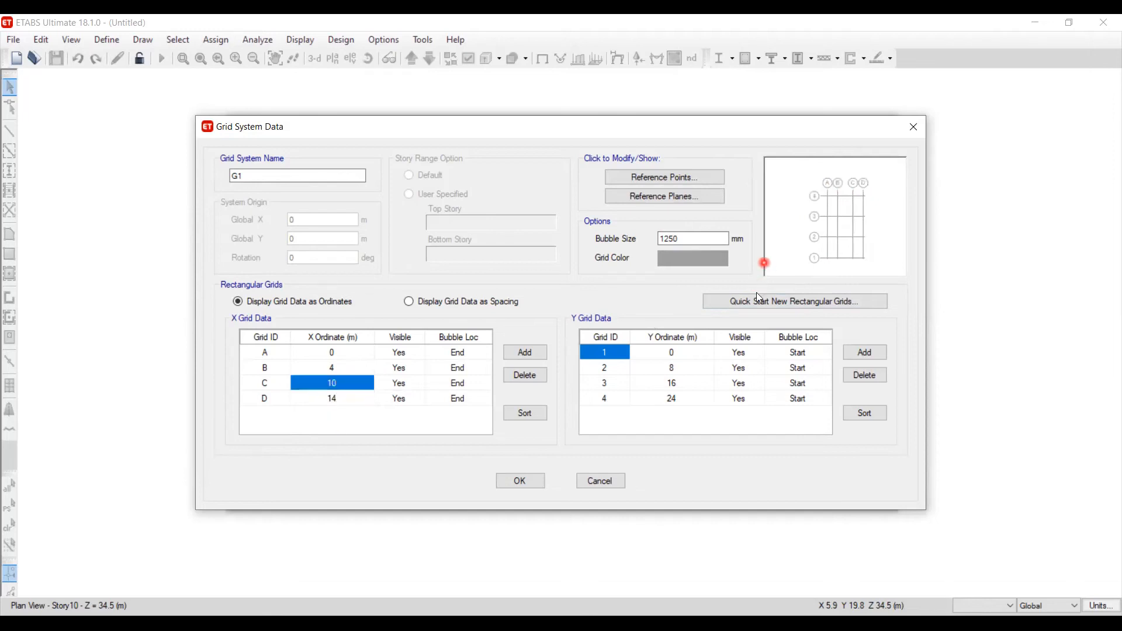
left_click(347, 368)
left_click(827, 198)
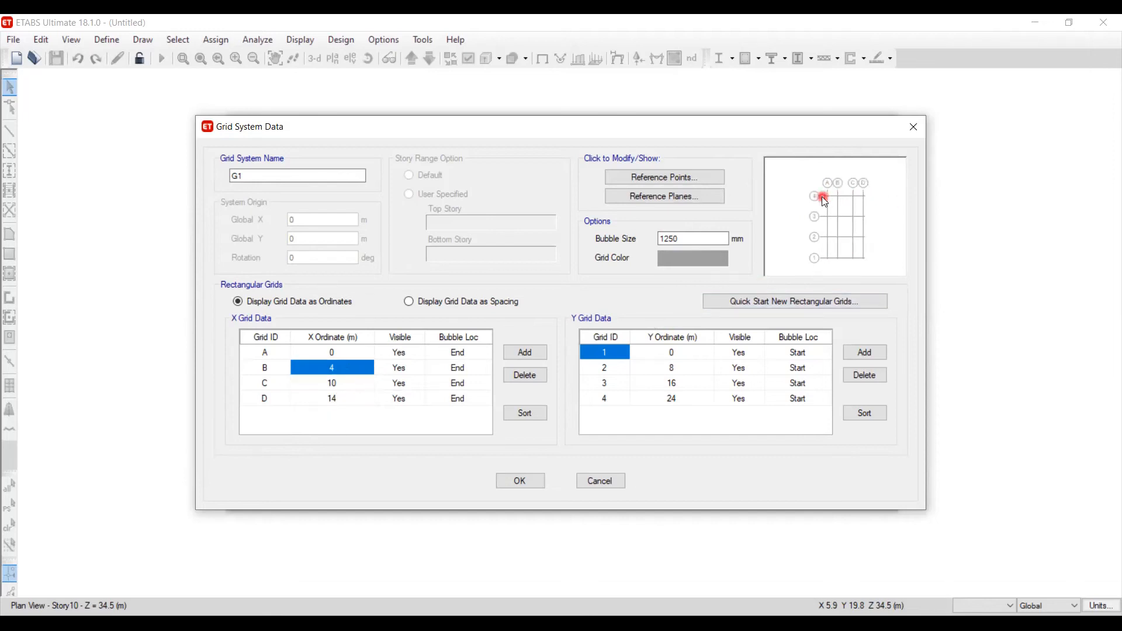
left_click(860, 198)
Set the Y ordinate of grid line 2 to 3.5 m
left_click(674, 369)
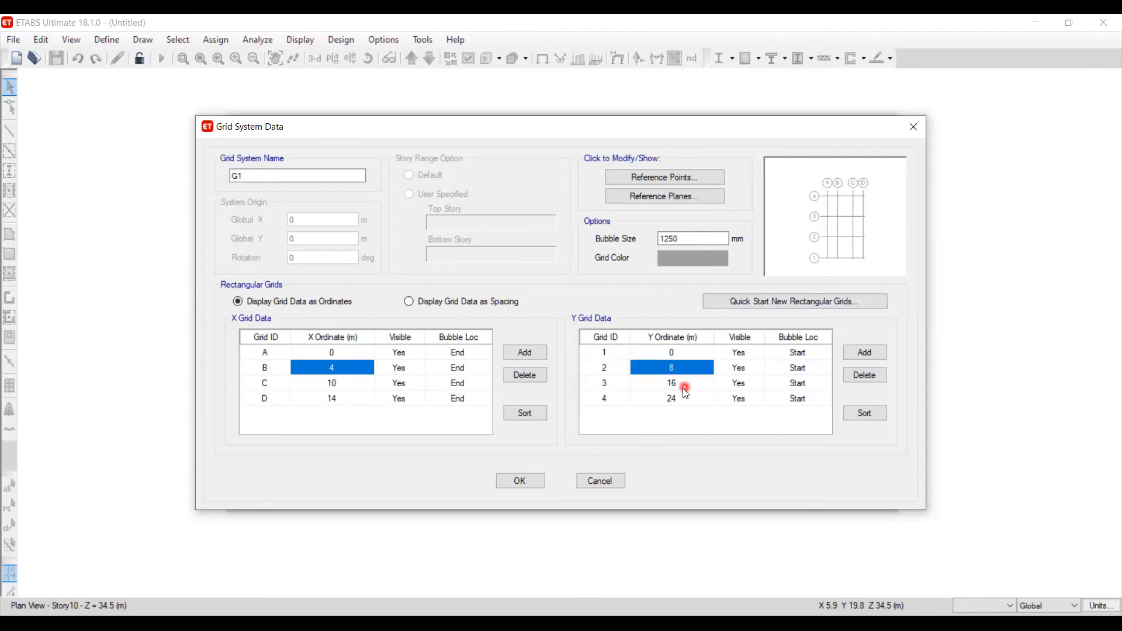
left_click(682, 367)
type("3.")
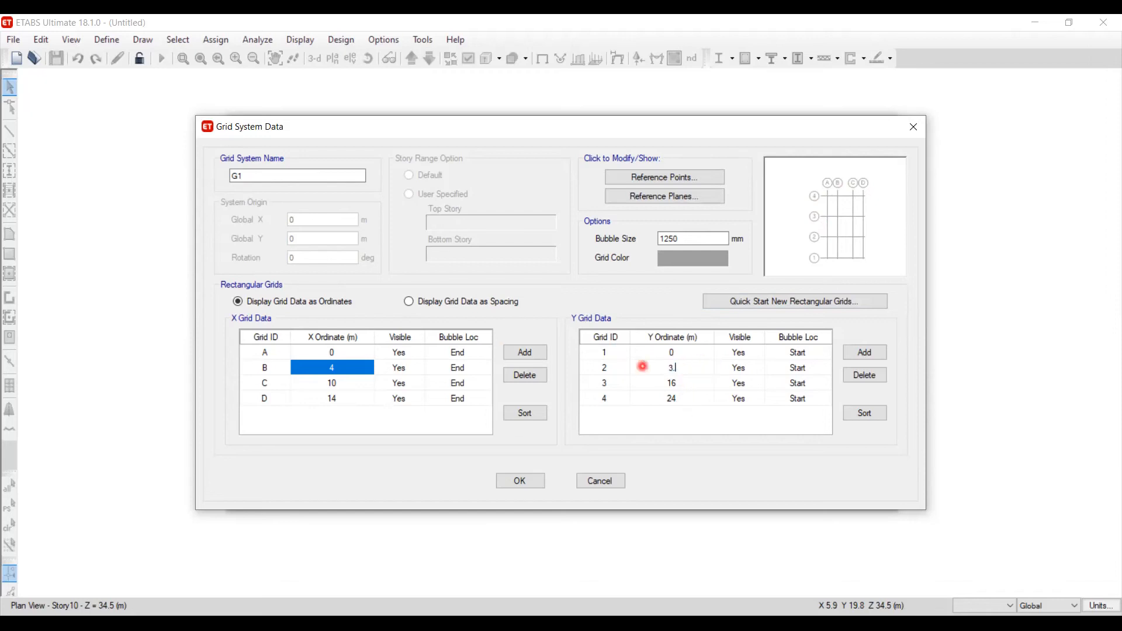
type("5")
Set the Y ordinate of grid line 3 to 7 m
left_click(675, 386)
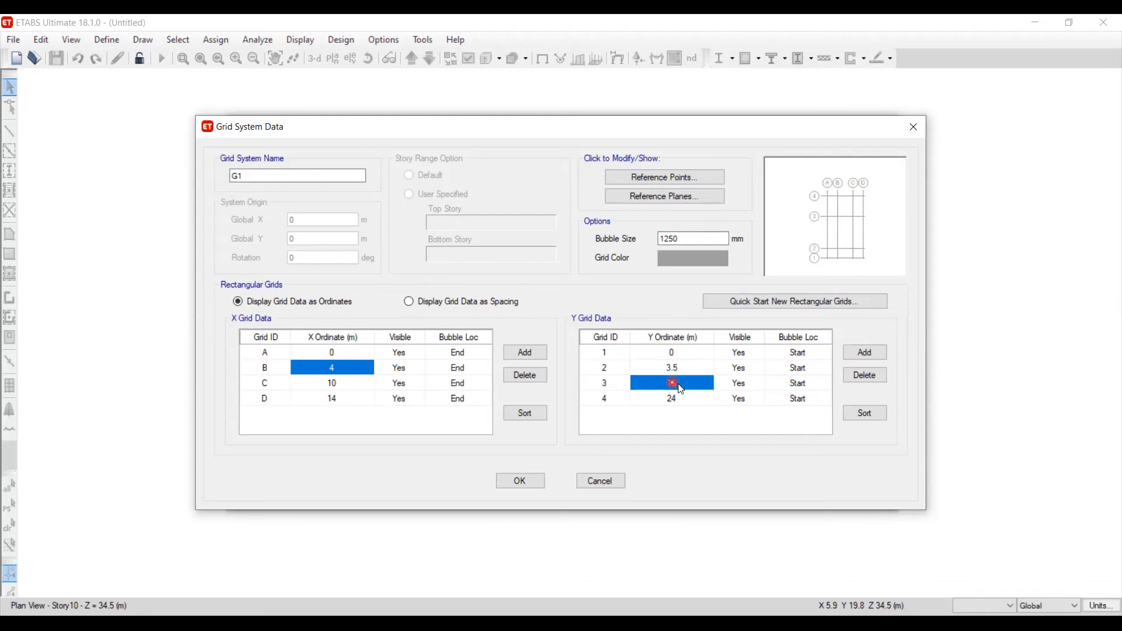
left_click(696, 384)
type("7")
Set the Y ordinate of grid line 4 to 4.5 m
left_click(691, 400)
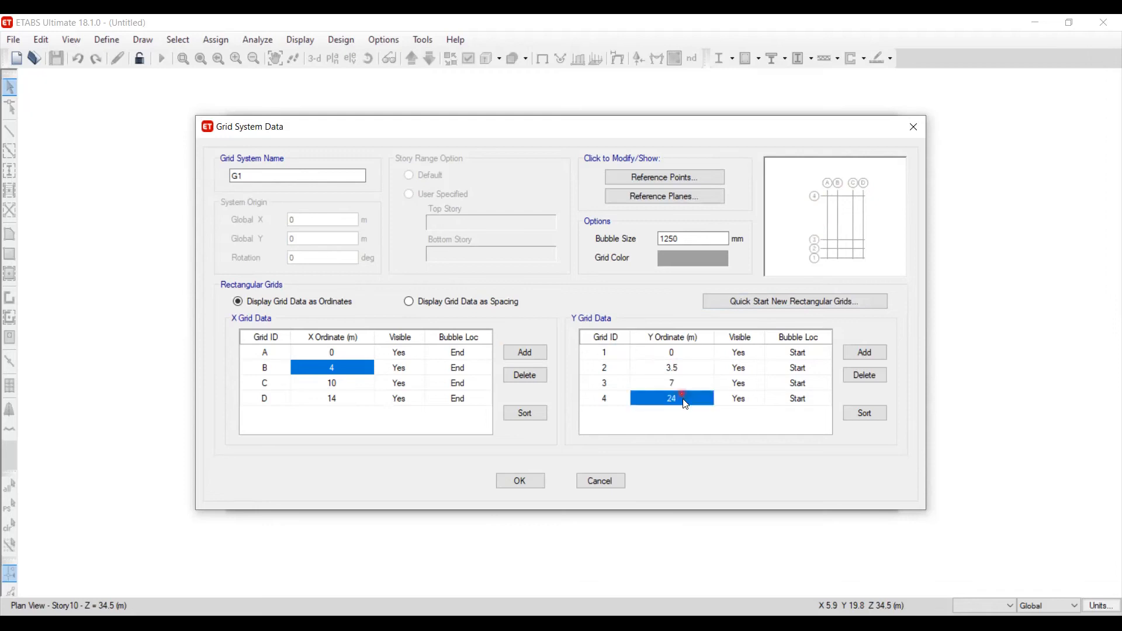
left_click(690, 401)
type("3")
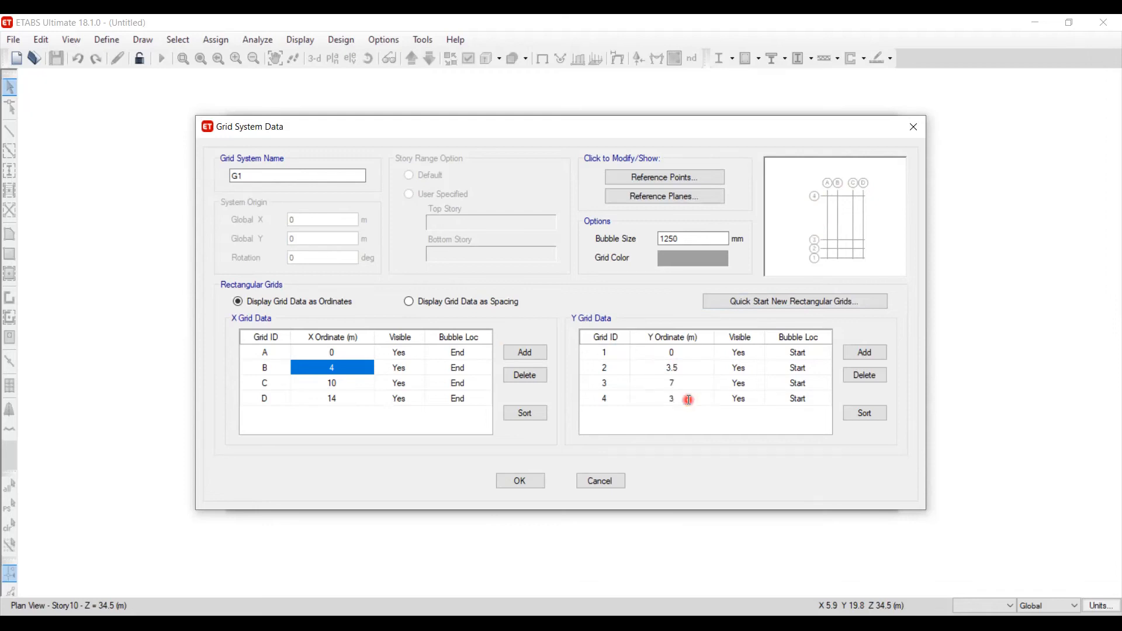
key("BackSpace")
type("4.5")
left_click(685, 381)
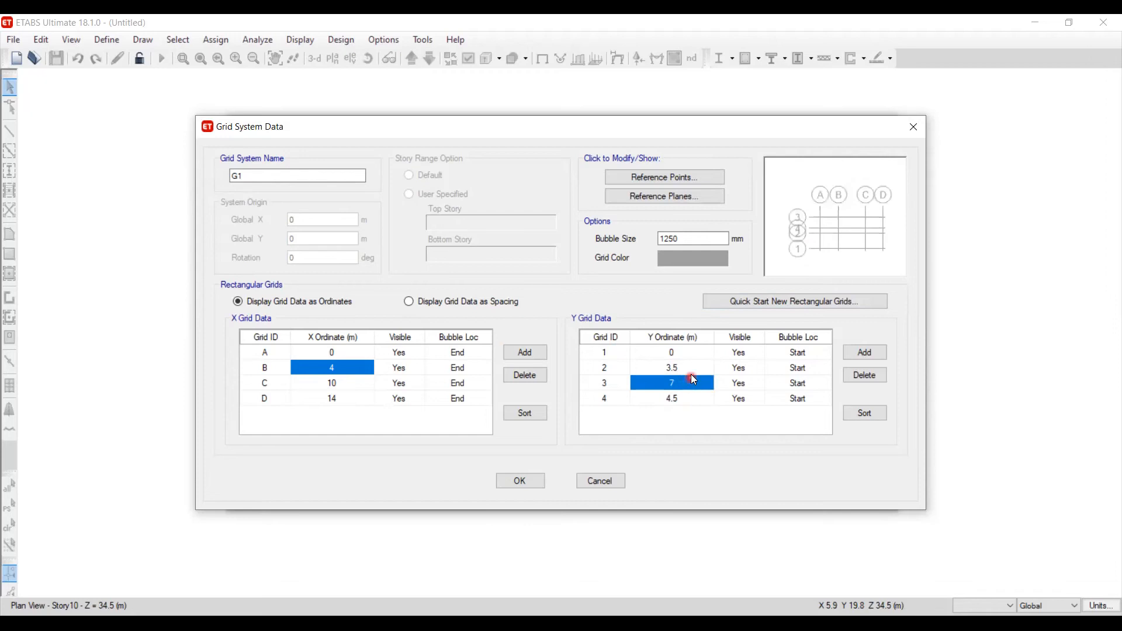
Set the Y ordinate of grid line 3 to 5 m
left_click(689, 369)
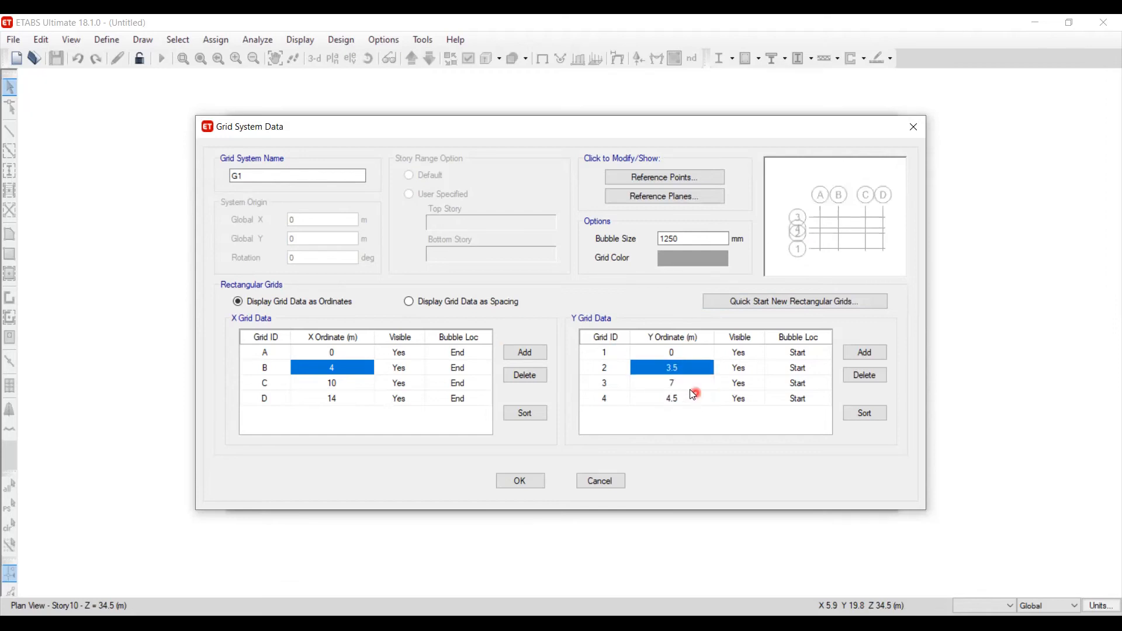
left_click(689, 380)
left_click(690, 381)
key("BackSpace")
type("5")
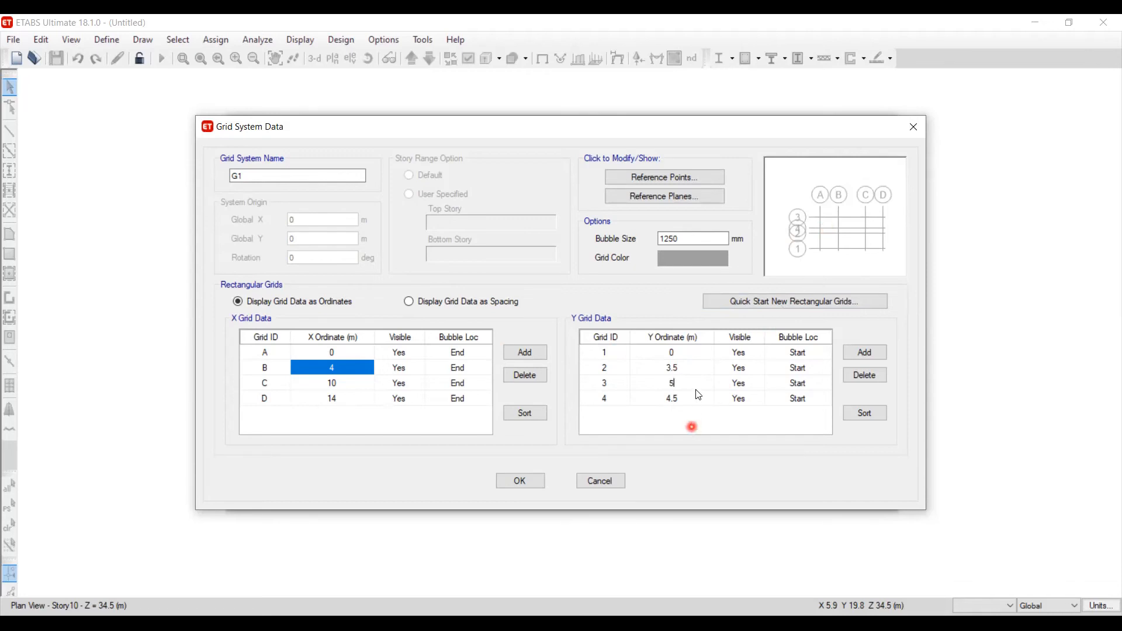
left_click(686, 370)
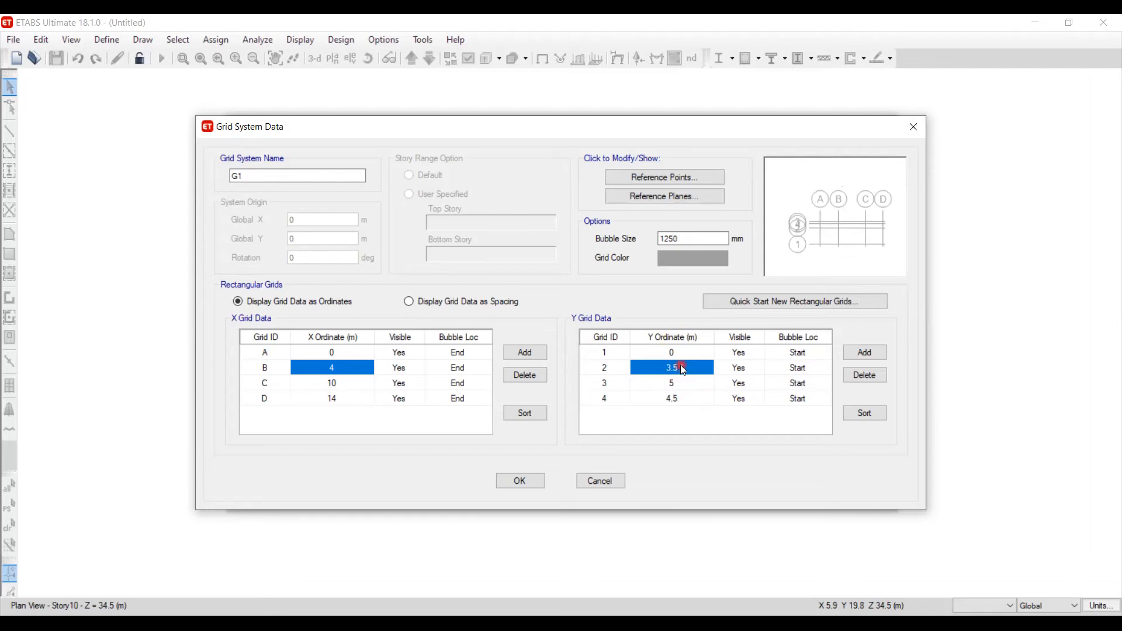
Set the Y ordinate of grid line 3 to 8 m
left_click(680, 380)
left_click(683, 381)
key("BackSpace")
type("8")
left_click(740, 369)
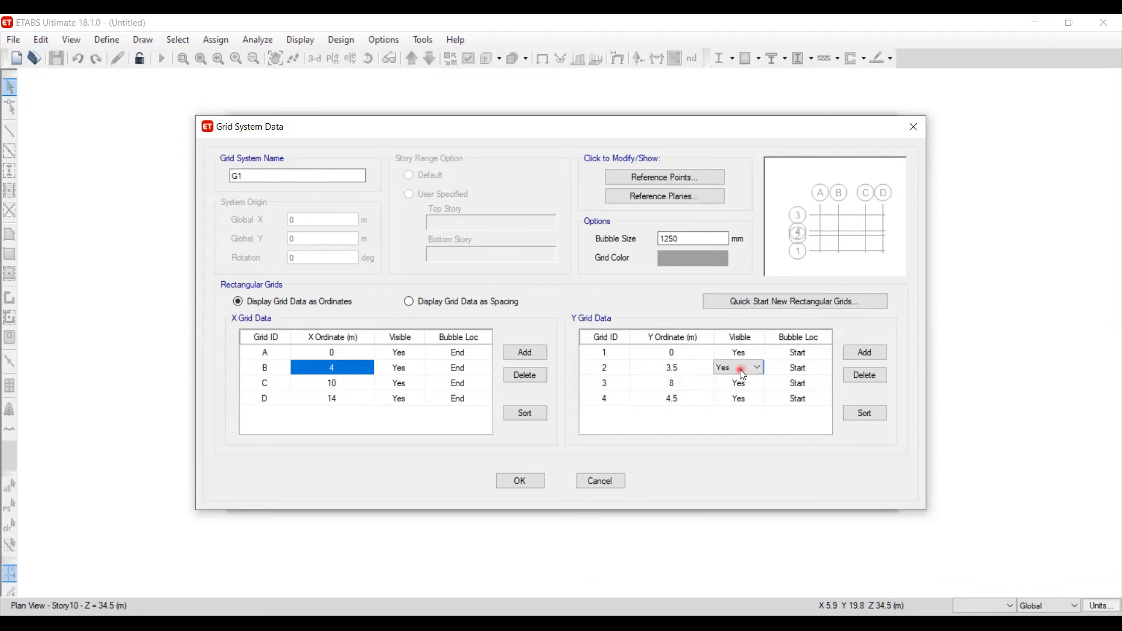
Set the Y ordinate of grid line 4 to 6 m
left_click(678, 400)
left_click(672, 401)
left_click_drag(675, 401, 636, 398)
type("6")
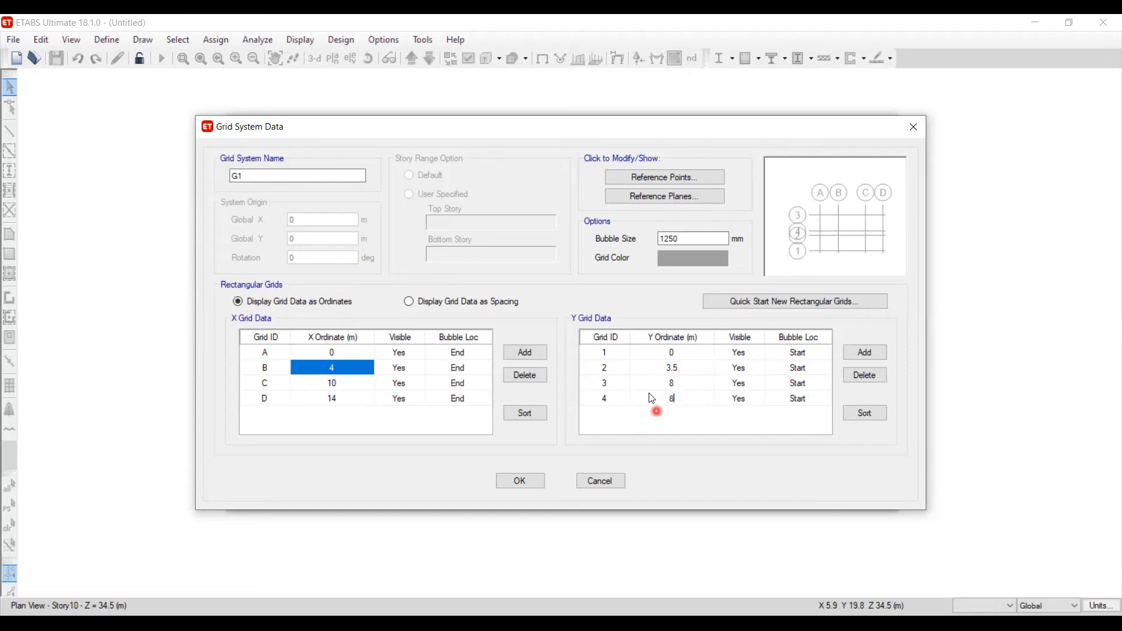
left_click(629, 381)
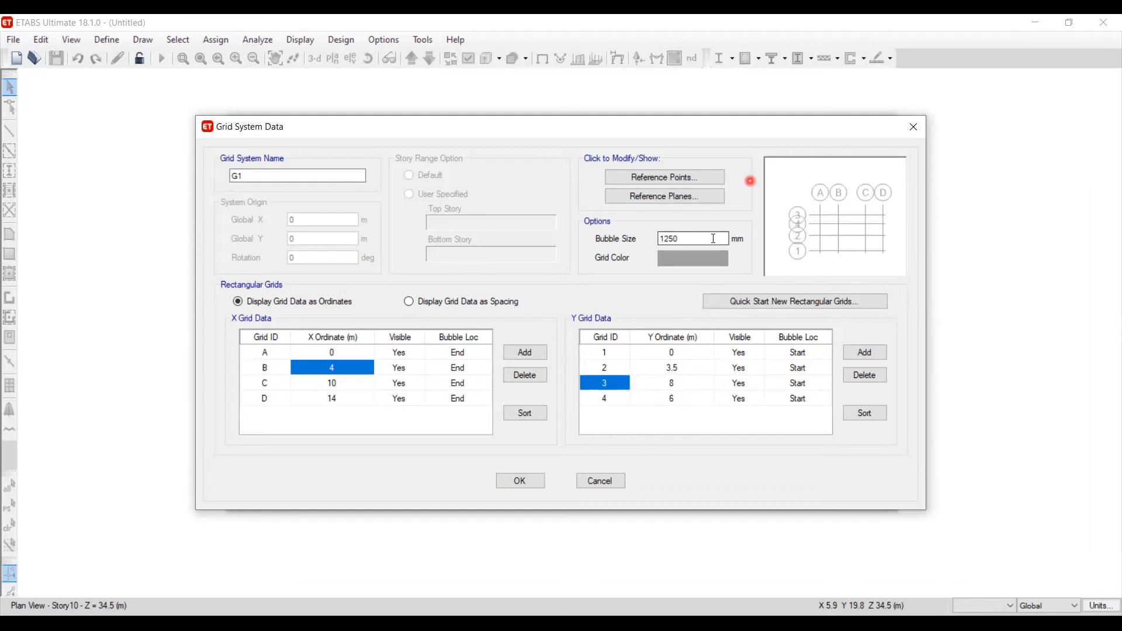
Try grid bubble sizes of 300, 500 and 800 mm
left_click_drag(690, 237, 606, 260)
left_click(677, 238)
left_click_drag(721, 239, 619, 250)
type("300")
left_click(457, 384)
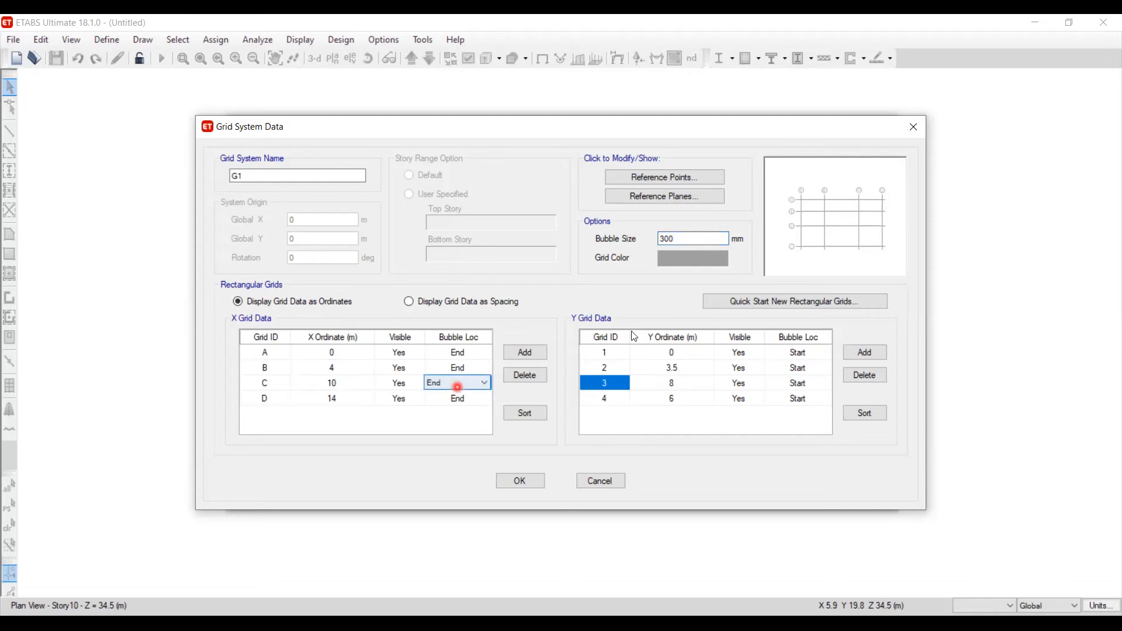
double_click(694, 238)
type("500")
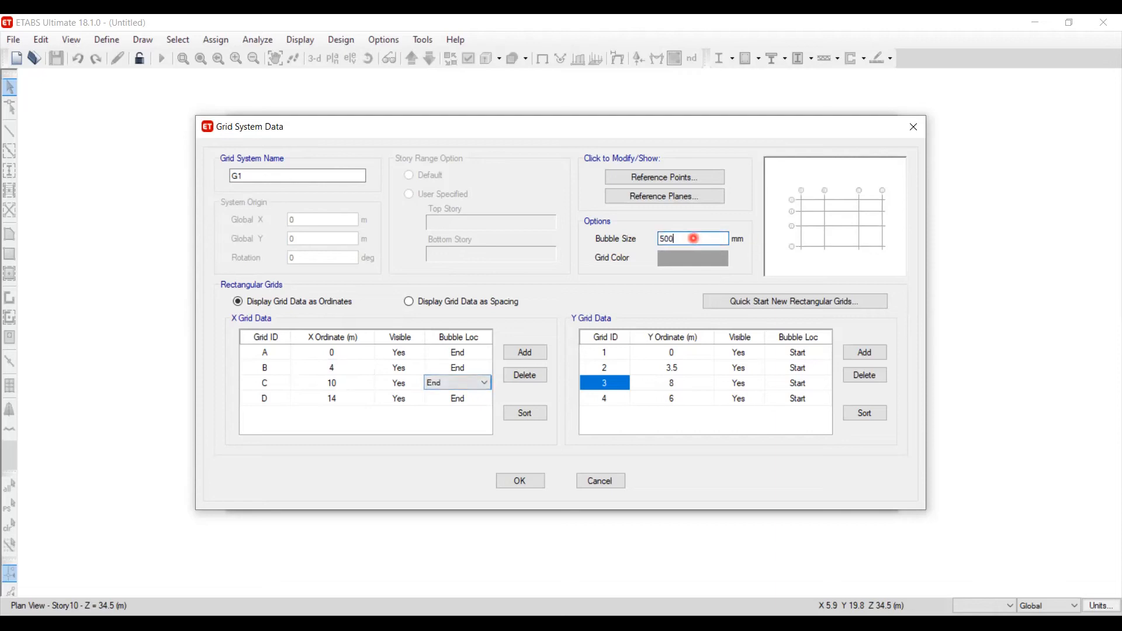
left_click(395, 389)
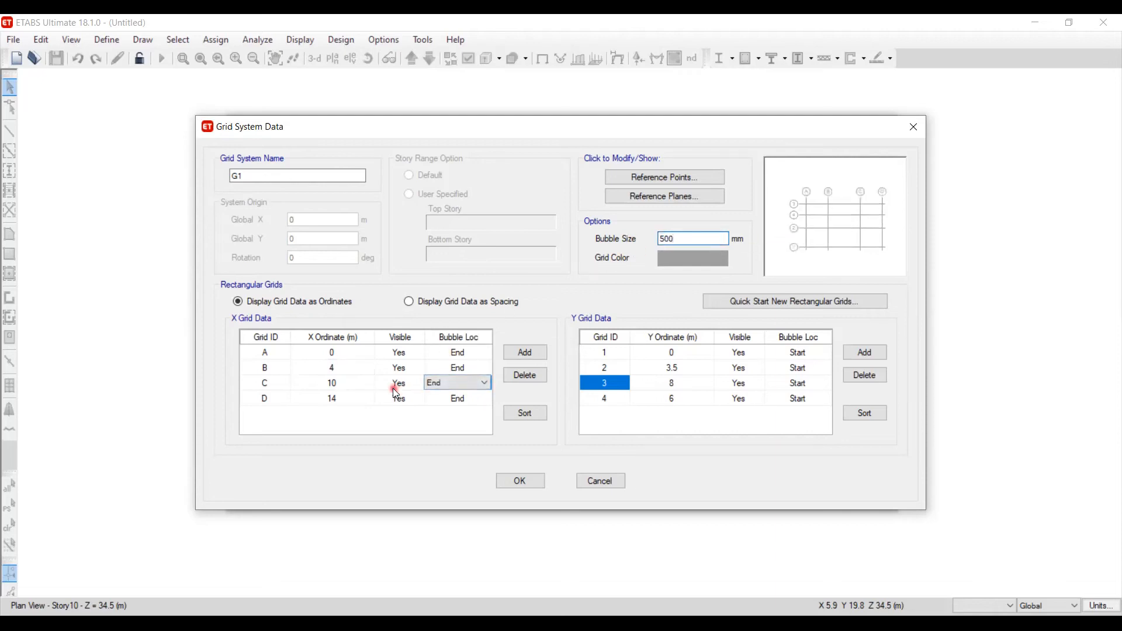
double_click(695, 240)
type("800")
left_click(361, 411)
Set the grid bubble size to 700 mm and accept the custom grid system data
double_click(688, 239)
left_click(689, 238)
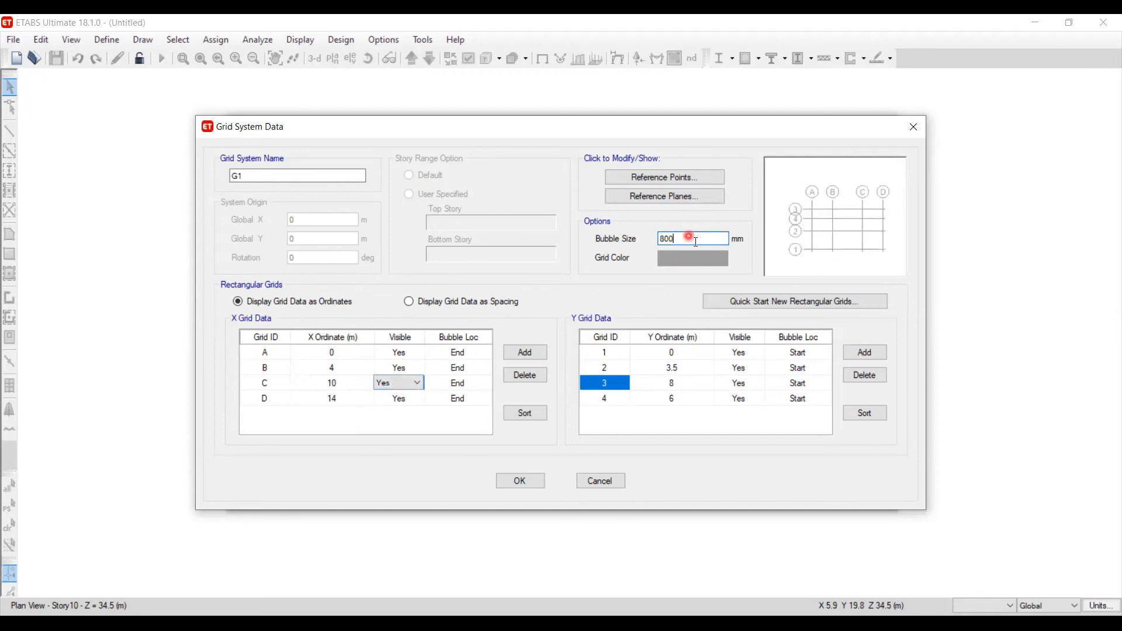
double_click(695, 240)
type("700")
left_click(865, 226)
left_click(351, 368)
left_click(531, 482)
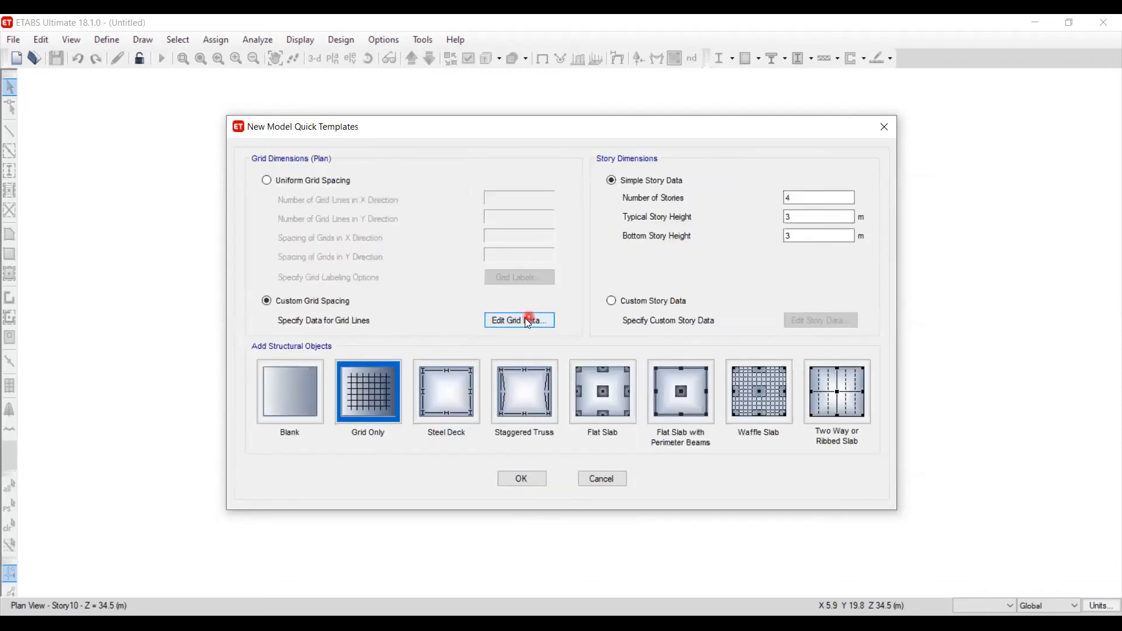
left_click(524, 320)
left_click(533, 480)
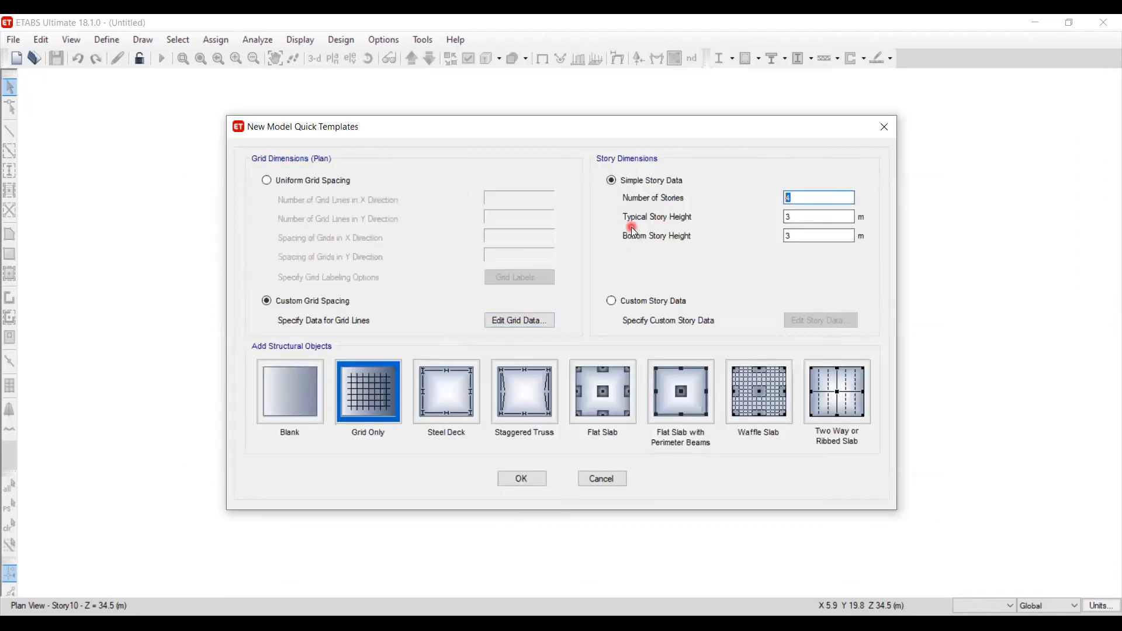
Set the number of stories to 6 and open the custom story data for editing
left_click(789, 200)
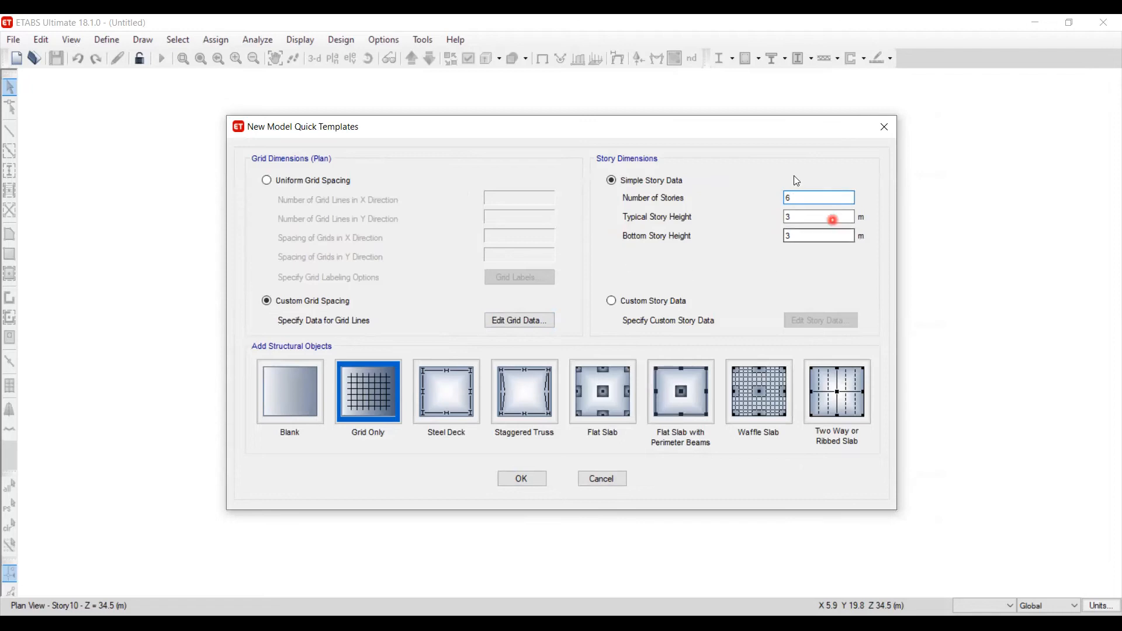
left_click(702, 300)
left_click(797, 318)
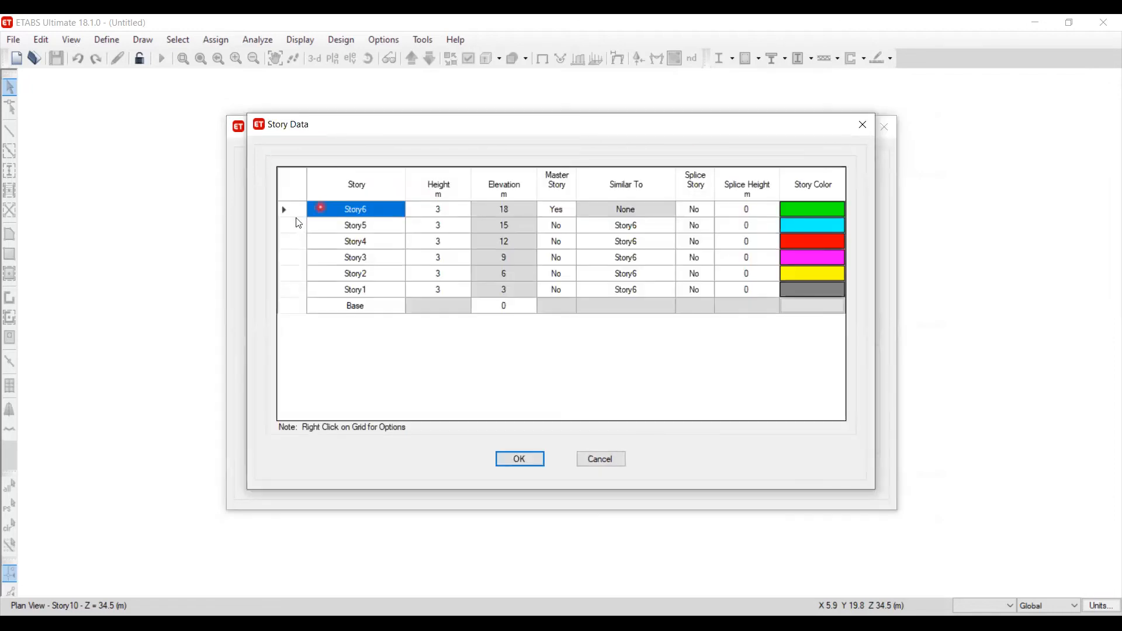
Add one 3 m high story above Story6, keeping the existing story heights
right_click(293, 215)
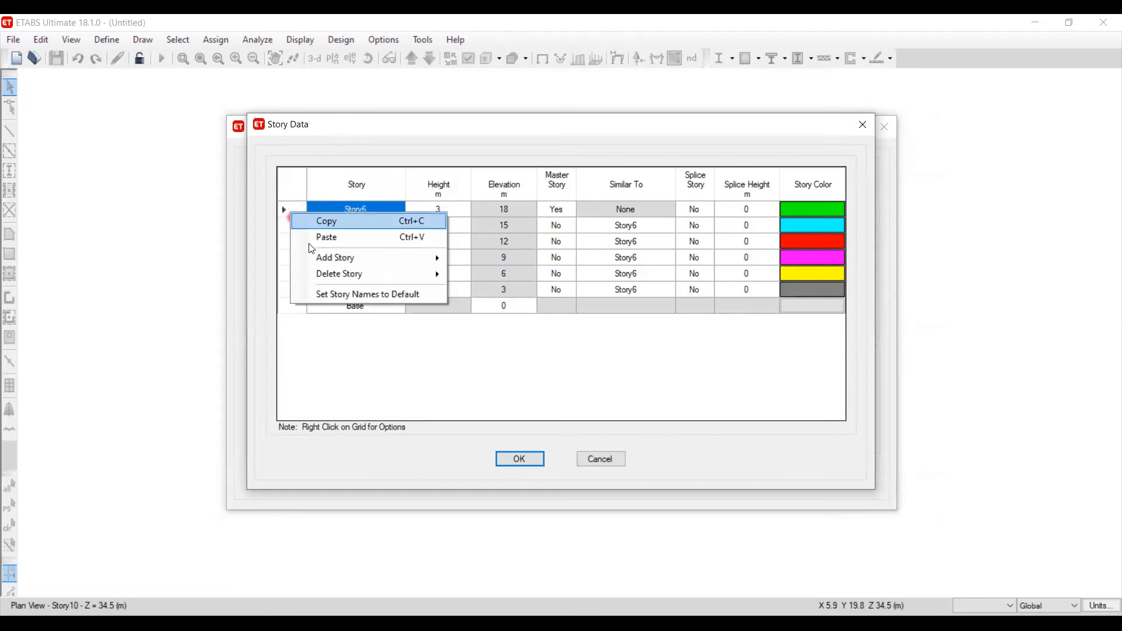
mouse_move(333, 257)
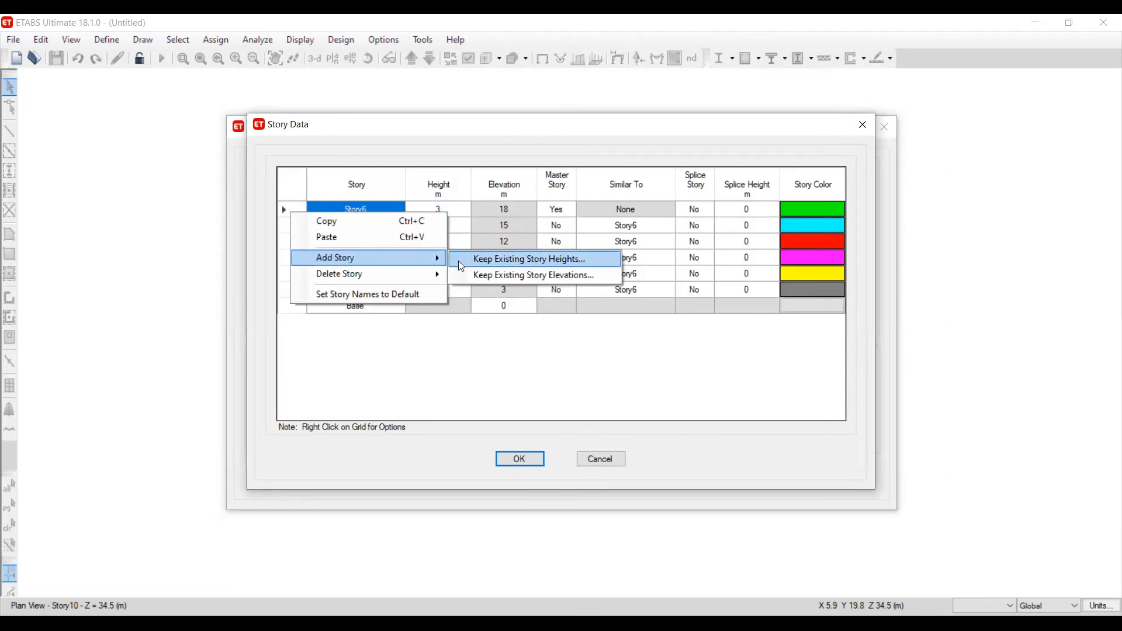
left_click(520, 419)
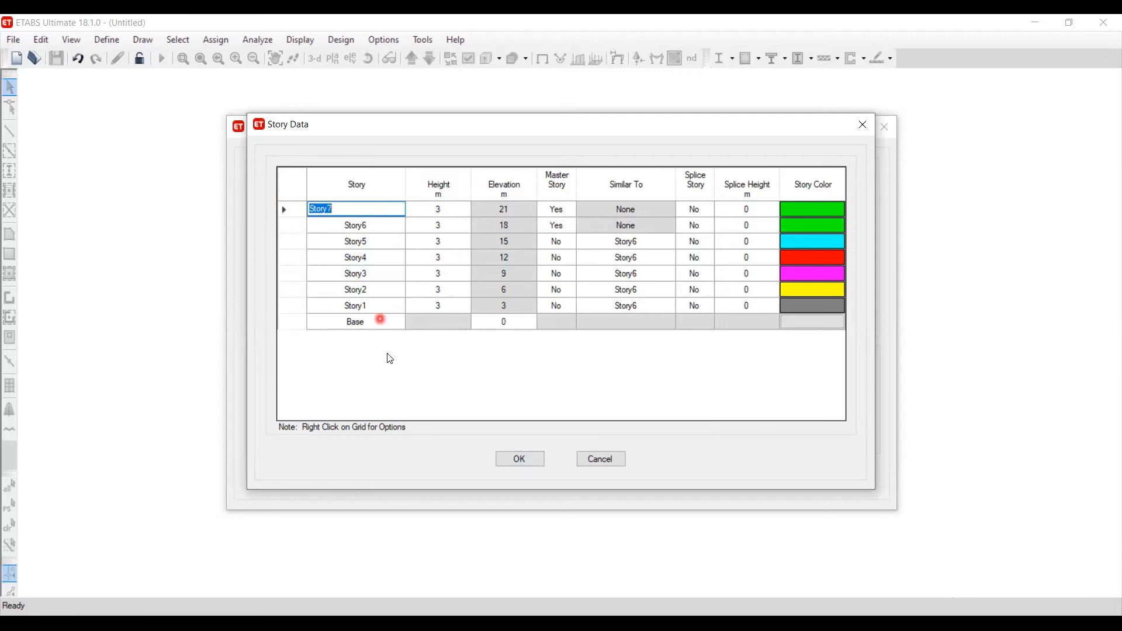
Rename Story1 to Basement, Story2 to Ground Floor and Story3 to Mezzanine
left_click(437, 306)
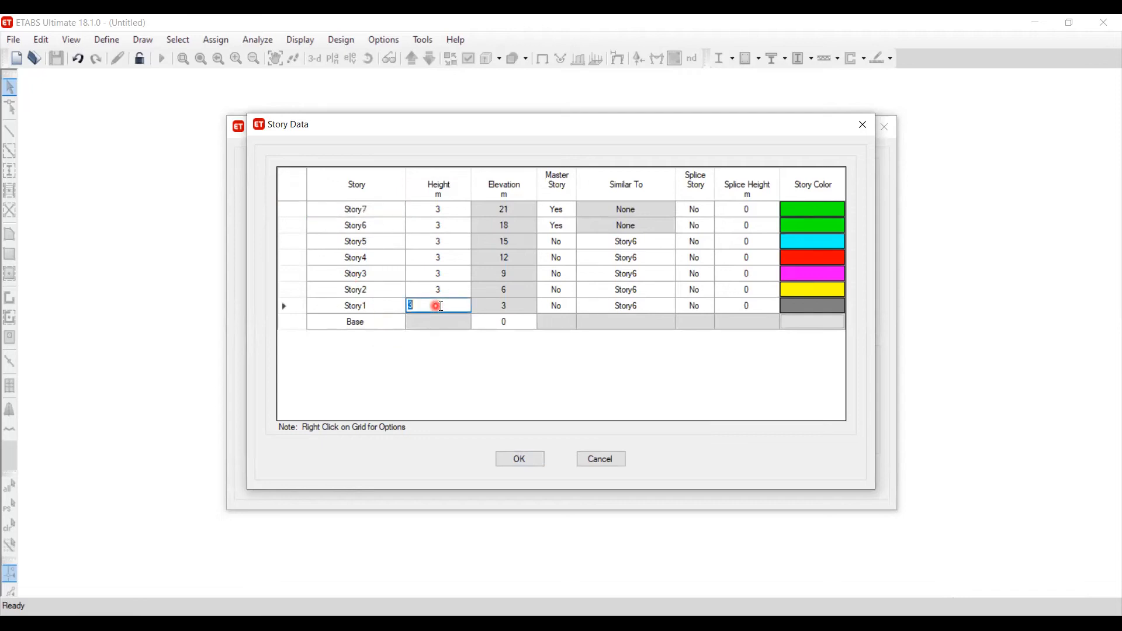
left_click(385, 306)
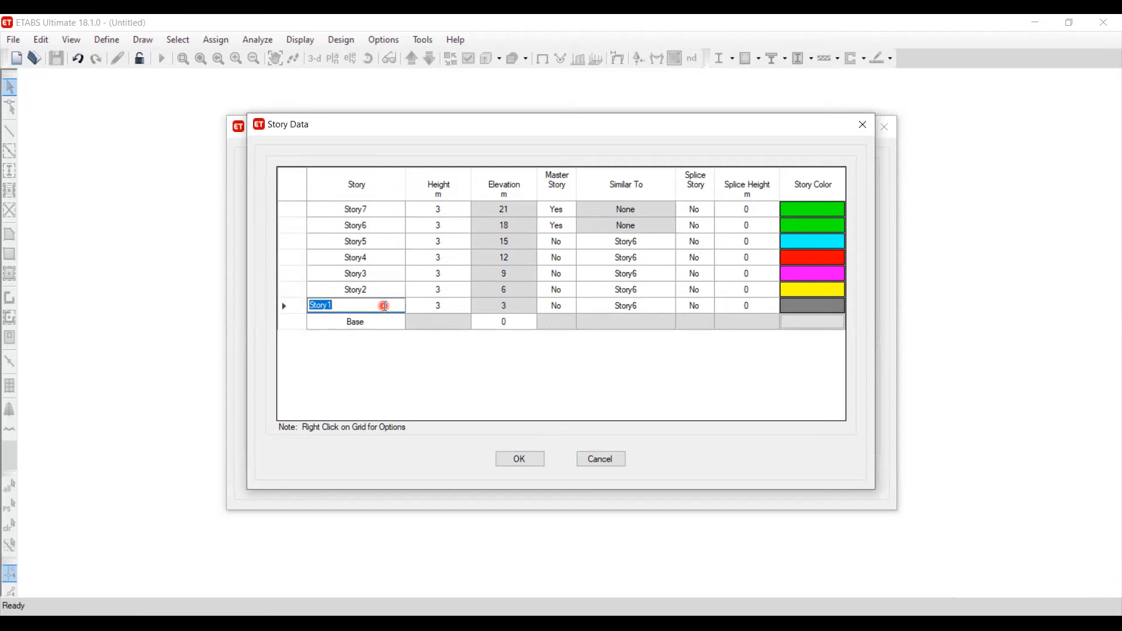
type("Basement")
left_click(353, 289)
type("Ground Floor")
left_click(354, 275)
type("MEz")
type("ezzan")
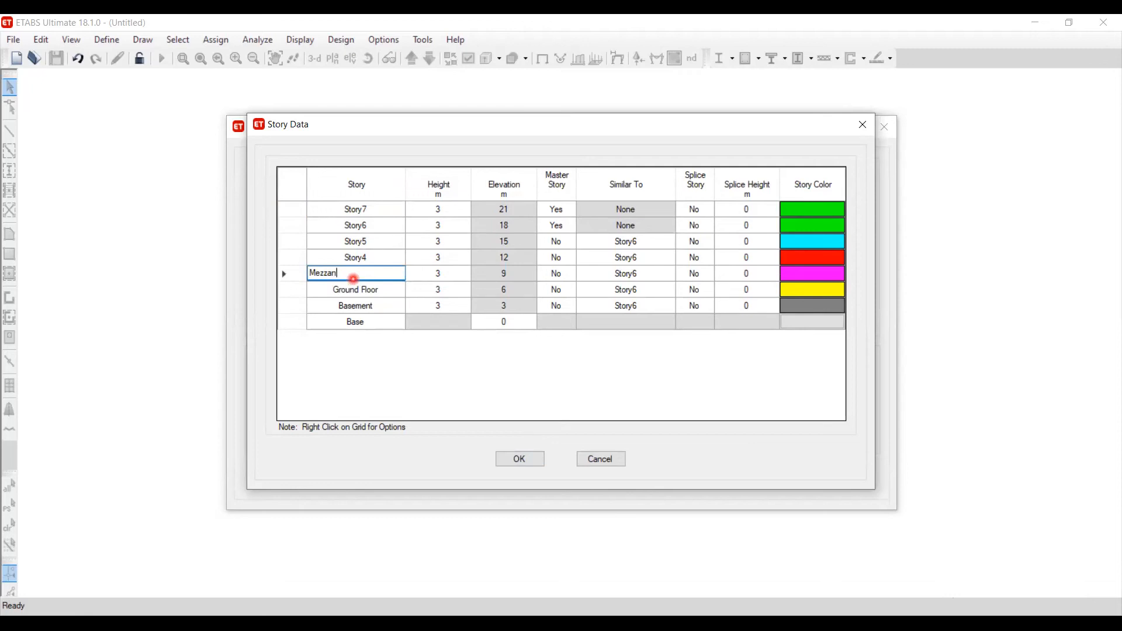
type("ine")
Rename Story4 to 1st Floor, Story5 to 2nd Floor, Story6 to 3rd Floor and Story7 to Roof
left_click(358, 256)
type("1st Floor")
left_click(374, 239)
type("2nd Floor")
left_click(375, 226)
type("3rd Floor")
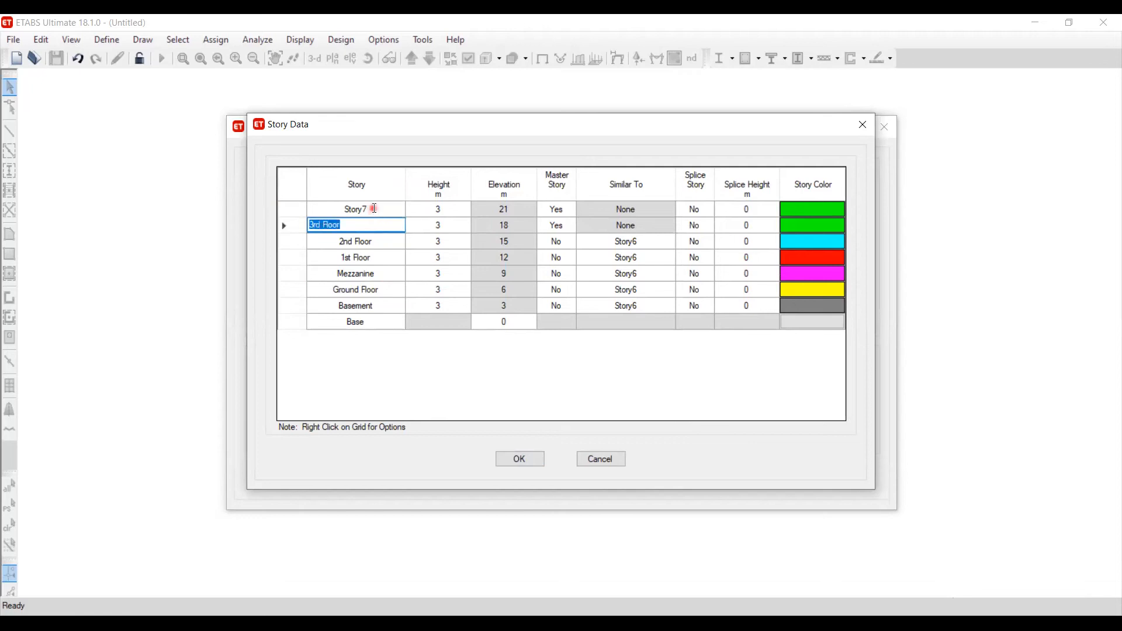
left_click(372, 209)
type("Roof")
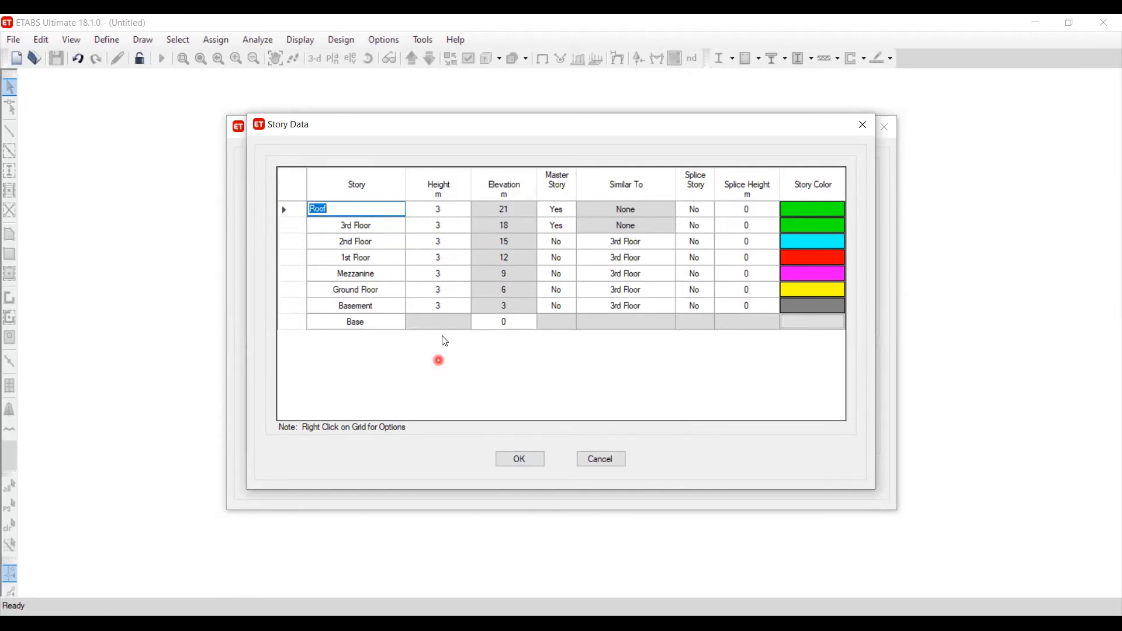
Set the Basement story height to 4.5 m
left_click(450, 307)
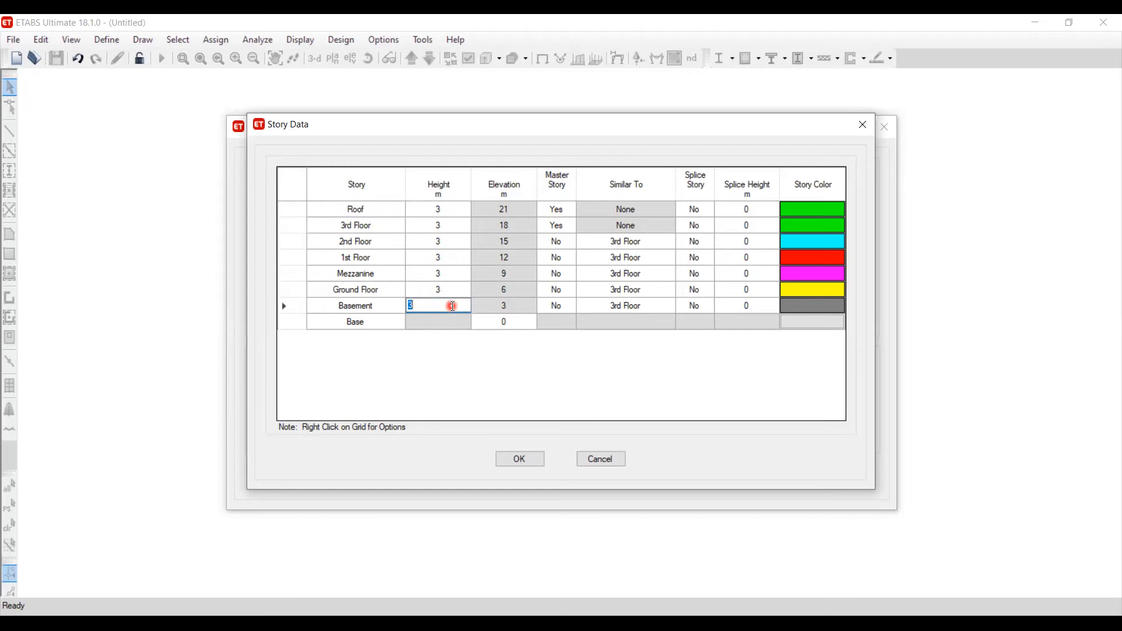
type("4.5")
key("Return")
Try a height of 2.8 m for the Ground Floor story
left_click(440, 292)
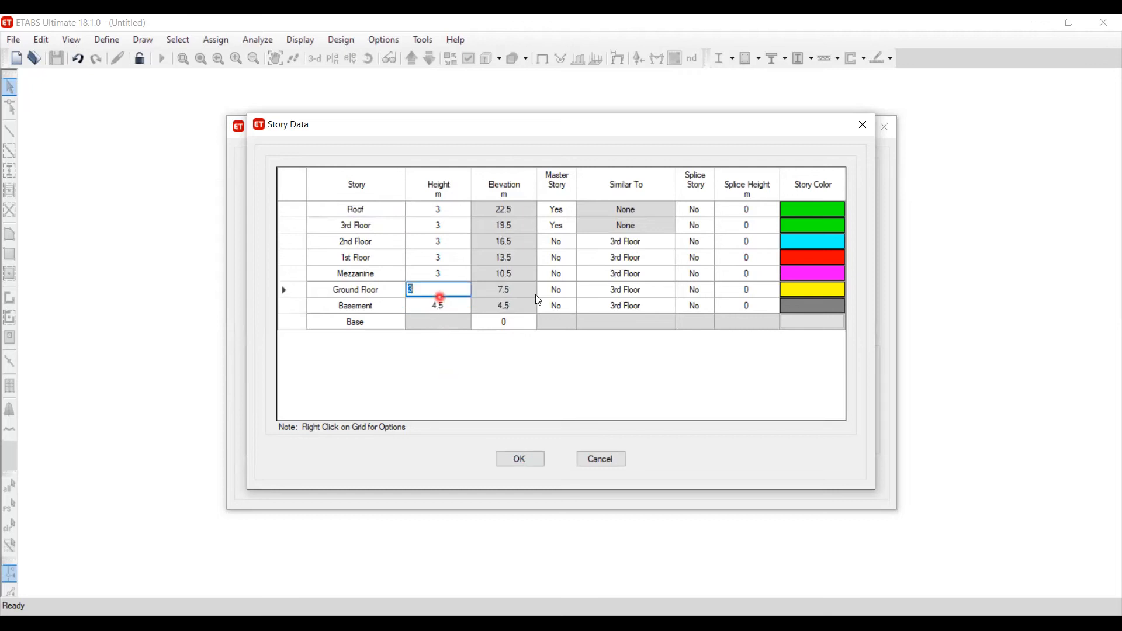
type("2.8")
key("Return")
left_click(468, 272)
type("2")
key("BackSpace")
key("BackSpace")
Set the Ground Floor story height to 3.2 m
left_click(455, 290)
type("3.2")
key("Return")
Set the heights of the 1st Floor, 3rd Floor and Roof stories to 3.5 m
left_click(448, 257)
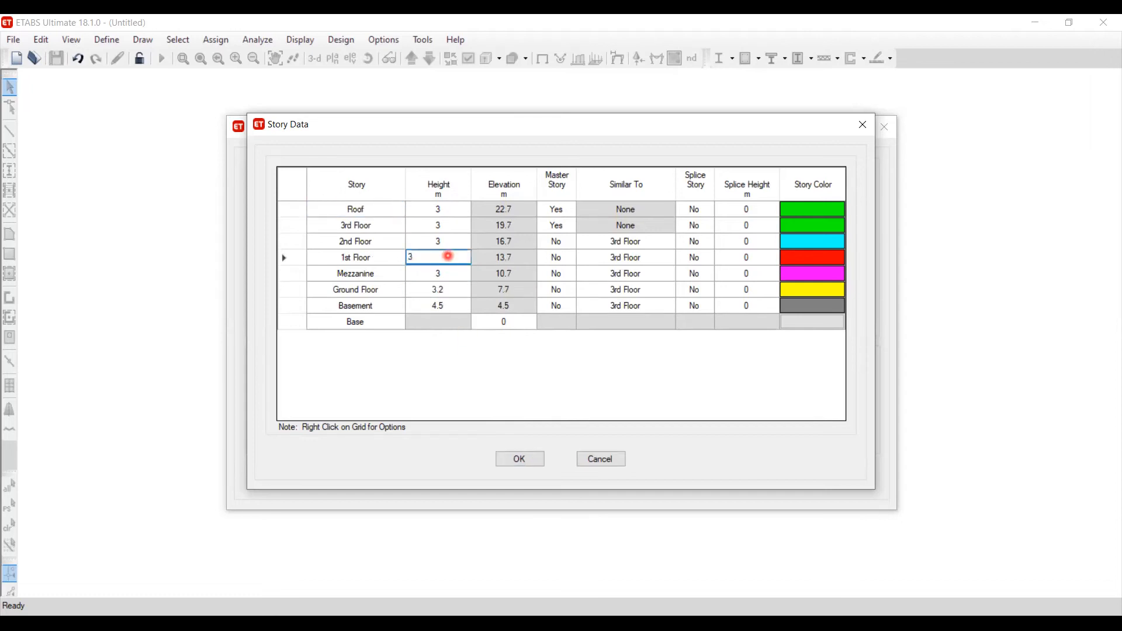
left_click(455, 243)
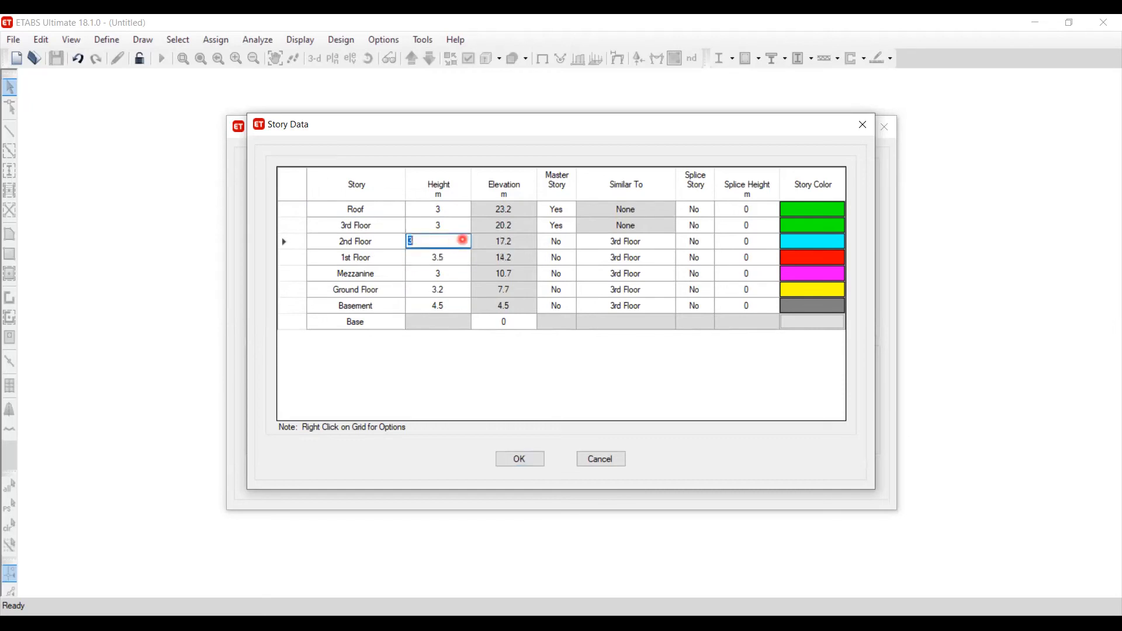
left_click(445, 225)
type("3.5")
left_click(439, 207)
type("3.5")
Accept the custom story data and create the grid-only model
left_click(484, 321)
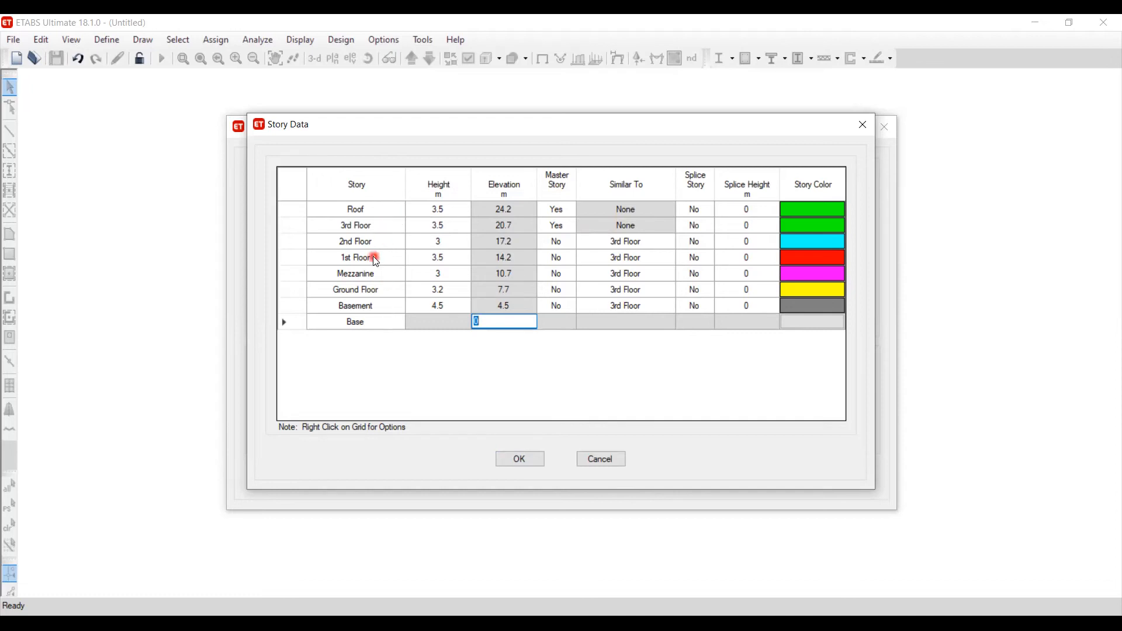
left_click(523, 457)
left_click(524, 478)
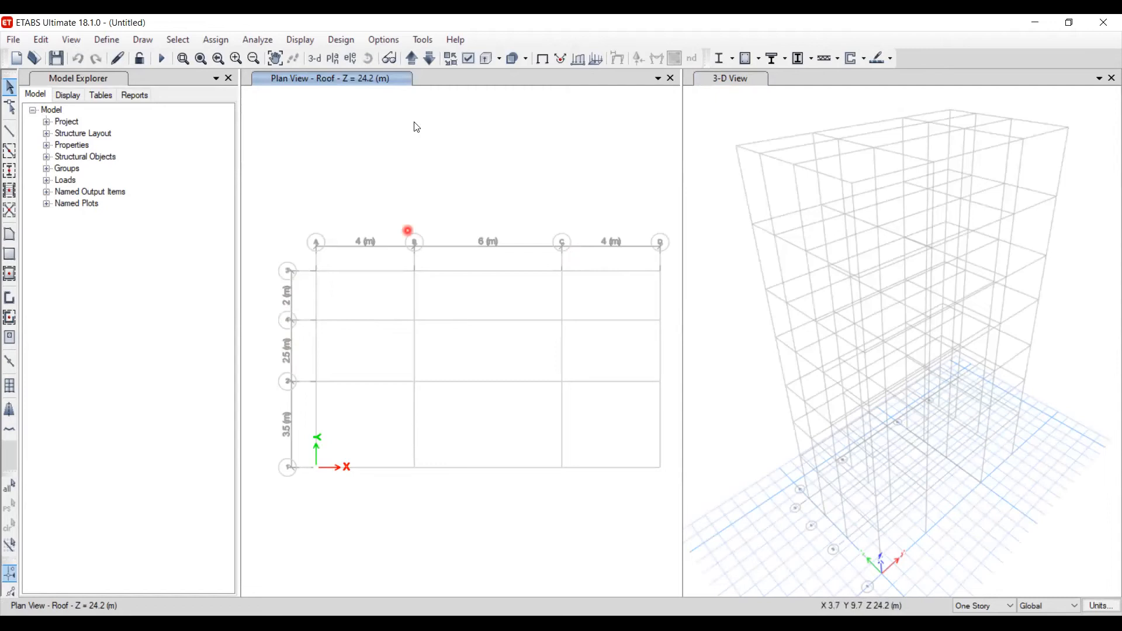
Step the plan view down story by story from the Roof to the Basement
left_click(431, 61)
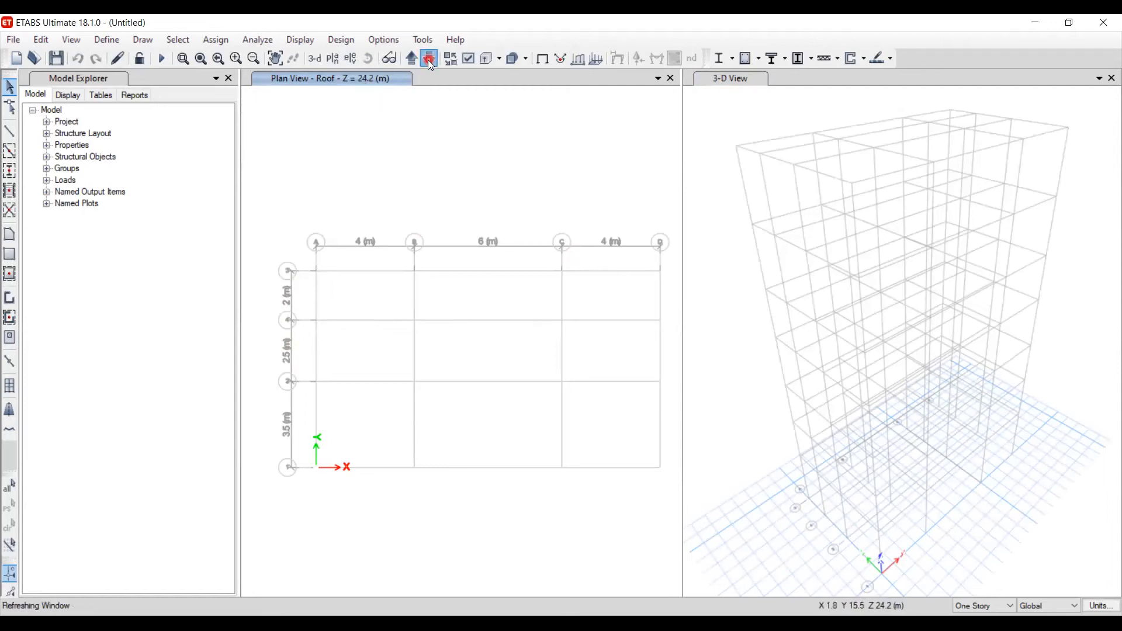
left_click(428, 61)
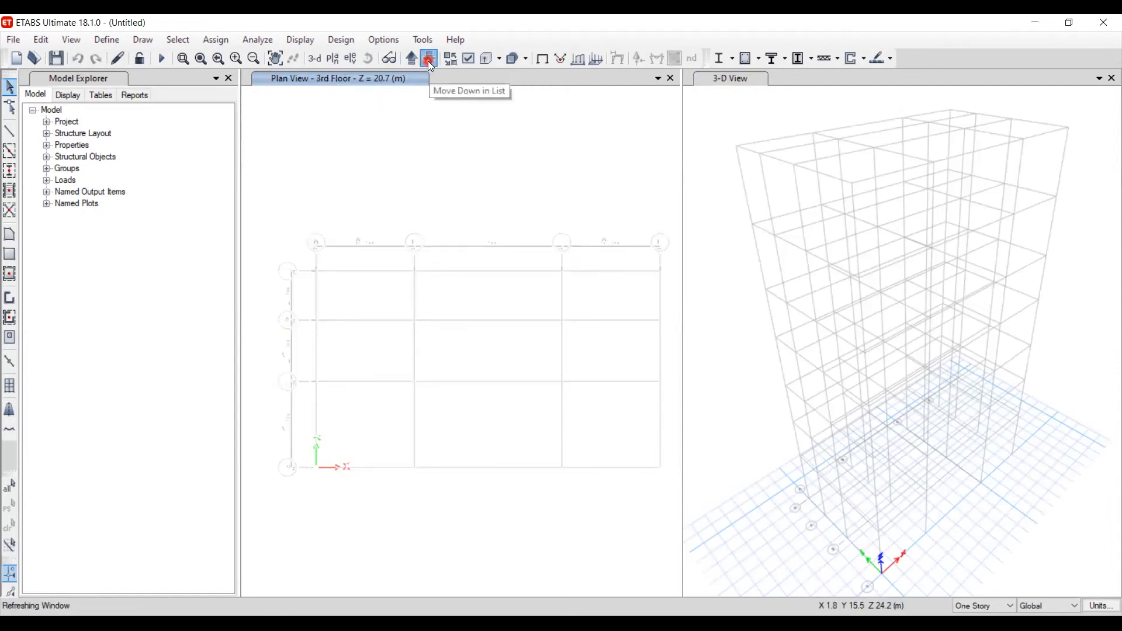
left_click(428, 59)
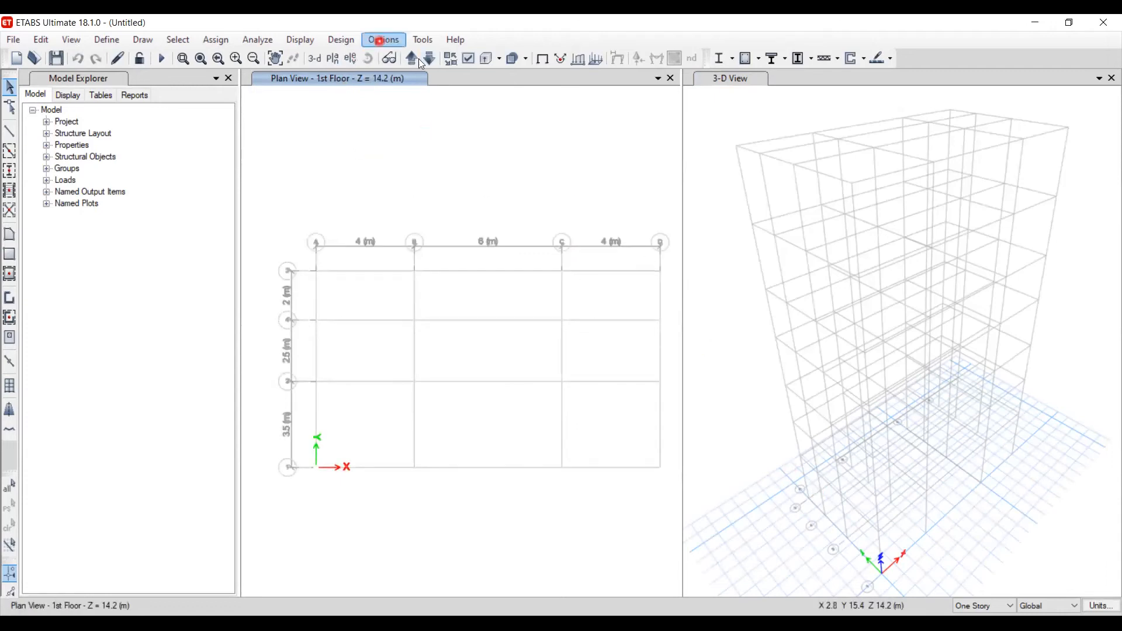
left_click(433, 59)
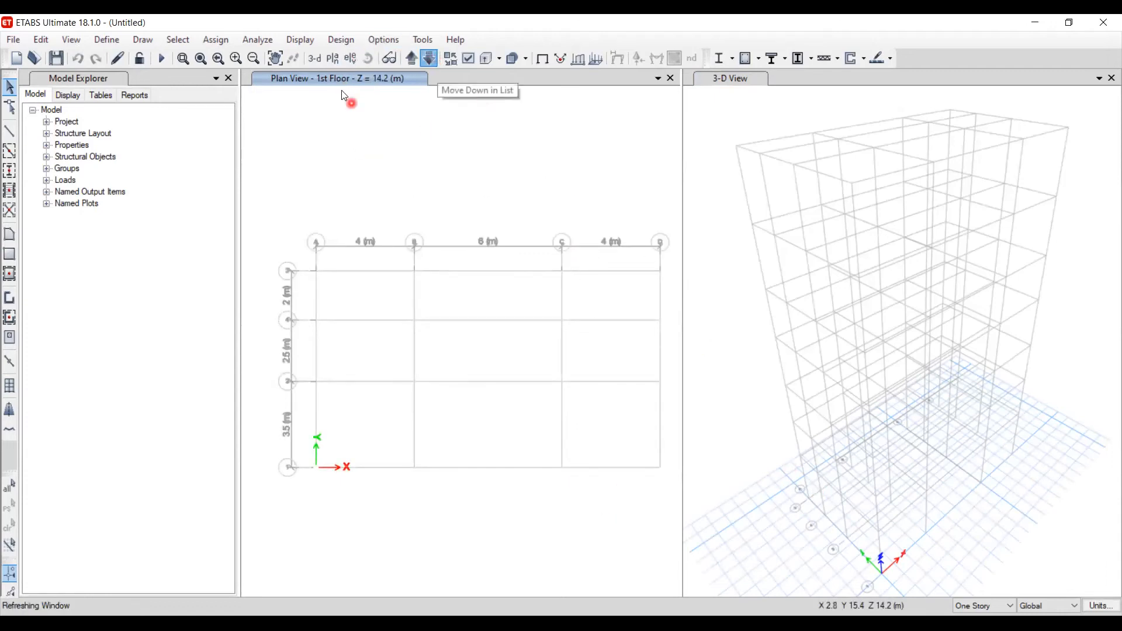
left_click(436, 57)
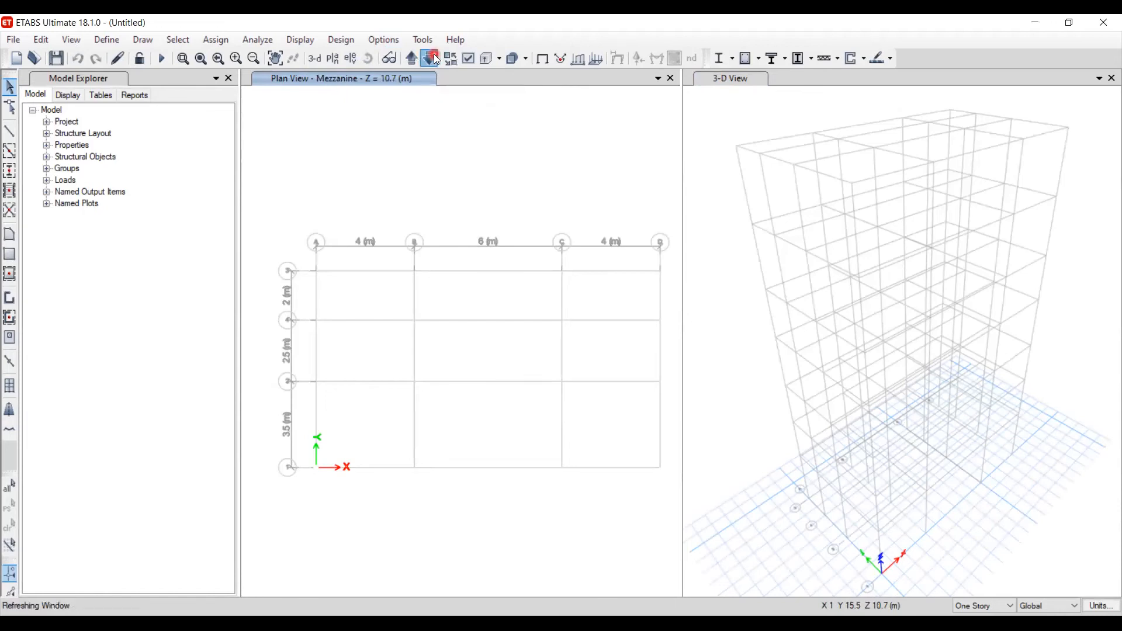
left_click(437, 58)
left_click(436, 57)
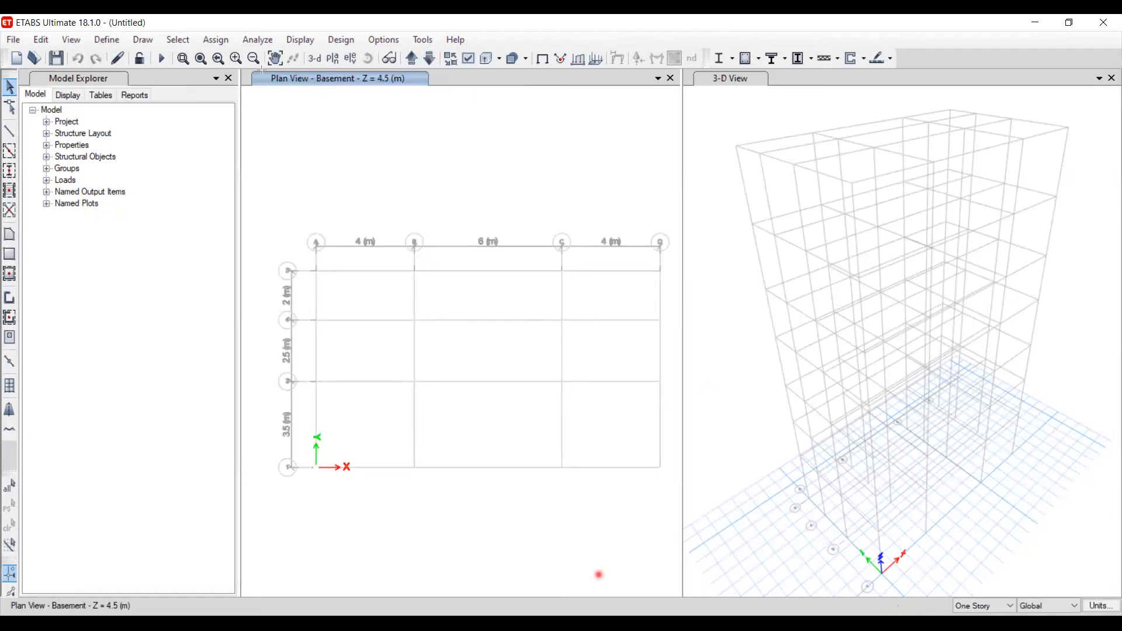
left_click_drag(262, 67, 433, 91)
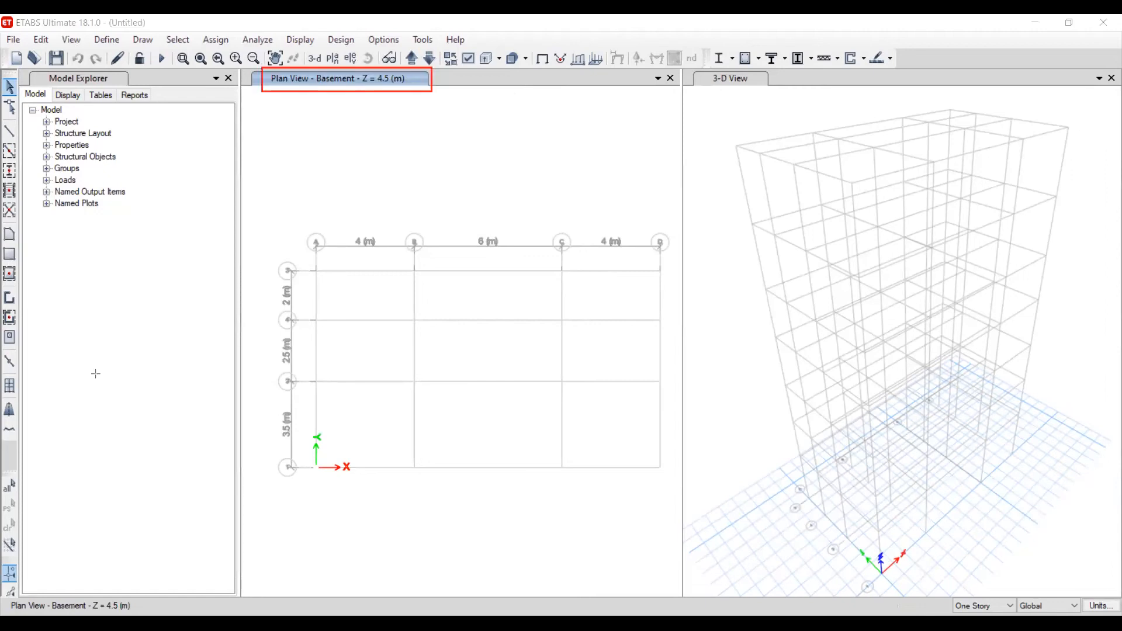
mouse_move(265, 180)
left_mouse_down()
mouse_move(466, 491)
mouse_move(670, 522)
mouse_move(659, 513)
left_mouse_up()
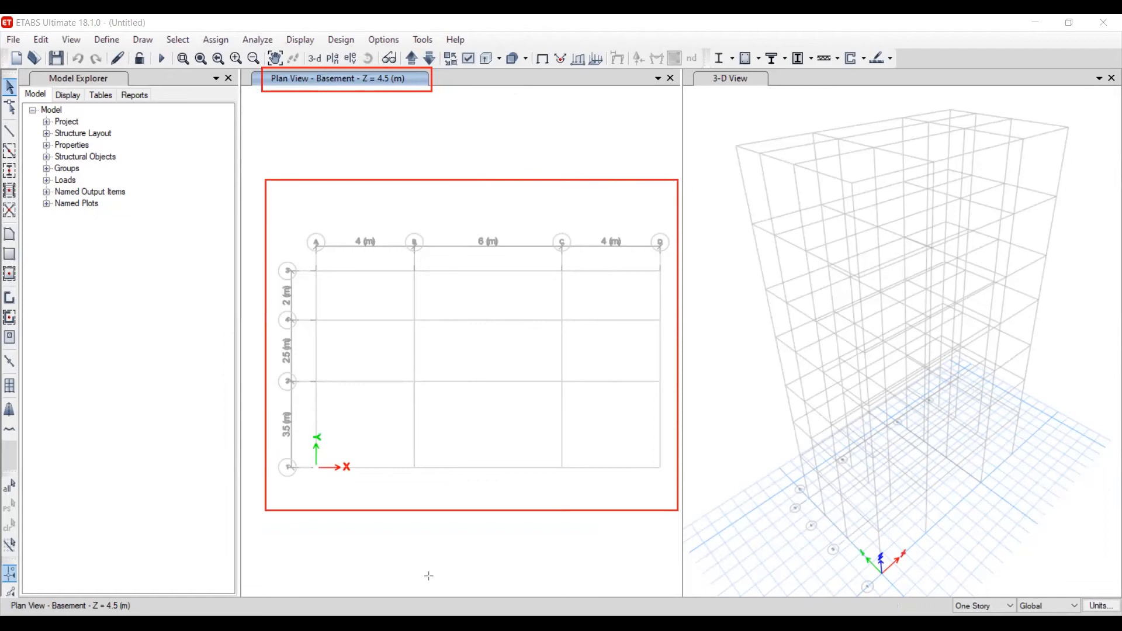
left_click_drag(723, 104, 1082, 588)
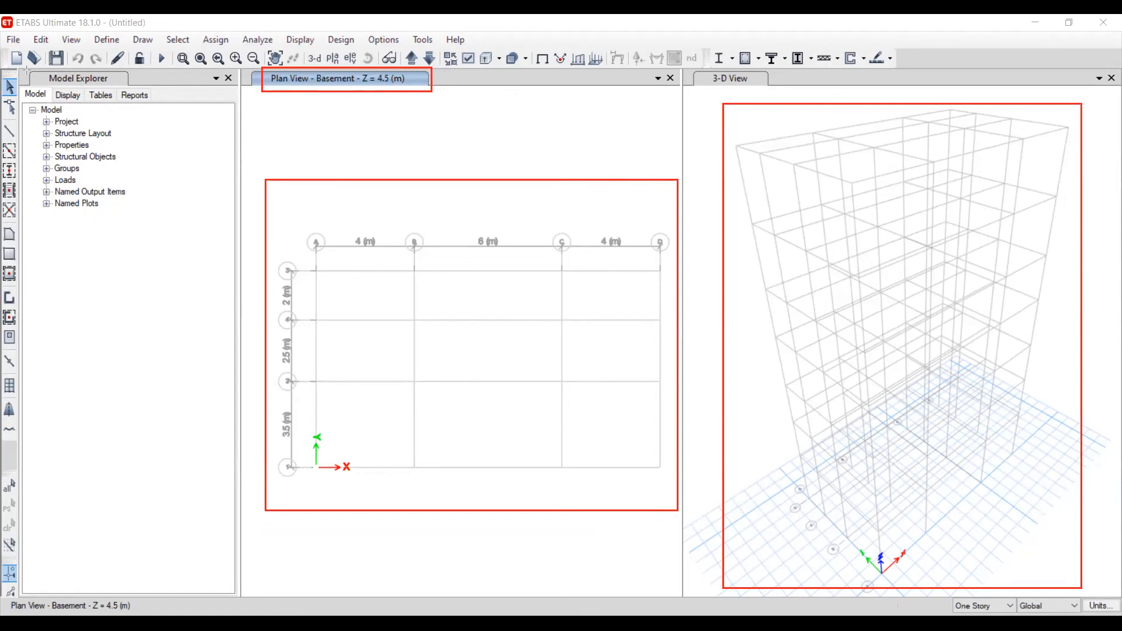
mouse_move(23, 70)
left_mouse_down()
mouse_move(86, 205)
mouse_move(187, 253)
left_mouse_up()
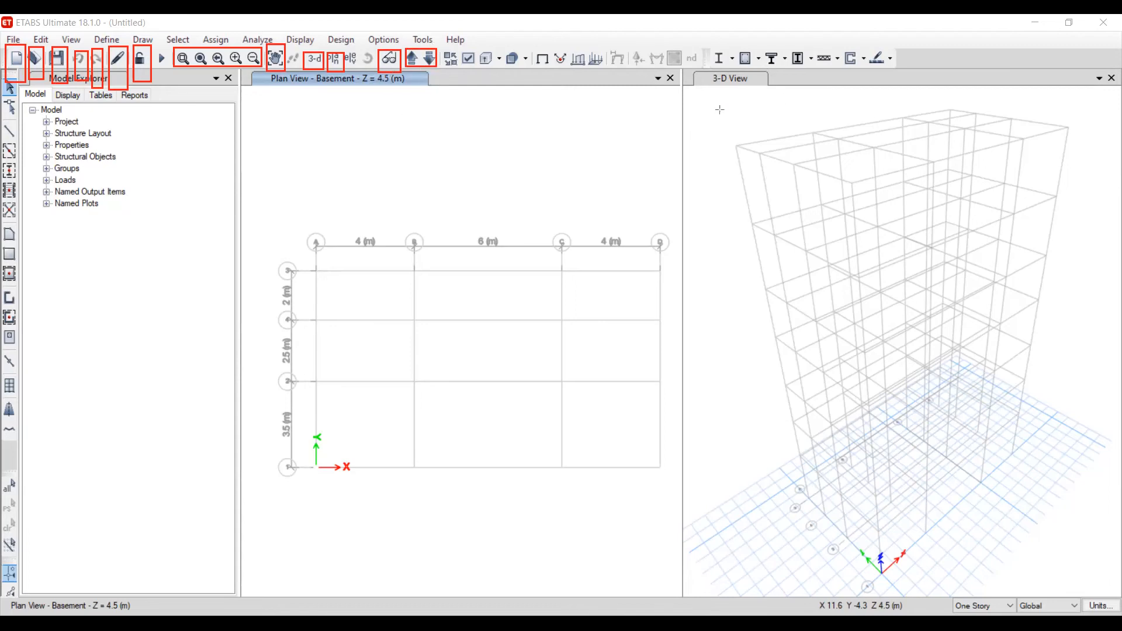
mouse_move(706, 43)
left_mouse_down()
mouse_move(754, 70)
mouse_move(918, 75)
left_mouse_up()
mouse_move(603, 40)
left_mouse_down()
mouse_move(667, 75)
mouse_move(709, 81)
mouse_move(699, 76)
left_mouse_up()
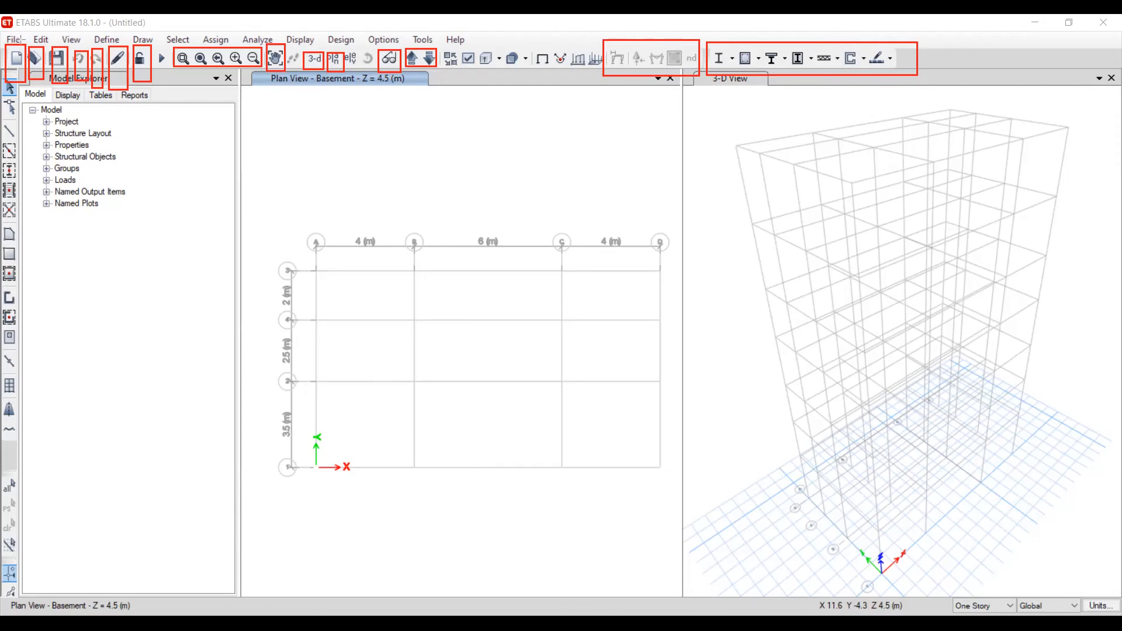
Pan the Basement plan view and the 3-D view to reposition the grid in each window
mouse_move(39, 91)
left_mouse_down()
mouse_move(1, 193)
mouse_move(2, 560)
left_mouse_up()
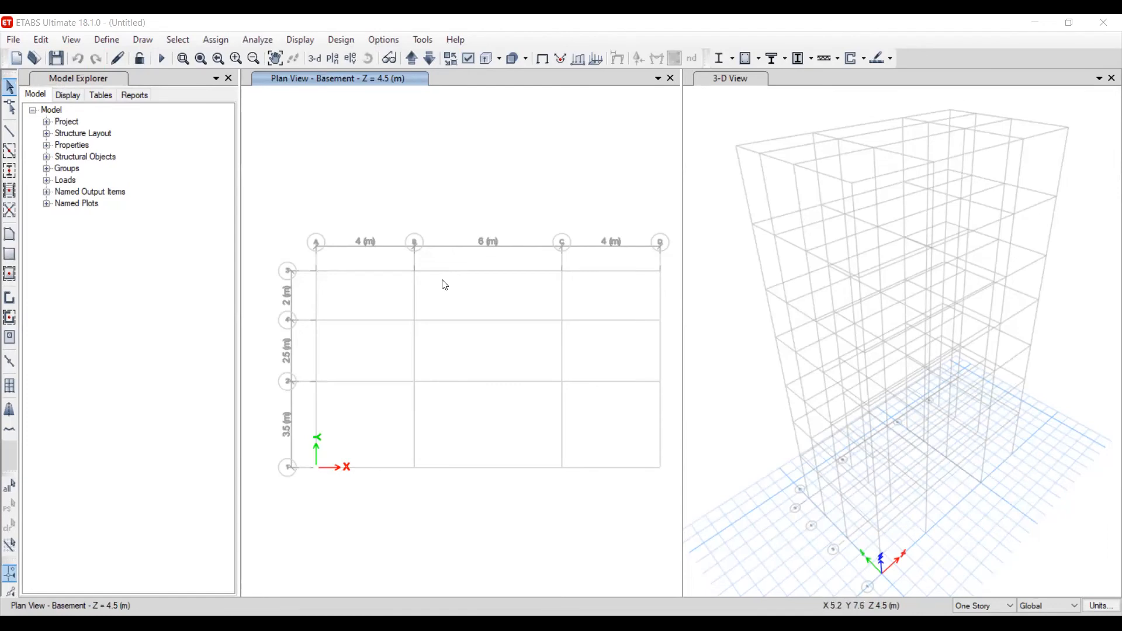
middle_click_drag(443, 281, 431, 283)
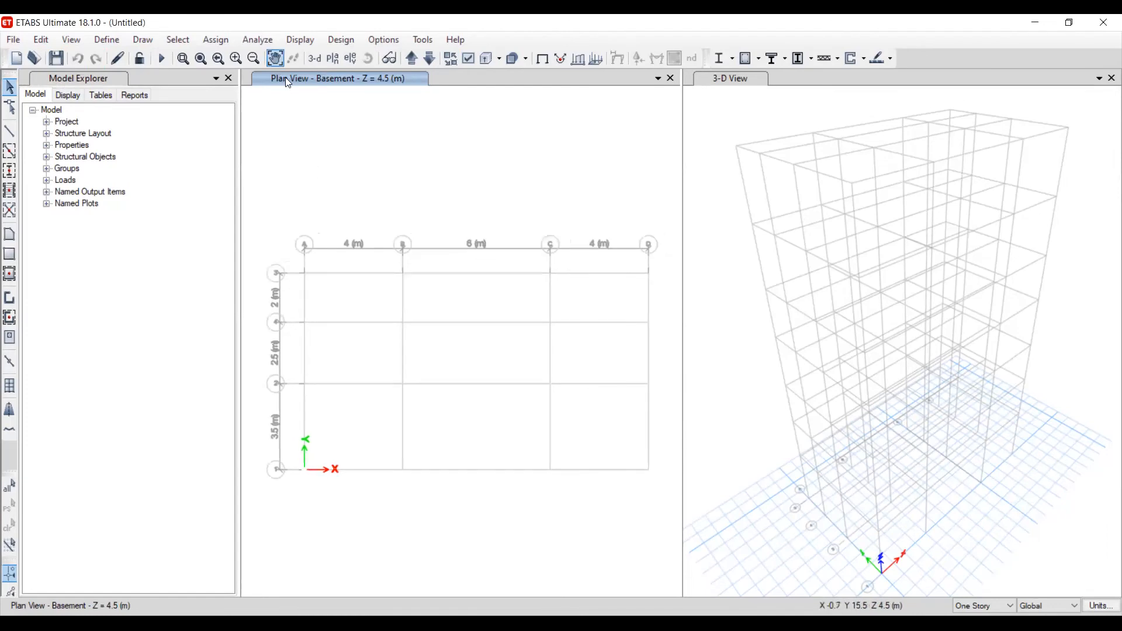
left_click_drag(371, 185, 331, 159)
left_click(766, 200)
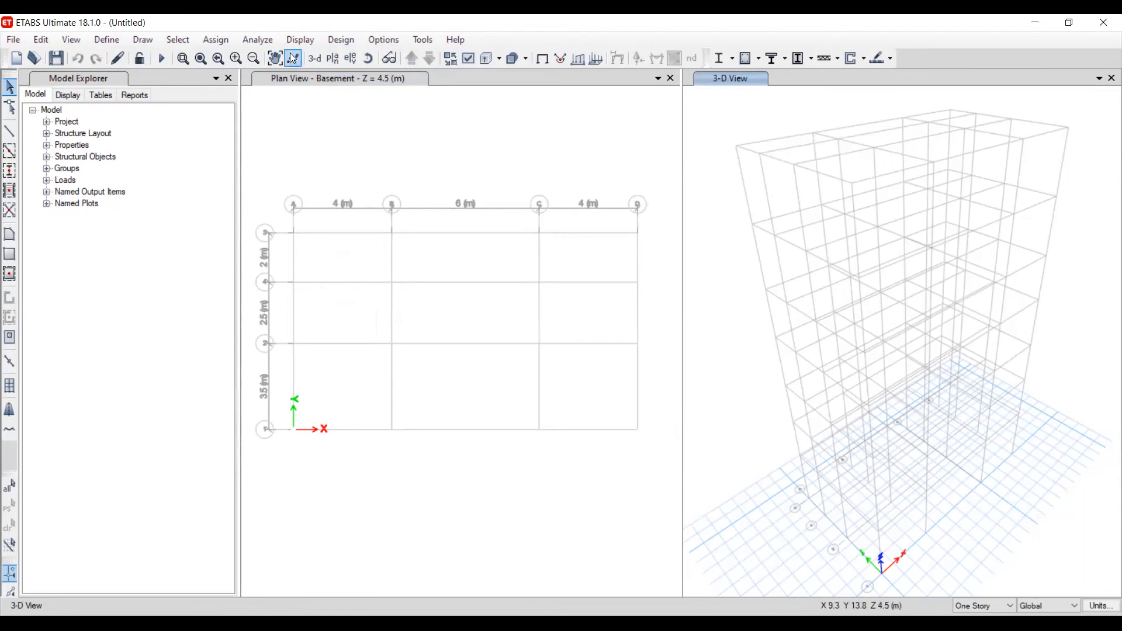
left_click_drag(752, 155, 694, 169)
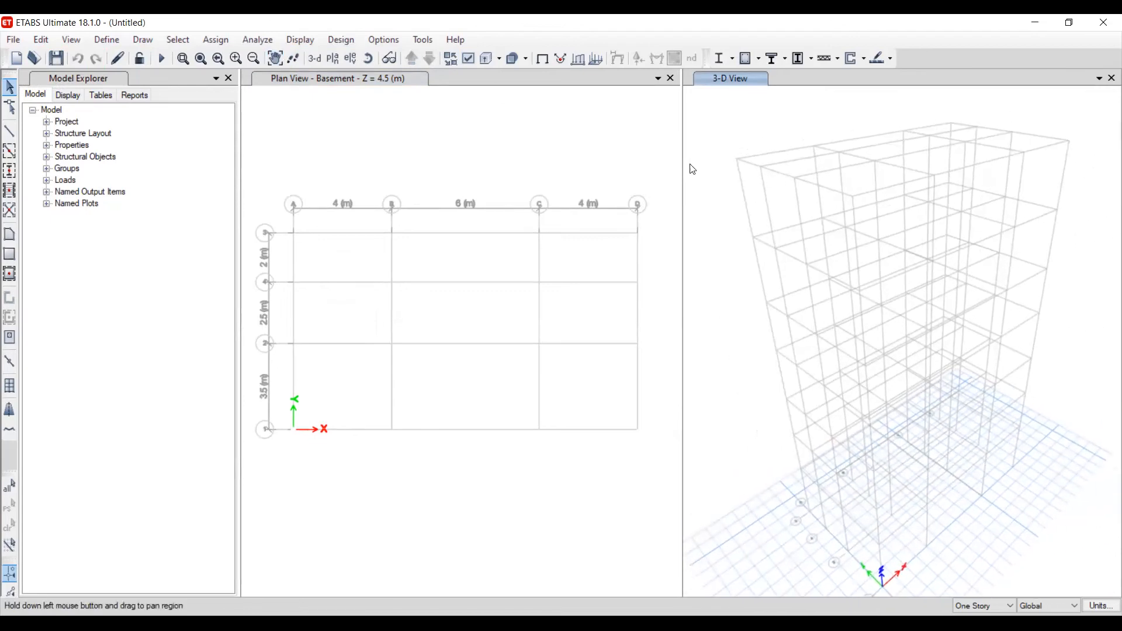
left_click(345, 78)
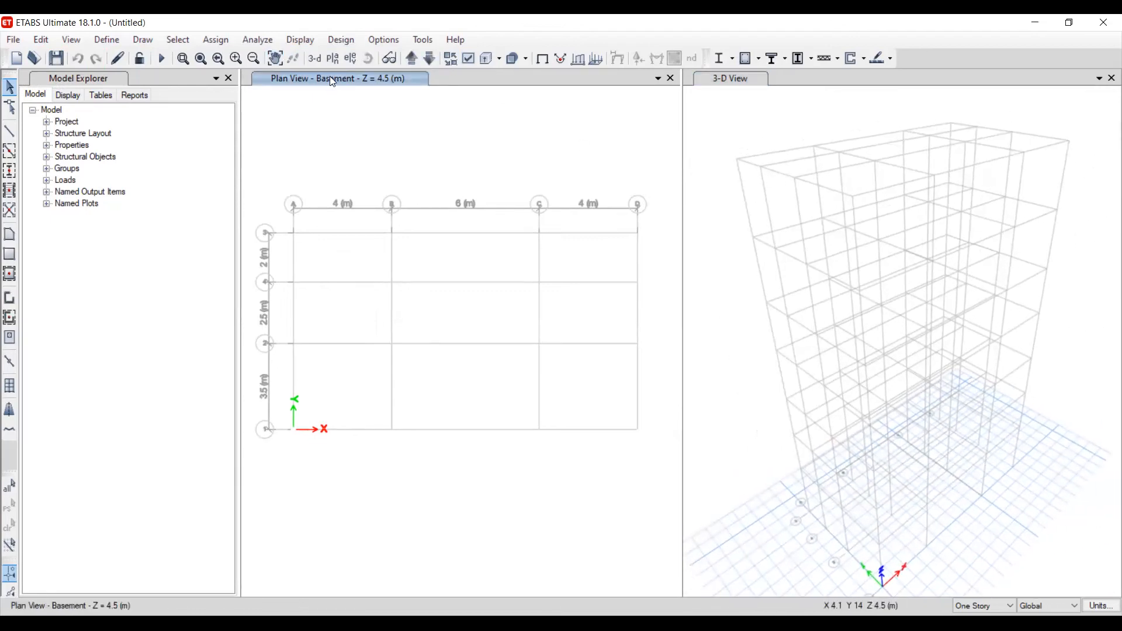
left_click(275, 58)
left_click_drag(345, 118, 336, 130)
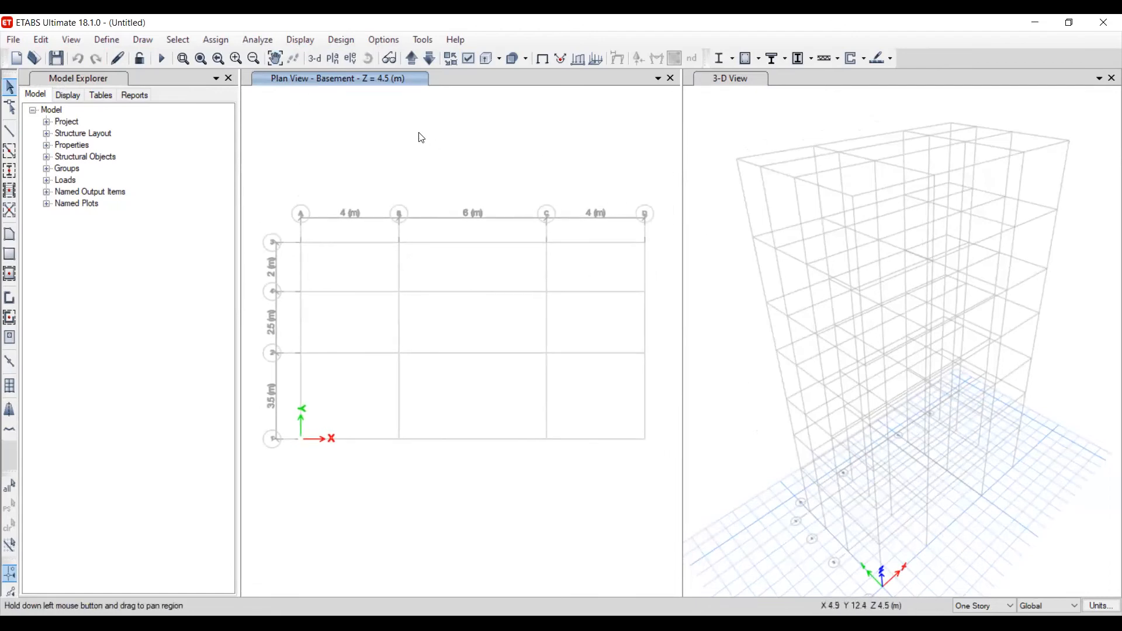
Show the elevation along grid line A in place of the plan view, keeping the elevation list open beside it
left_click(351, 58)
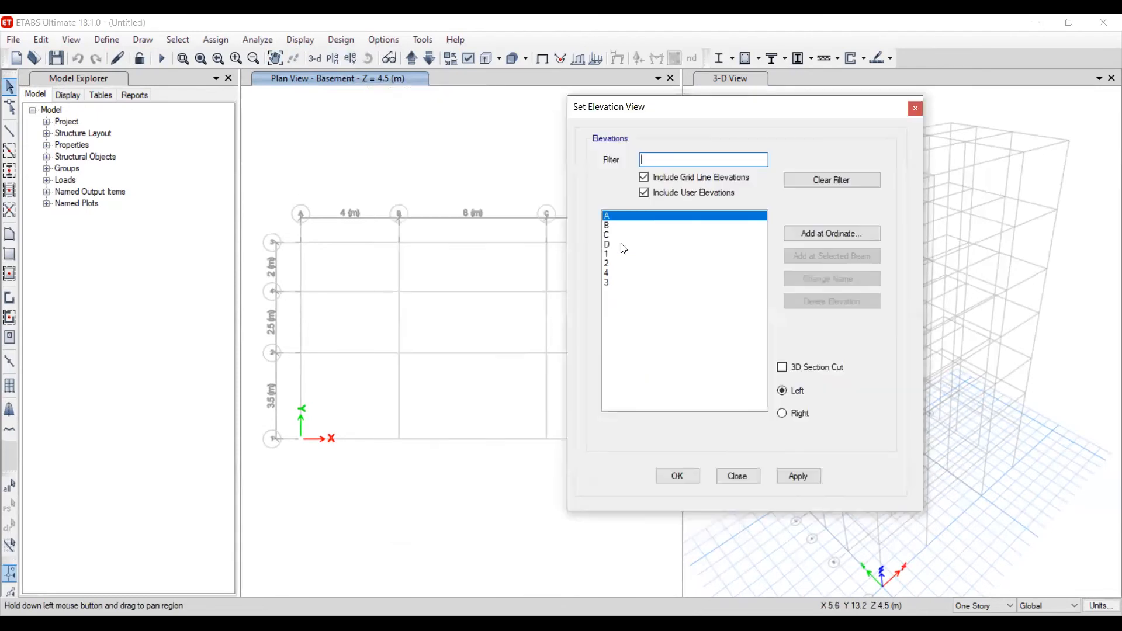
left_click_drag(597, 107, 711, 106)
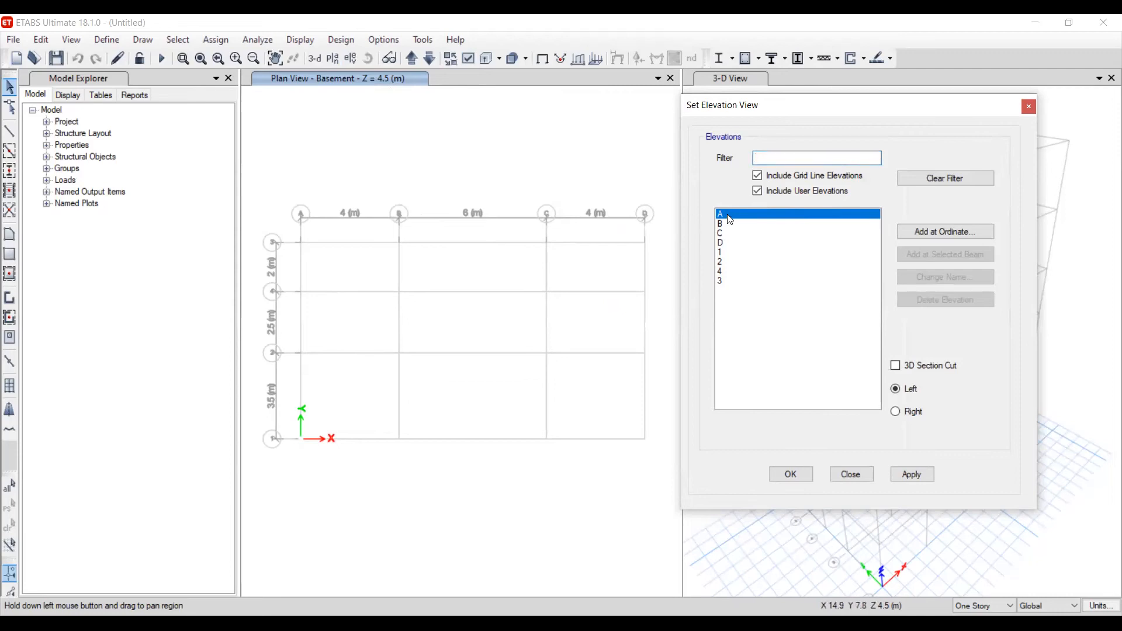
left_click(897, 473)
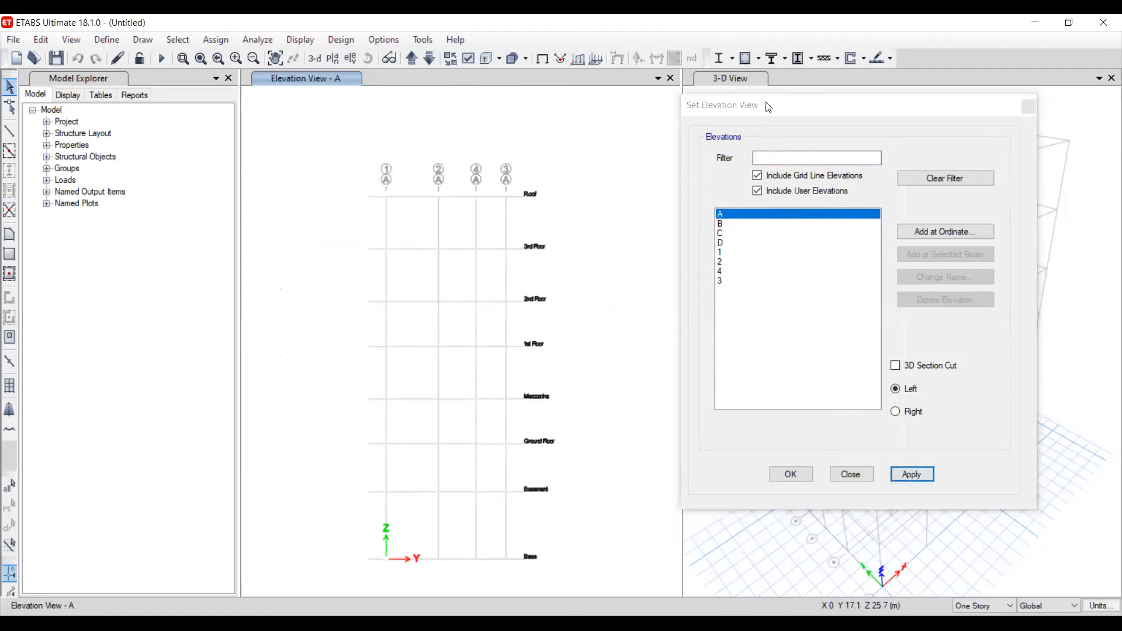
left_click_drag(769, 107, 62, 122)
middle_click_drag(472, 404, 480, 291)
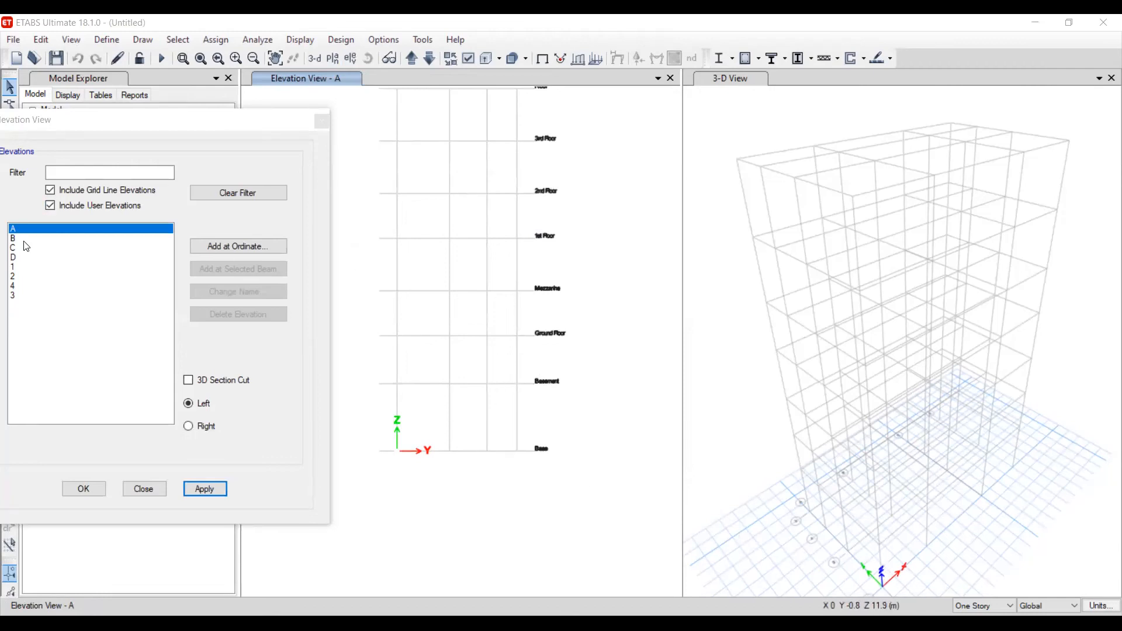
Step the elevation view back and forth between grid lines A and B, ending on B
left_click(413, 60)
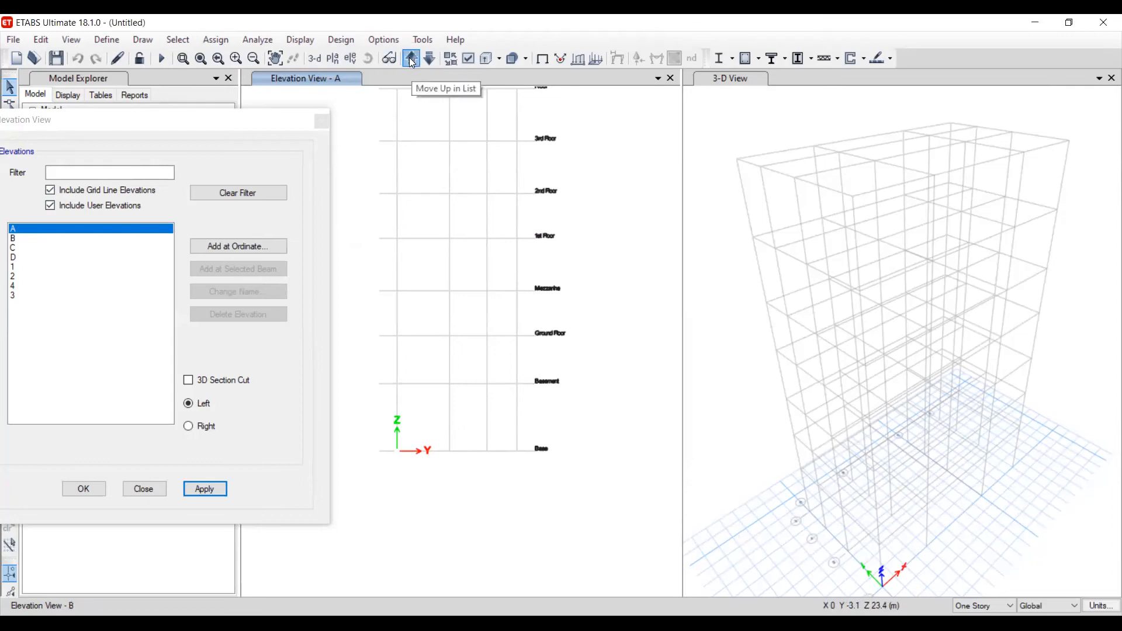
left_click(436, 59)
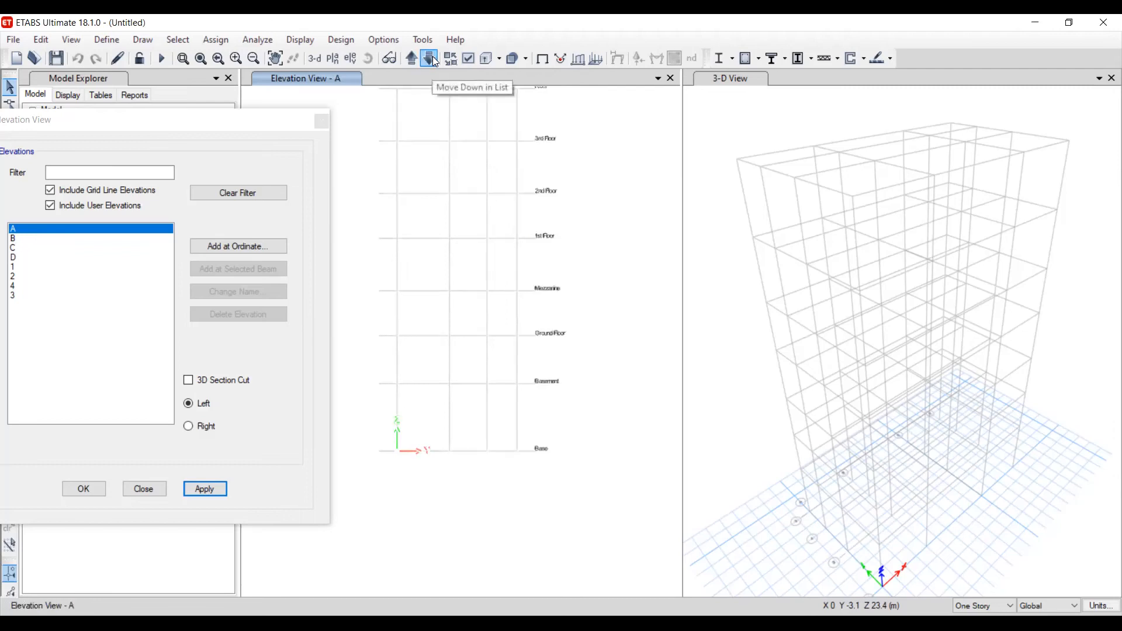
left_click(417, 59)
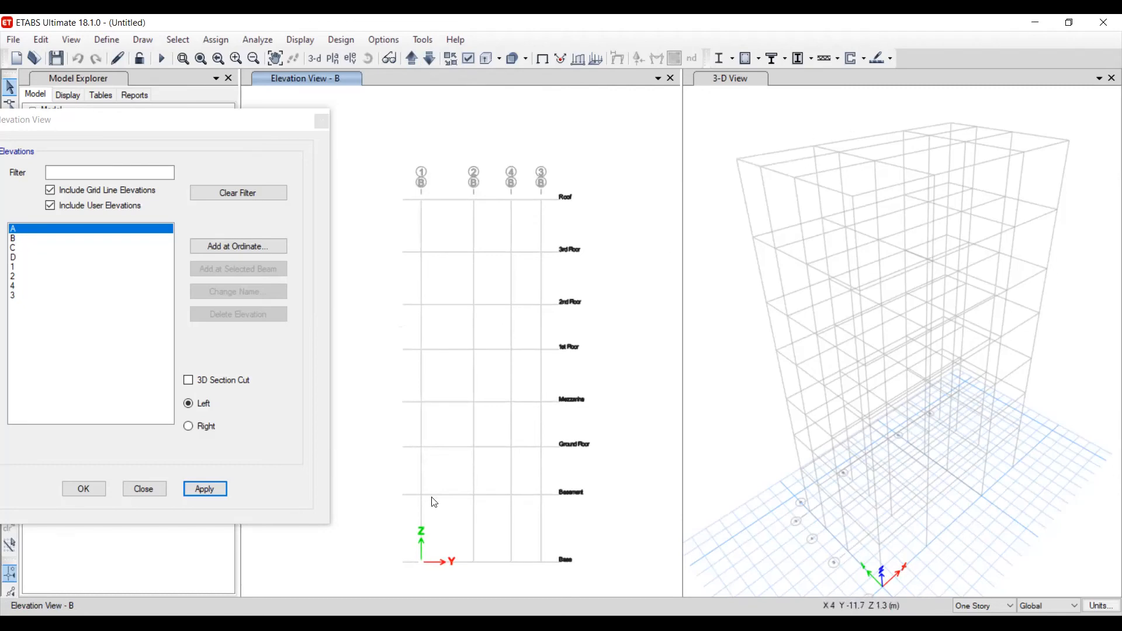
left_click_drag(808, 569, 906, 586)
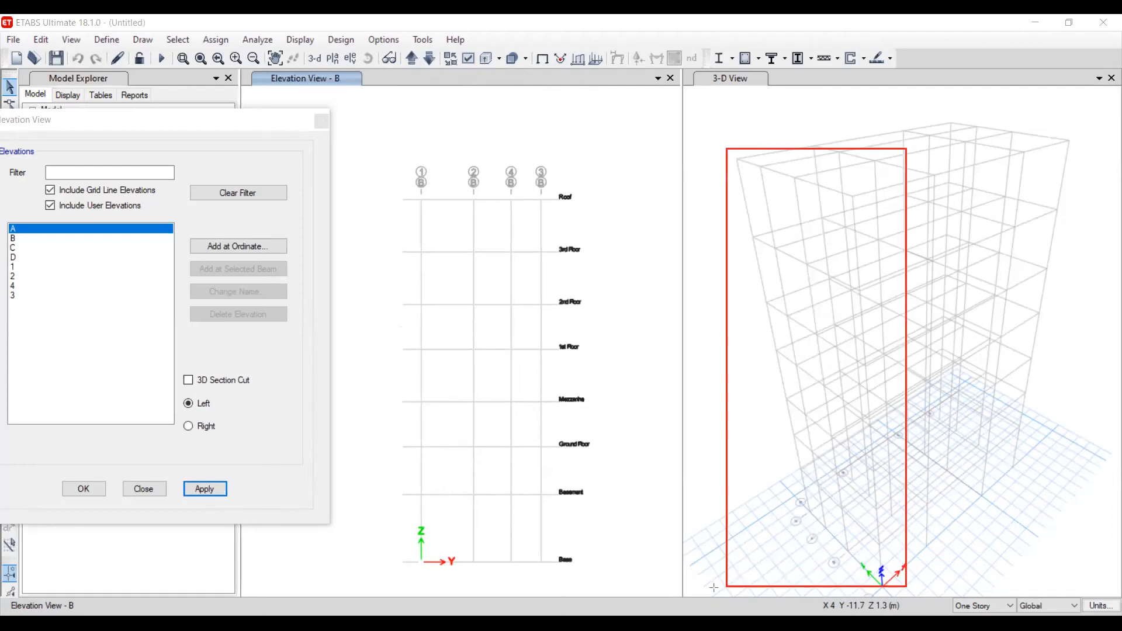
key("Escape")
Switch the elevation view to grid line 1 and close the elevation settings
left_click(16, 269)
left_click(206, 488)
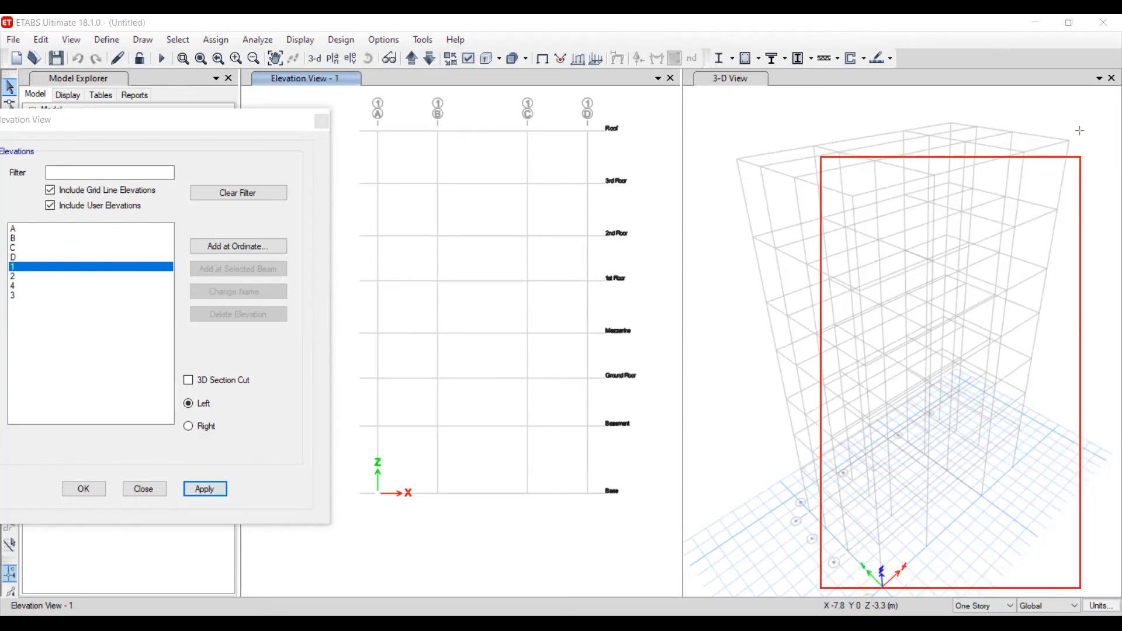
left_click_drag(1080, 133, 800, 563)
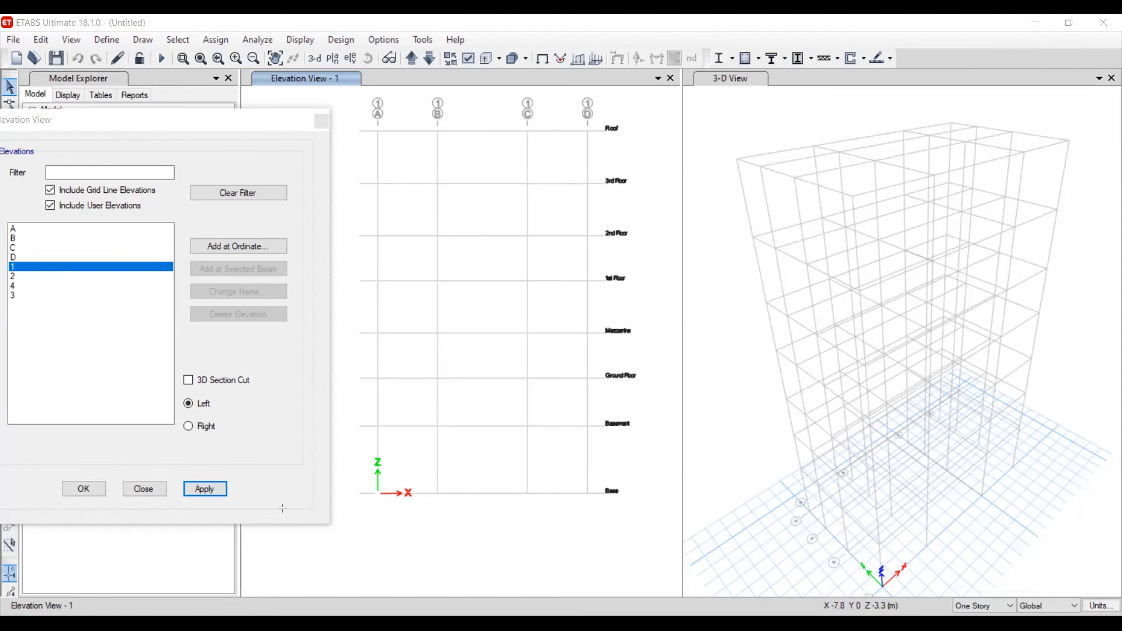
left_click(144, 489)
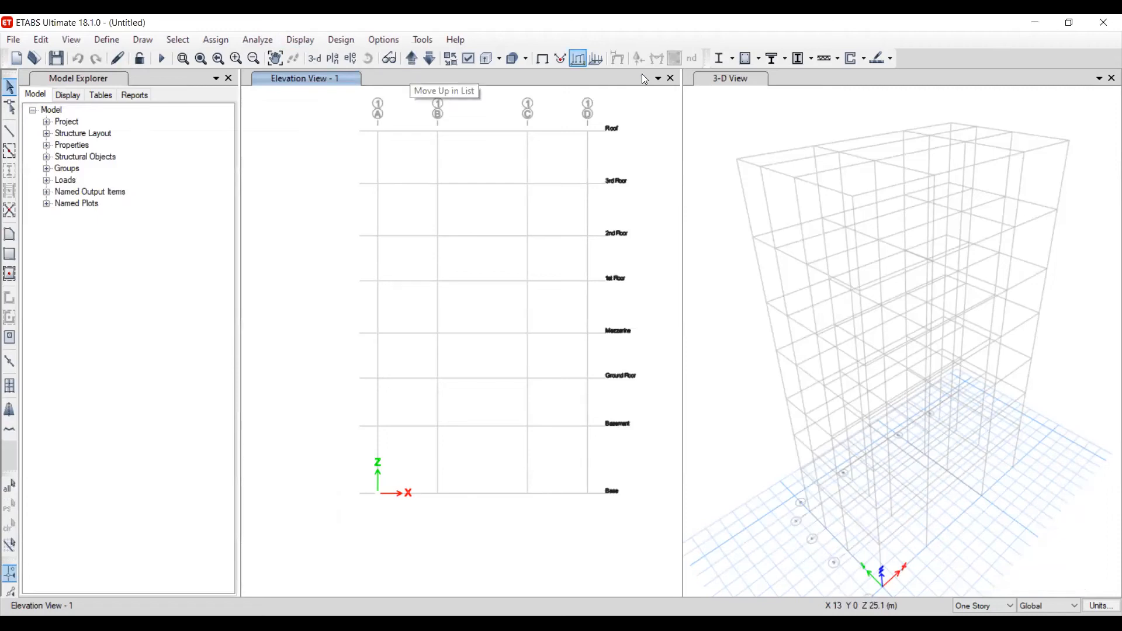
Step the elevation view through the numbered grid lines from 1 to 3
left_click(709, 76)
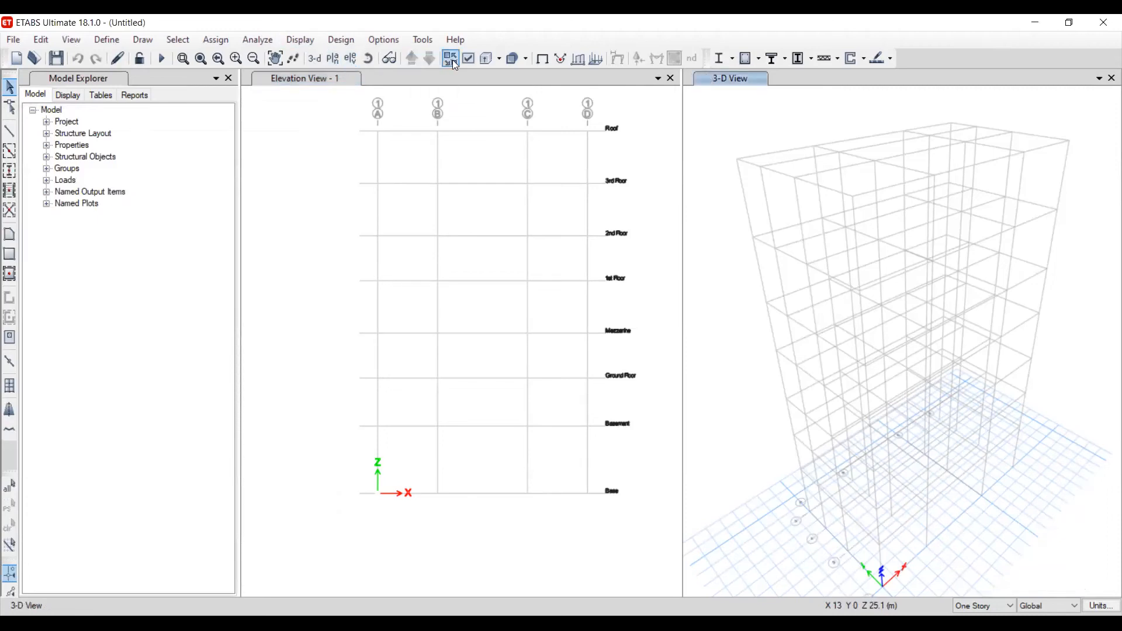
left_click(364, 71)
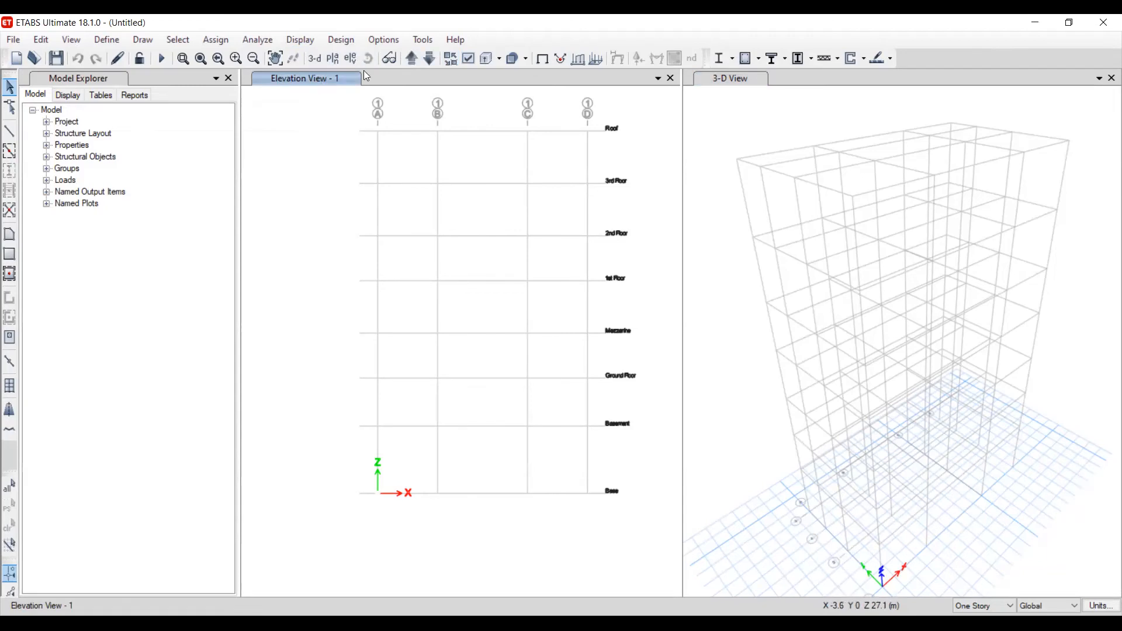
left_click(415, 57)
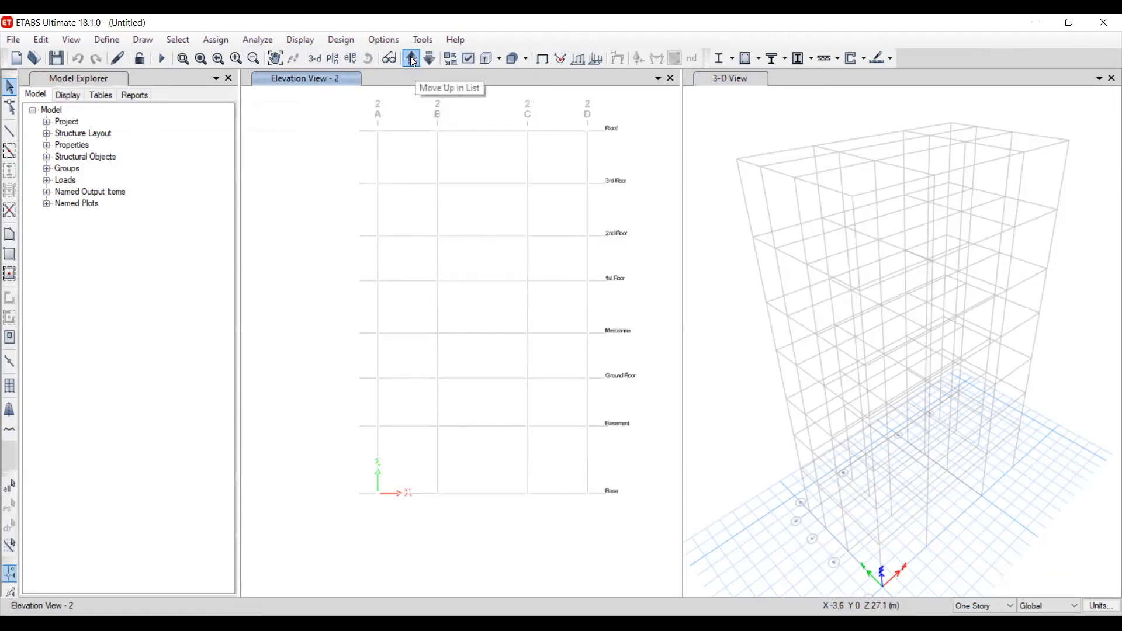
left_click(412, 58)
left_click(413, 58)
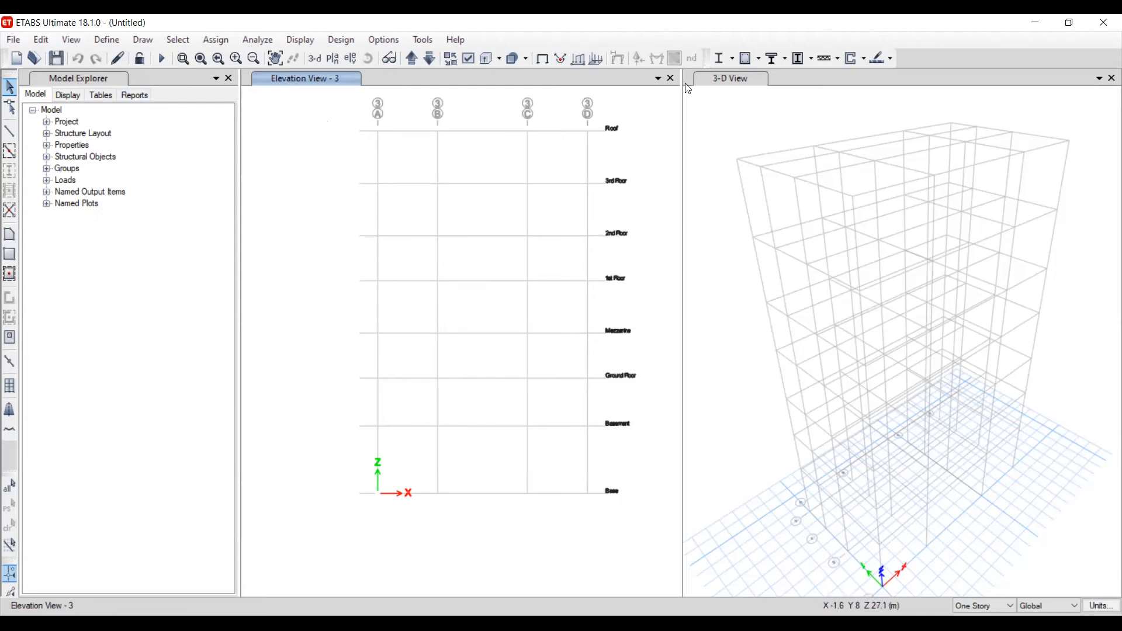
Start a new model without saving the current one, initialized with built-in Metric SI settings, AISC14, AISC 360-16 and ACI 318-14
left_click(15, 40)
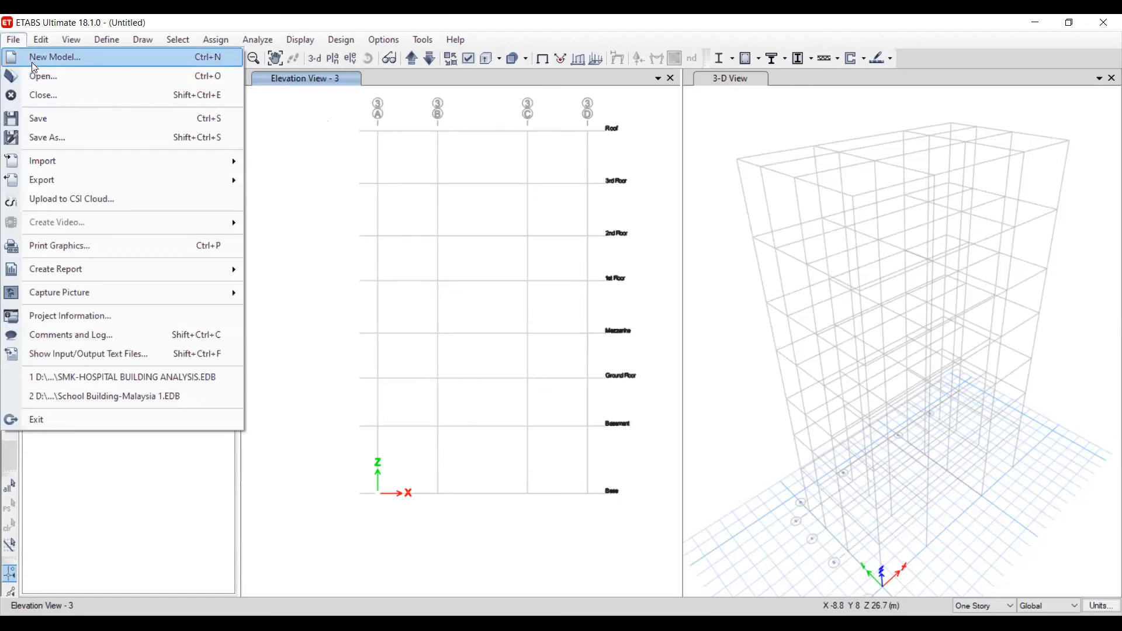
left_click(31, 62)
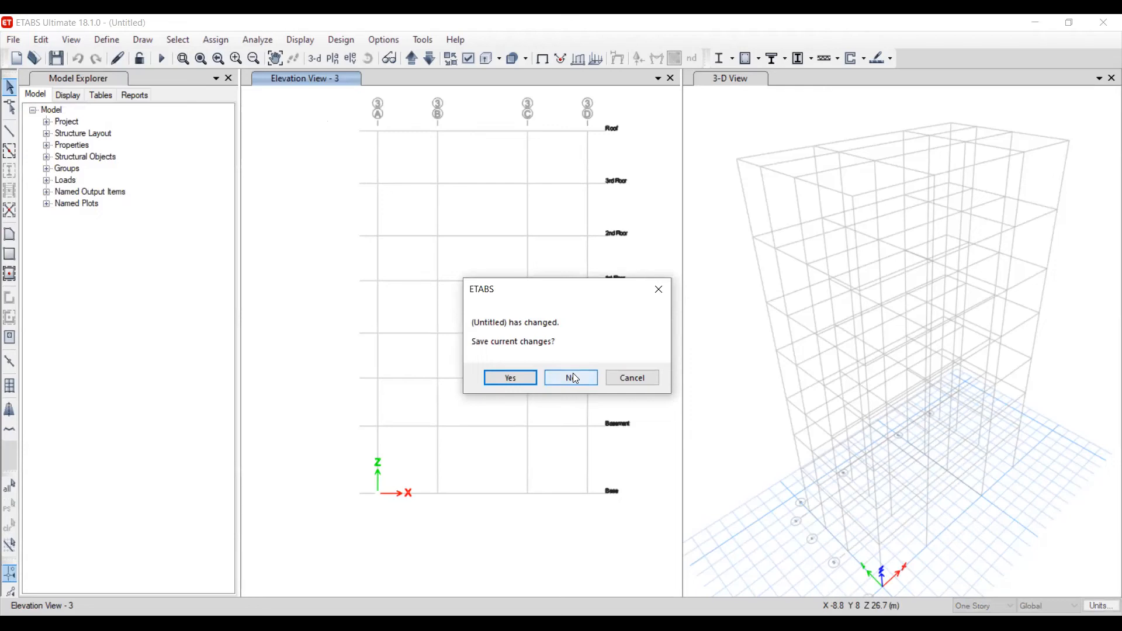
left_click(573, 374)
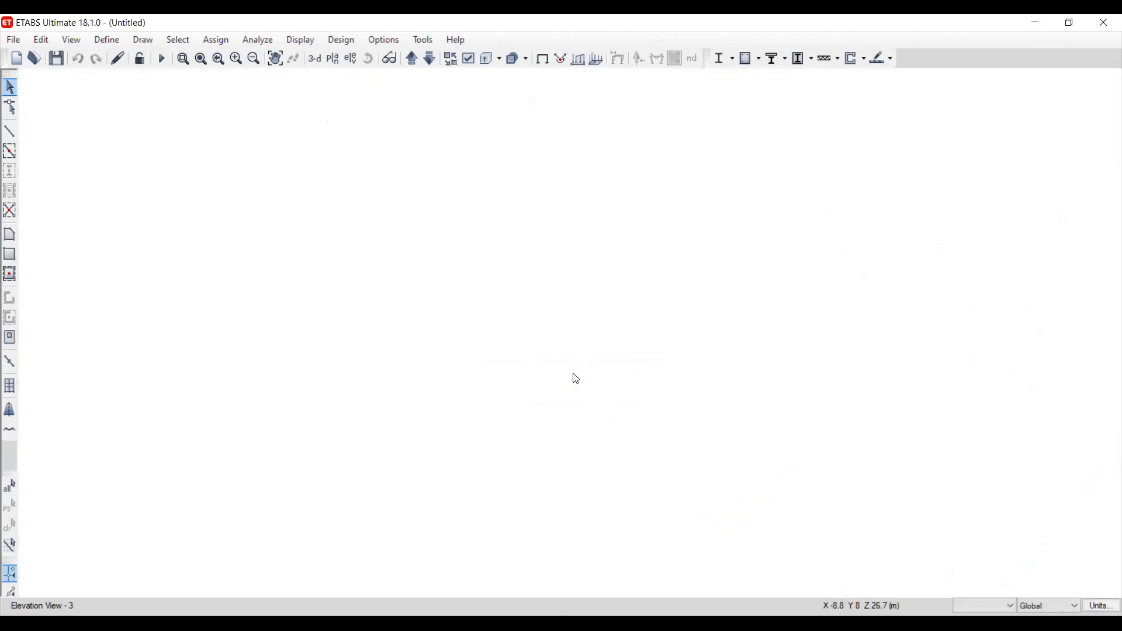
left_click(475, 282)
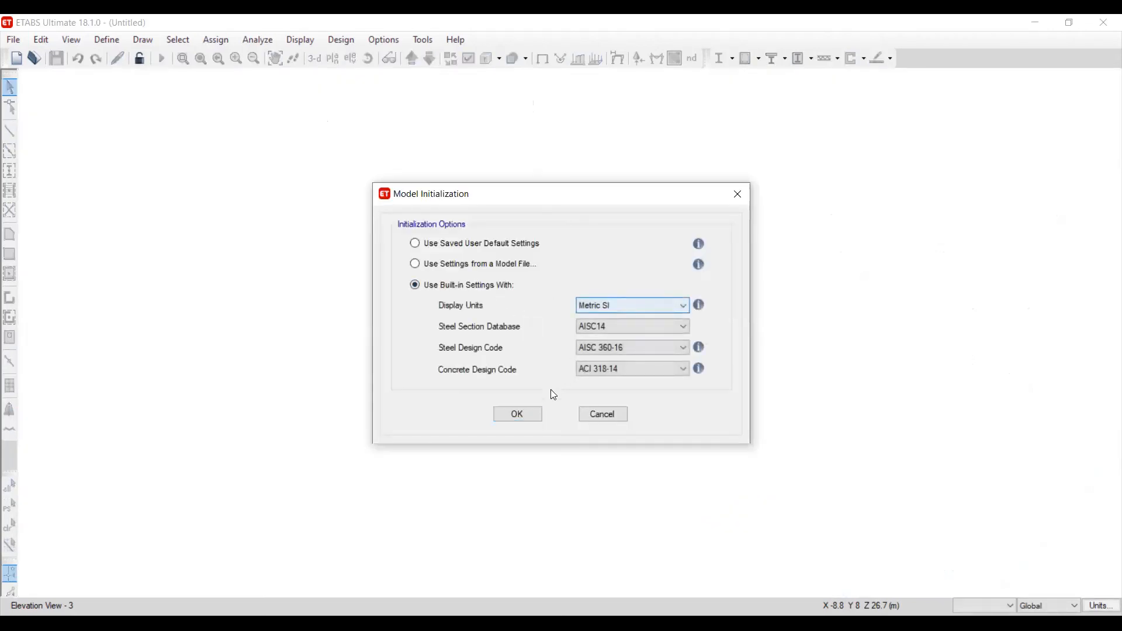
left_click(518, 414)
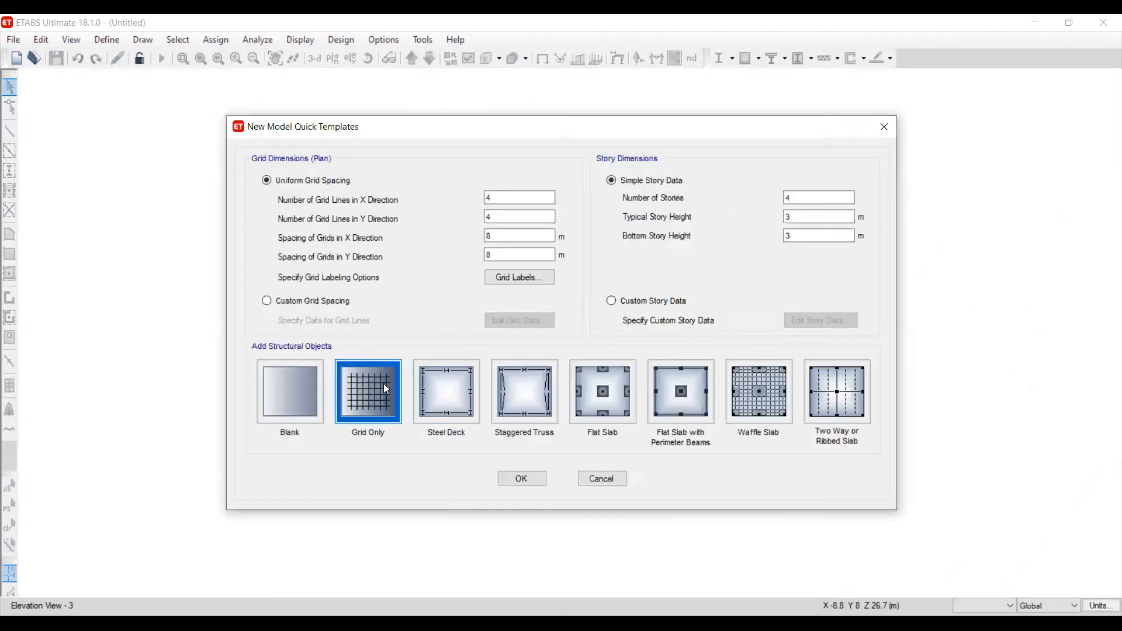
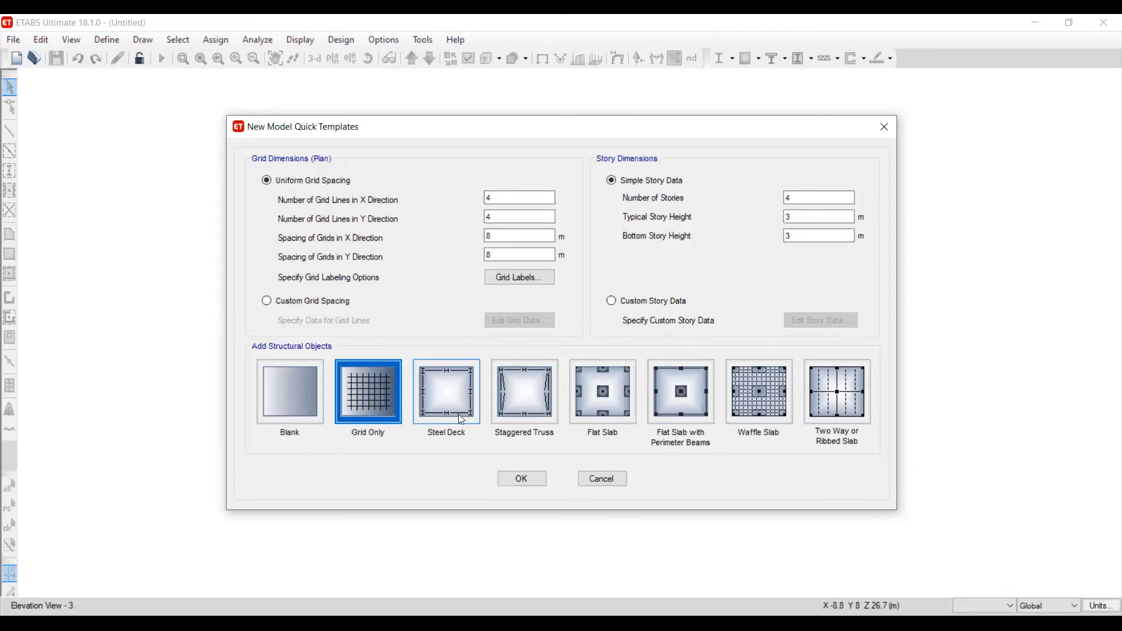
Choose the Flat Slab template and review its drop panel and edge overhang settings, keeping drop panels enabled
left_click(603, 403)
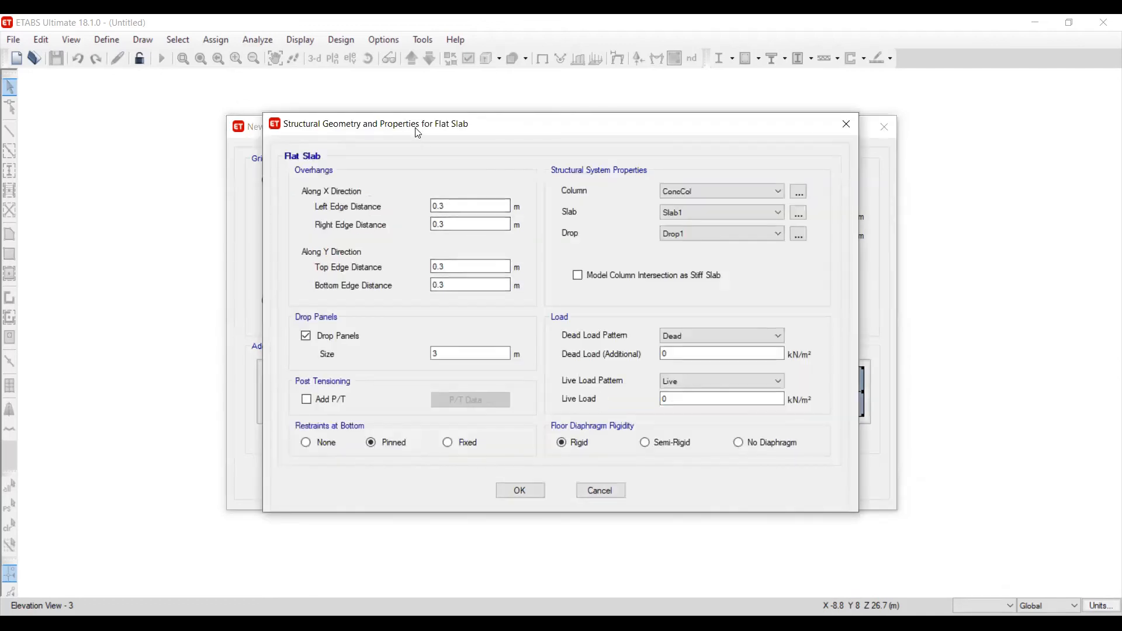
left_click_drag(418, 134, 453, 183)
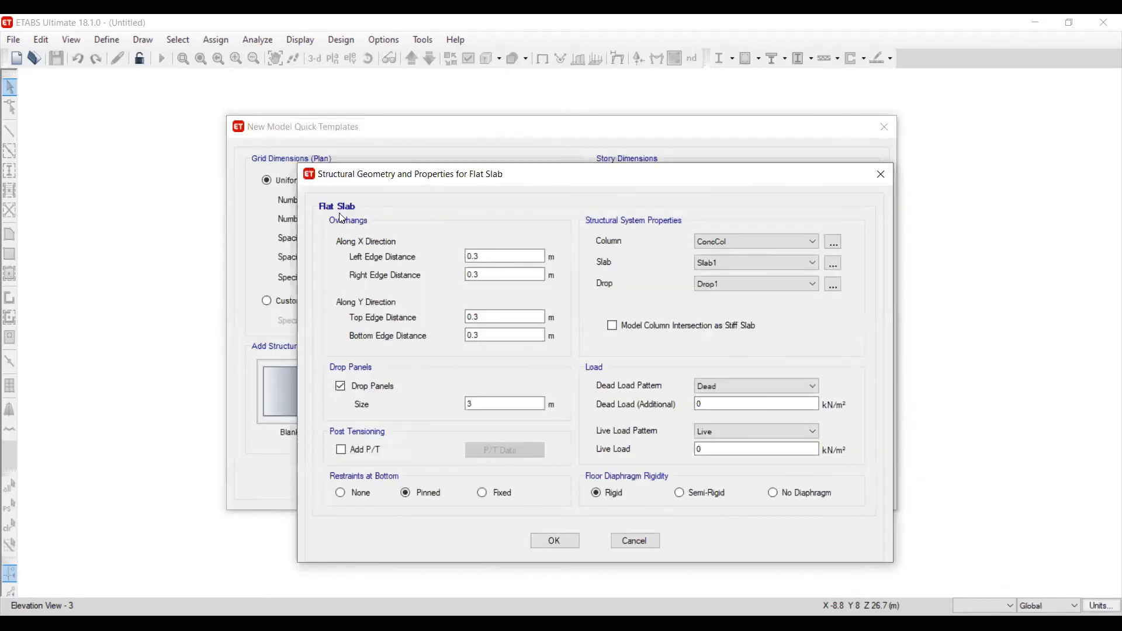
left_click(355, 387)
left_click(355, 388)
double_click(497, 403)
left_click(471, 403)
double_click(500, 255)
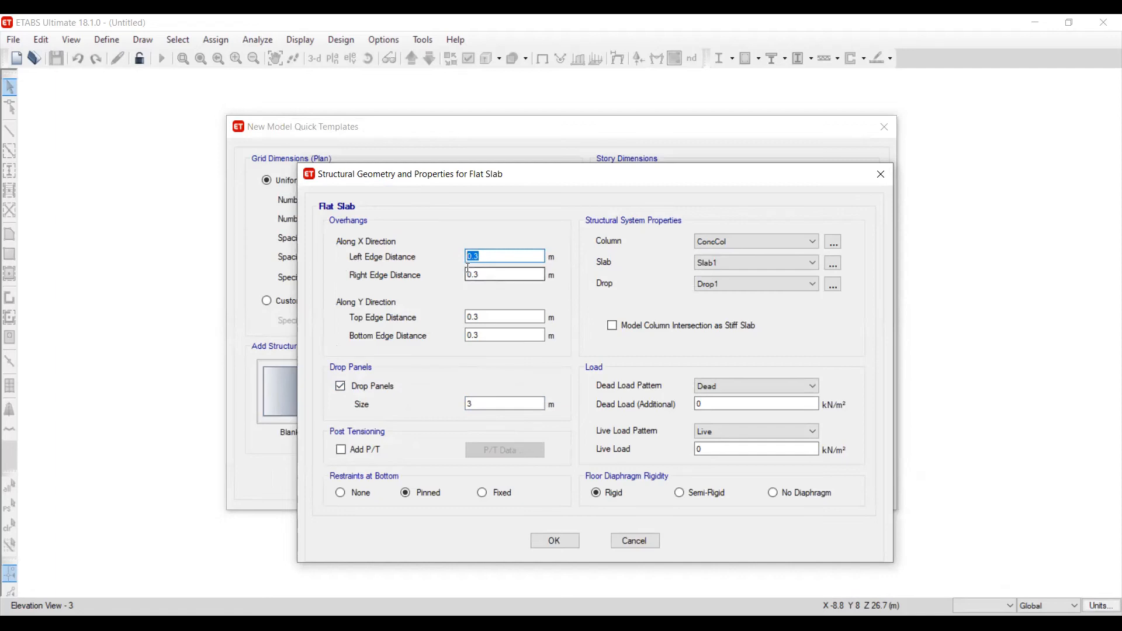
left_click(502, 258)
left_click(486, 316)
Review the slab property definitions and the additional dead load, and accept the flat slab geometry and properties
left_click(731, 260)
left_click(739, 261)
left_click(833, 264)
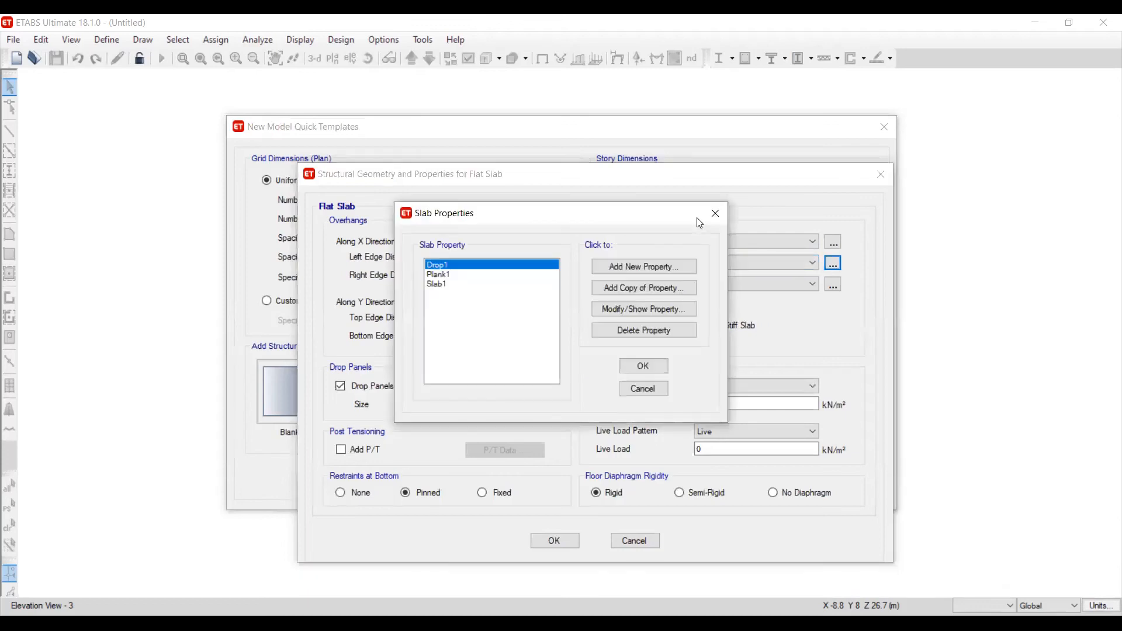
left_click(722, 213)
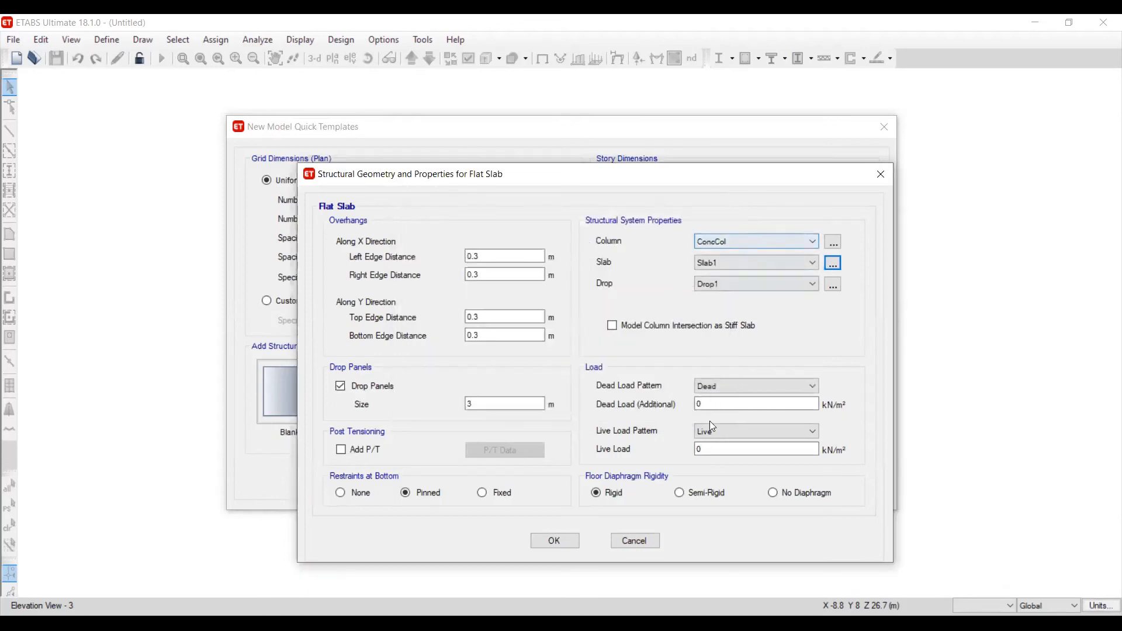
double_click(744, 402)
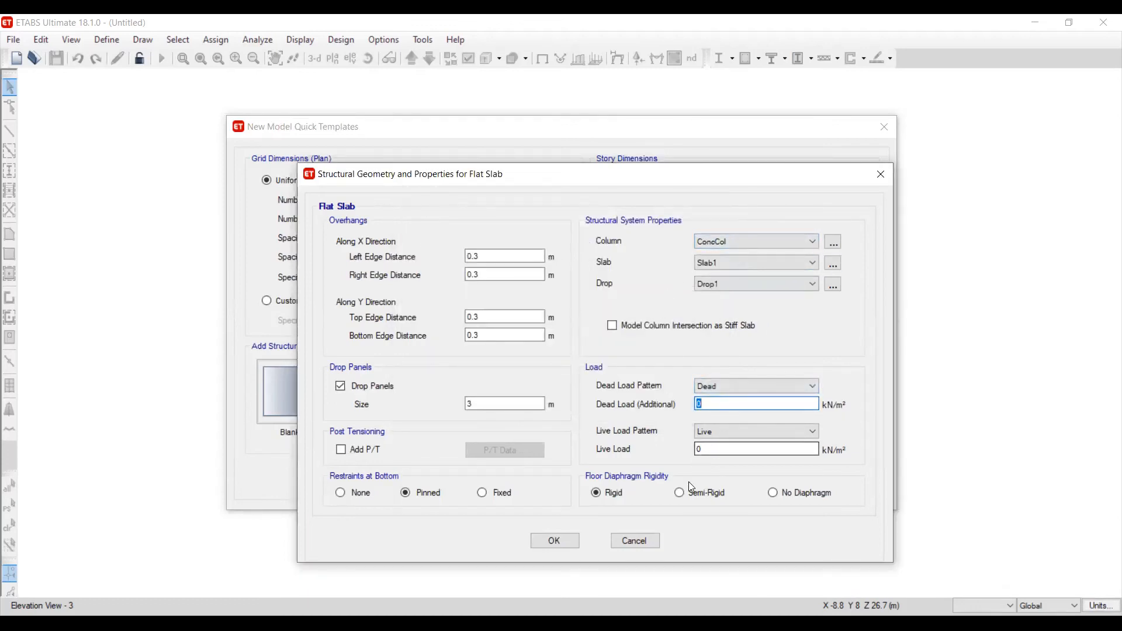
left_click(558, 538)
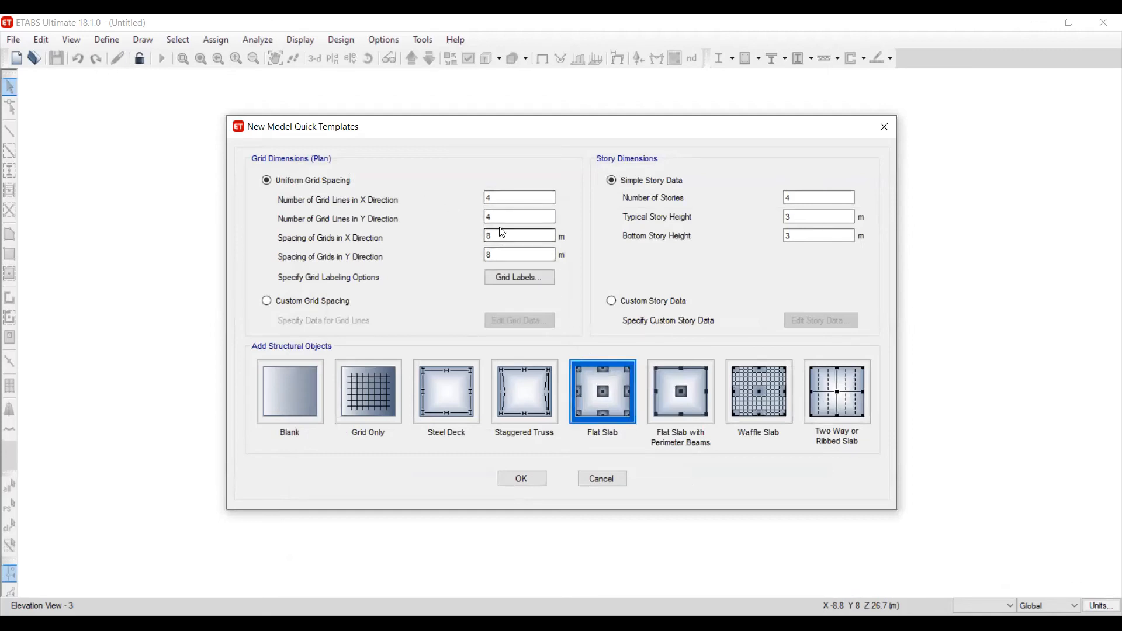
Review the number of stories, the typical story height and the bottom story height for the template
left_click(801, 196)
key("Tab")
key("Tab")
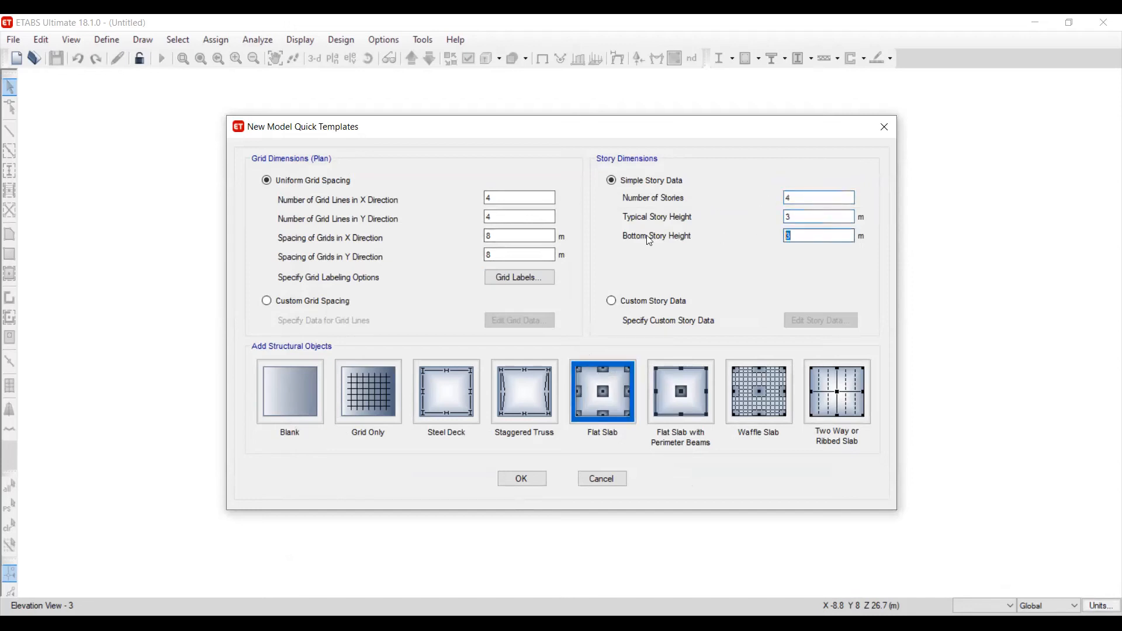
left_click(787, 199)
key("Tab")
key("Tab")
Recheck the flat slab's edge overhangs and drop panel size, accept them, and create the model from the template
left_click(608, 394)
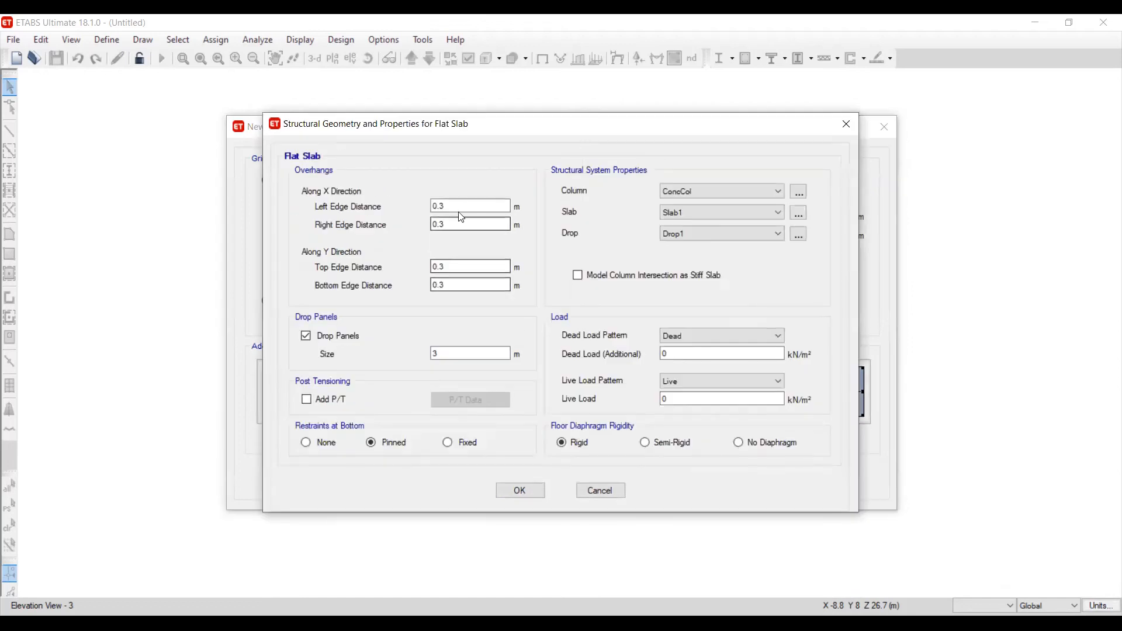
left_click_drag(451, 224, 430, 224)
left_click(462, 284)
left_click(459, 351)
left_click_drag(459, 348, 440, 358)
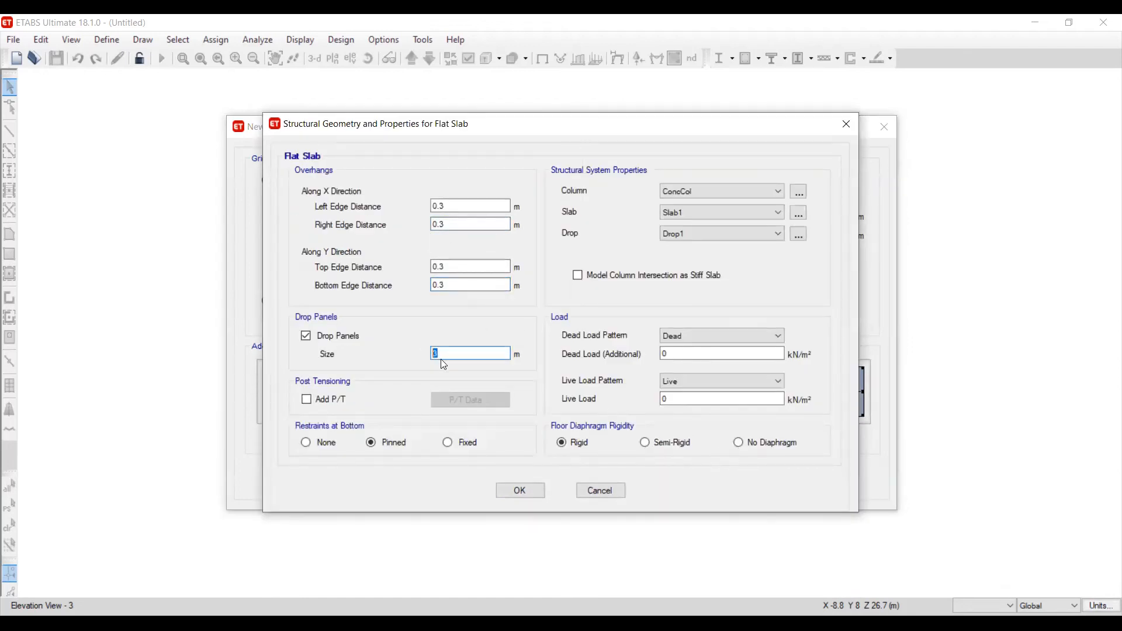
left_click(530, 492)
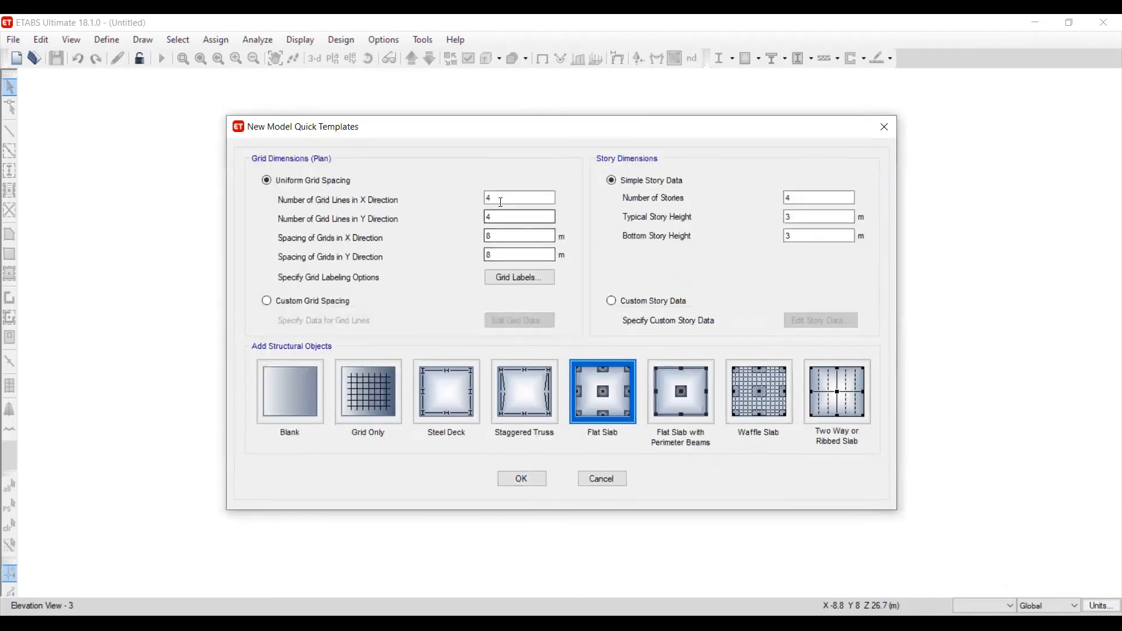
left_click(514, 477)
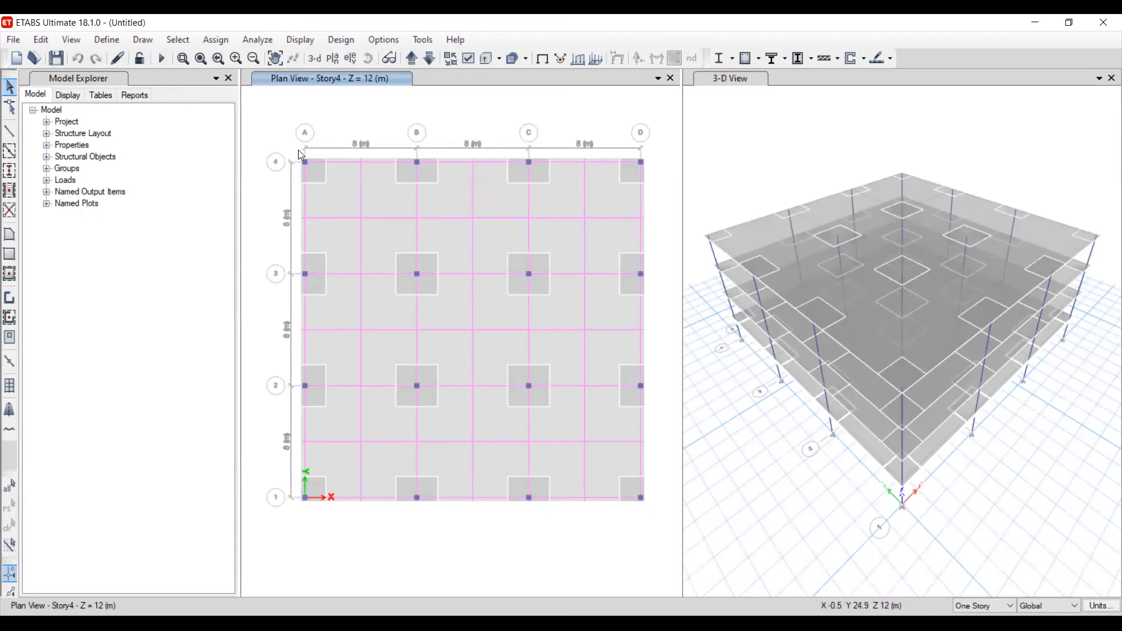
Select the corner column at grid A-4 on Story4 and examine the slab overhang around it in both directions
scroll(301, 155, "up", 6)
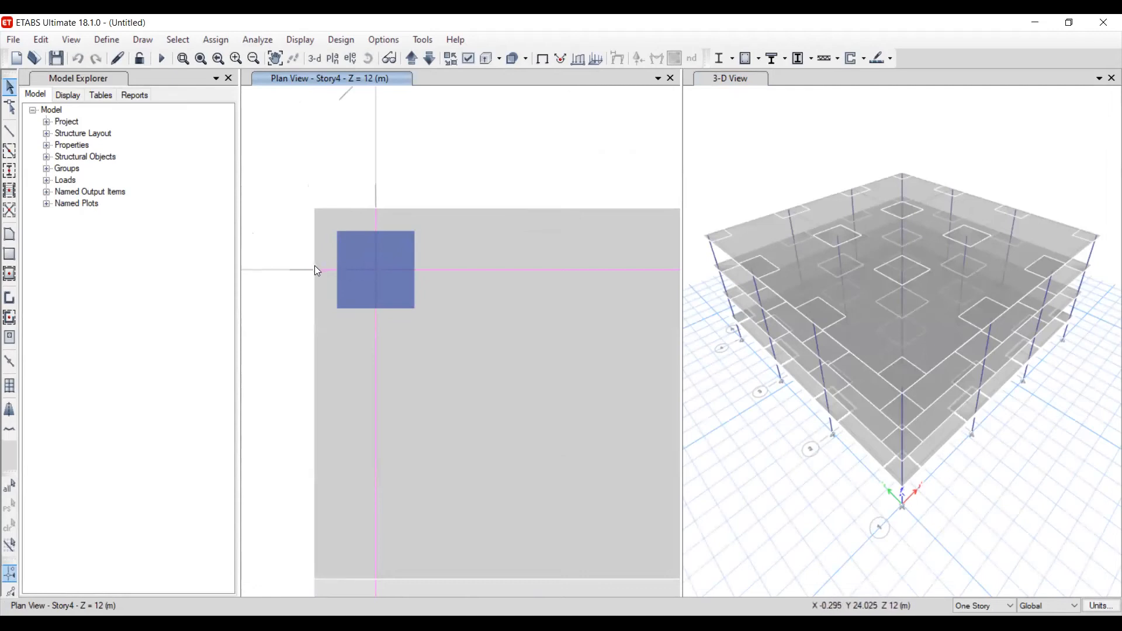
left_click_drag(390, 263, 357, 286)
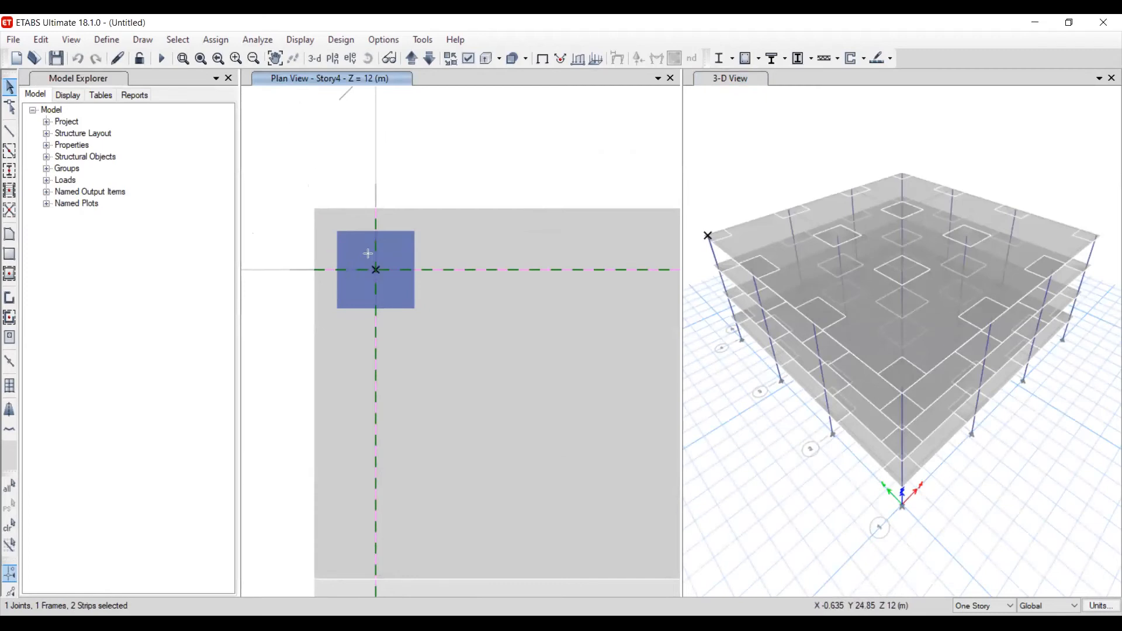
mouse_move(370, 255)
left_mouse_down()
mouse_move(310, 258)
mouse_move(369, 208)
left_mouse_up()
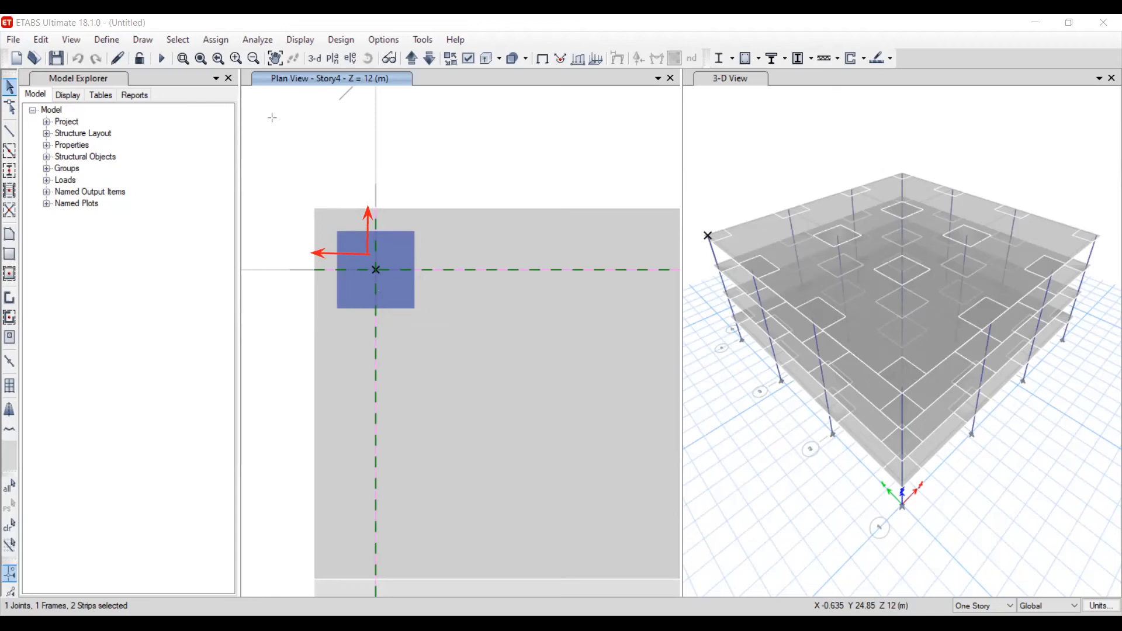
key("Escape")
scroll(450, 273, "down", 4)
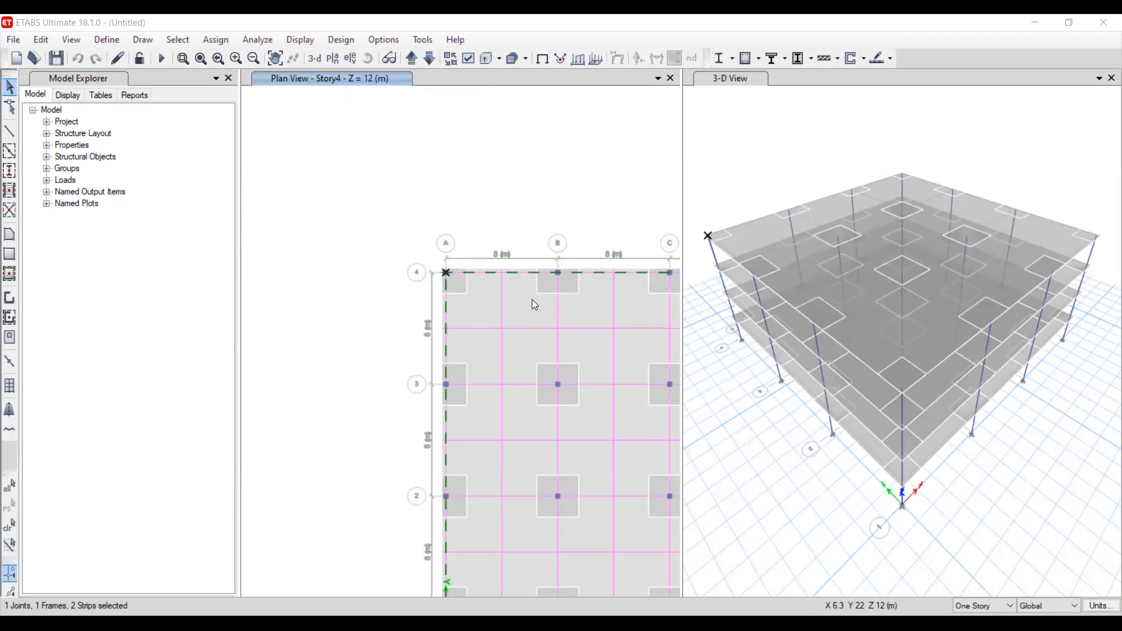
middle_click_drag(534, 304, 365, 242)
middle_click_drag(279, 229, 306, 232)
scroll(296, 209, "up", 5)
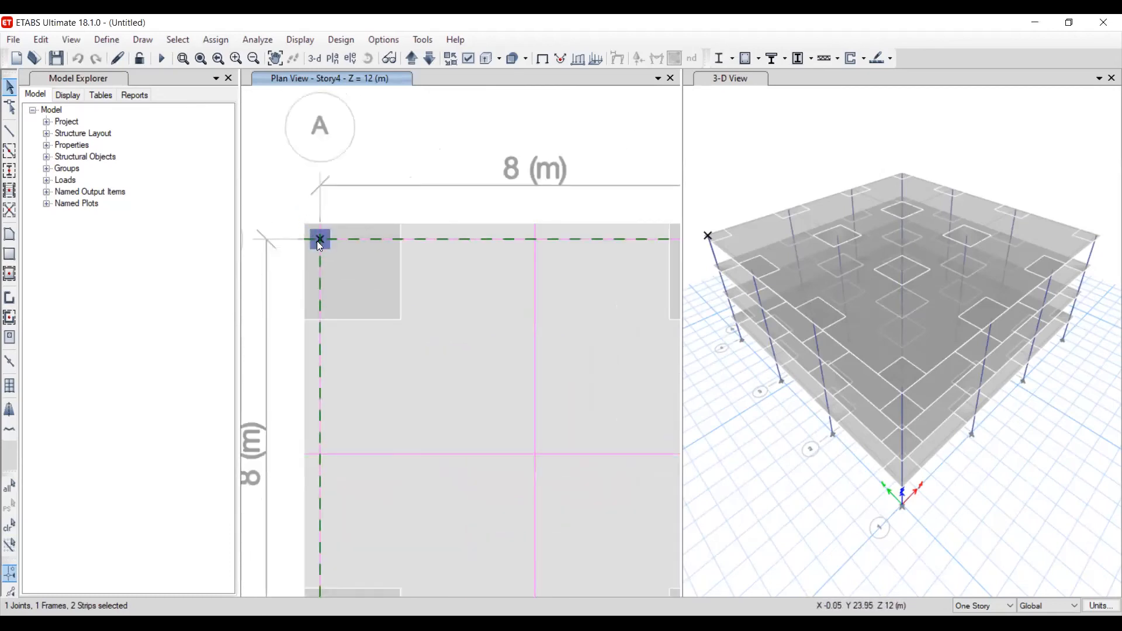
scroll(318, 241, "up", 2)
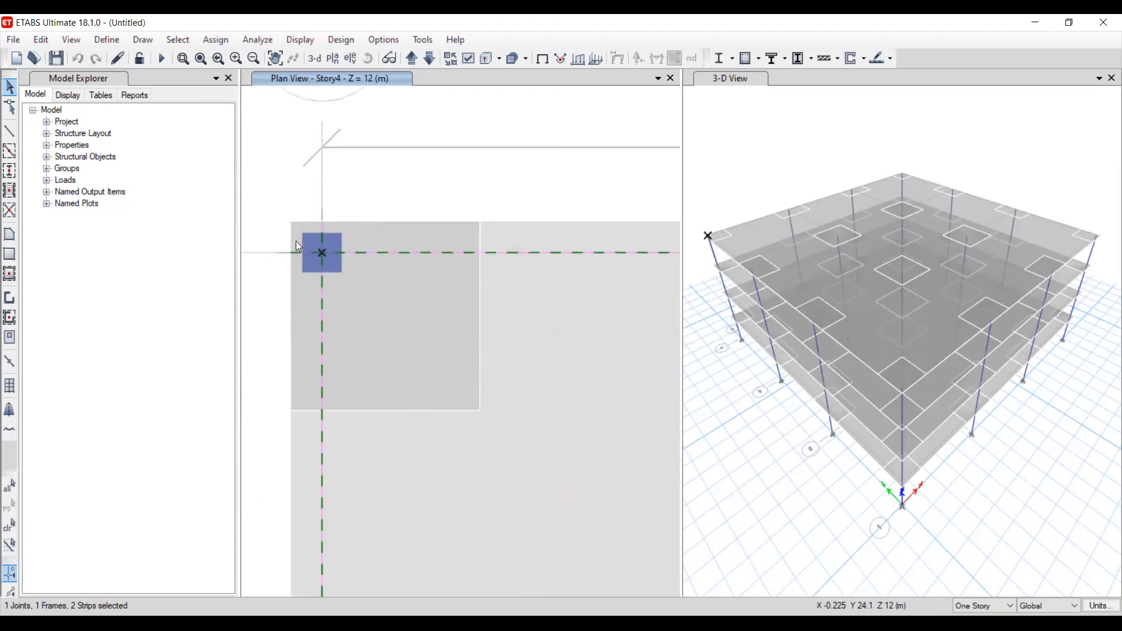
scroll(292, 241, "down", 2)
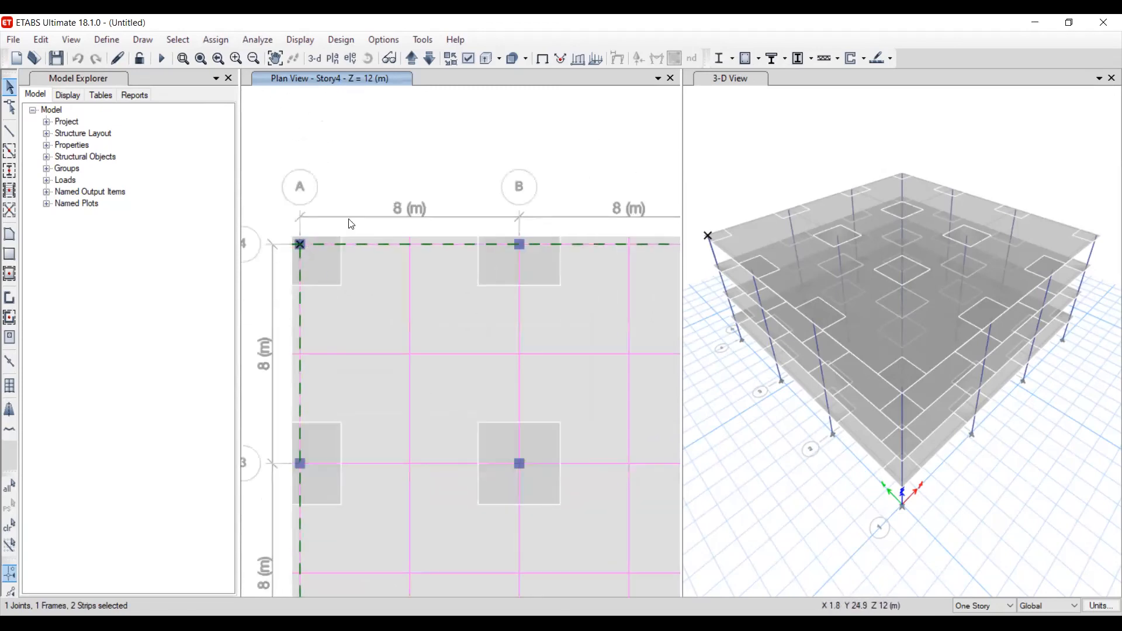
Examine the drop panels around the columns across the Story4 plan, and clear the selection
middle_click_drag(337, 422, 297, 387)
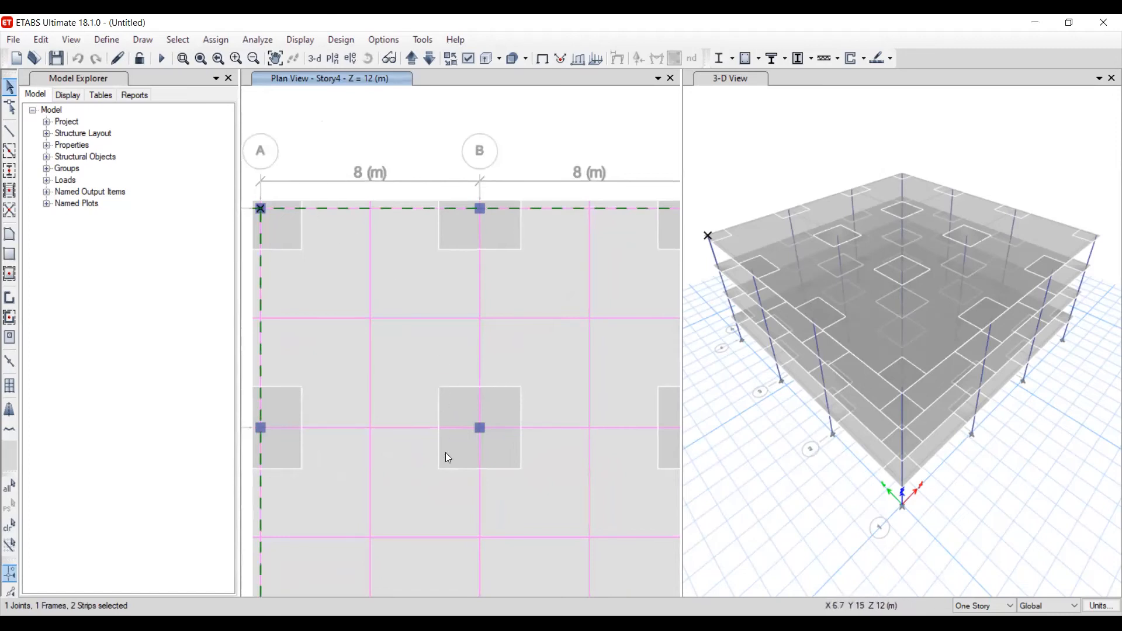
scroll(421, 358, "down", 2)
middle_click_drag(447, 357, 236, 175)
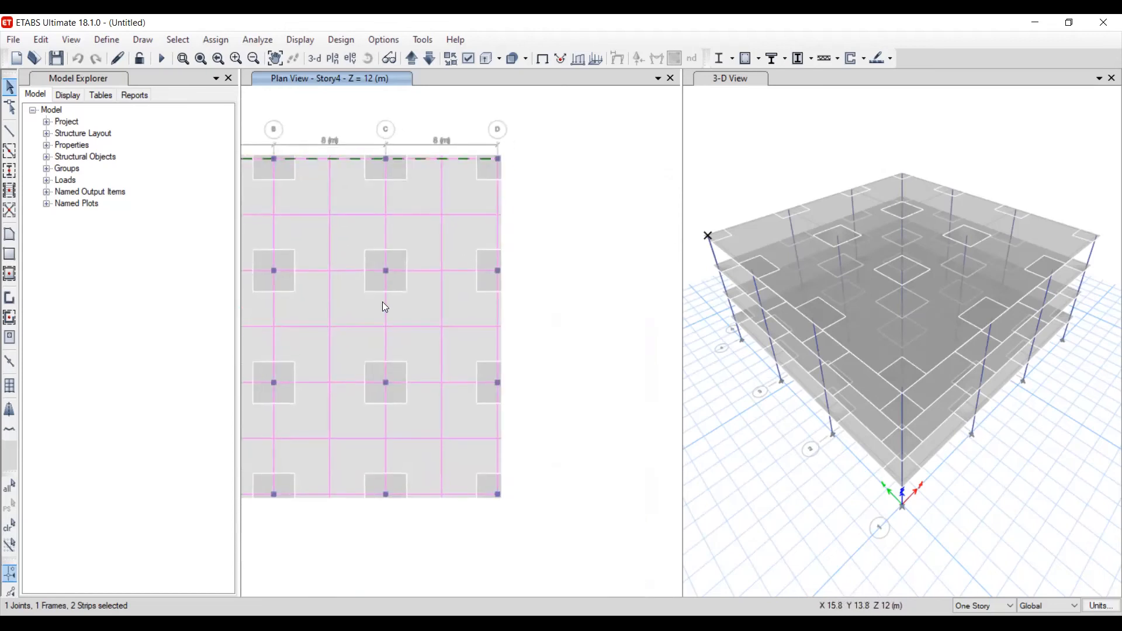
middle_click_drag(382, 302, 568, 299)
mouse_move(496, 200)
left_mouse_down()
mouse_move(453, 226)
mouse_move(478, 226)
mouse_move(464, 220)
left_mouse_up()
key("ctrl+q")
left_click(455, 214)
key("ctrl+q")
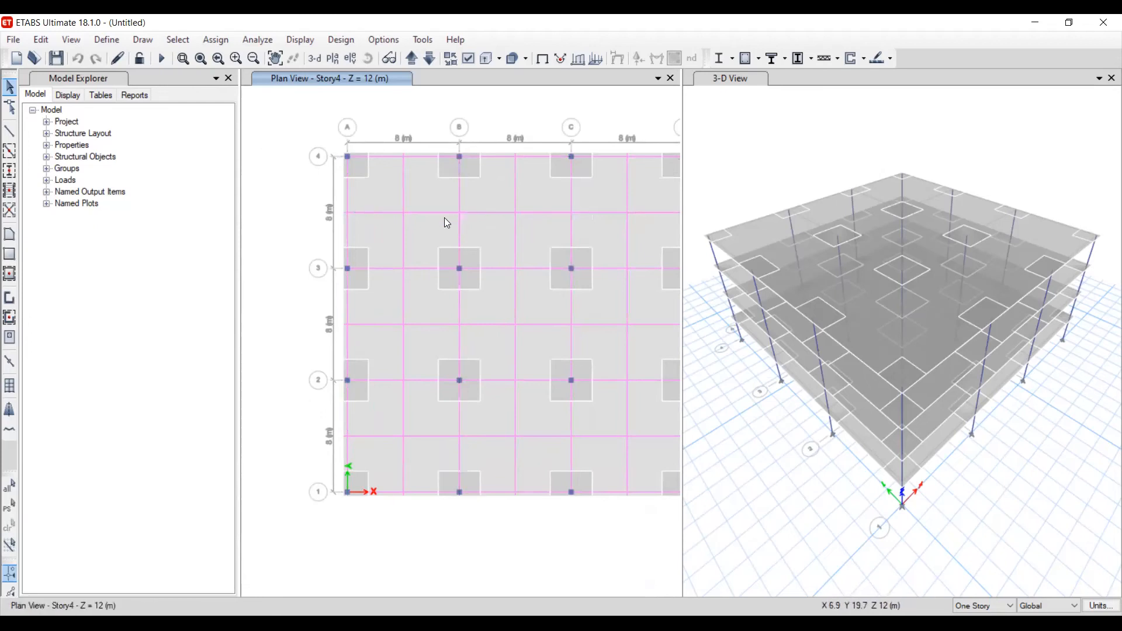
middle_click_drag(508, 201, 450, 209)
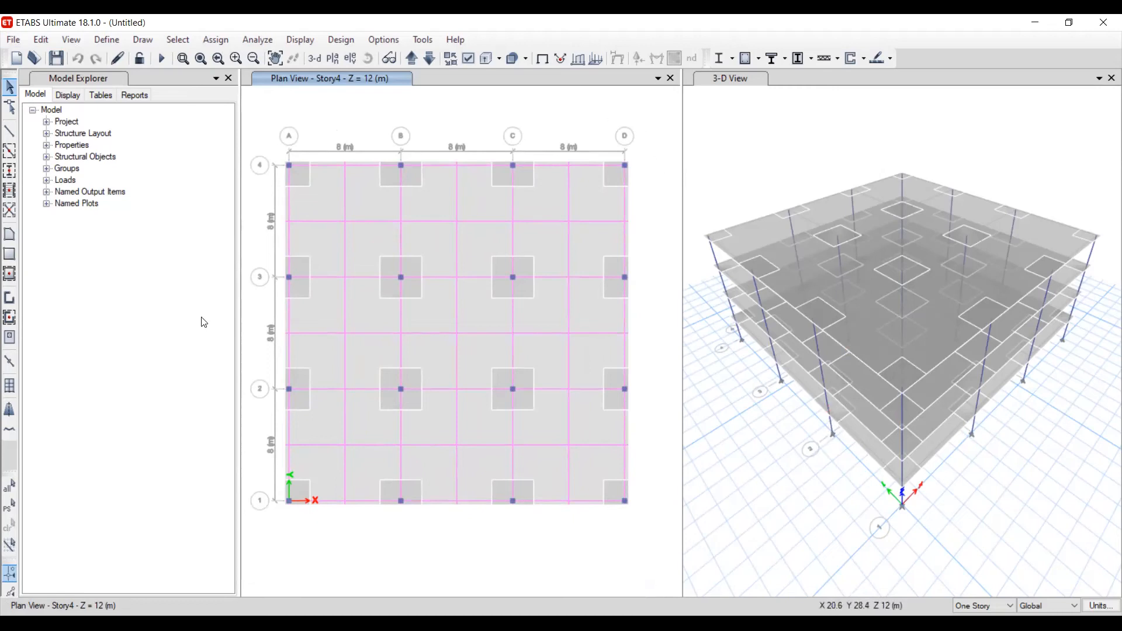
Step the plan view down through the stories from Story4 to Story1 to examine each floor
left_click(431, 59)
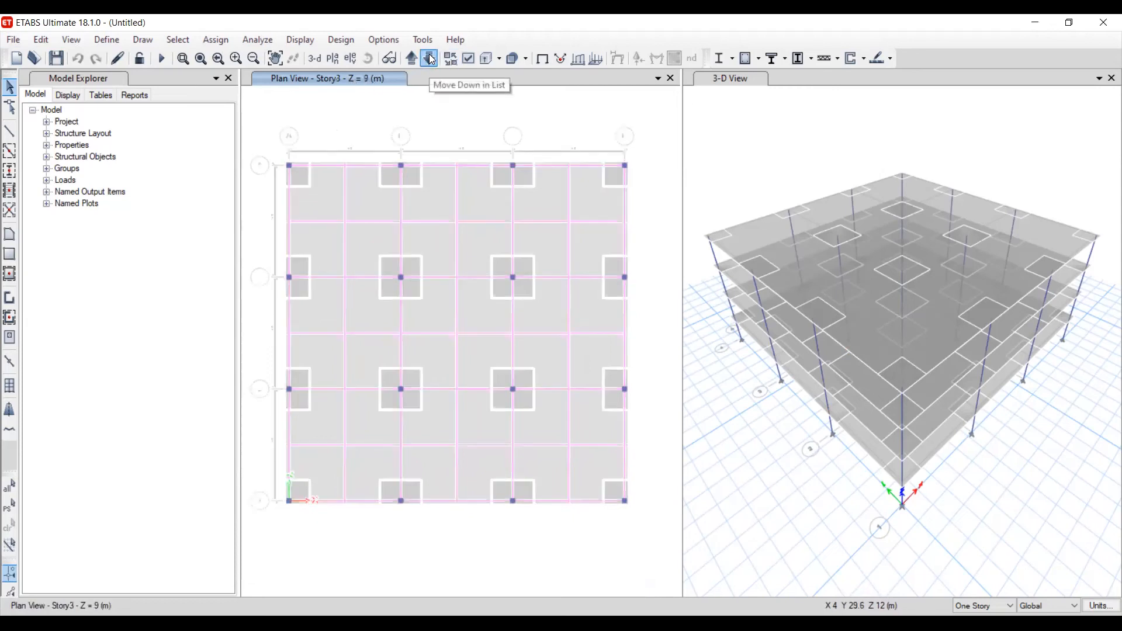
left_click(430, 58)
left_click(430, 59)
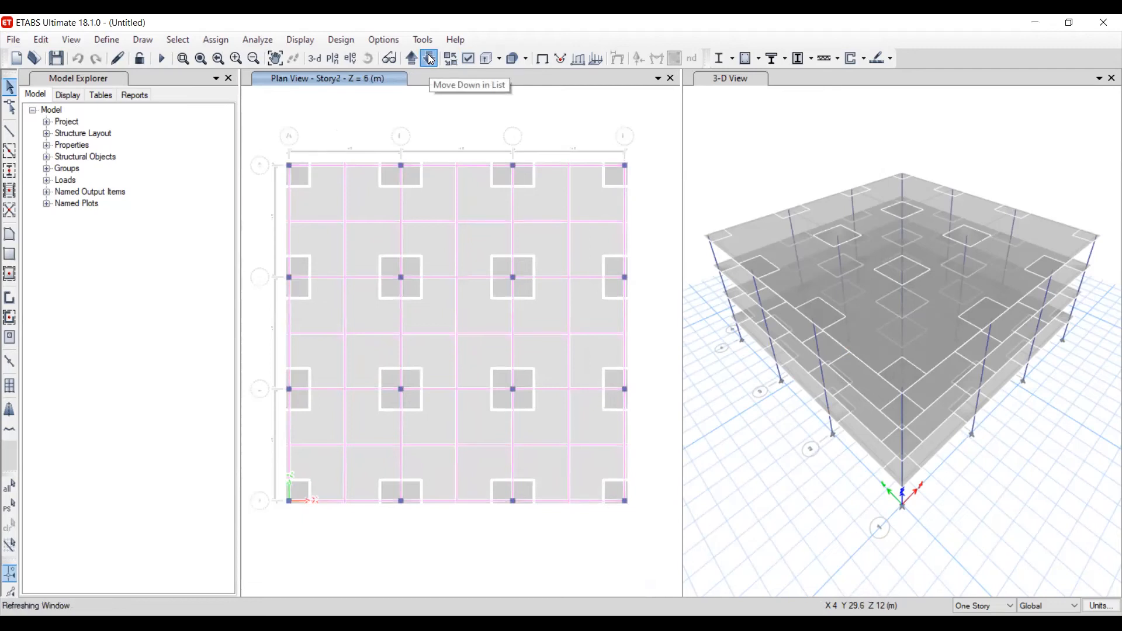
left_click(430, 59)
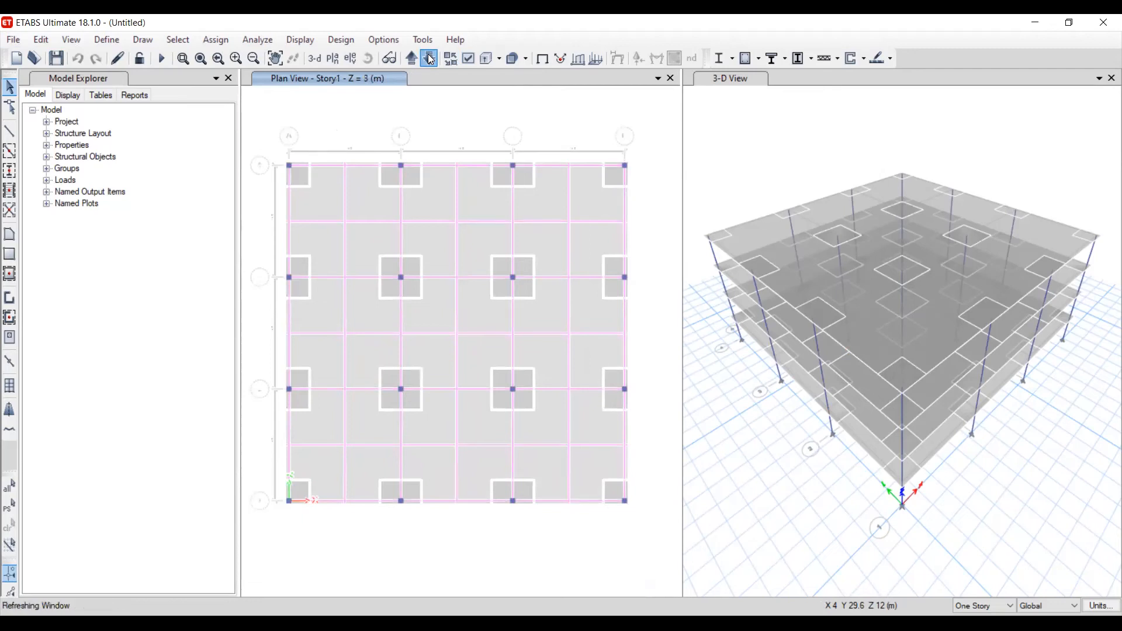
left_click(430, 60)
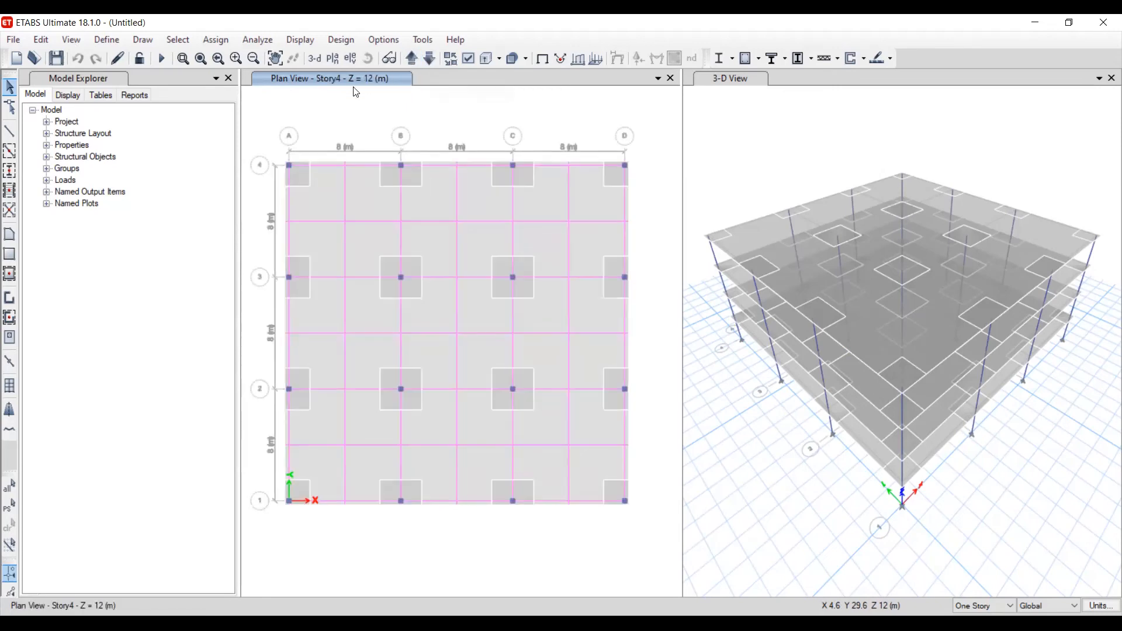
Discard the flat slab model and start a new one with built-in Metric SI, AISC14, AISC 360-16 and ACI 318-14 settings
left_click(21, 45)
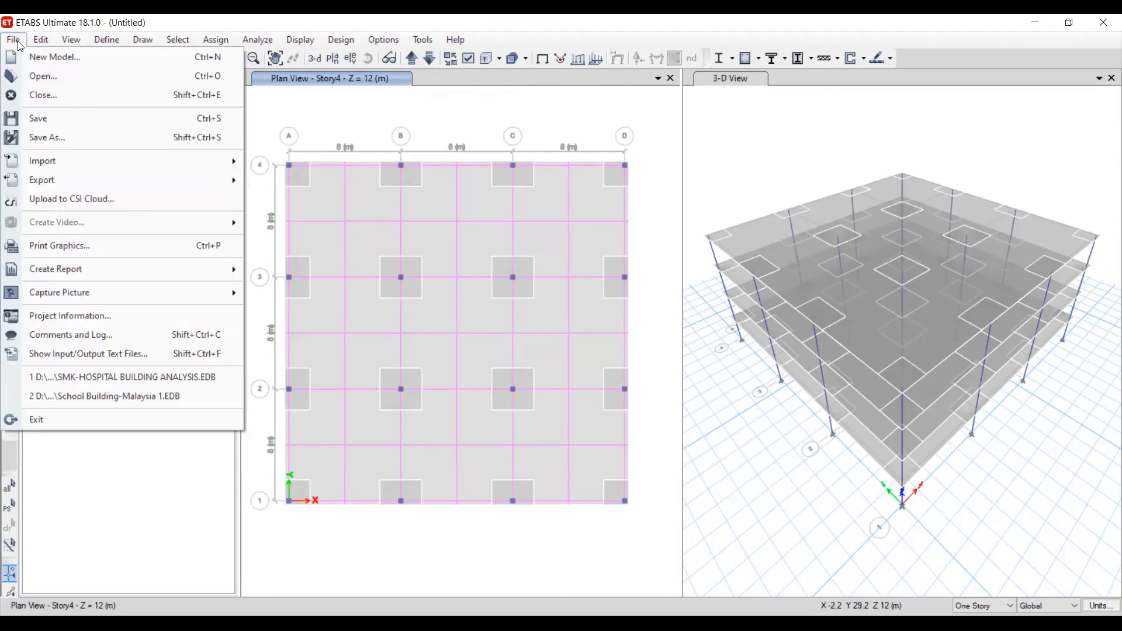
left_click(41, 63)
left_click(561, 383)
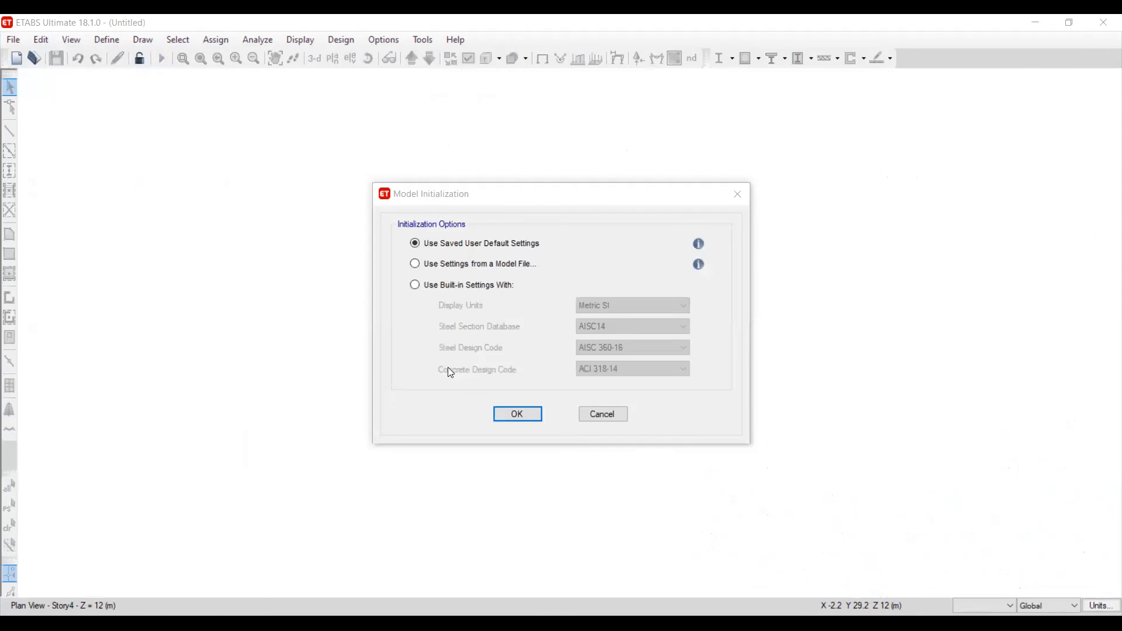
left_click(427, 289)
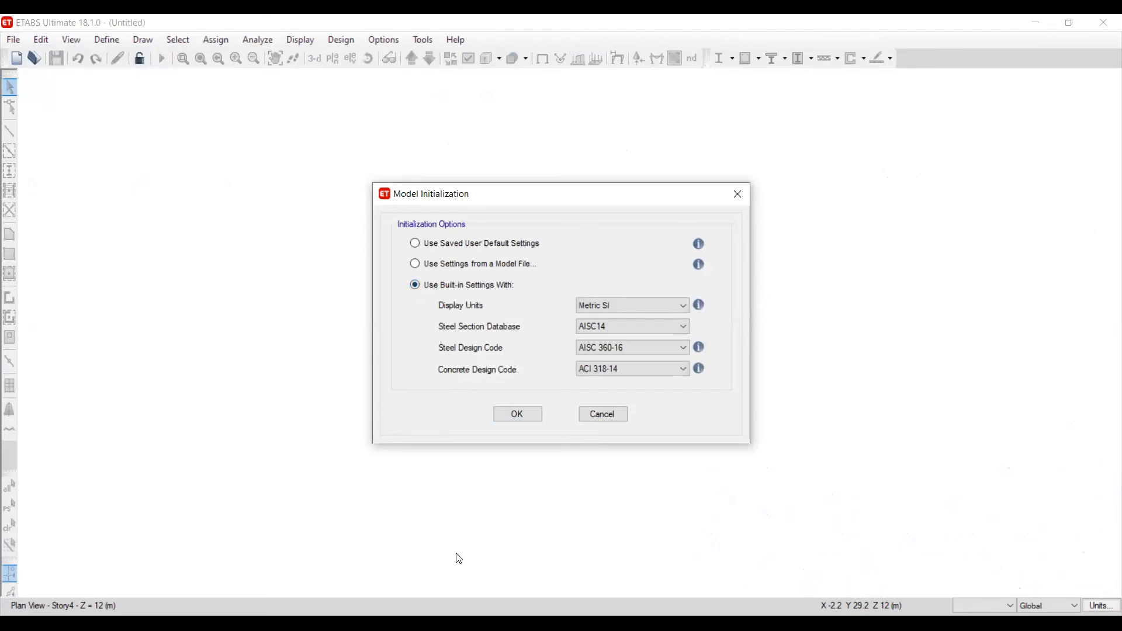
left_click(525, 421)
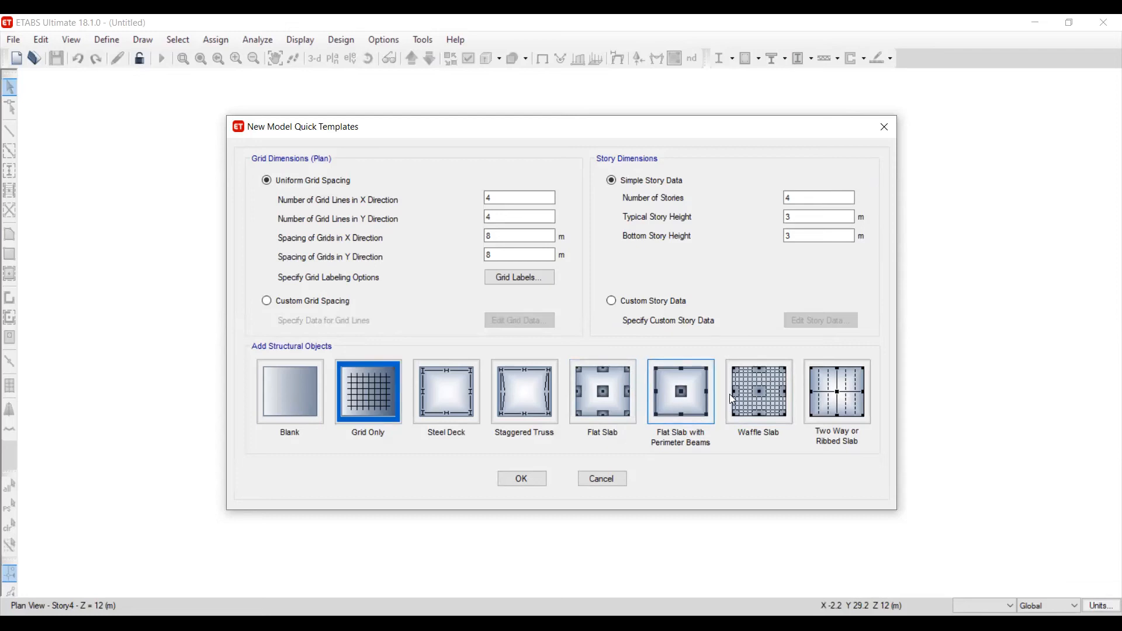
Choose the Flat Slab template instead of Flat Slab with Perimeter Beams, and disable its drop panels
left_click(707, 397)
left_click(602, 488)
left_click(624, 408)
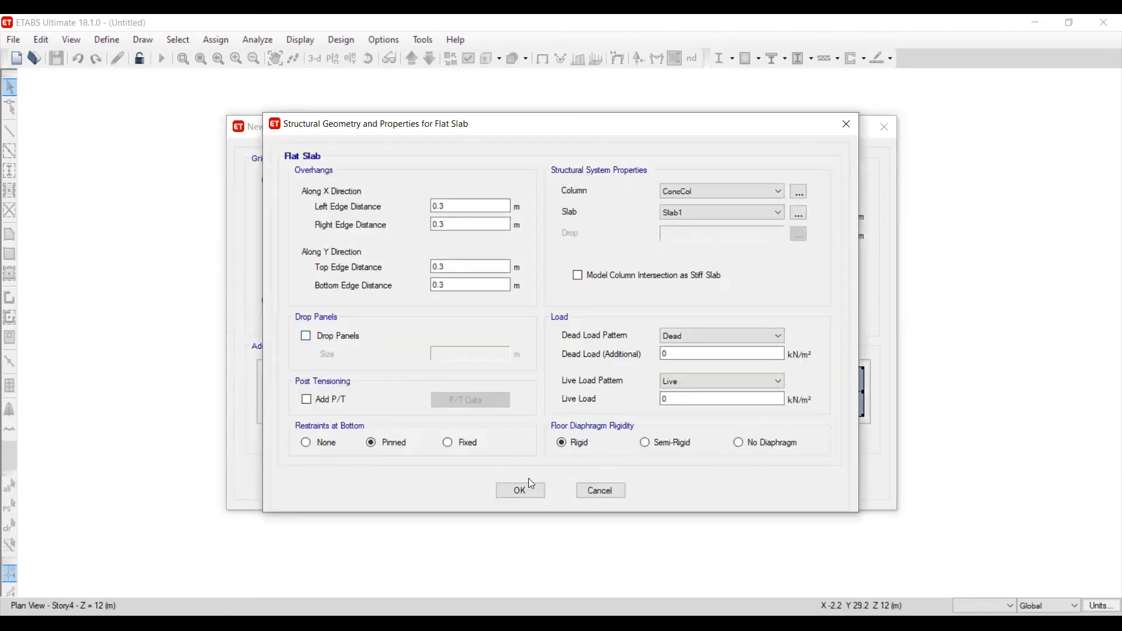
left_click(306, 336)
left_click(306, 336)
Set all four slab edge overhang distances to 0.5 m and create the flat slab model
left_click_drag(453, 208, 357, 226)
type("0.5")
key("BackSpace")
type("5")
left_click_drag(446, 224, 383, 227)
type("0.5")
left_click_drag(446, 266, 353, 274)
type("0.5")
left_click_drag(466, 287, 385, 289)
type("0.5")
left_click(530, 490)
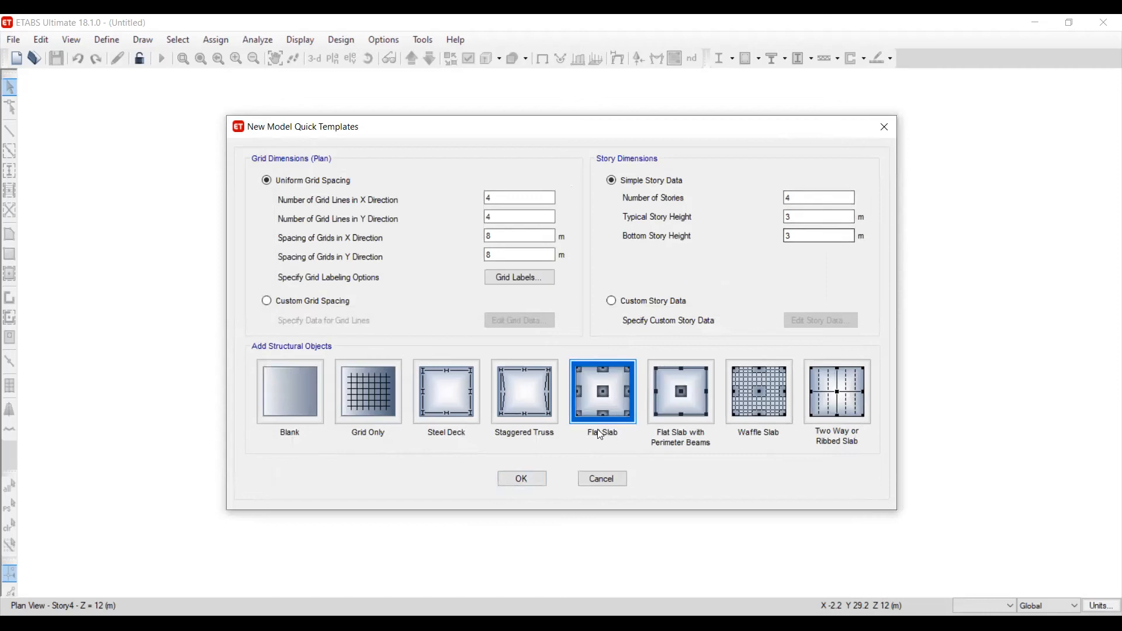
left_click(536, 484)
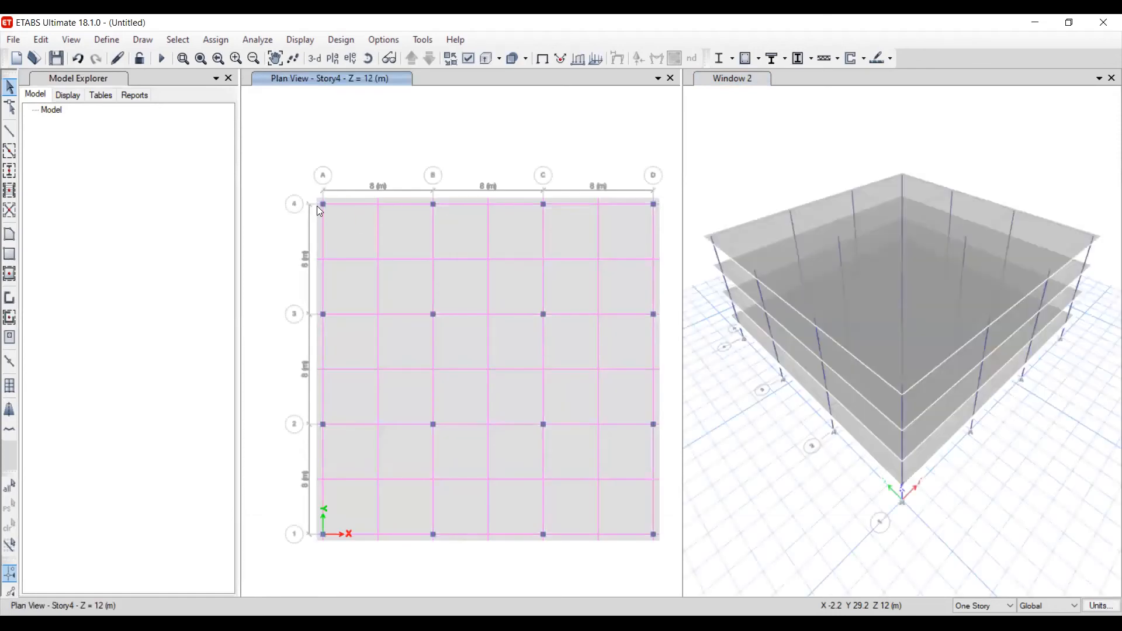
Examine the slab overhang beyond the corner column at grid A-4 and the overall Story4 plan, leaving nothing selected
scroll(319, 198, "up", 5)
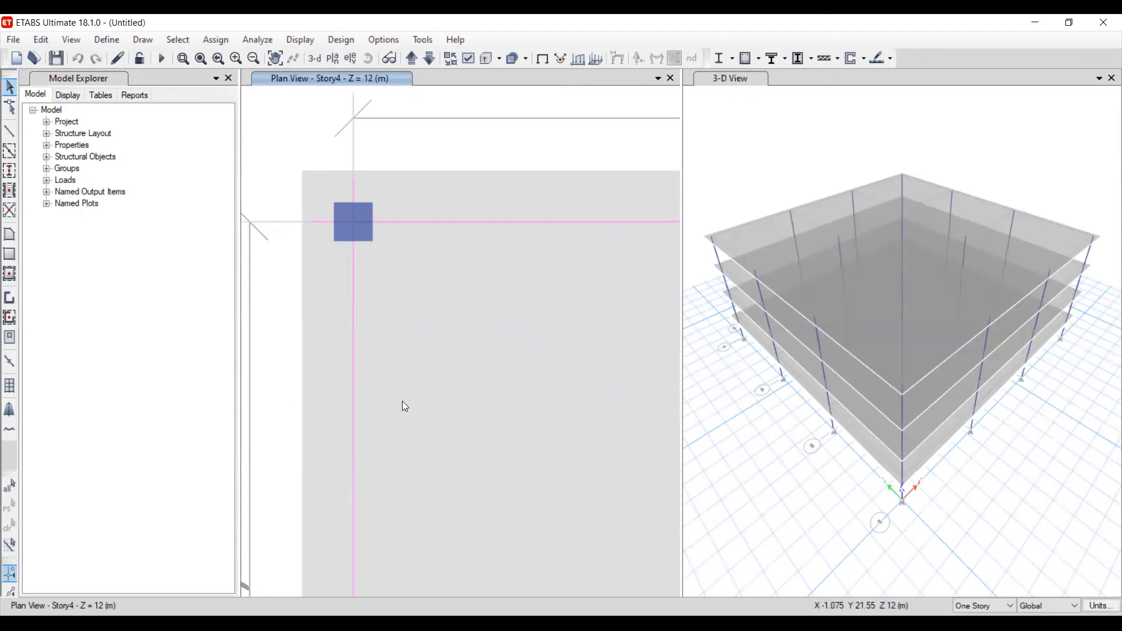
scroll(346, 192, "down", 4)
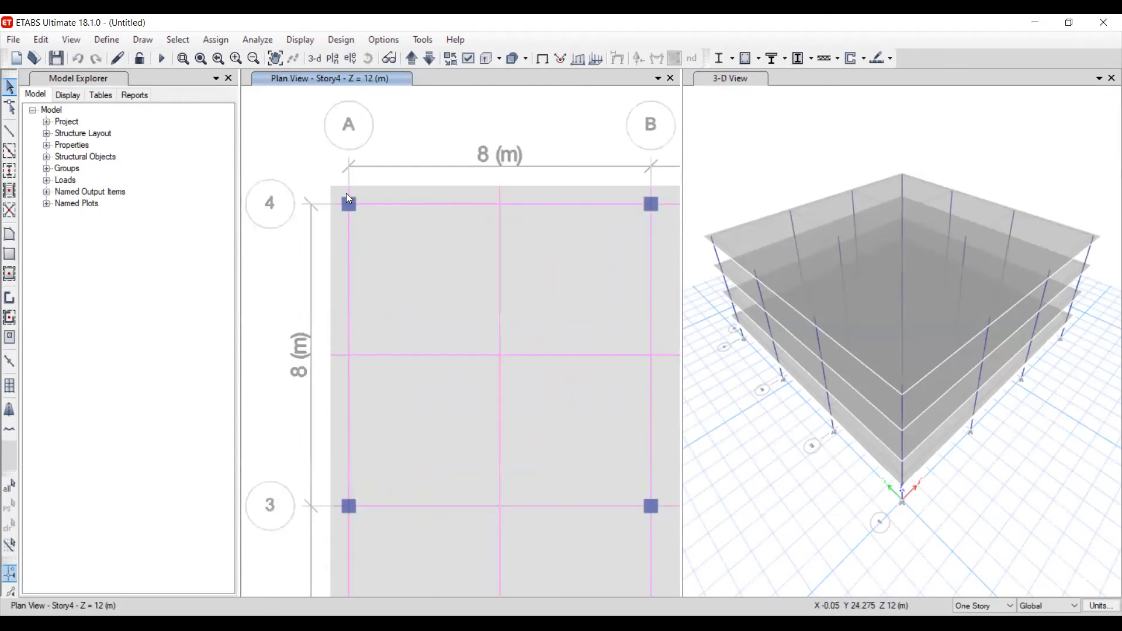
left_click(6, 44)
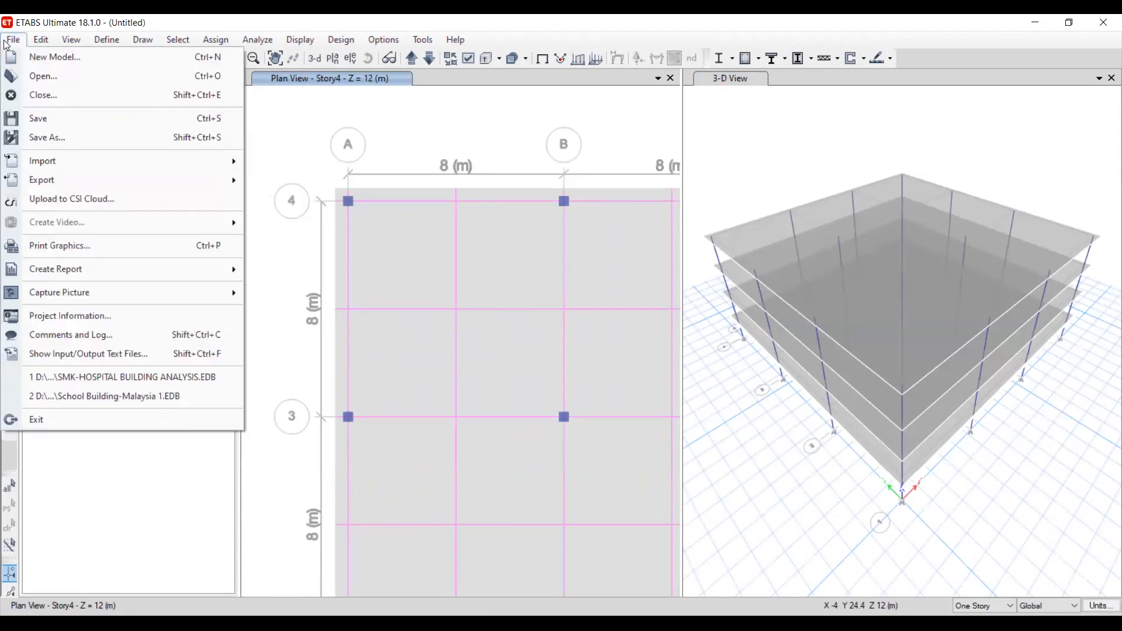
left_click_drag(426, 240, 323, 210)
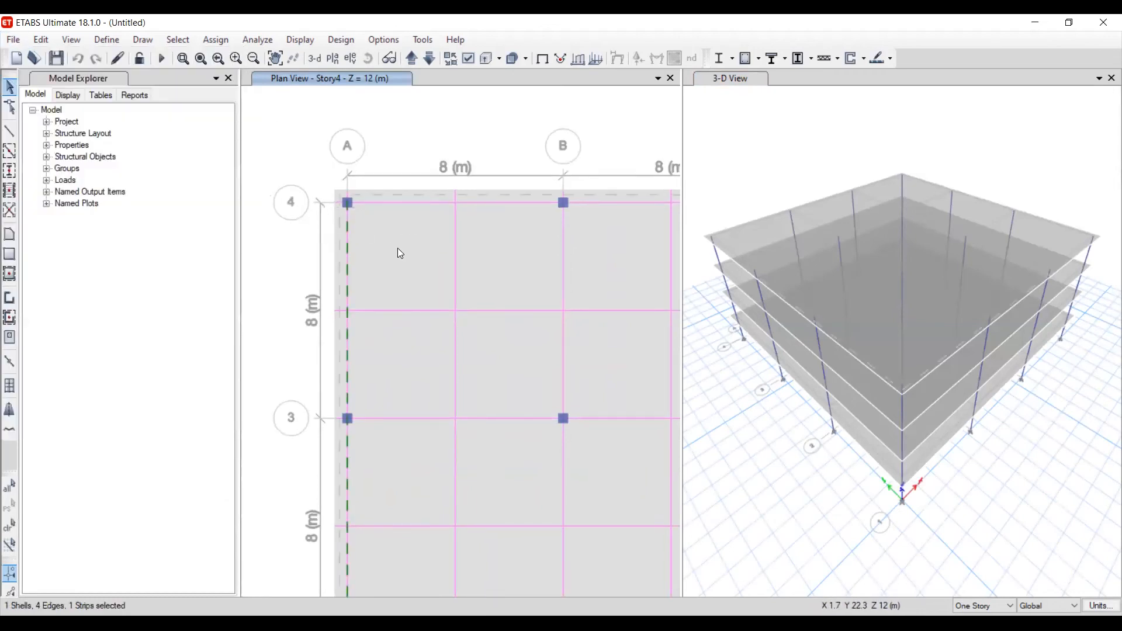
key("ctrl+q")
scroll(370, 229, "down", 6)
middle_click_drag(411, 245, 379, 238)
scroll(379, 239, "up", 3)
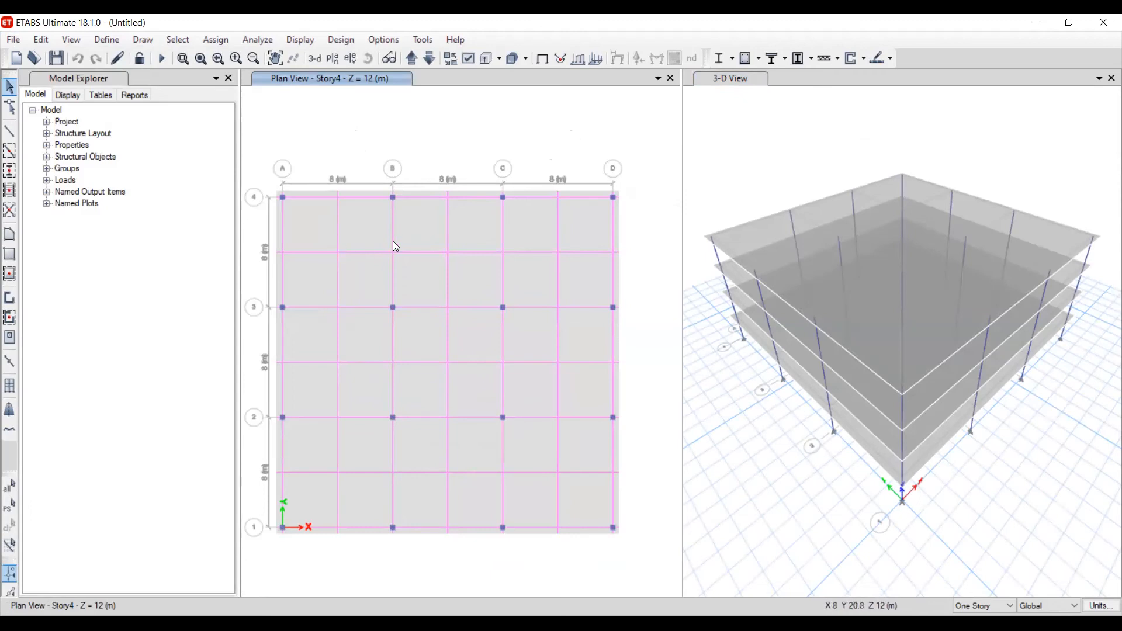
left_click(16, 42)
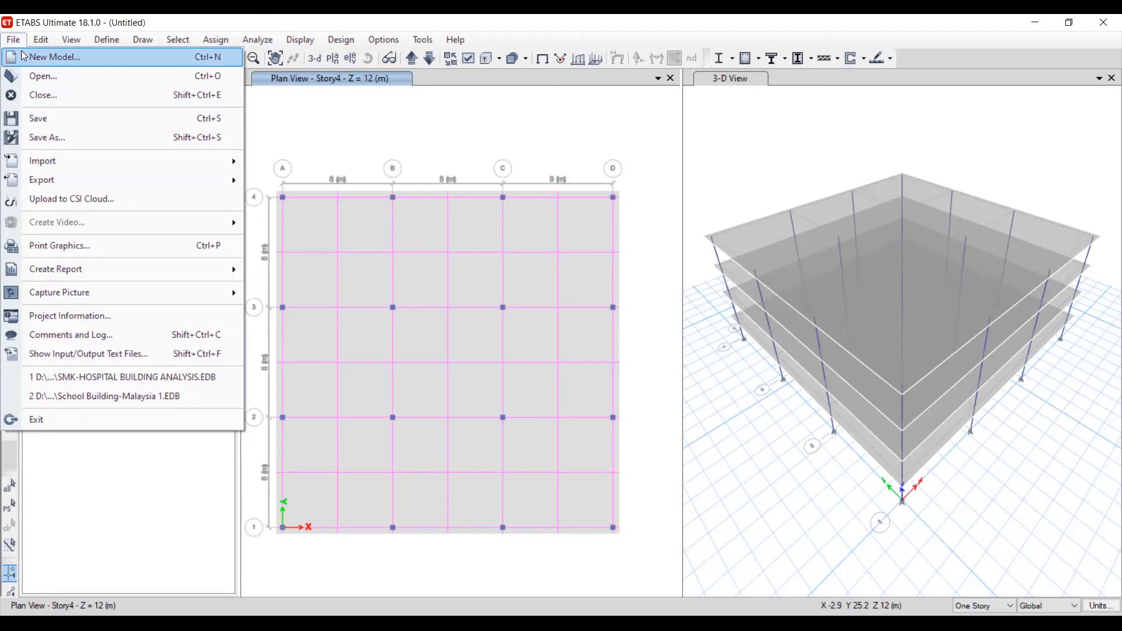
left_click(88, 52)
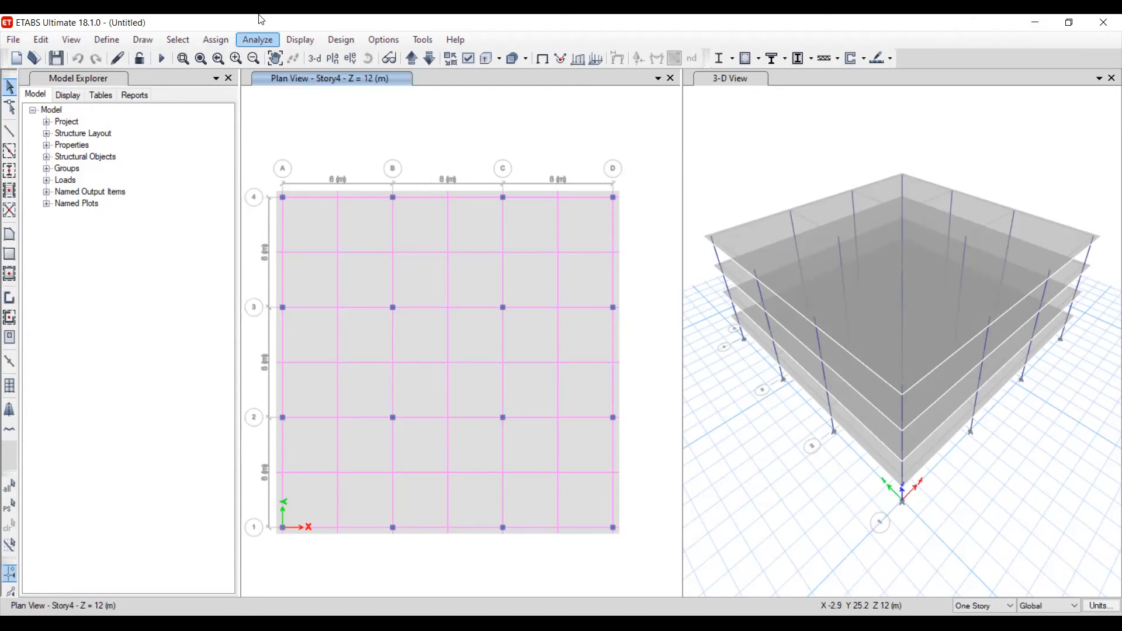
left_click(14, 39)
left_click(24, 57)
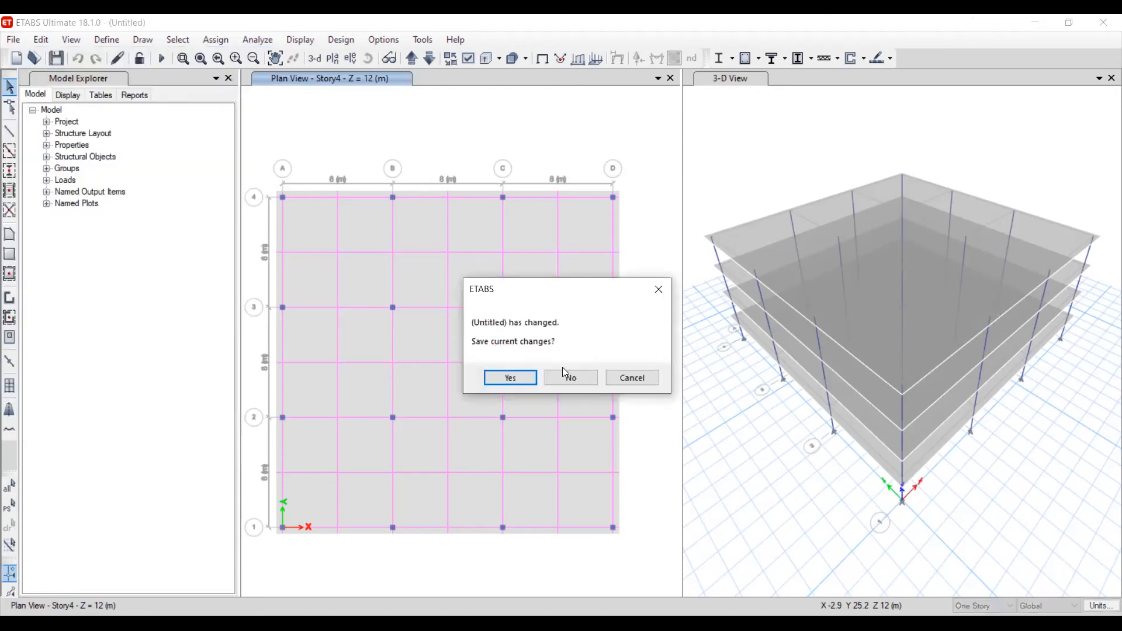
left_click(639, 383)
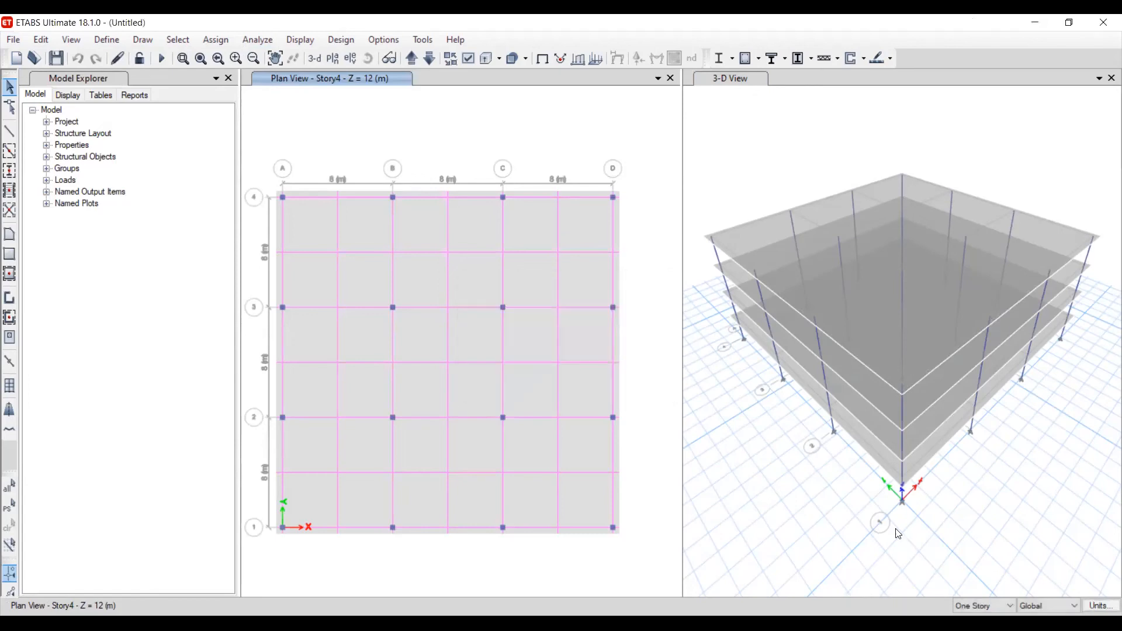
Open the full display units form and examine the length, force, temperature and label units of every item category
left_click(1099, 611)
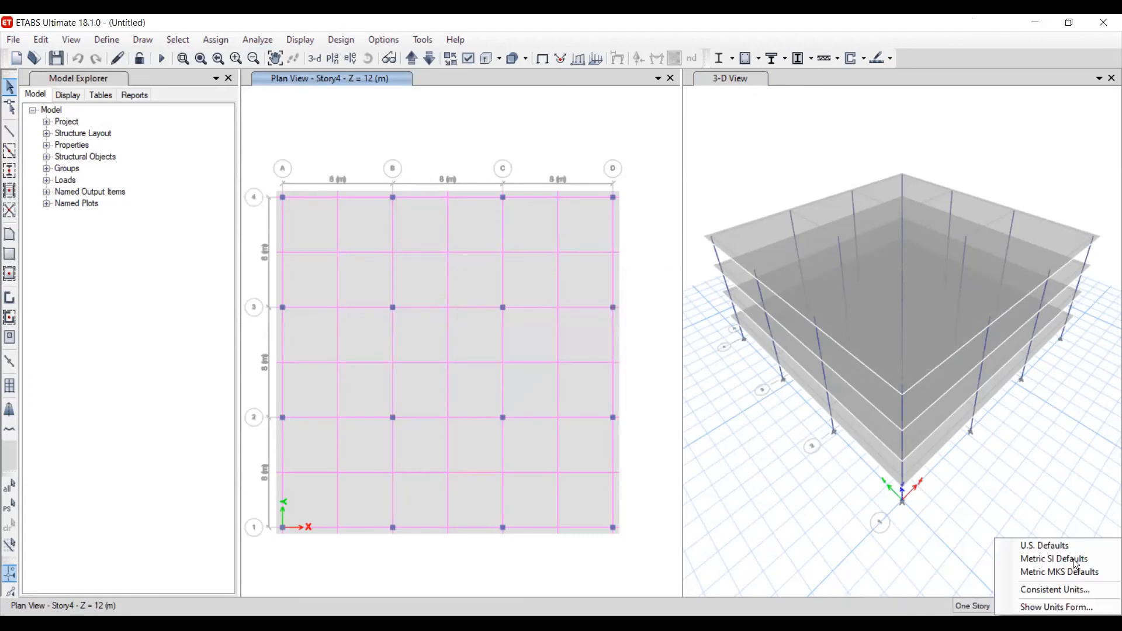
left_click(1058, 608)
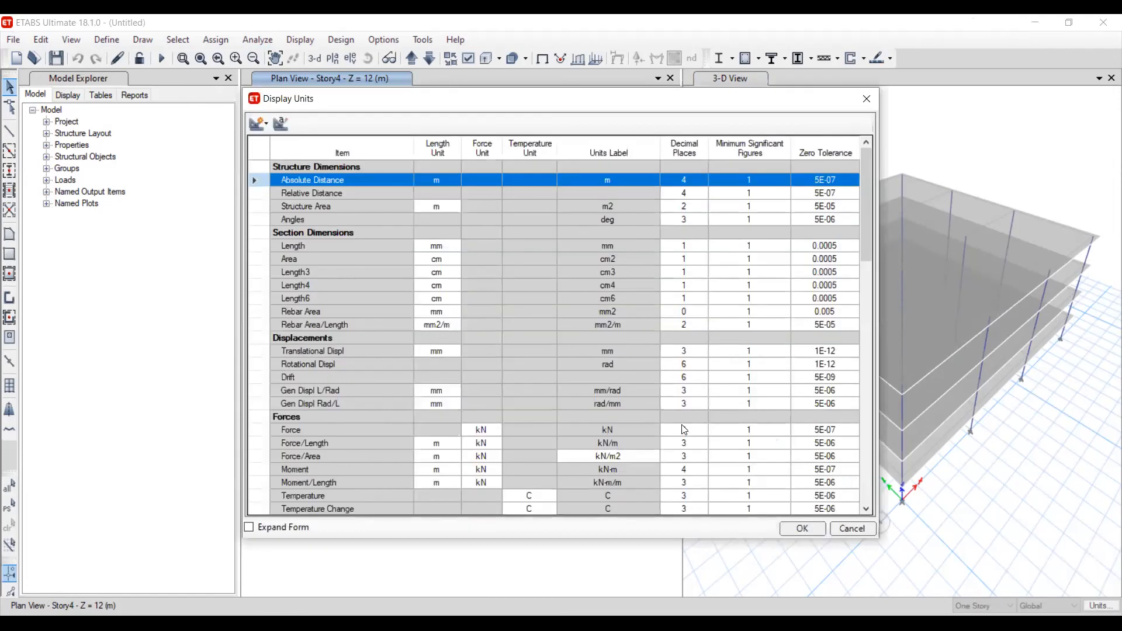
left_click_drag(866, 185, 868, 187)
scroll(326, 329, "down", 3)
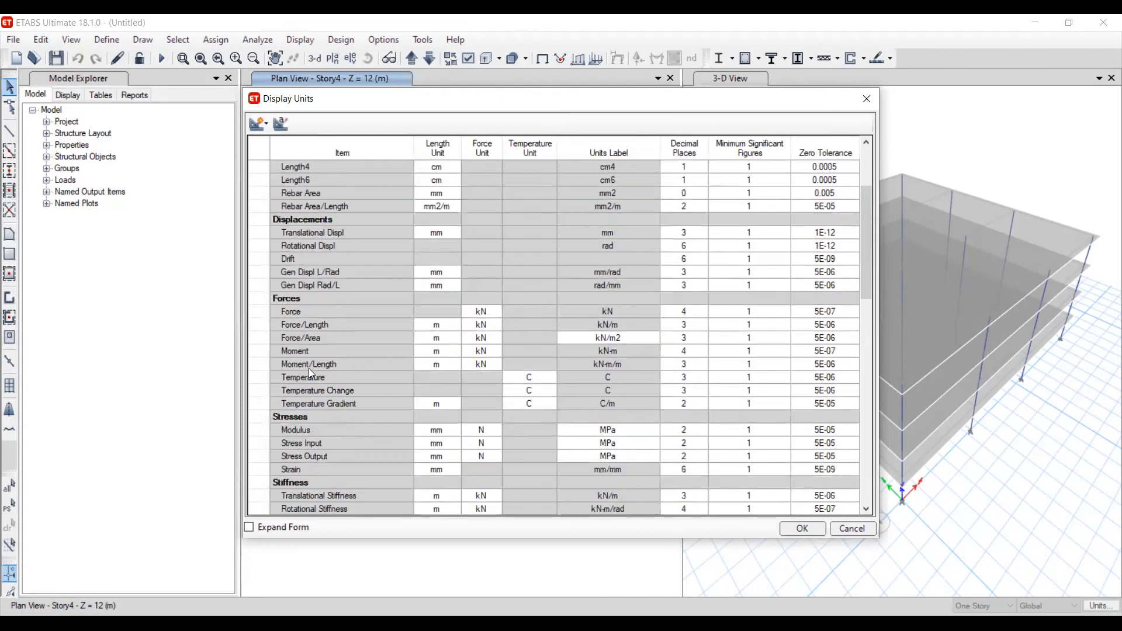
scroll(310, 374, "down", 15)
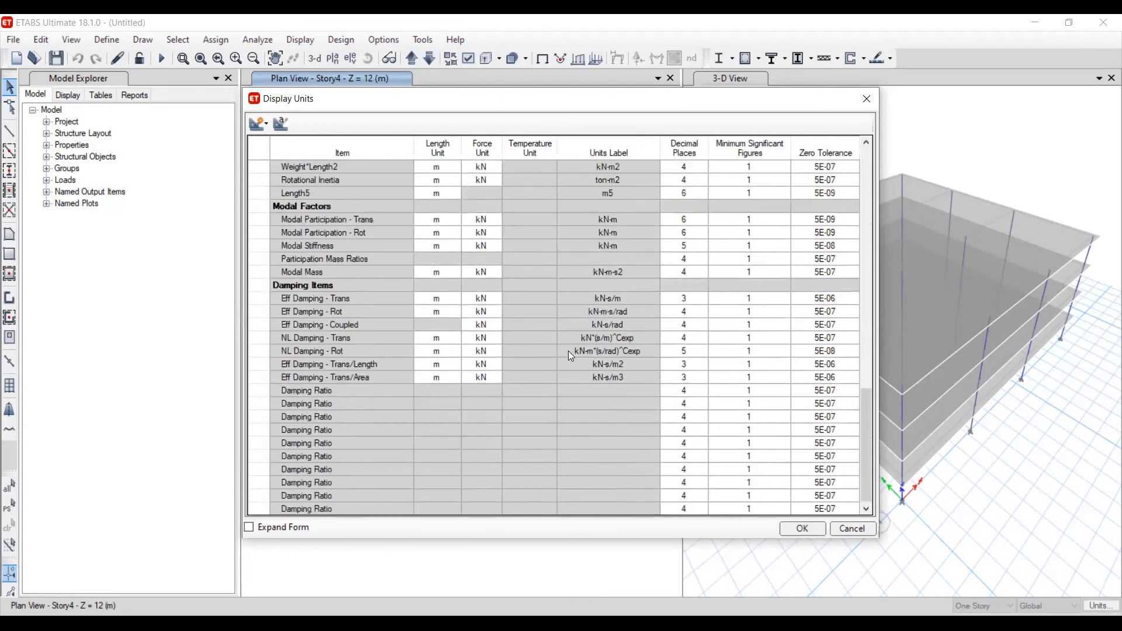
scroll(568, 351, "down", 1)
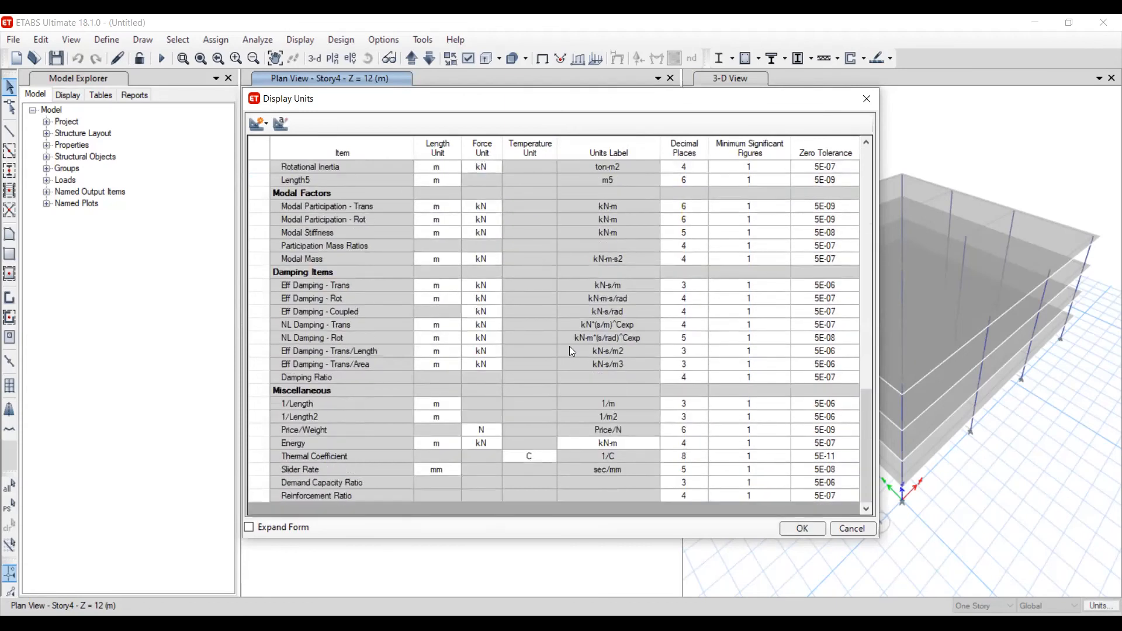
scroll(572, 351, "up", 15)
scroll(609, 273, "up", 3)
scroll(610, 304, "down", 3)
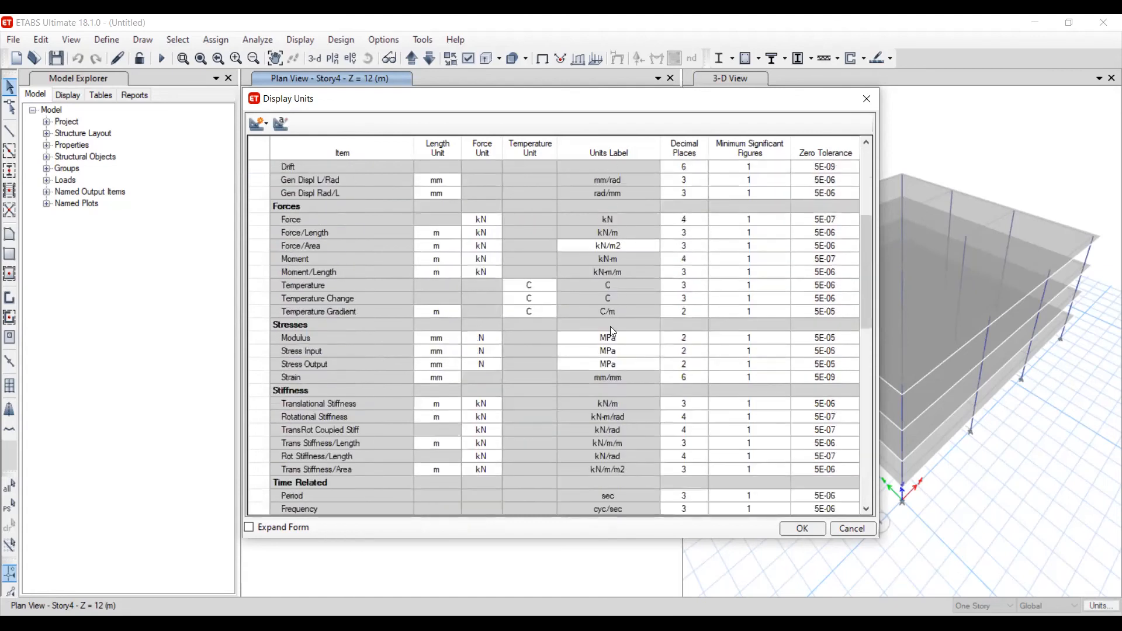
Look through the available unit labels and force units for the Modulus item under Stresses, changing nothing
left_click(642, 340)
left_click(655, 340)
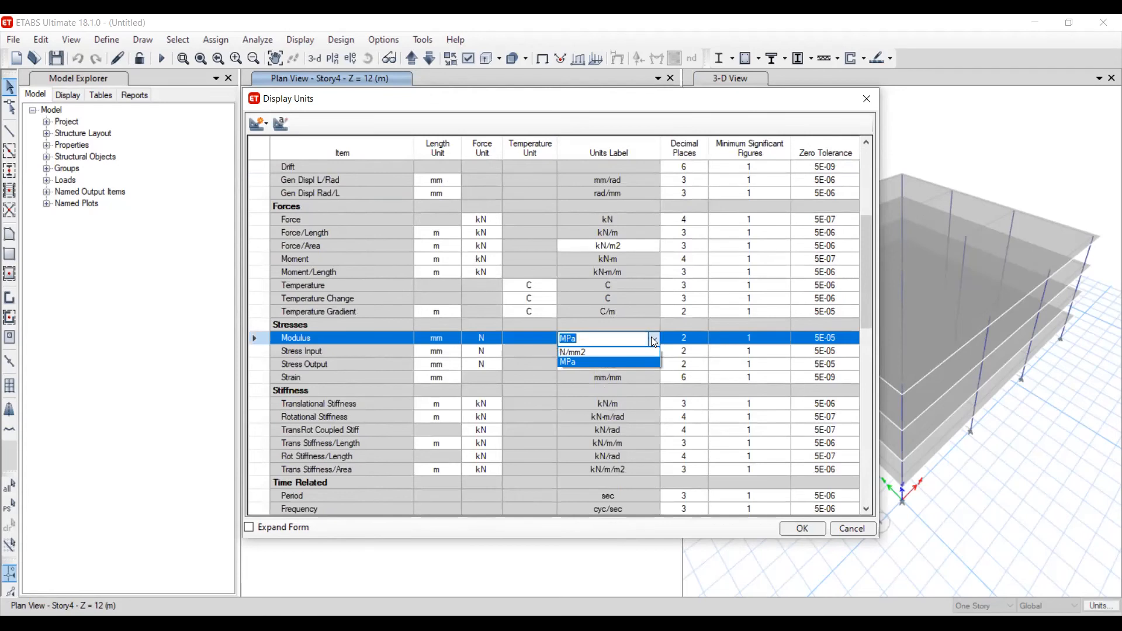
left_click(482, 339)
left_click(497, 339)
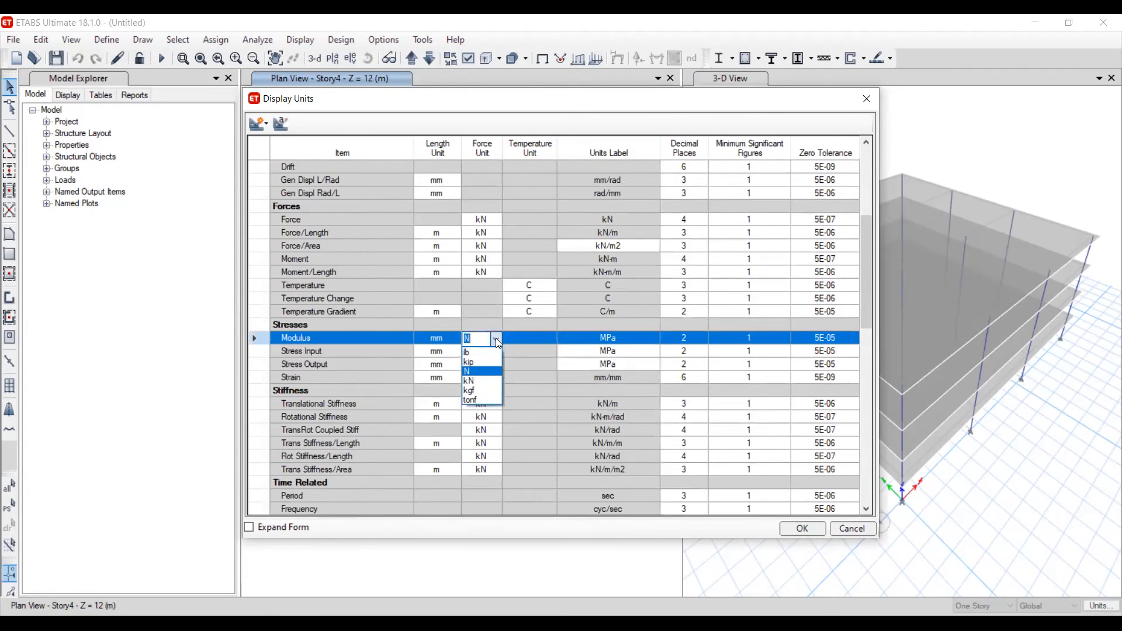
left_click(498, 340)
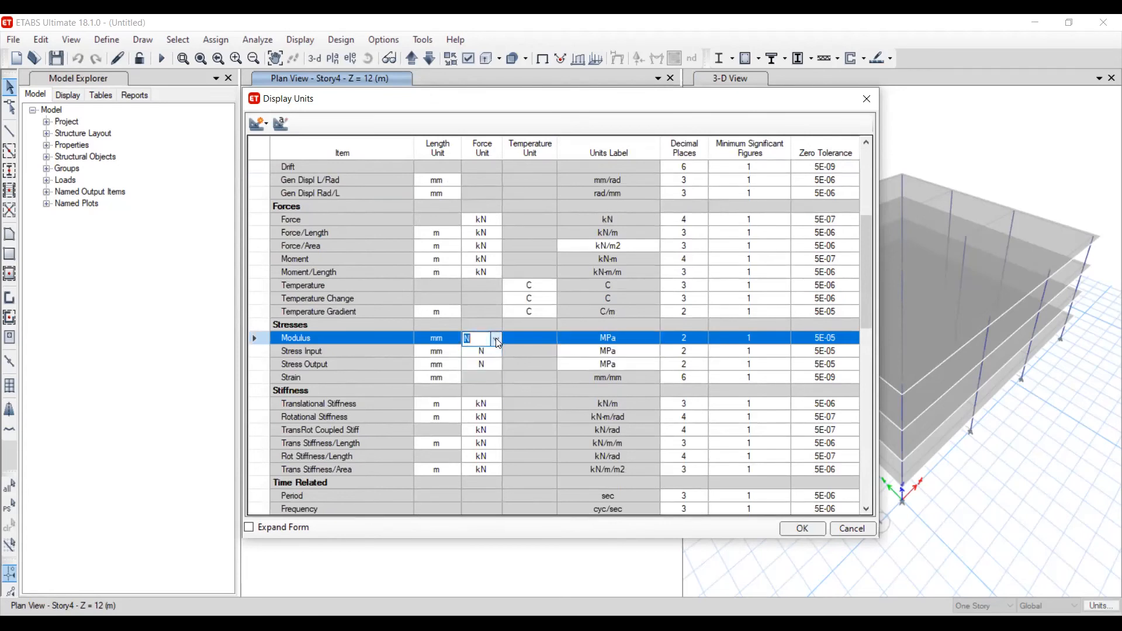
left_click(555, 182)
scroll(526, 222, "up", 2)
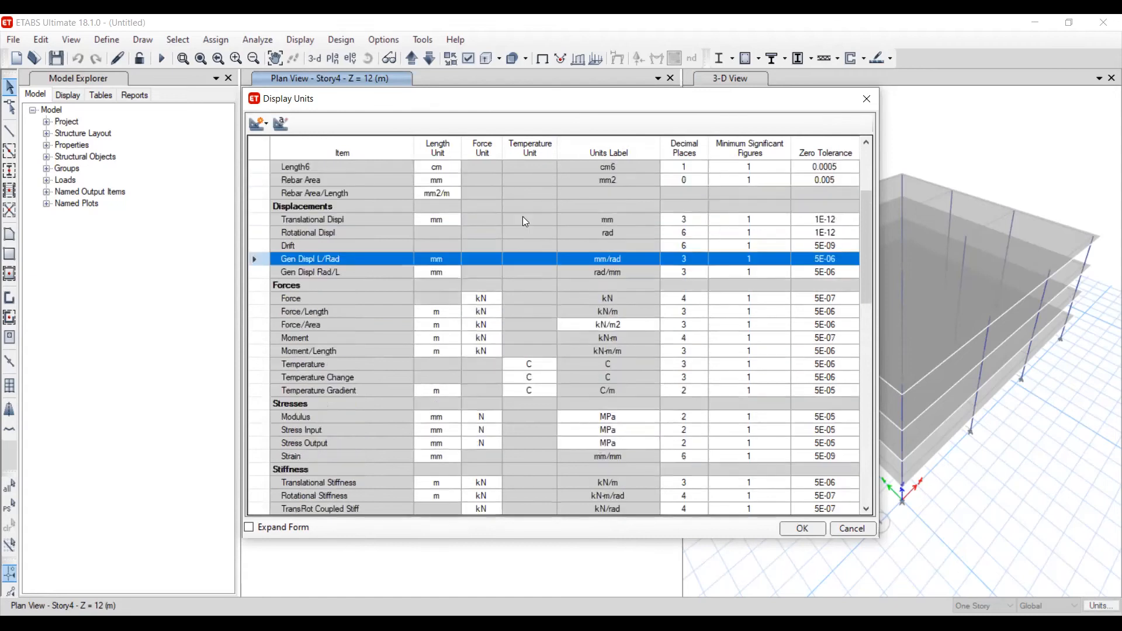
scroll(526, 222, "up", 3)
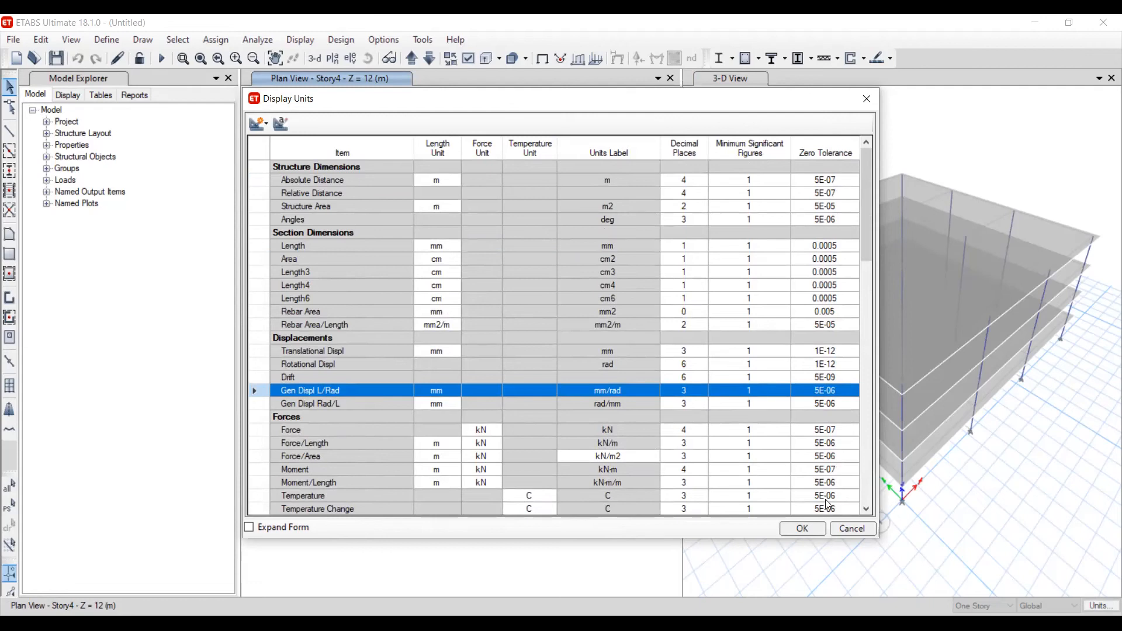
Check the length unit options for the Section Dimensions Length item and leave the display units form without changes
left_click(319, 248)
left_click(439, 246)
left_click(455, 247)
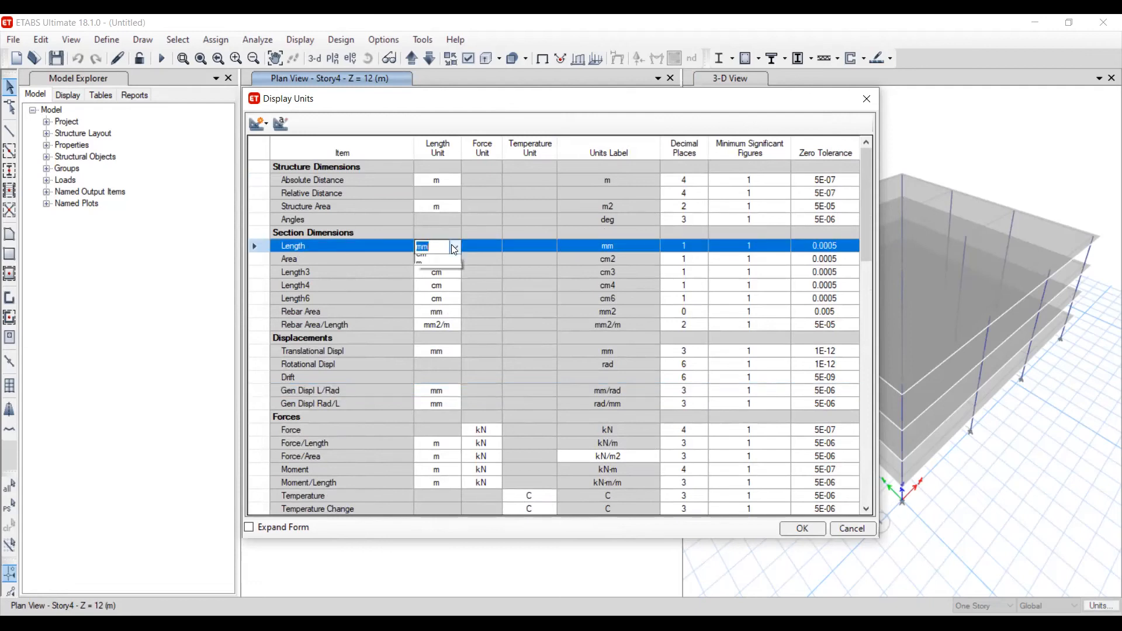
left_click(455, 247)
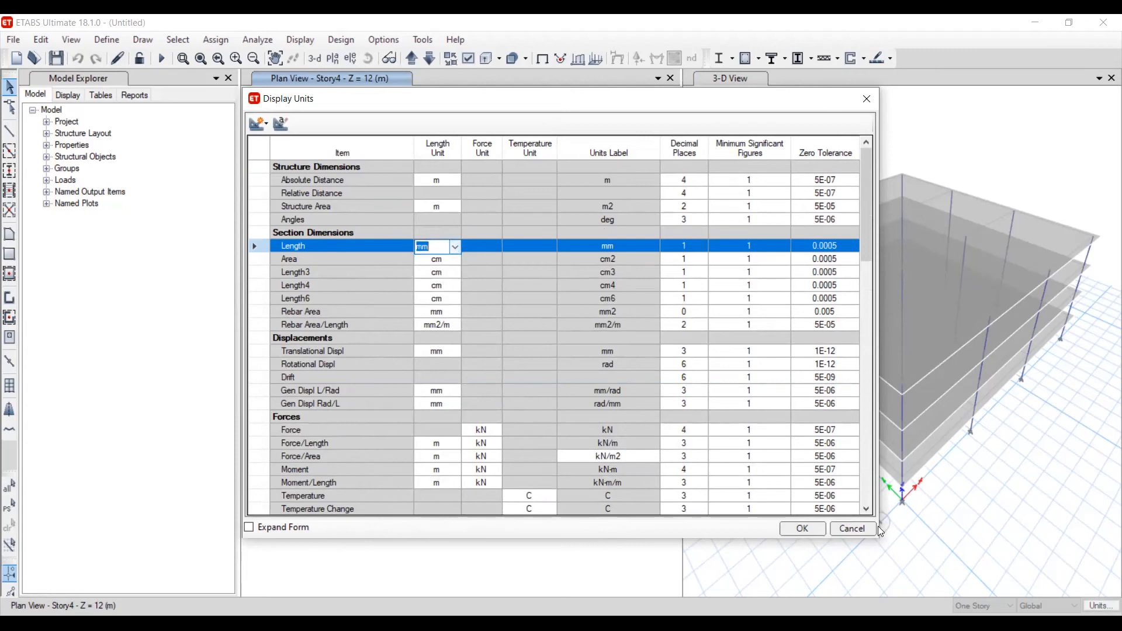
left_click(445, 220)
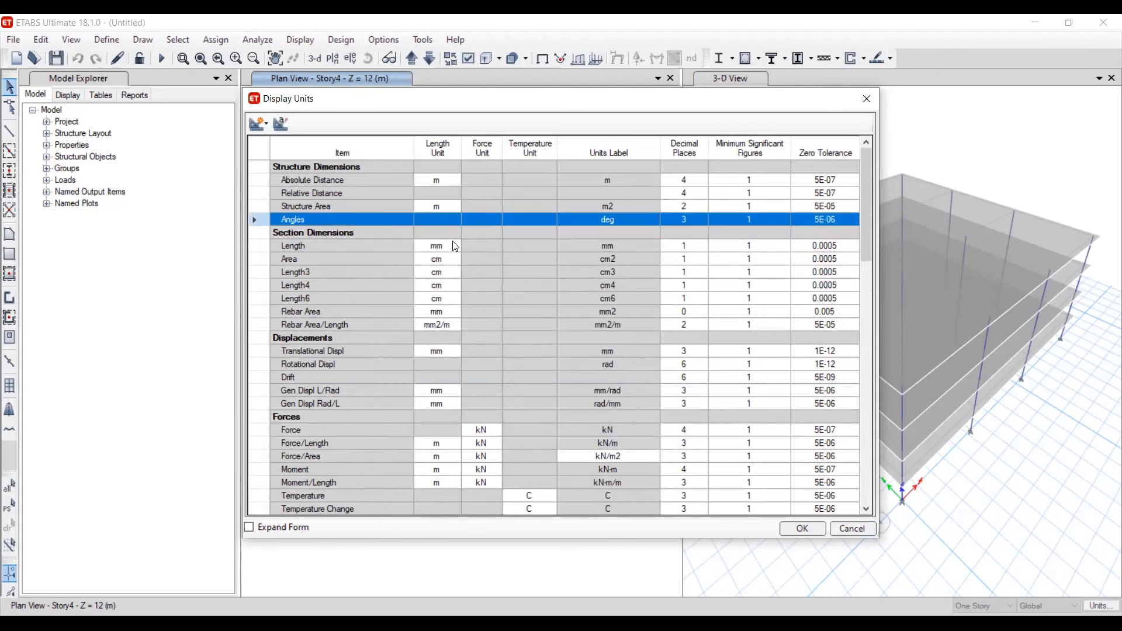
left_click(844, 531)
mouse_move(1106, 608)
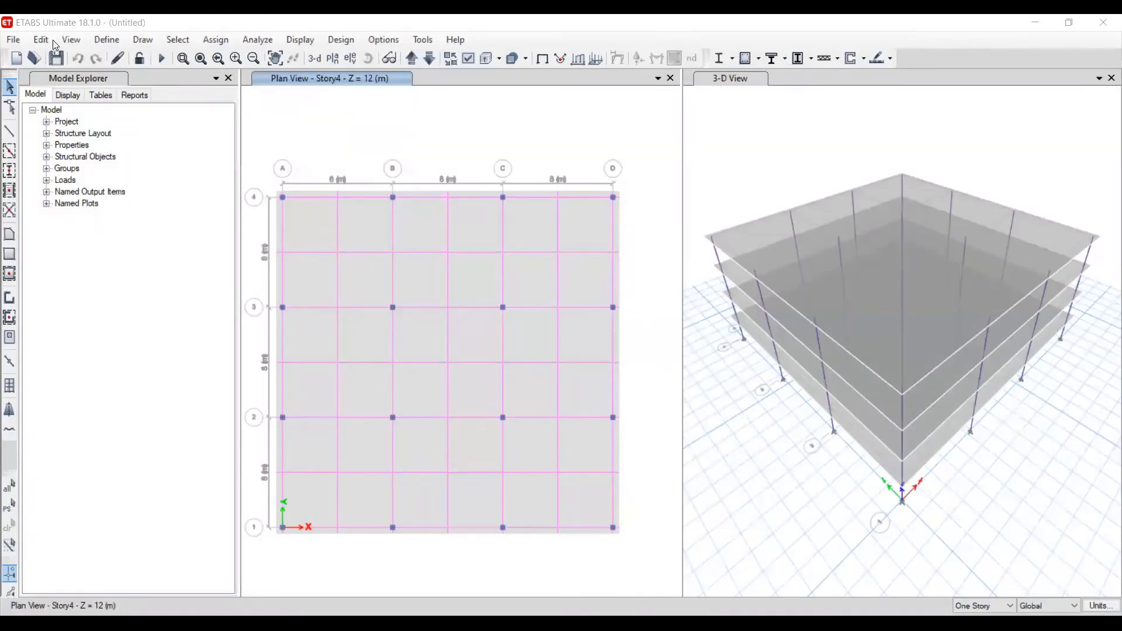
Replace the Story4 plan with the elevation view along grid line A, keeping the elevation chooser open
left_click(909, 151)
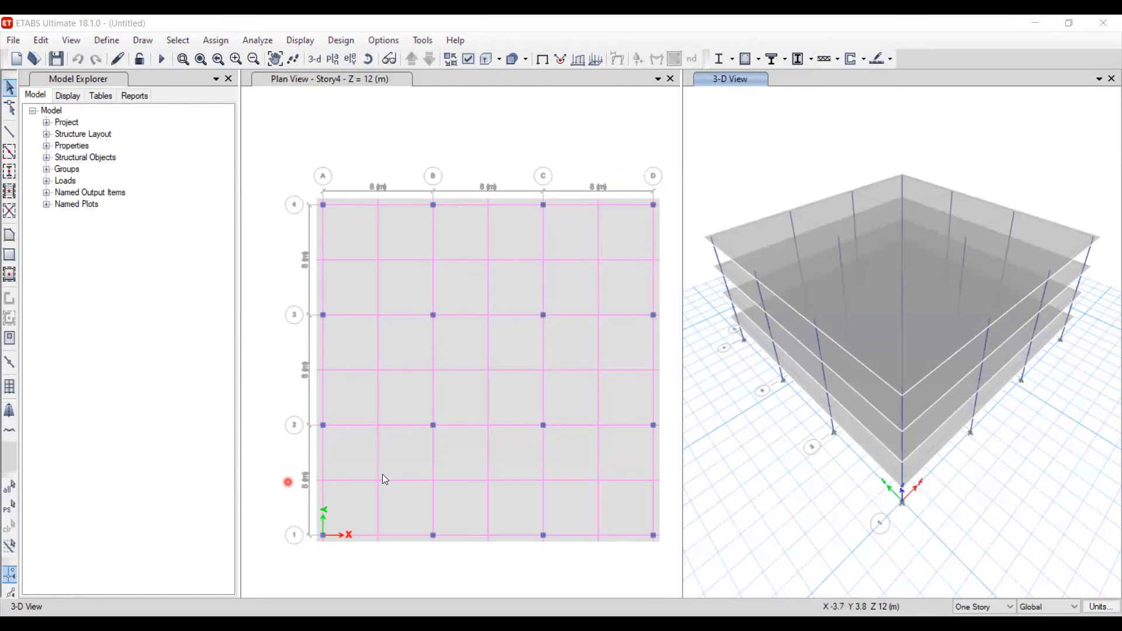
left_click(351, 83)
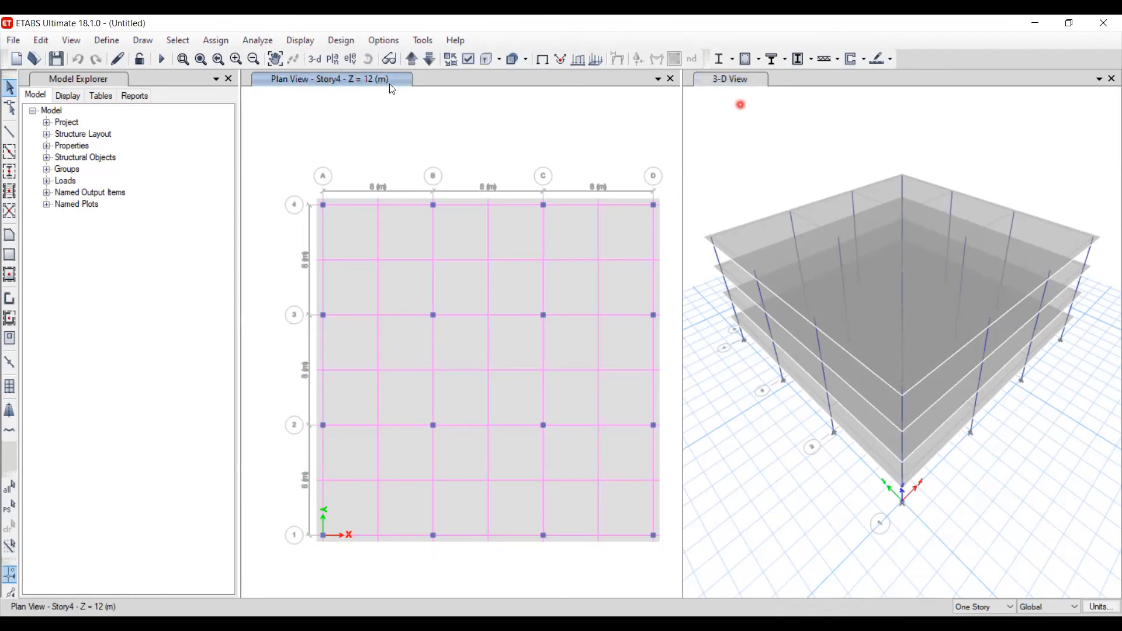
left_click(350, 59)
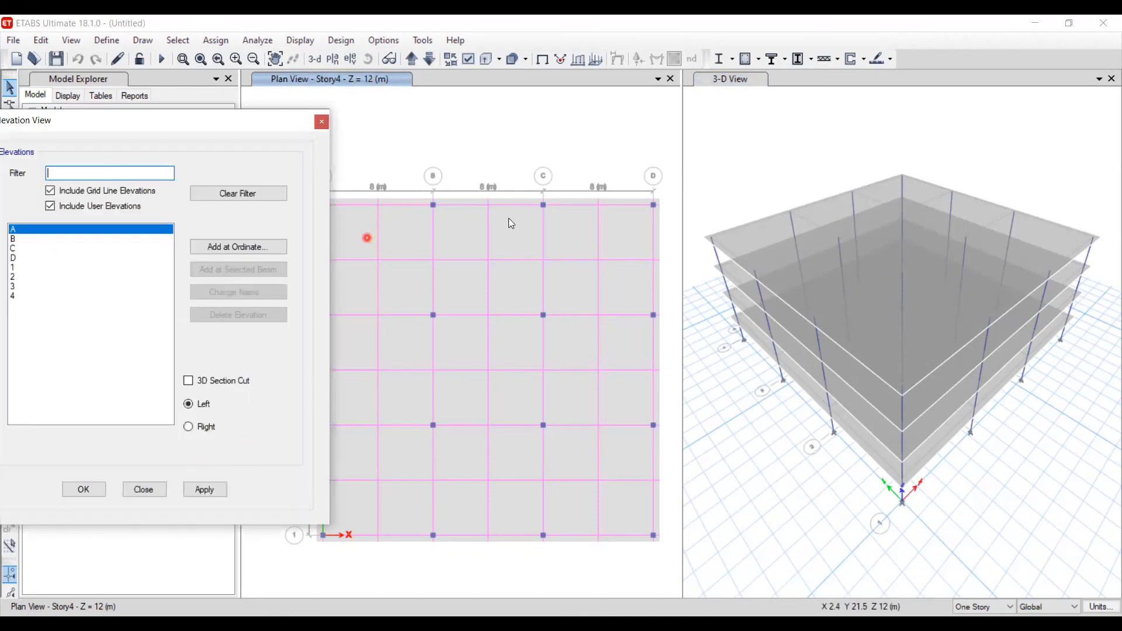
left_click_drag(173, 124, 223, 178)
left_click(257, 547)
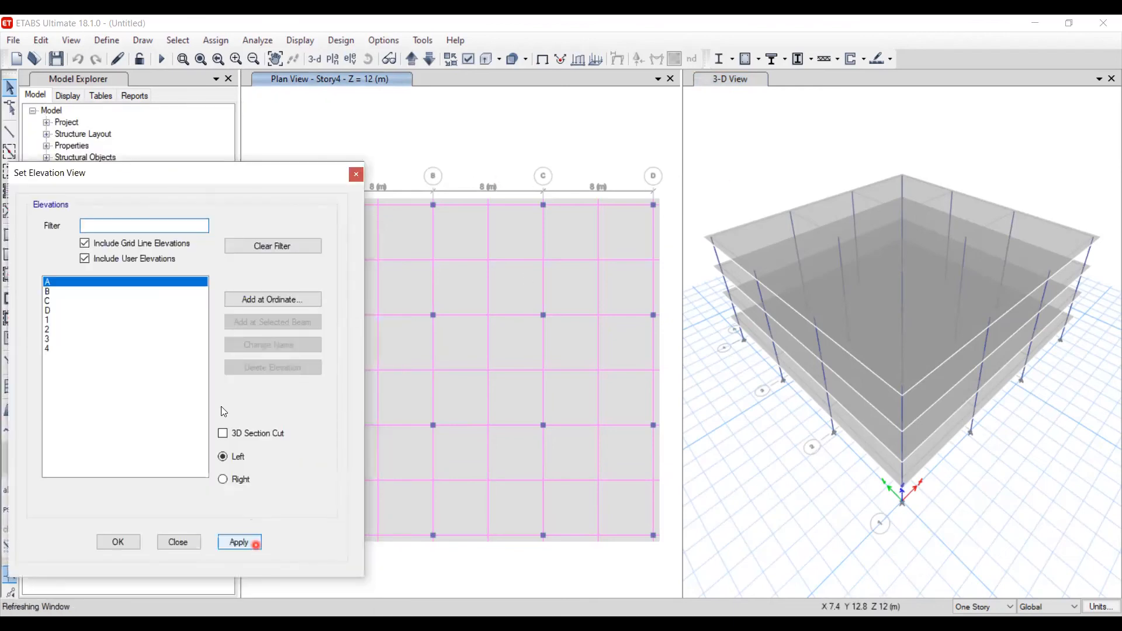
left_click_drag(218, 182, 81, 177)
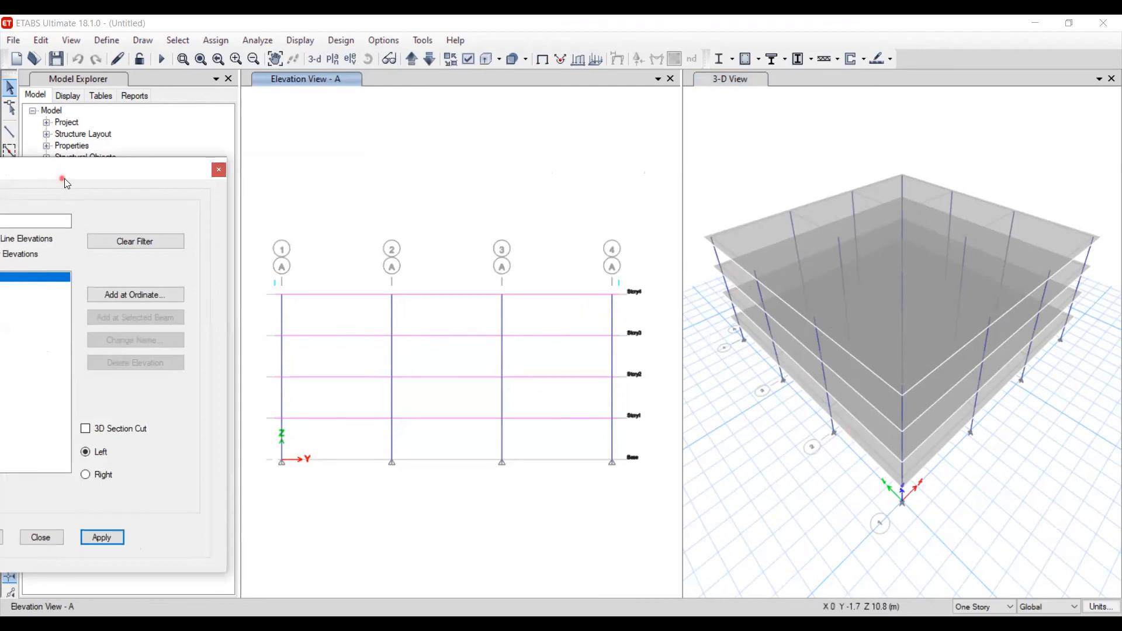
Display the elevation view along grid line B and examine its columns and story levels
left_click_drag(64, 178, 248, 178)
left_click(98, 295)
left_click(101, 287)
left_click(298, 538)
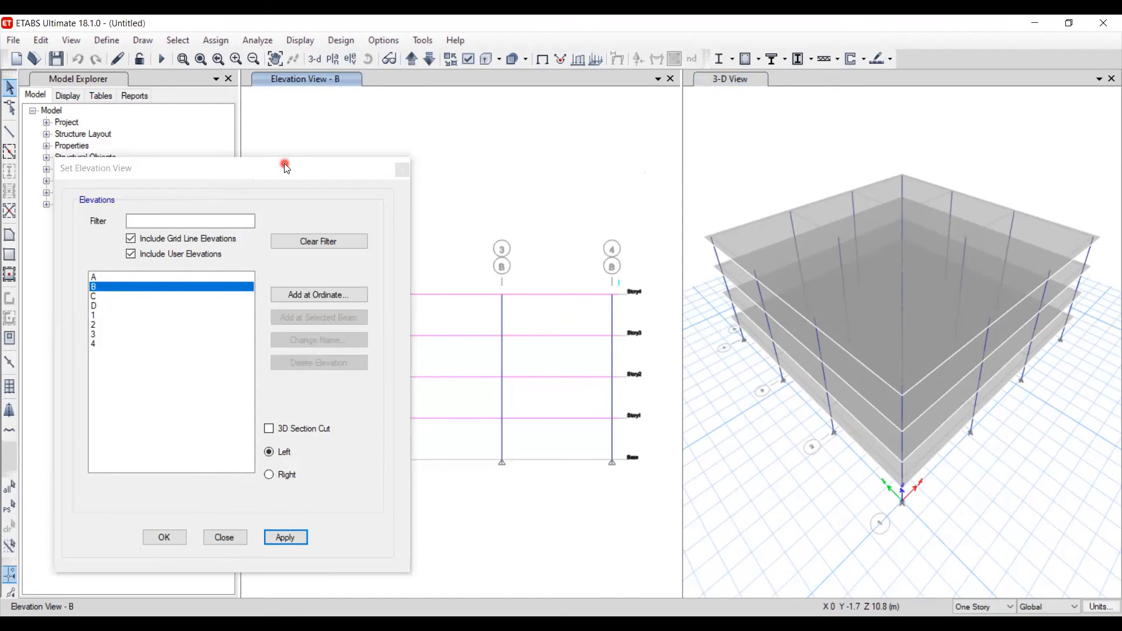
left_click_drag(287, 169, 131, 163)
left_click(99, 182)
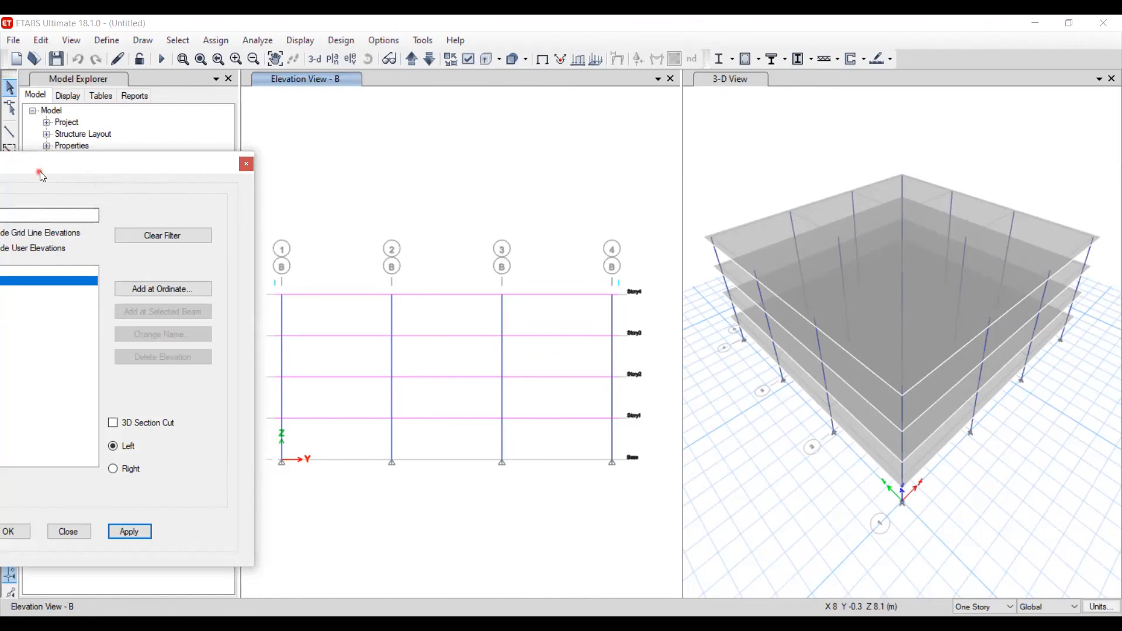
Display the elevation view along grid line C
left_click_drag(40, 171, 296, 148)
left_click(208, 275)
left_click(207, 270)
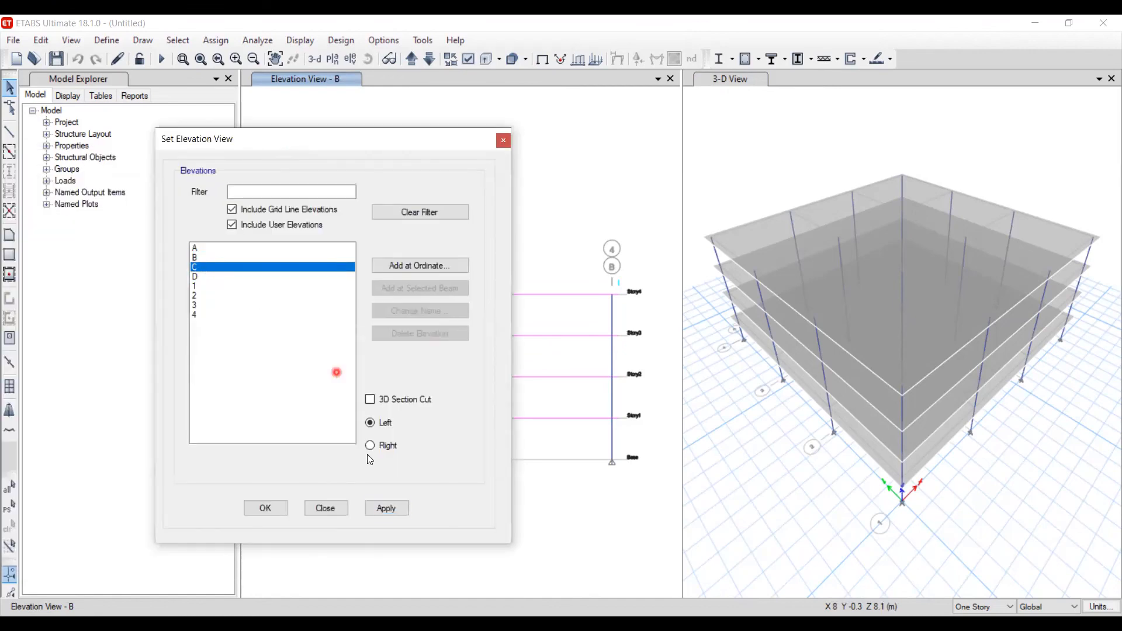
left_click(387, 508)
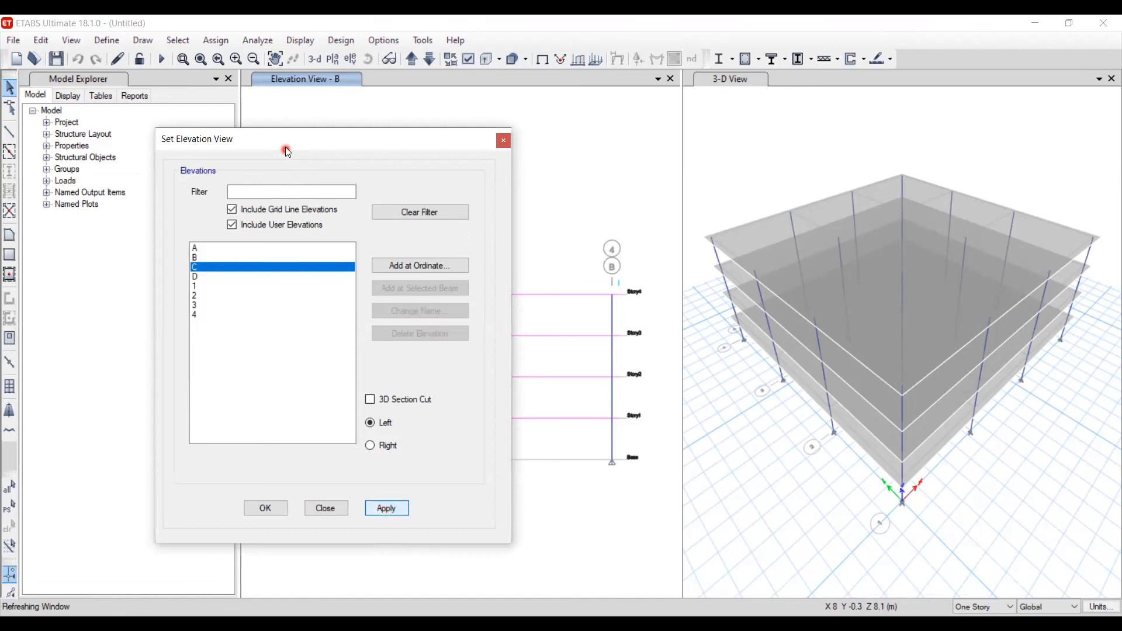
Display the elevation view along grid line 1 and examine its X and Z axes
left_click_drag(218, 160, 153, 179)
left_click(143, 307)
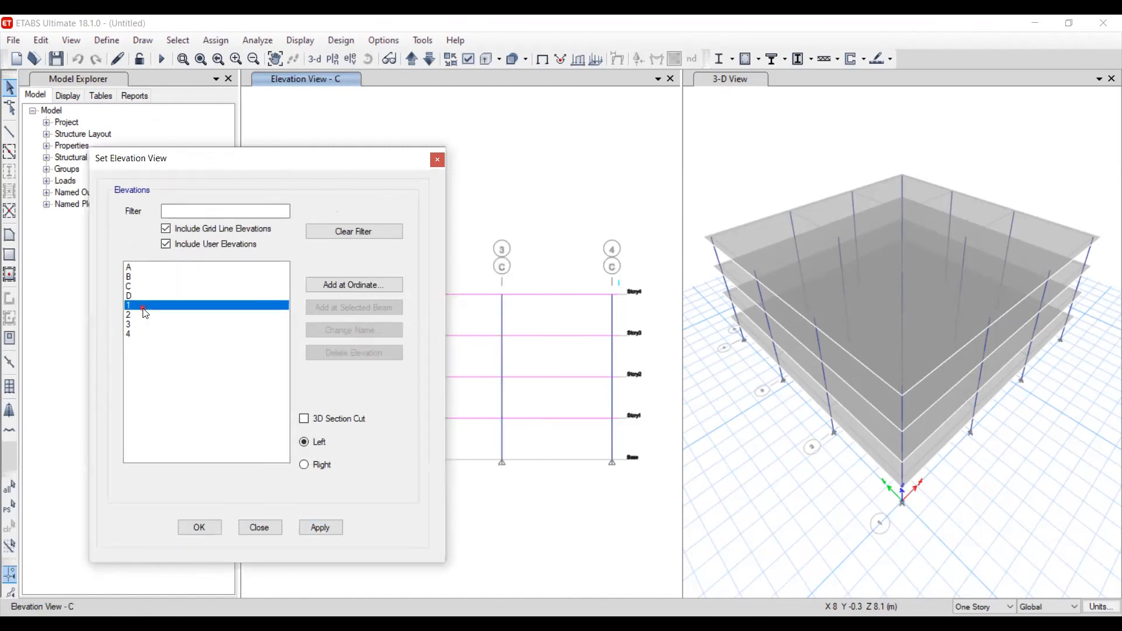
left_click(330, 529)
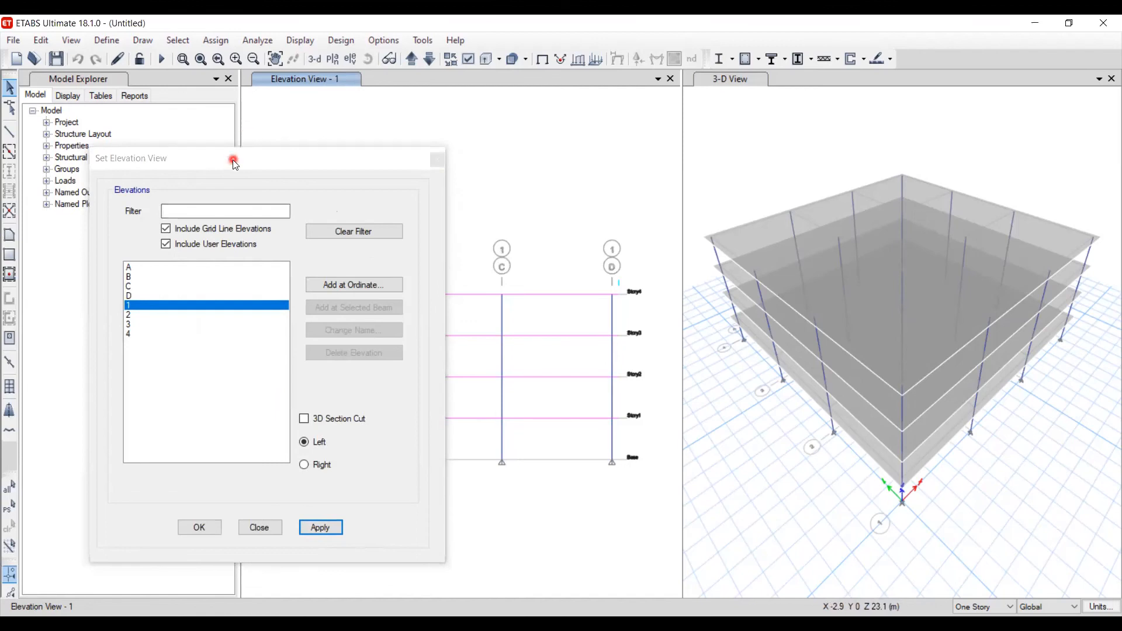
left_click_drag(3, 167, 1, 166)
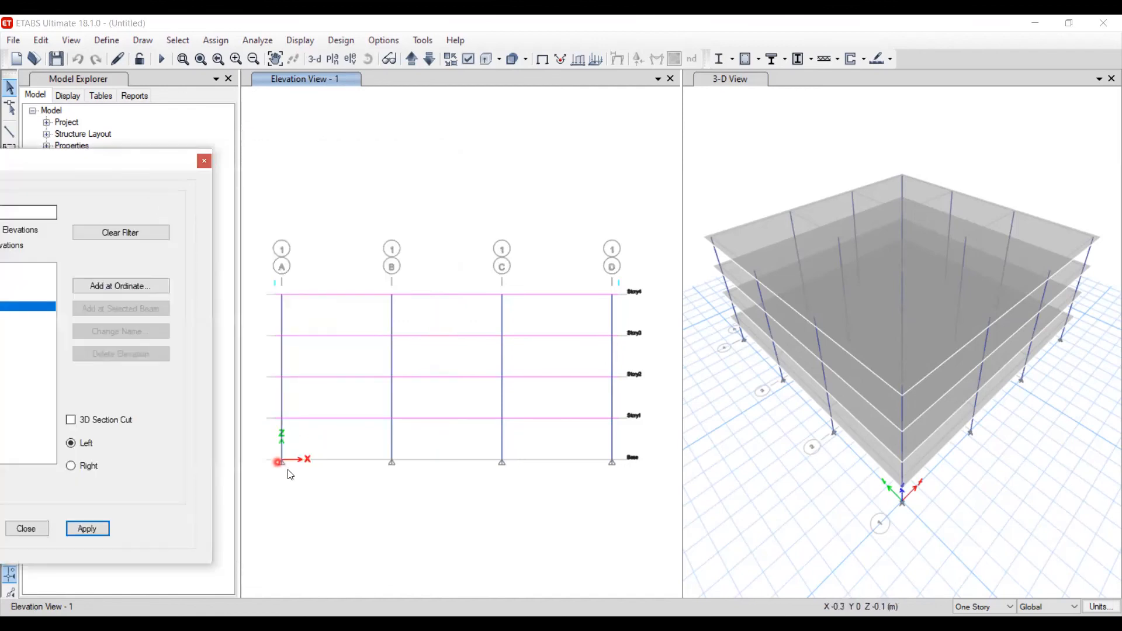
left_click(123, 159)
Switch from elevation 1 back to elevation C and compare its Y axis with the 3-D view
left_click_drag(127, 160, 373, 144)
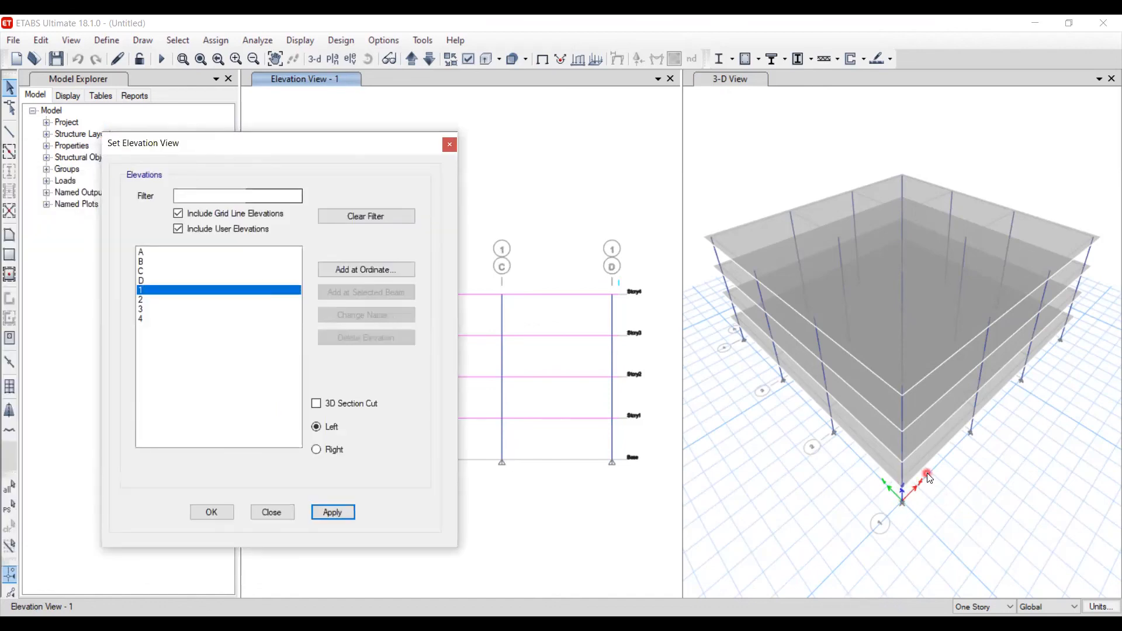
left_click(170, 271)
left_click(330, 511)
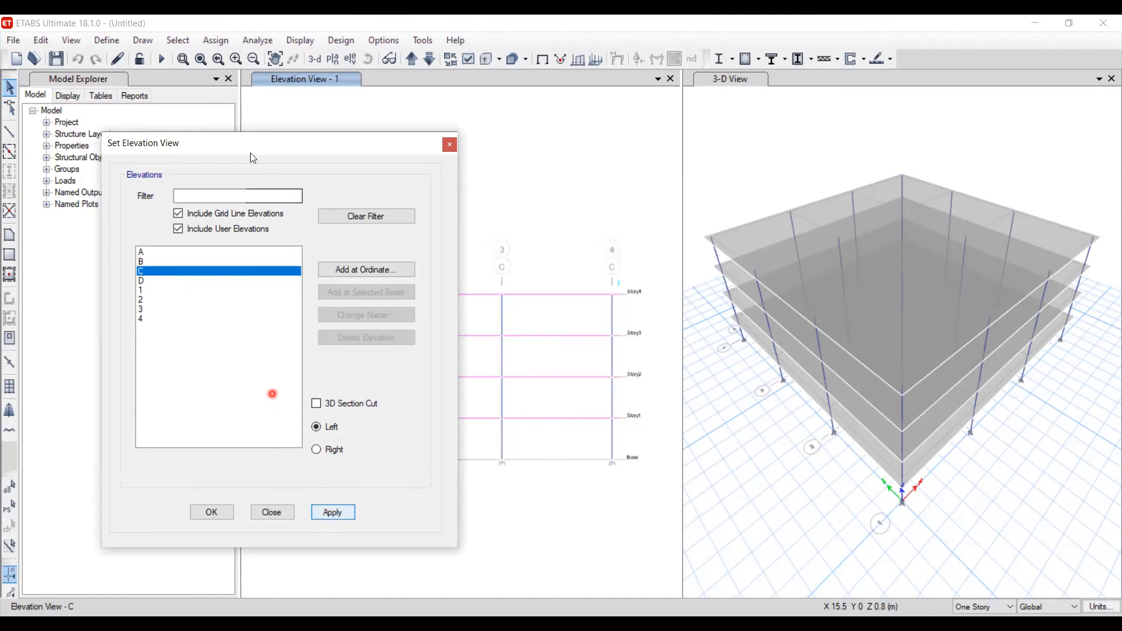
left_click_drag(288, 149, 11, 175)
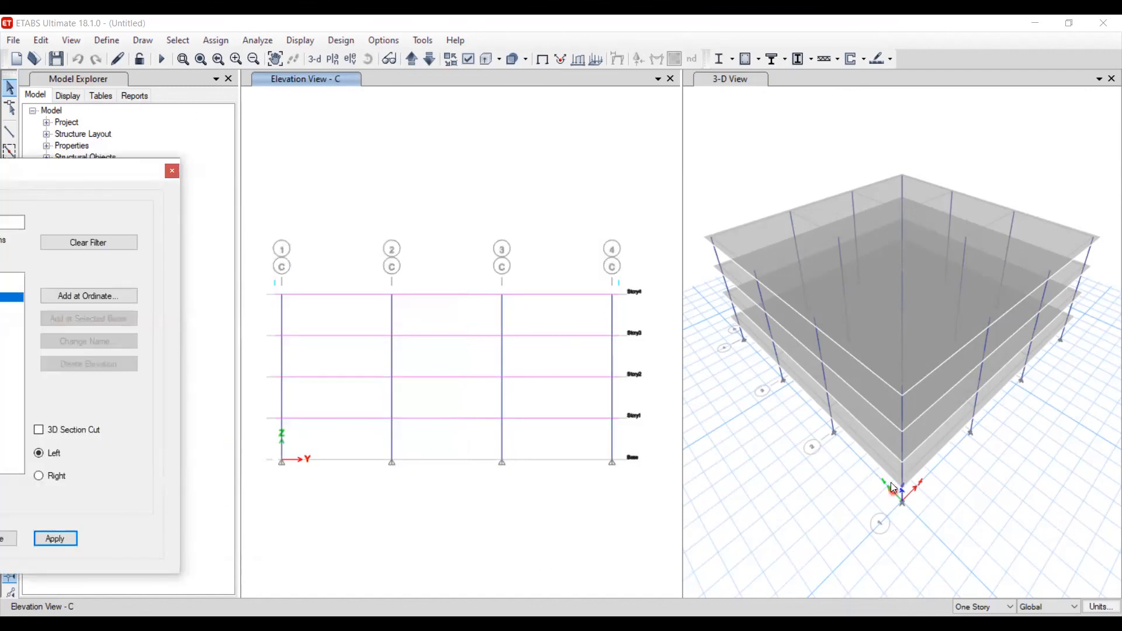
Replace the elevation view with the plan view of Story4 and check its elevation in the view title
left_click(175, 171)
left_click(624, 497)
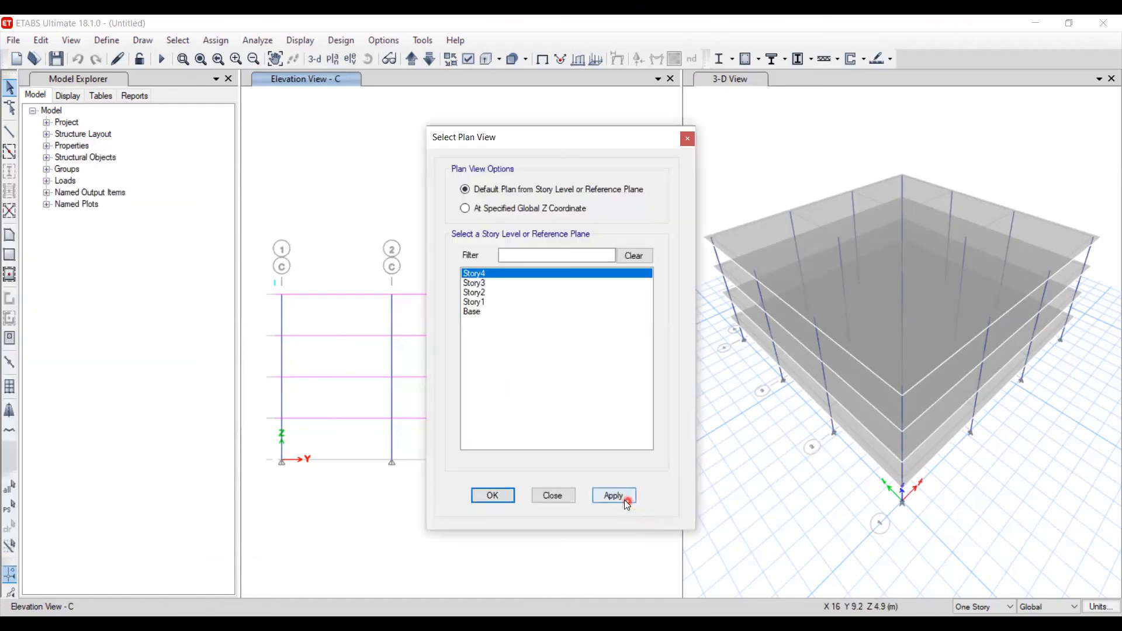
left_click(560, 495)
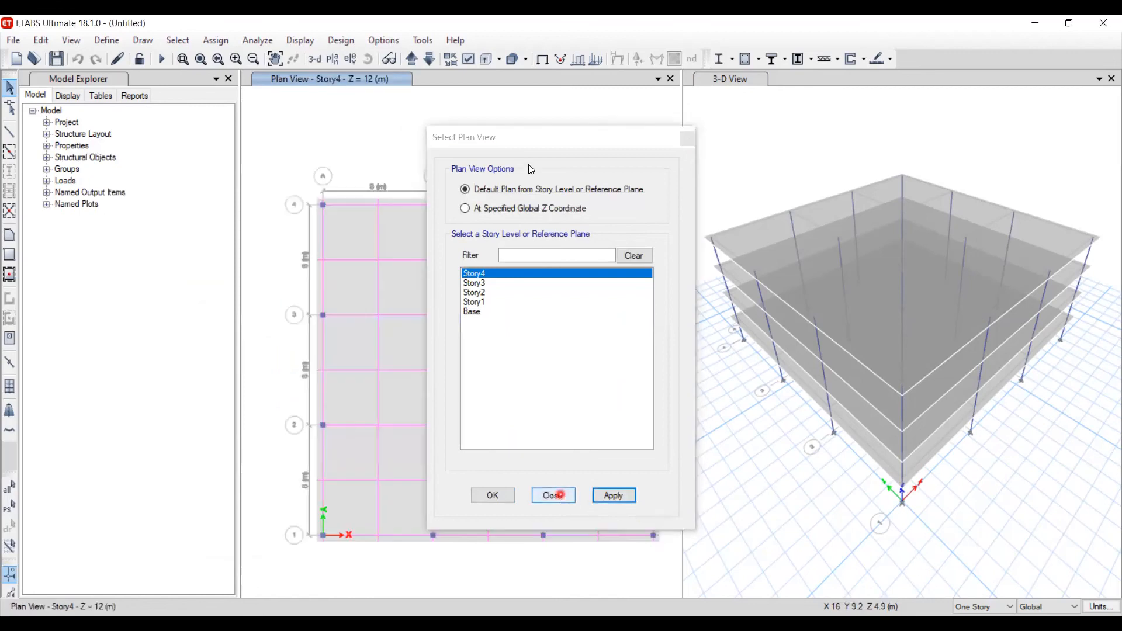
left_click_drag(480, 146, 1, 169)
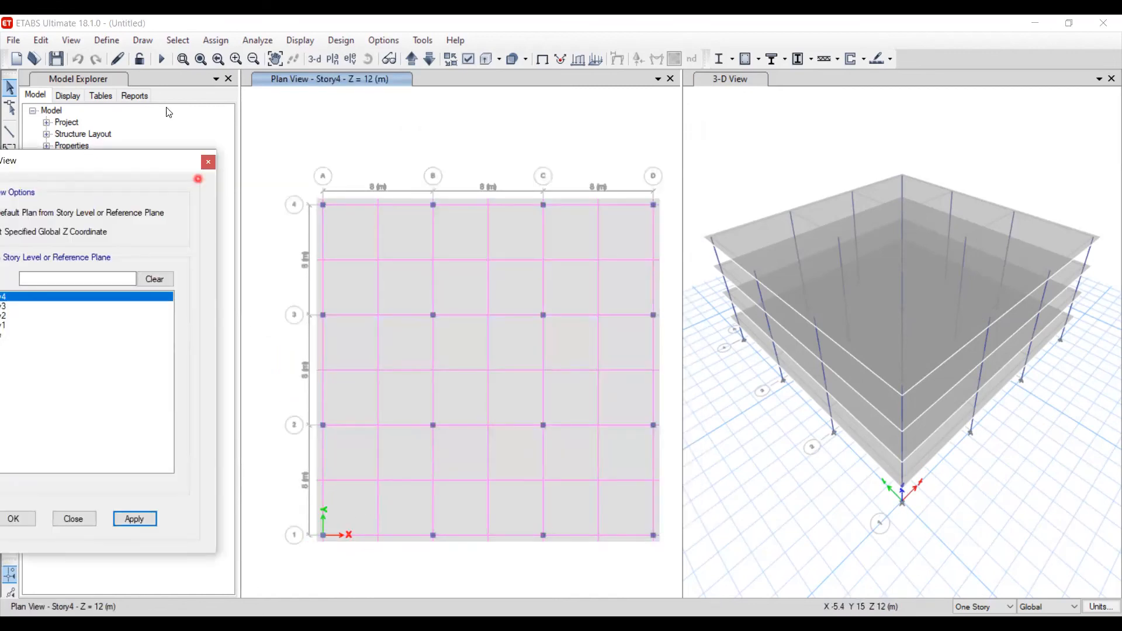
left_click_drag(98, 167, 243, 131)
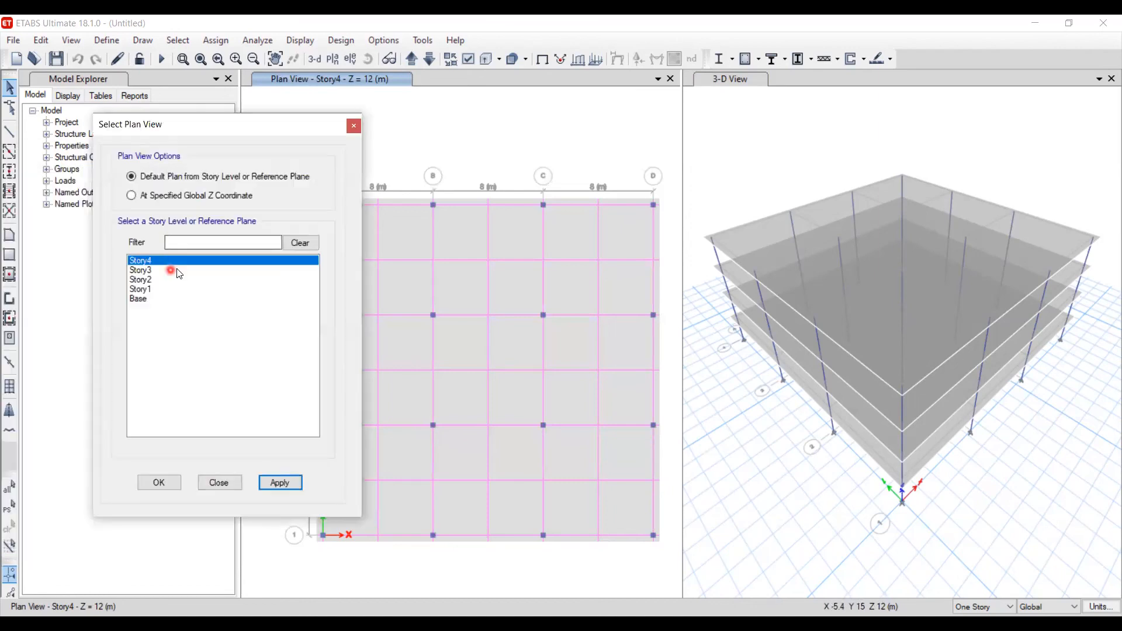
left_click(372, 82)
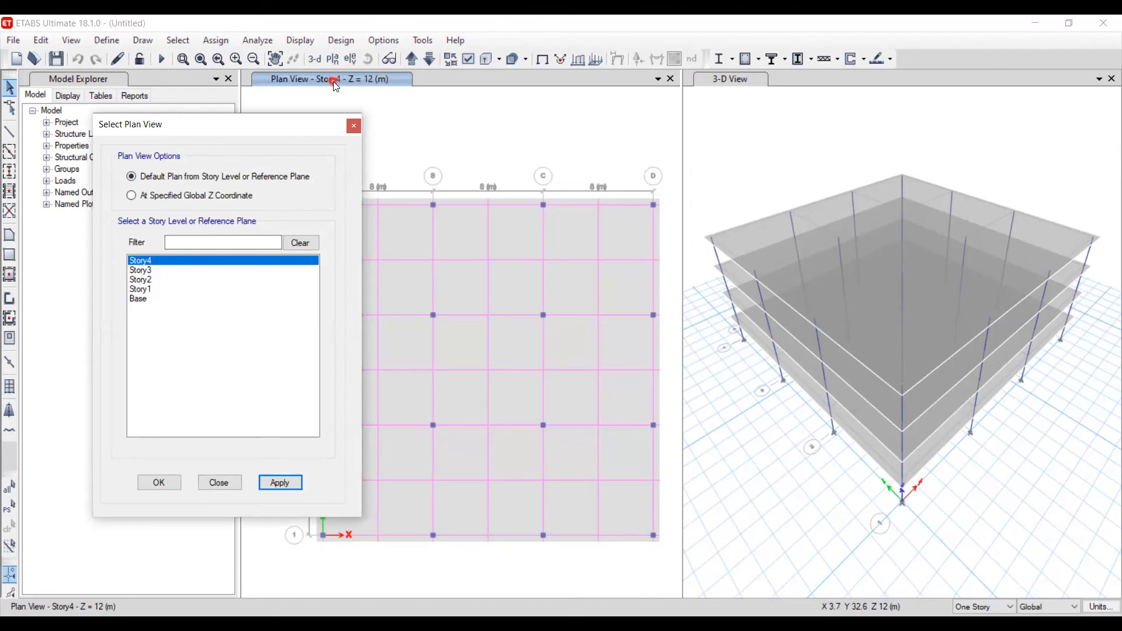
Display the plan view of Story3, followed by the plan view of Story2
left_click(170, 271)
left_click(280, 482)
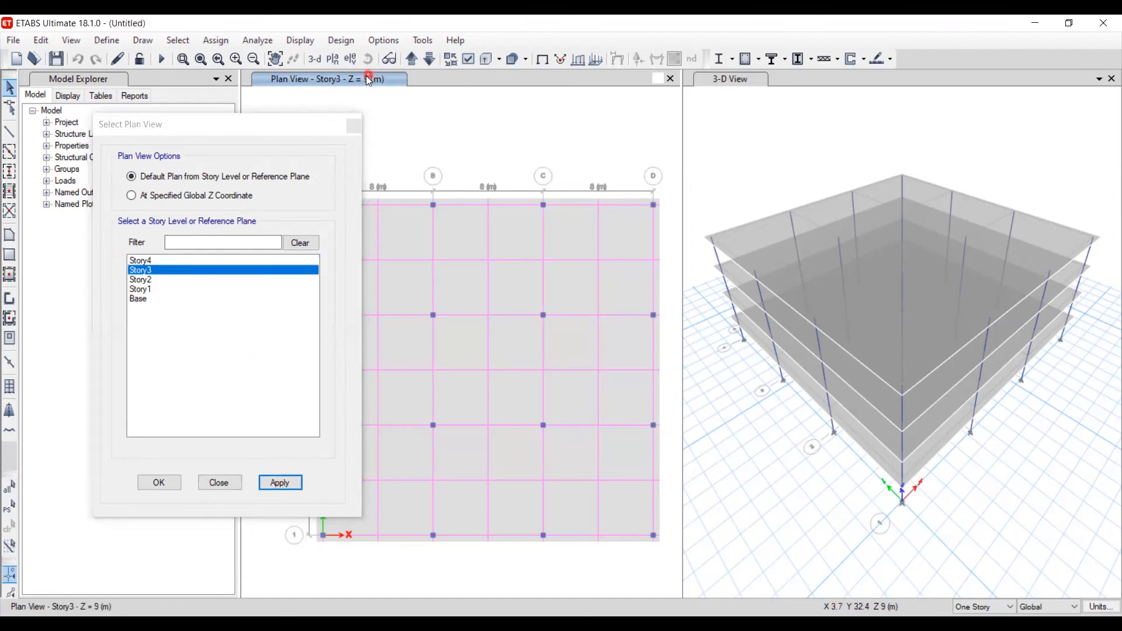
left_click(161, 274)
left_click(162, 279)
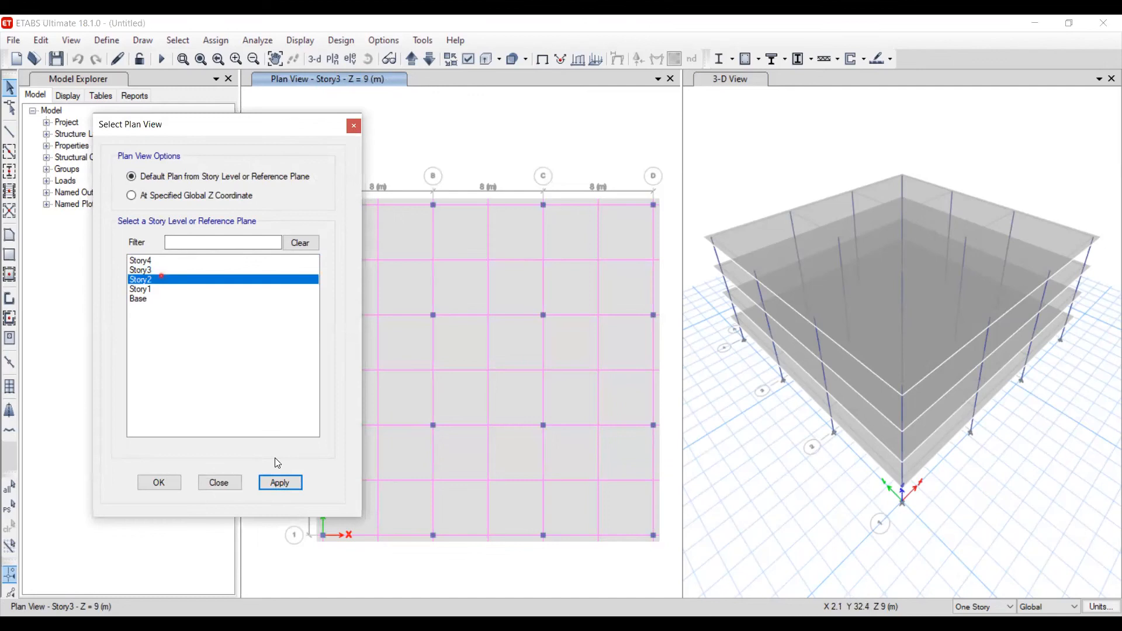
left_click(283, 483)
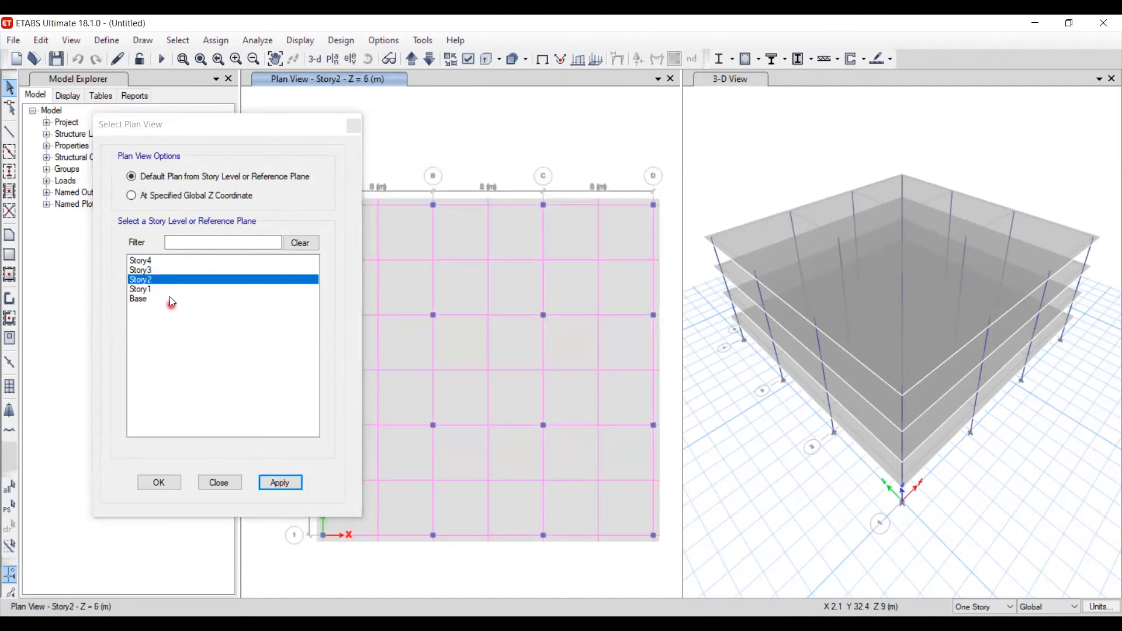
Display the plan views of Story1 and Base, and compare the Base plan's X and Y axes with the 3-D view
left_click(286, 483)
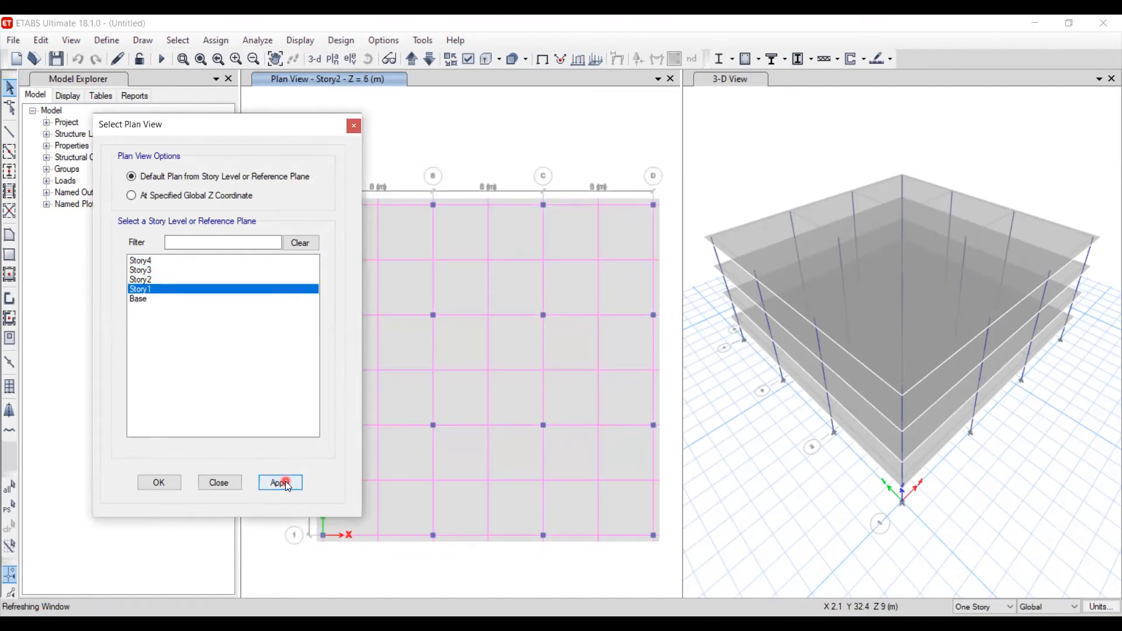
left_click(161, 299)
left_click(267, 483)
left_click(232, 484)
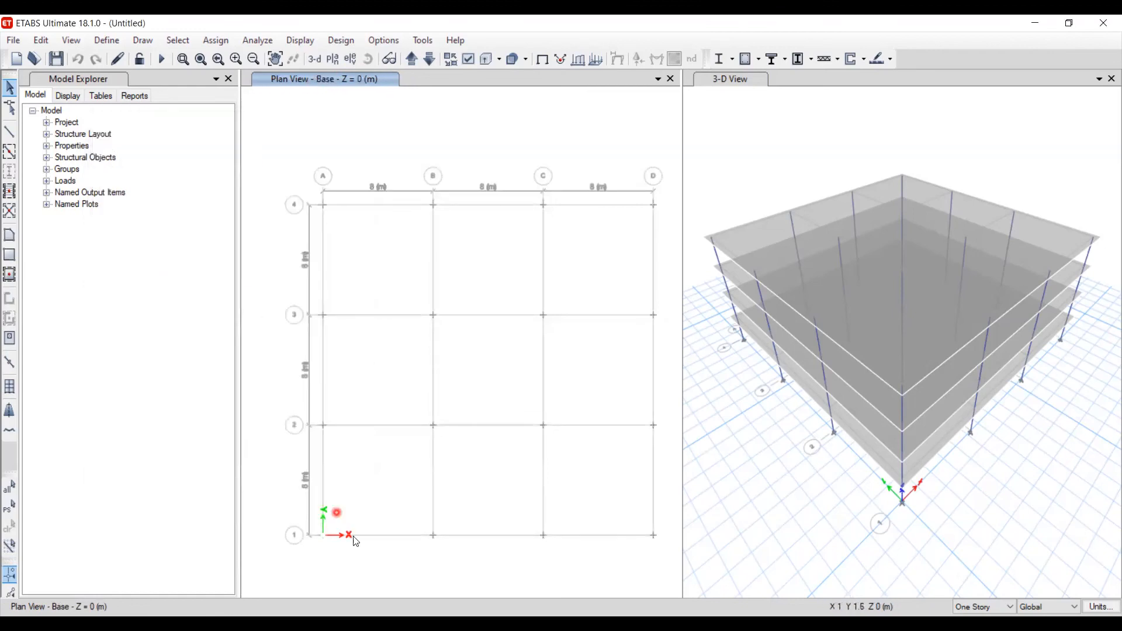
left_click(727, 83)
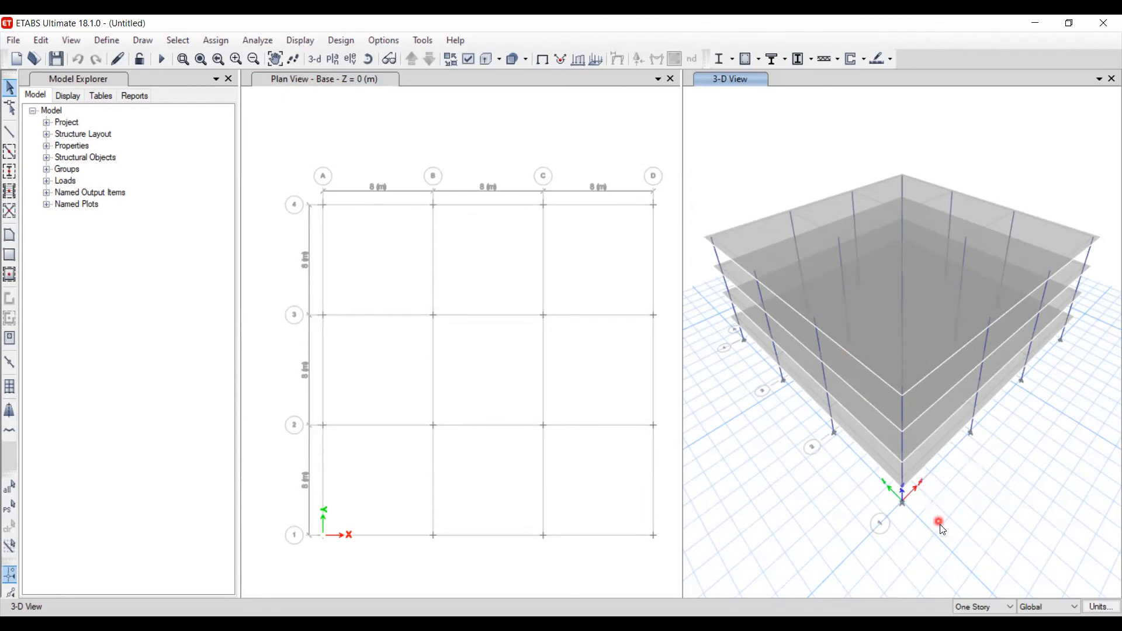
Examine the full display units list, from structure dimensions through forces, stresses and mass to miscellaneous items
left_click(1100, 605)
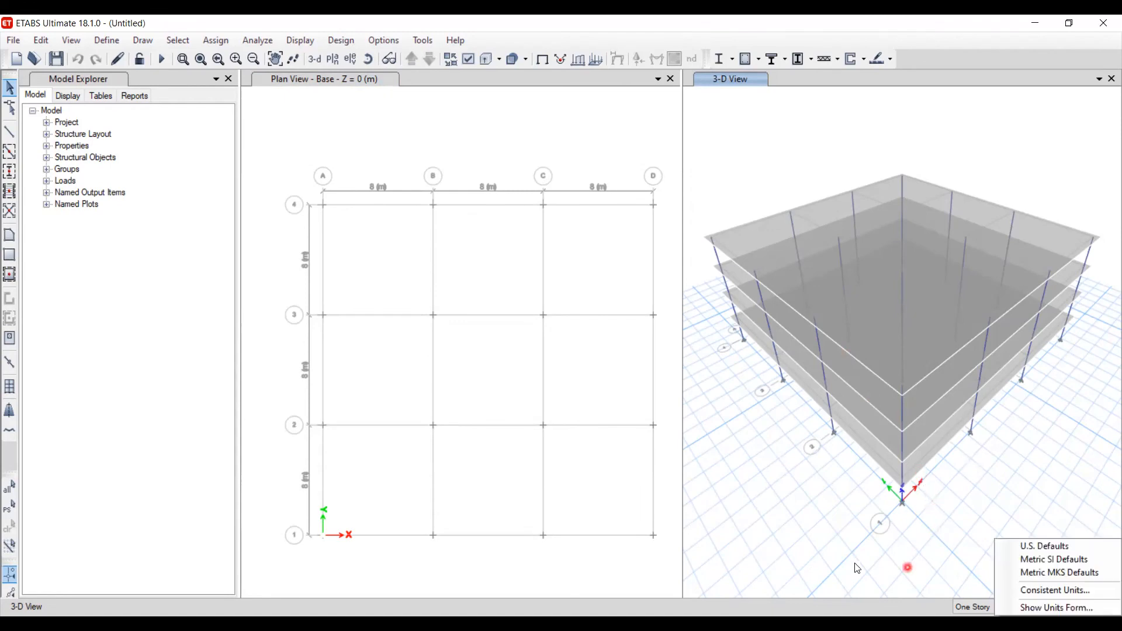
key("Escape")
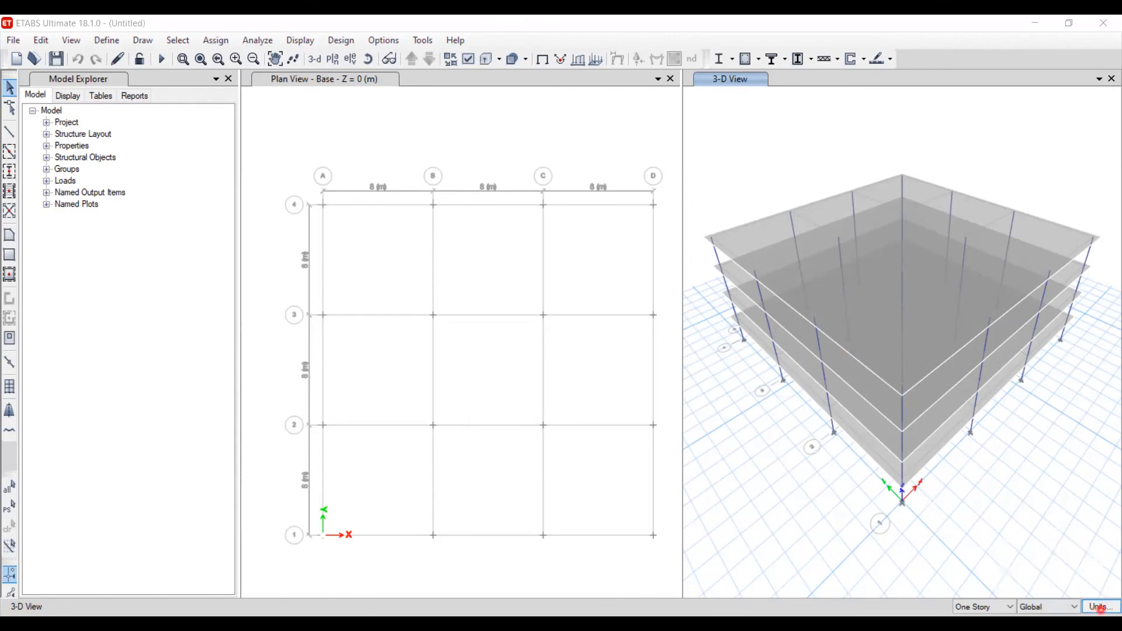
left_click(1100, 606)
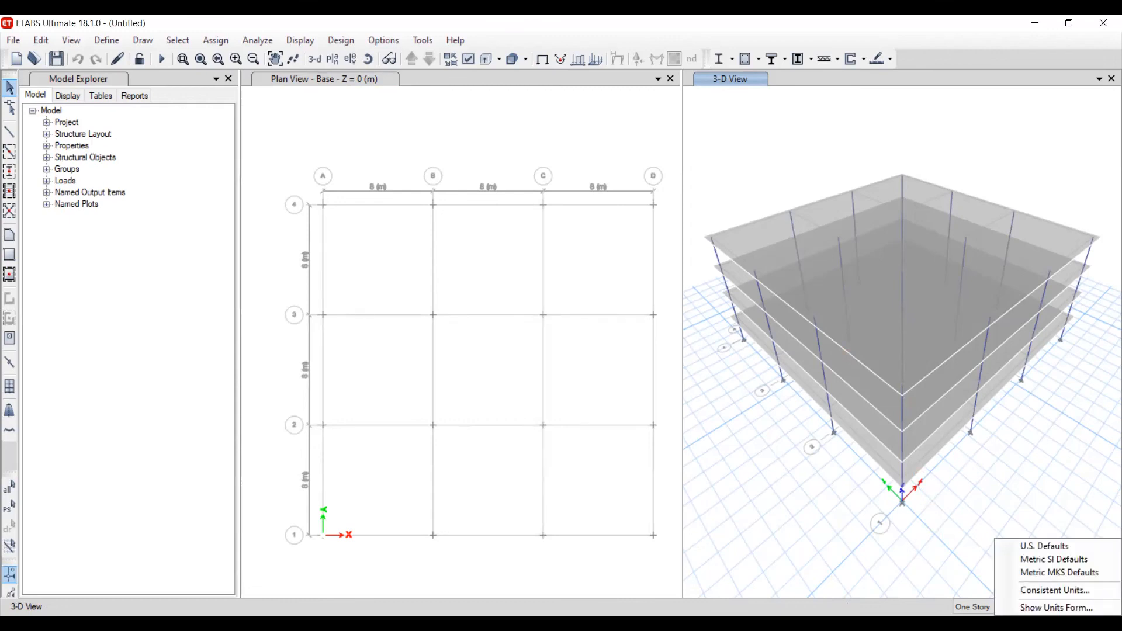
left_click(1057, 608)
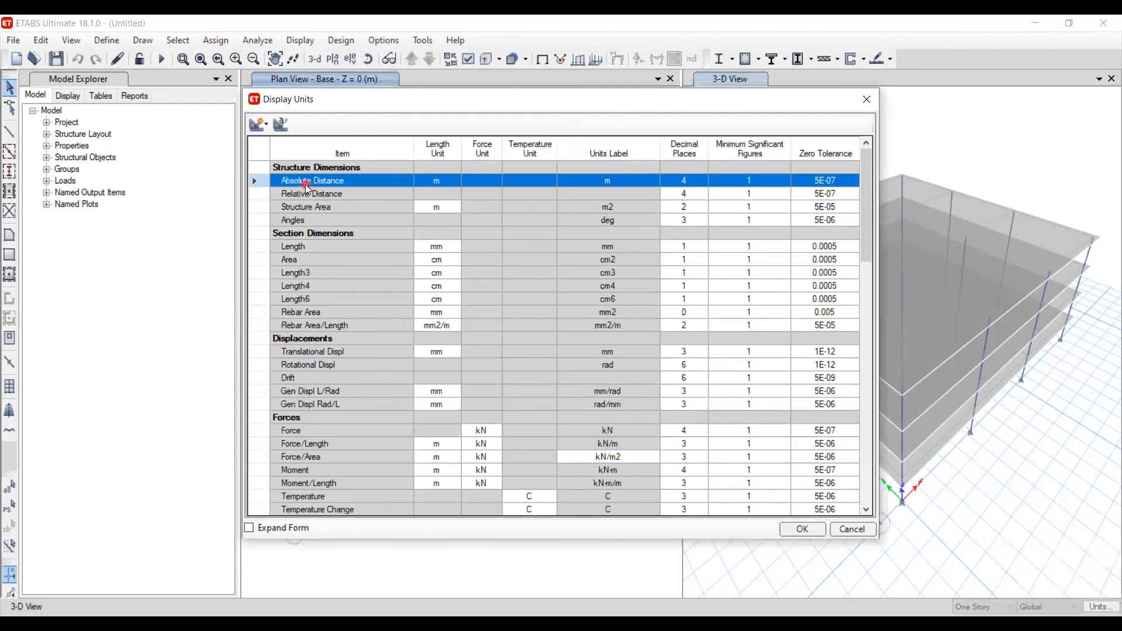
mouse_move(867, 184)
left_mouse_down()
mouse_move(872, 209)
mouse_move(871, 182)
left_mouse_up()
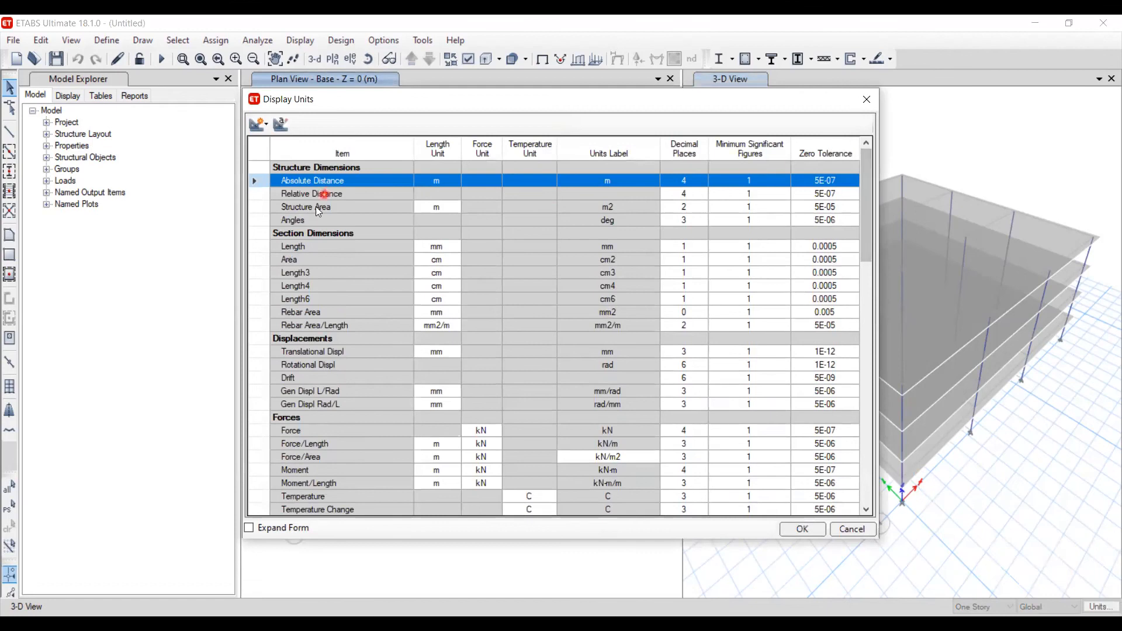
scroll(316, 340, "down", 1)
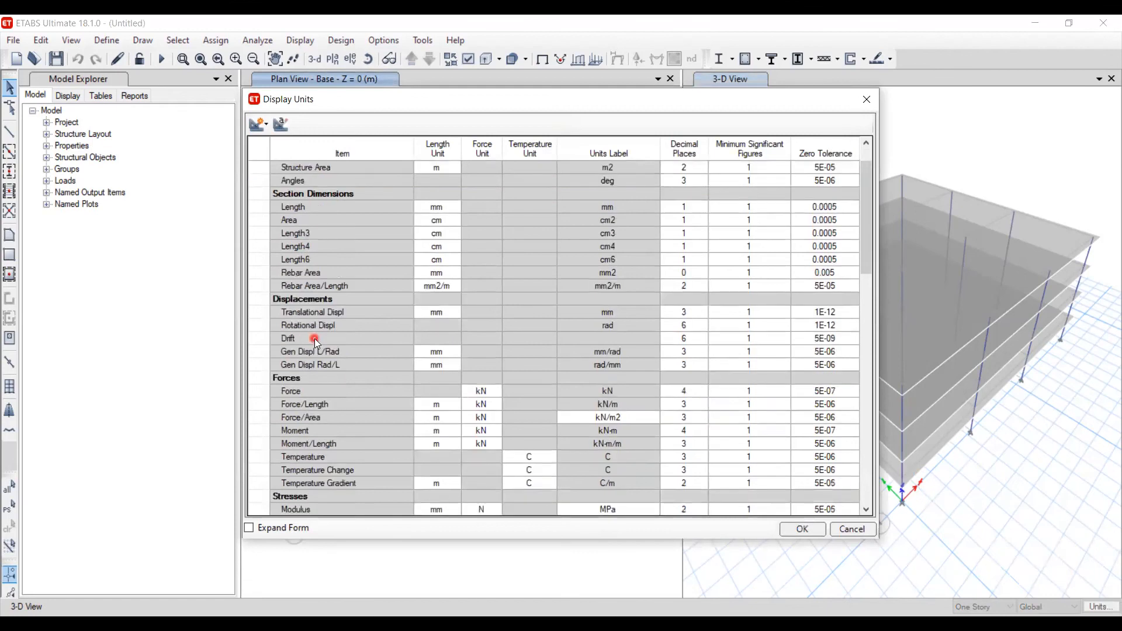
scroll(314, 339, "down", 5)
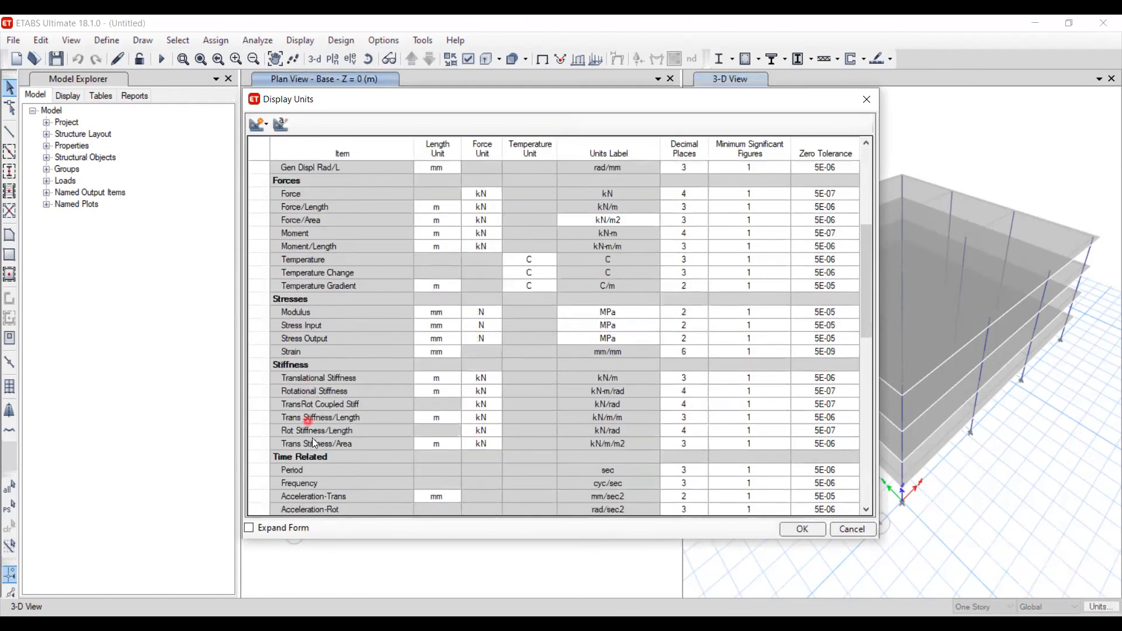
scroll(315, 443, "down", 3)
scroll(353, 449, "down", 4)
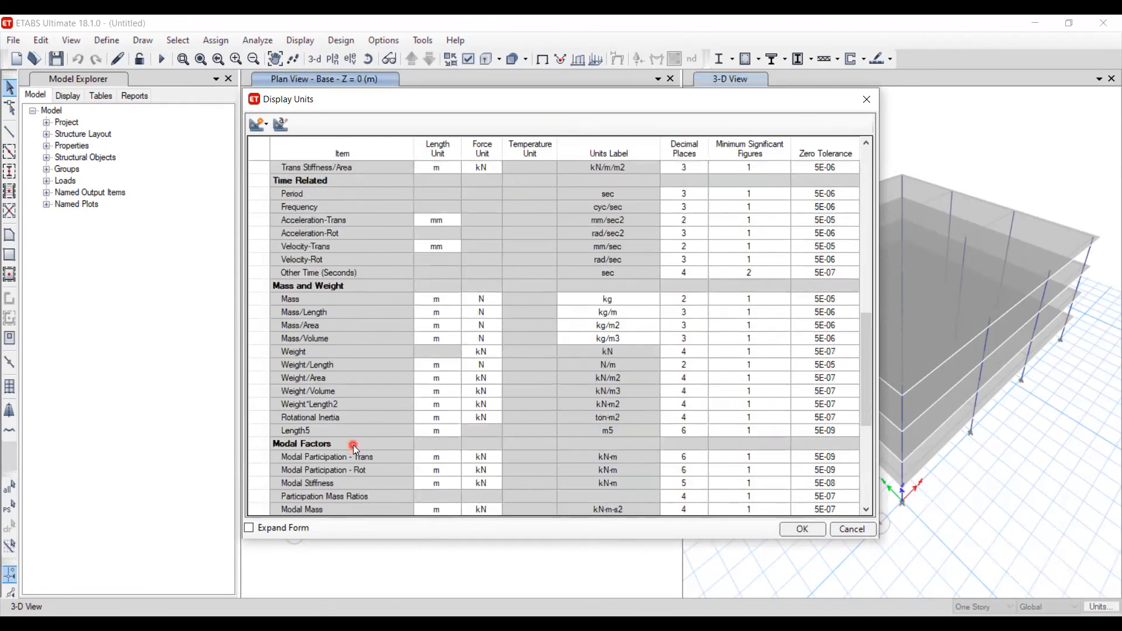
scroll(353, 444, "down", 7)
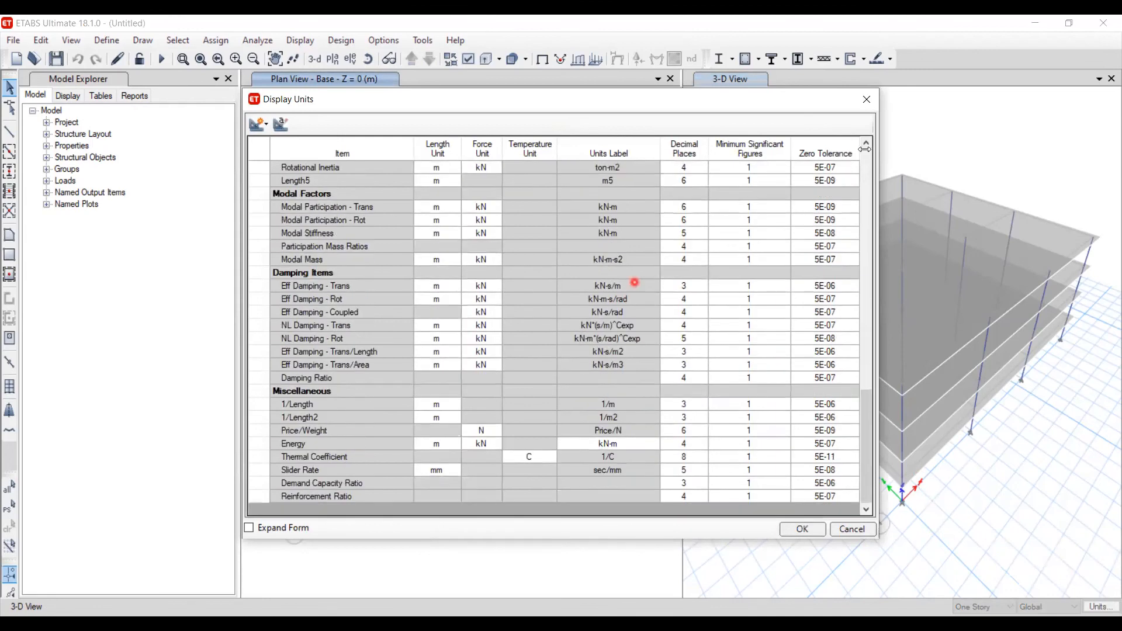
left_click(873, 101)
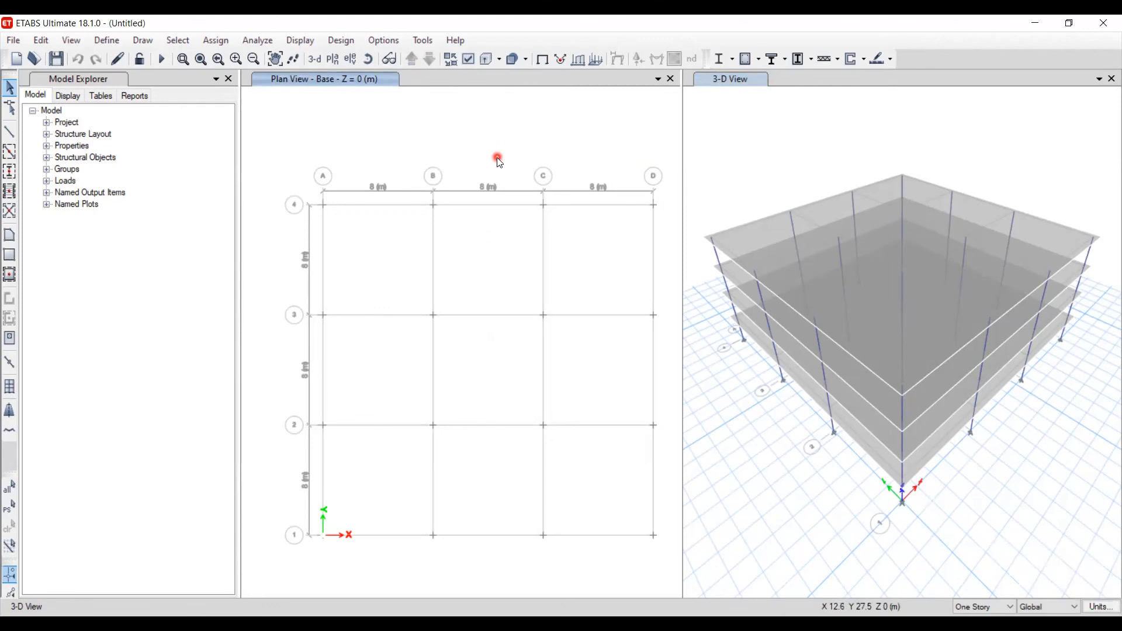
Start a new model without saving the changes to the untitled flat slab model
left_click(19, 41)
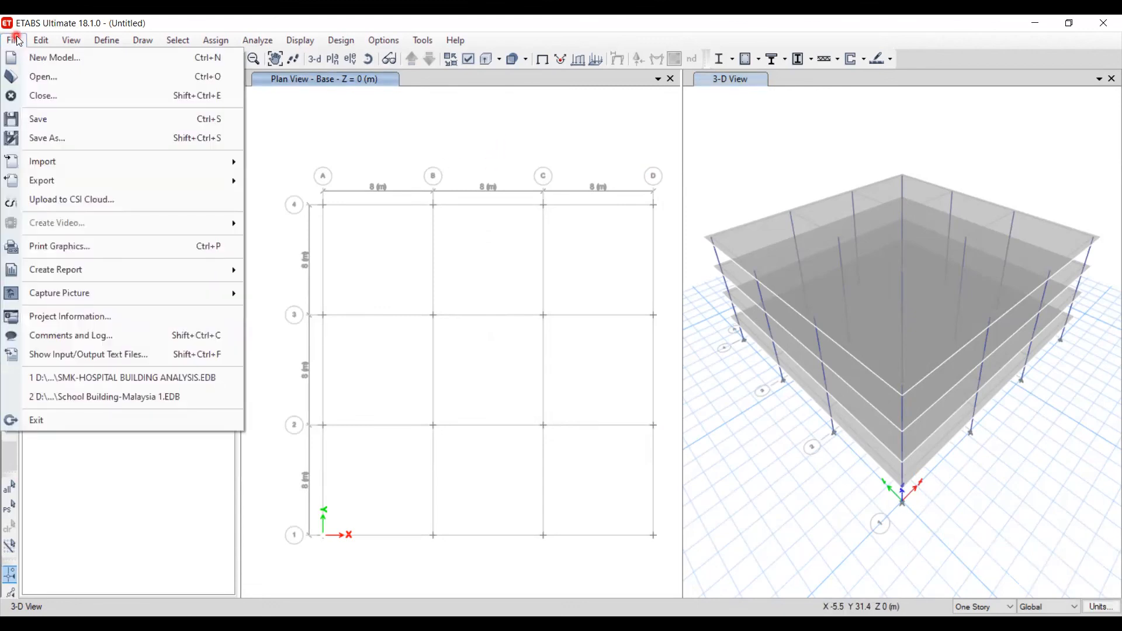
left_click(14, 42)
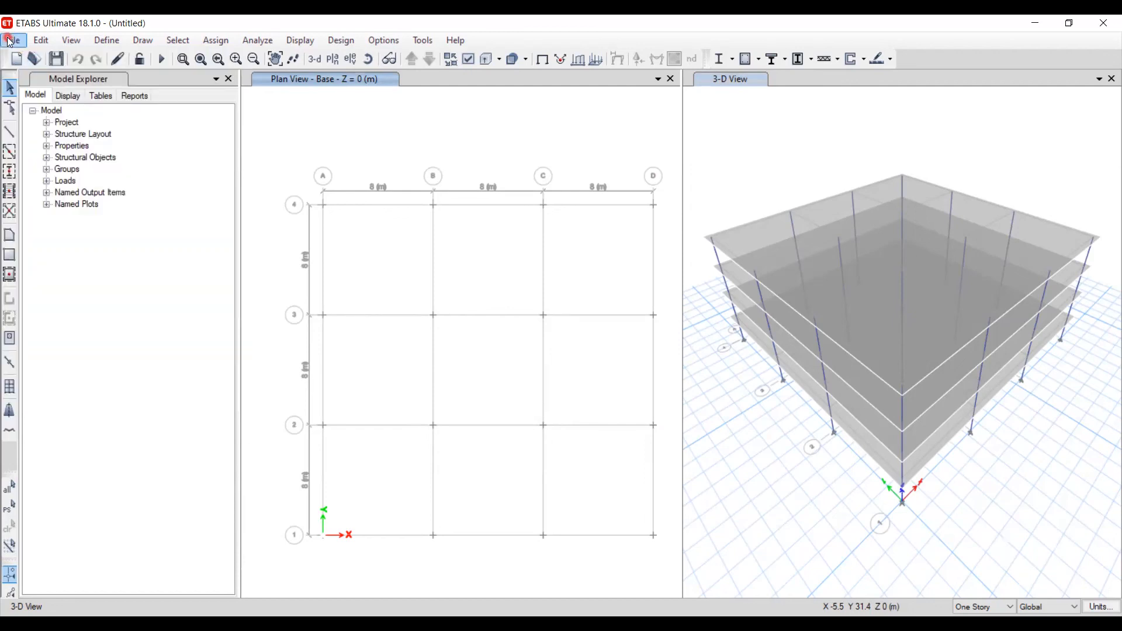
left_click(10, 41)
left_click(34, 62)
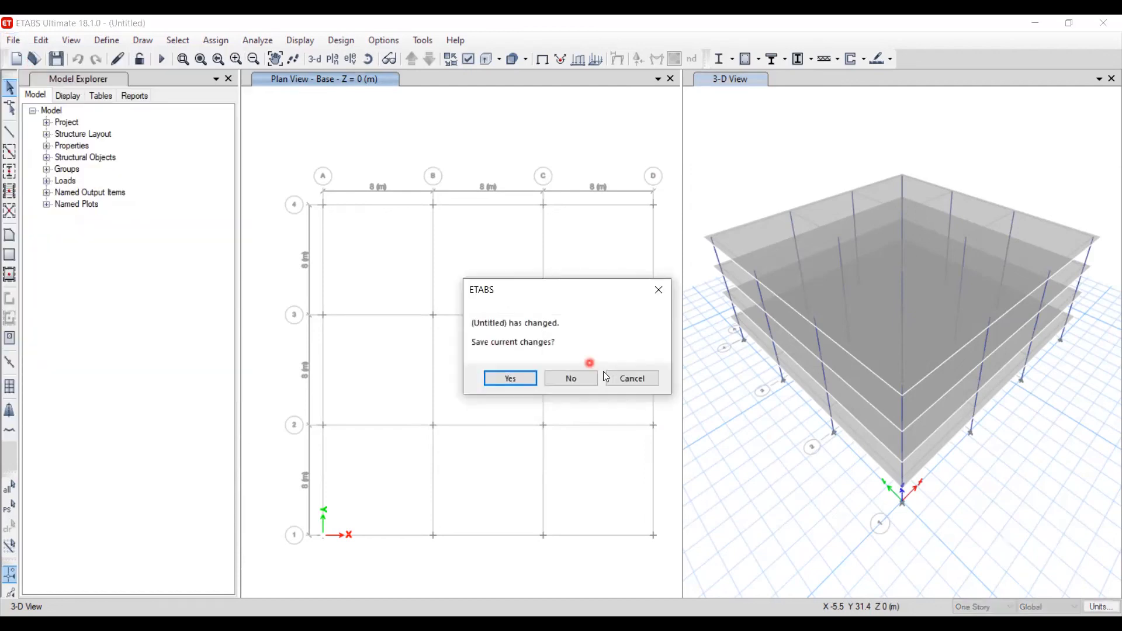
left_click(572, 379)
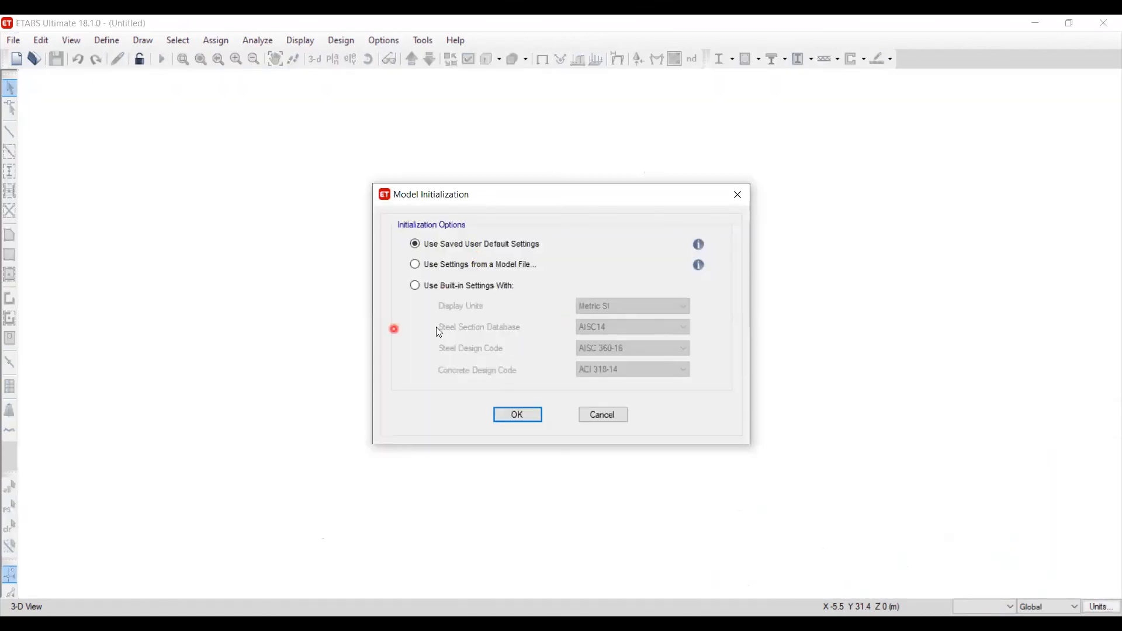
Initialize the model with built-in settings, using Metric SI display units and the AISC14 steel section database
left_click(458, 290)
left_click(652, 306)
left_click(600, 328)
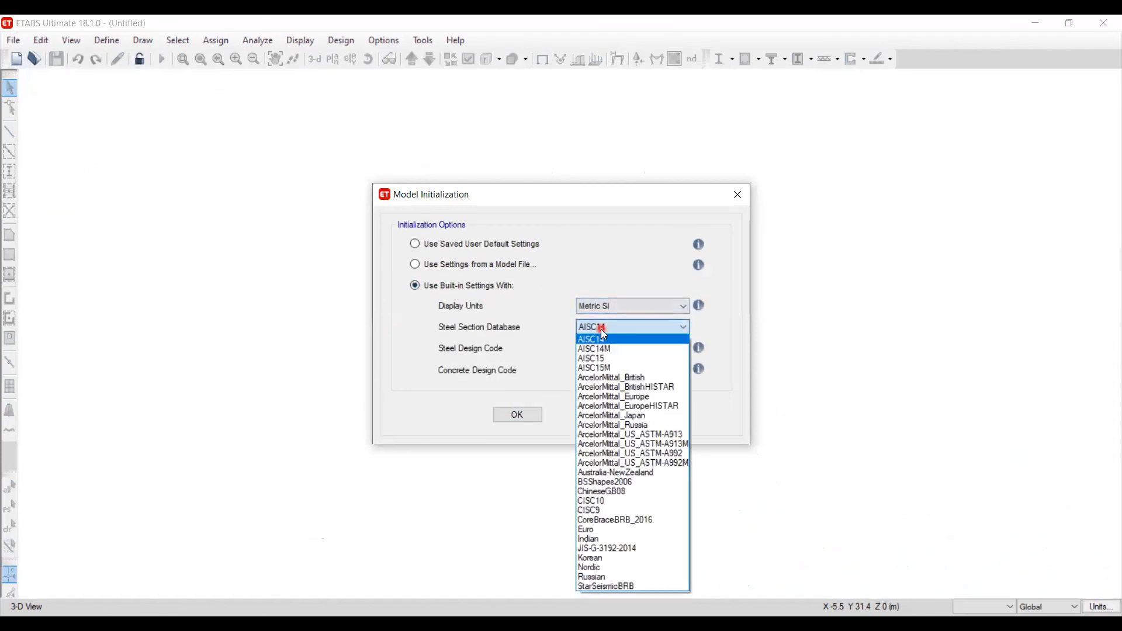
left_click(602, 331)
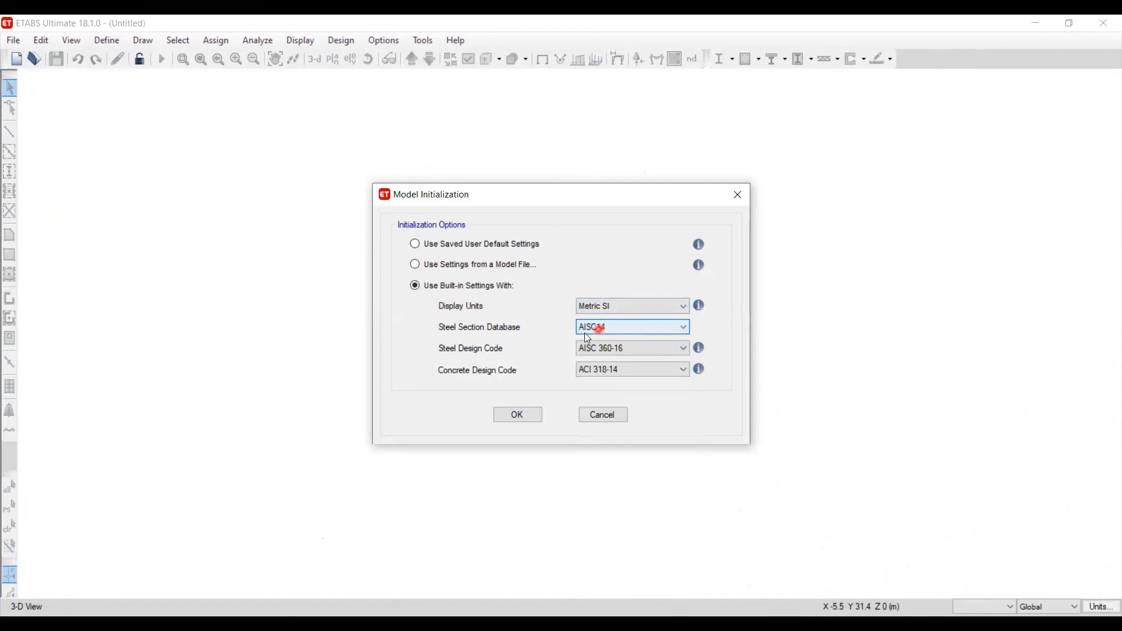
Keep AISC 360-16 as steel design code and ACI 318-14 as concrete design code, and confirm the model initialization
left_click(594, 349)
left_click(594, 350)
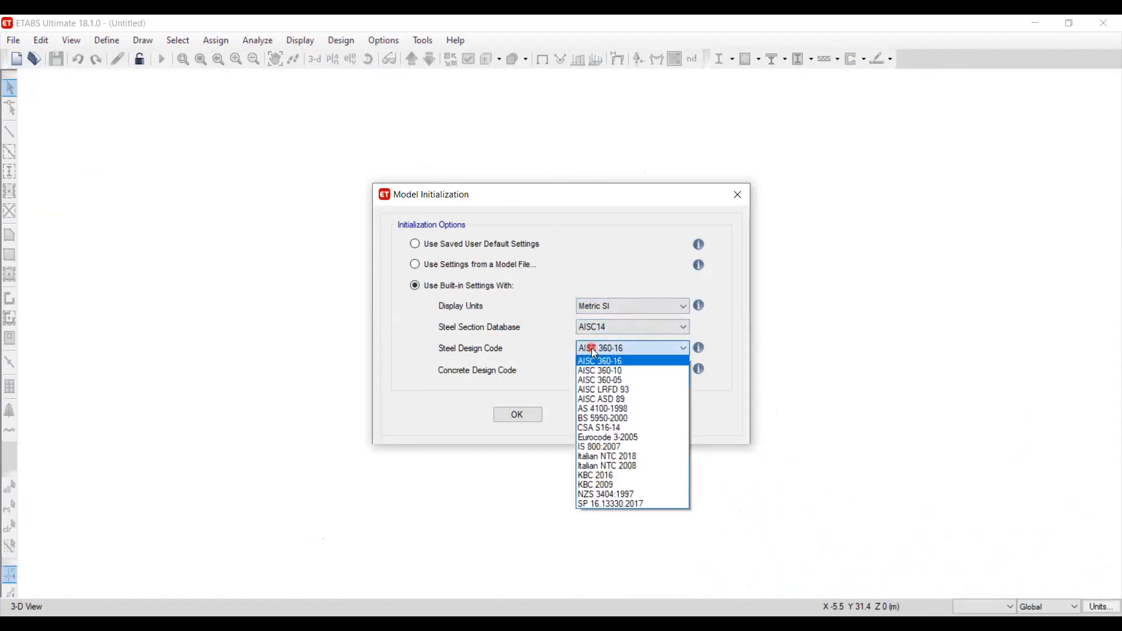
left_click(594, 349)
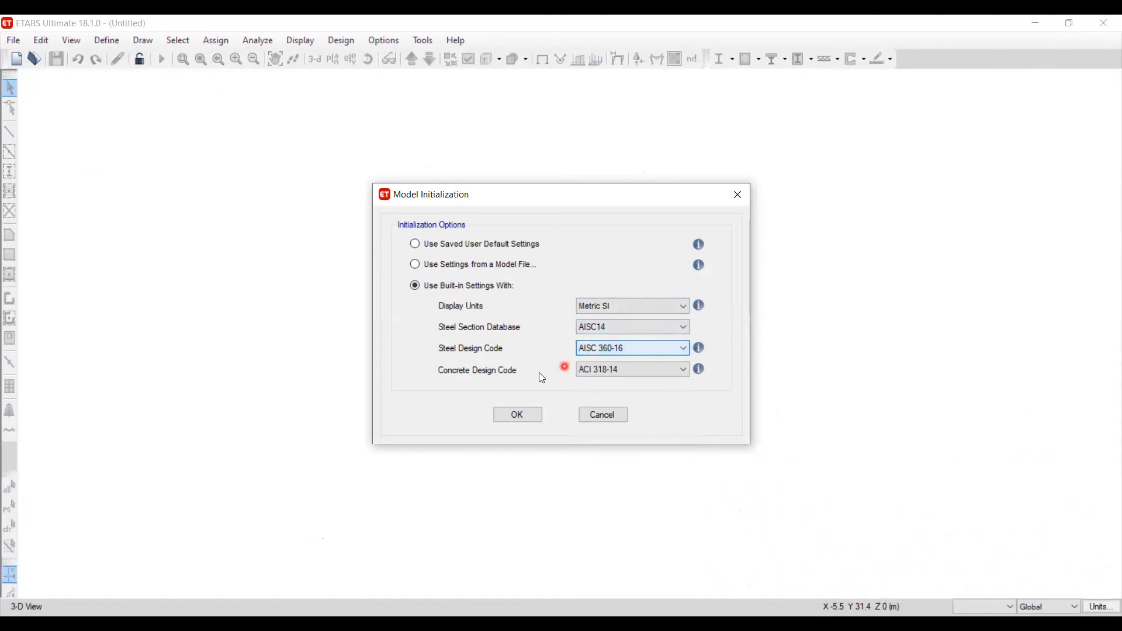
left_click(604, 374)
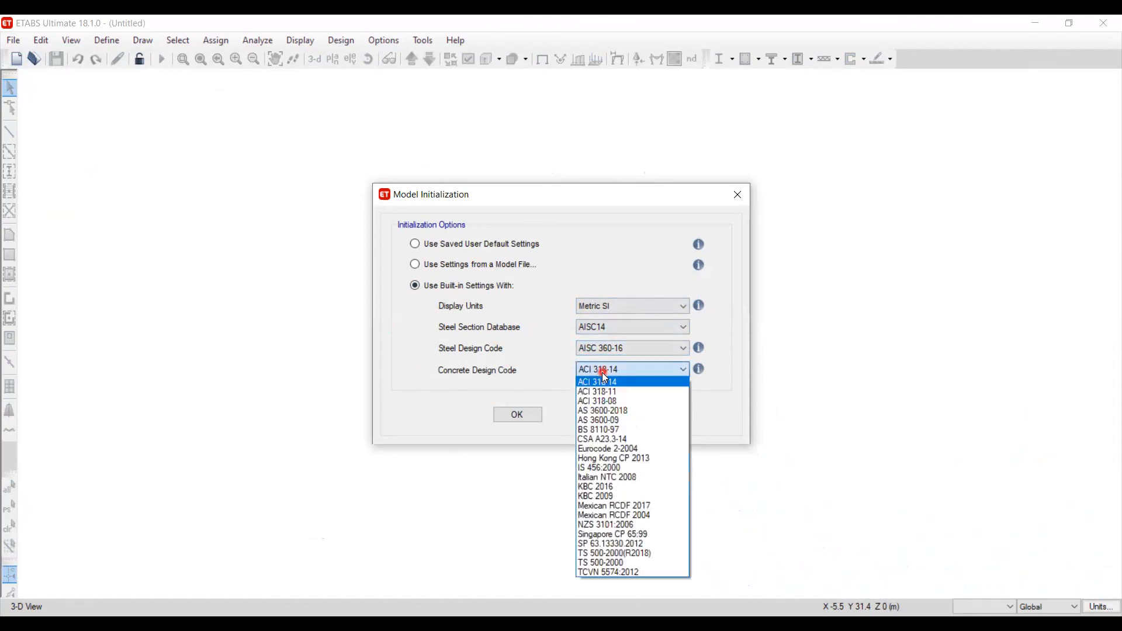
left_click(611, 374)
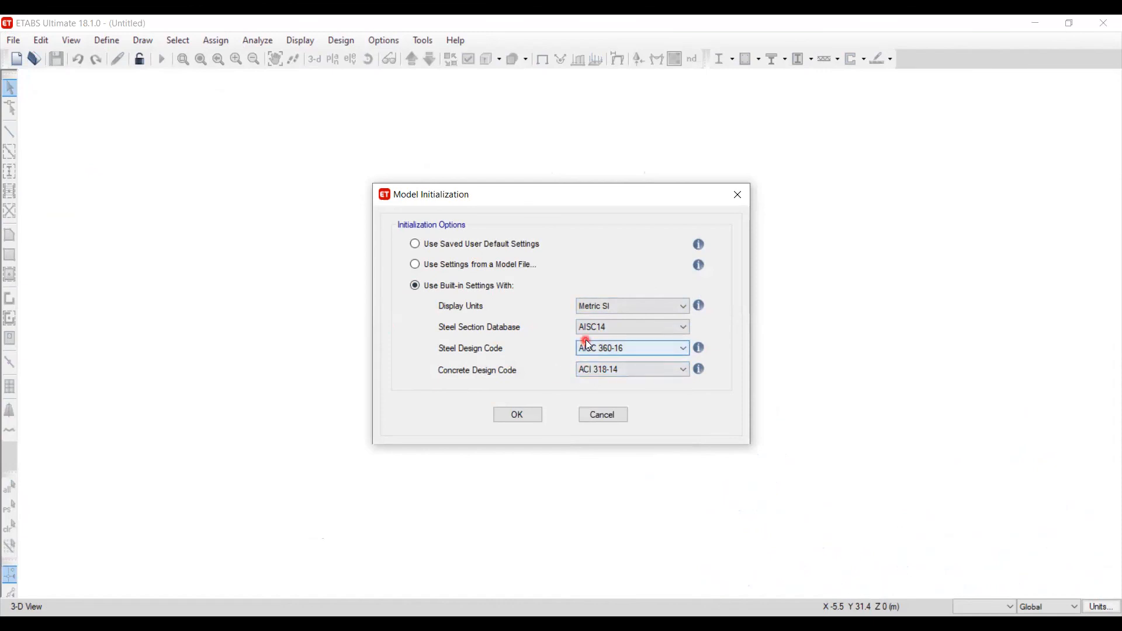
left_click(599, 307)
left_click(542, 415)
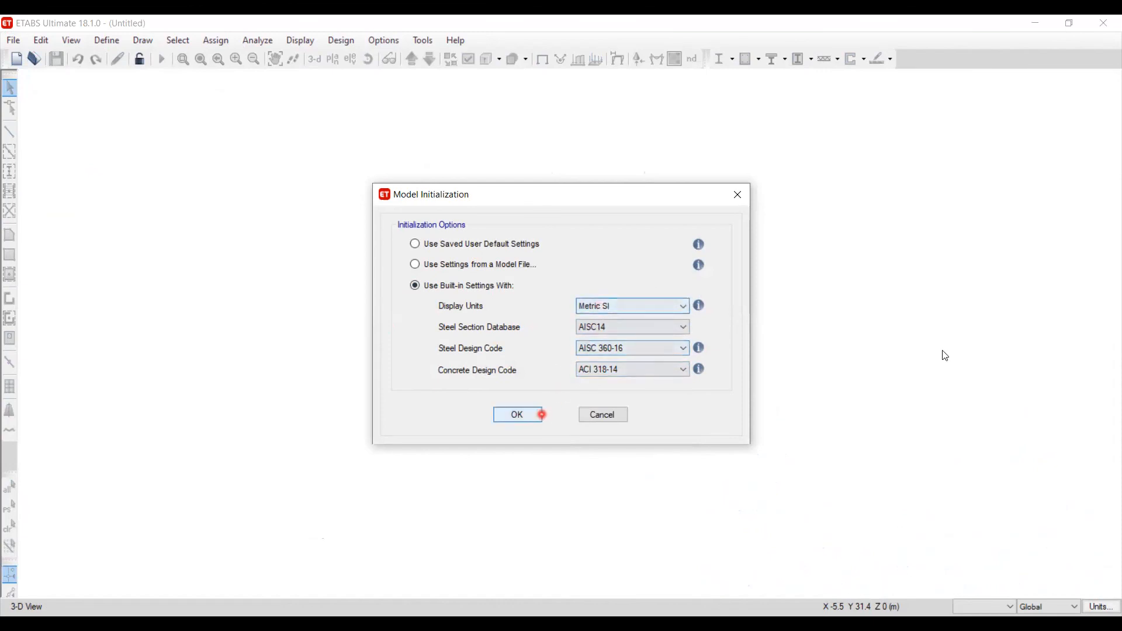
Examine the plan grid dimensions and the story dimensions offered in the new model quick templates
left_click_drag(339, 133, 343, 185)
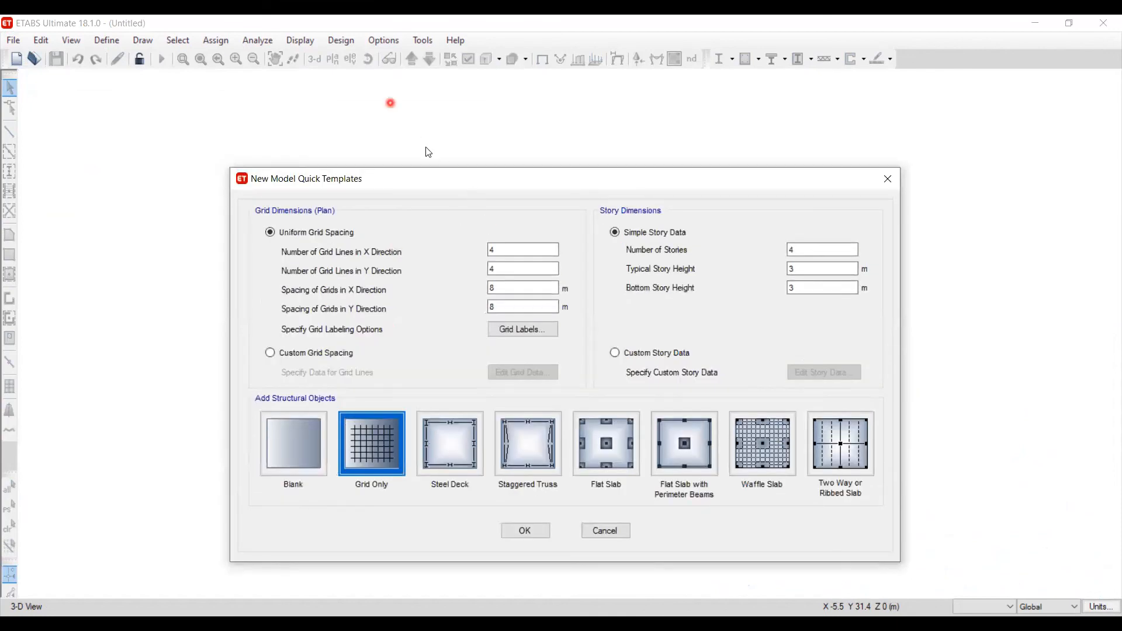
left_click_drag(251, 194, 580, 389)
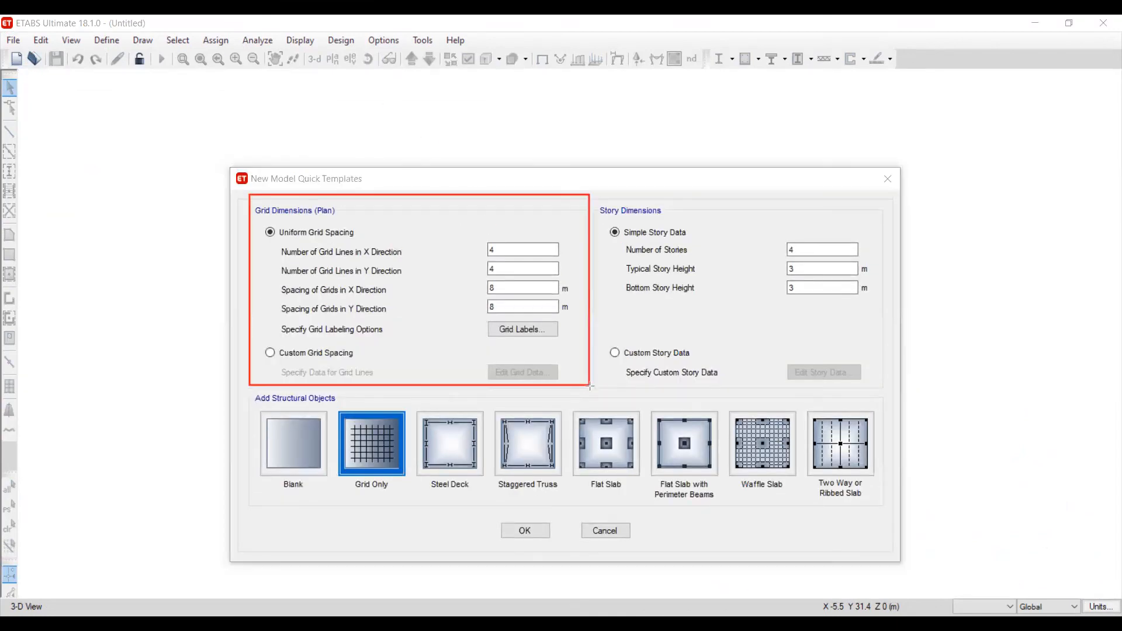
left_click_drag(594, 193, 889, 390)
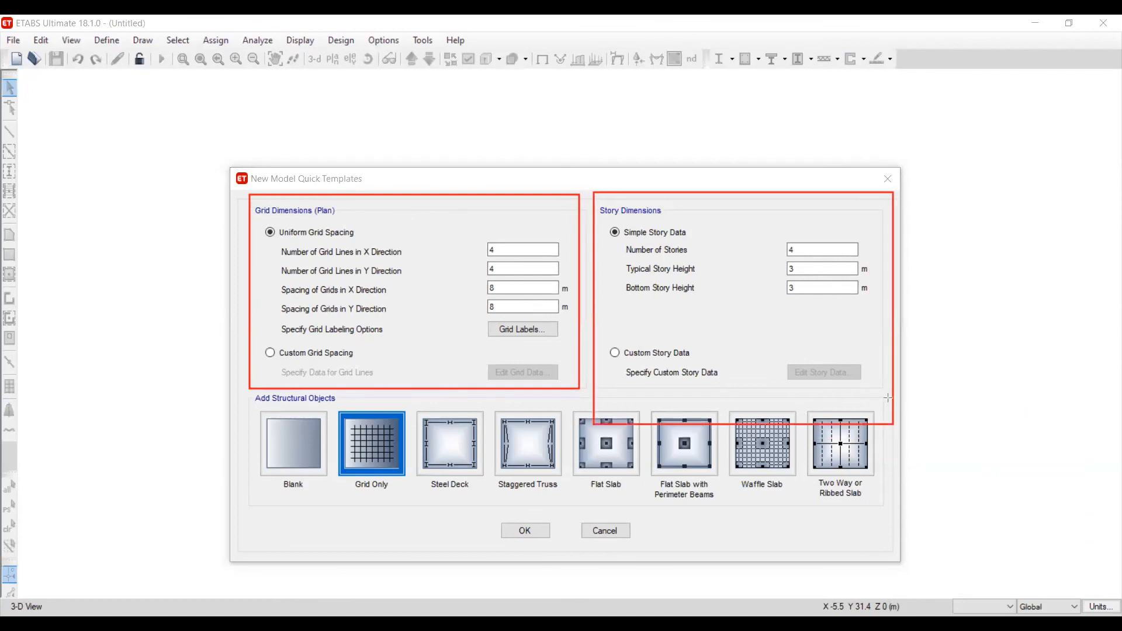
Outline the structural object templates and label the uniform grid section "Regular Bldgs" and the simple story section "Regular Stories"
mouse_move(249, 395)
left_mouse_down()
mouse_move(760, 513)
mouse_move(890, 512)
left_mouse_up()
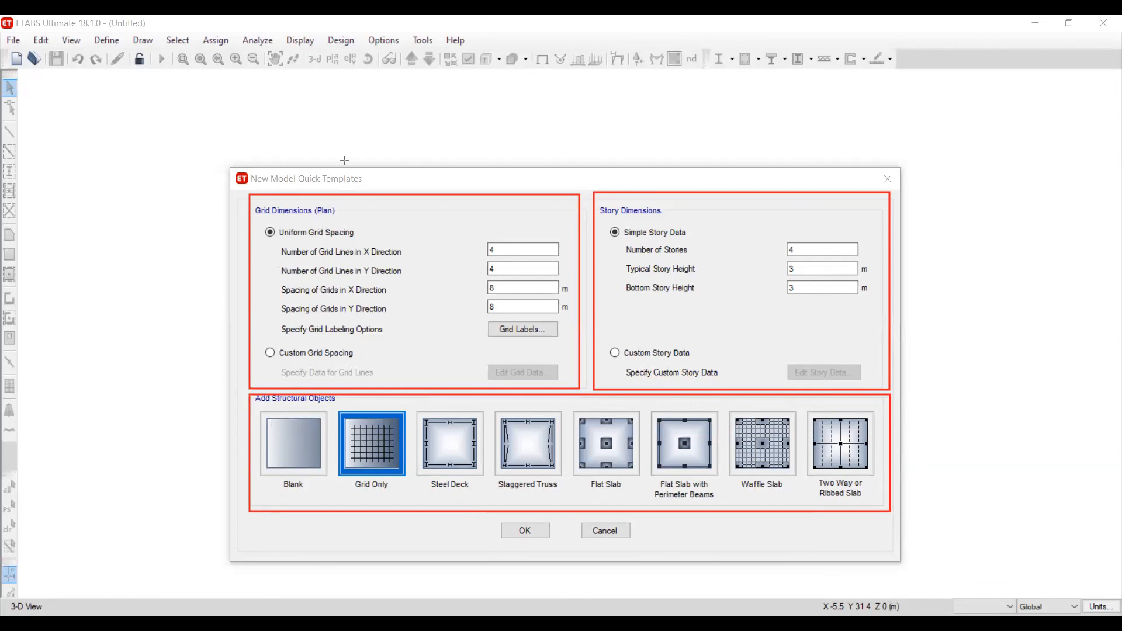
left_click(435, 209)
type("Regul")
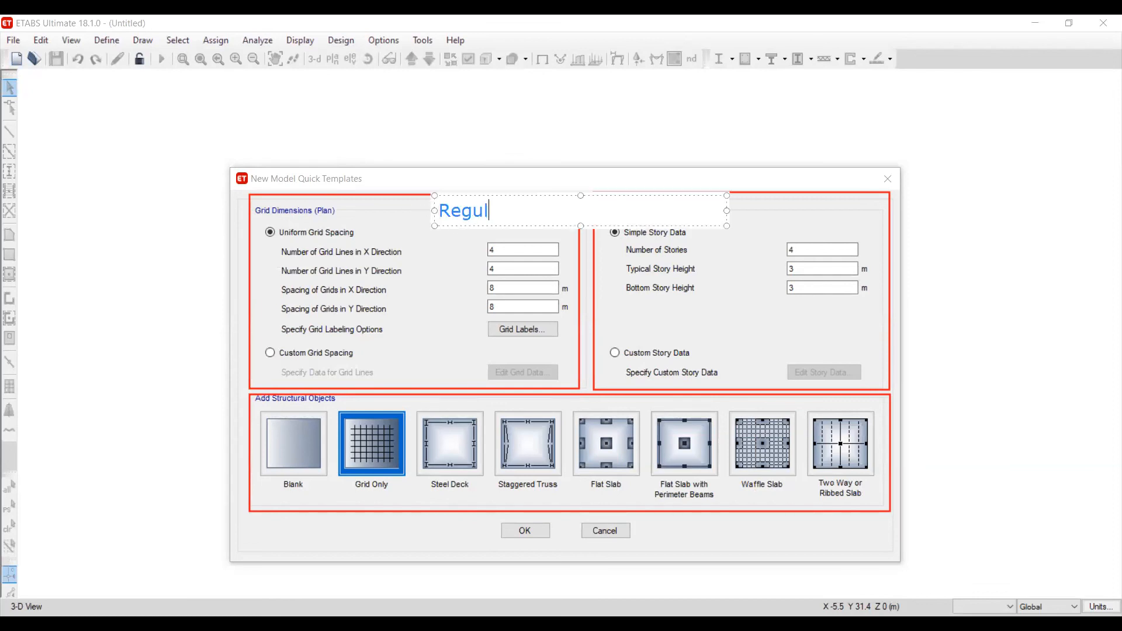
type("ar Bldgs")
left_click(749, 208)
type("R")
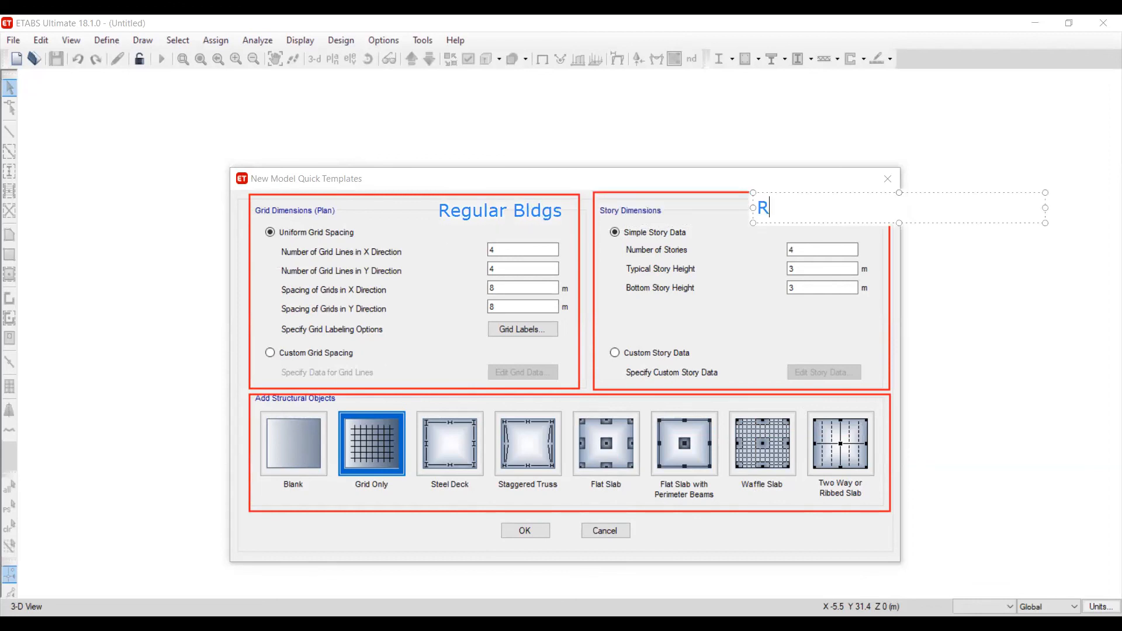
type("egular Stories")
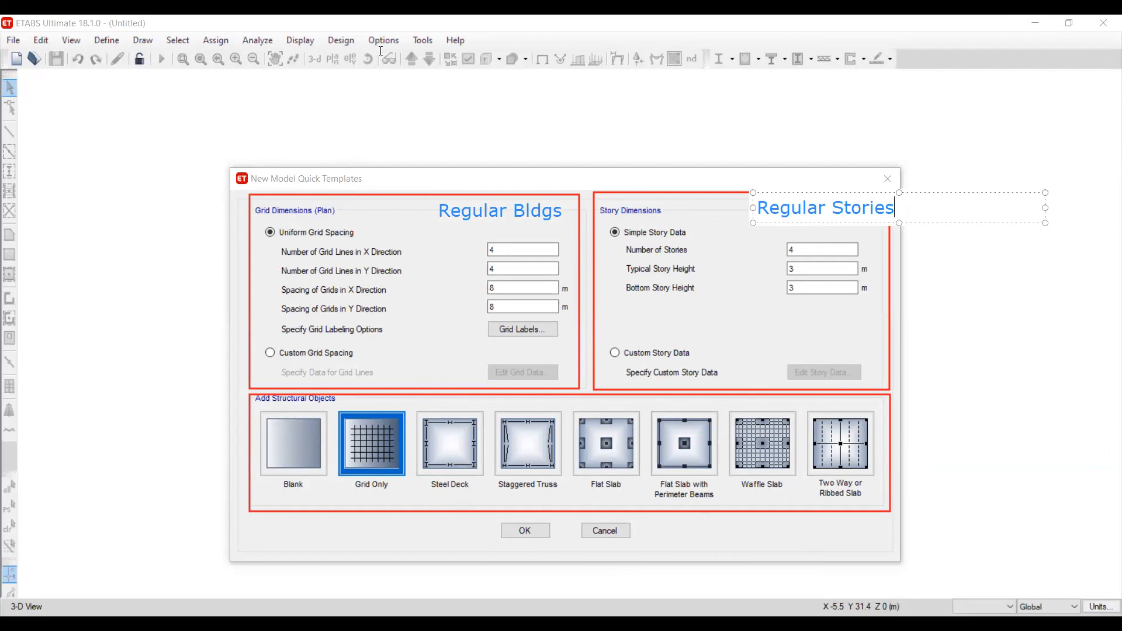
Outline the custom grid spacing and custom story data options and label the grid option "Irregular Bldgs"
mouse_move(263, 344)
left_mouse_down()
mouse_move(424, 375)
mouse_move(566, 381)
left_mouse_up()
mouse_move(598, 337)
left_mouse_down()
mouse_move(840, 387)
mouse_move(879, 384)
left_mouse_up()
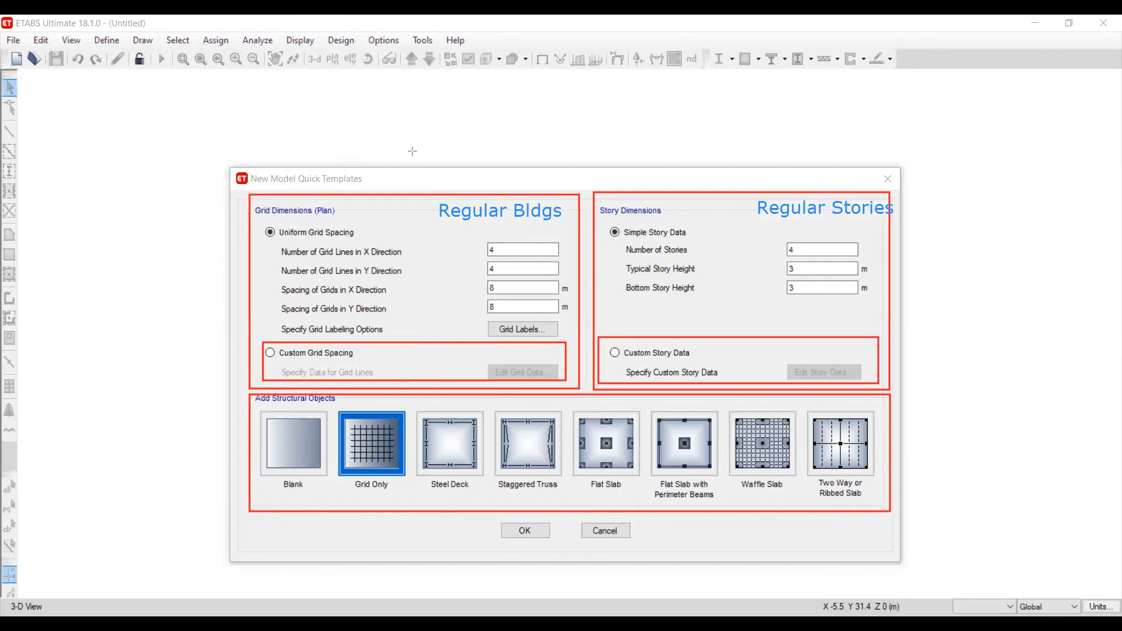
left_click(430, 313)
type("IRreg")
key("BackSpace")
key("BackSpace")
key("BackSpace")
key("BackSpace")
type("rregular")
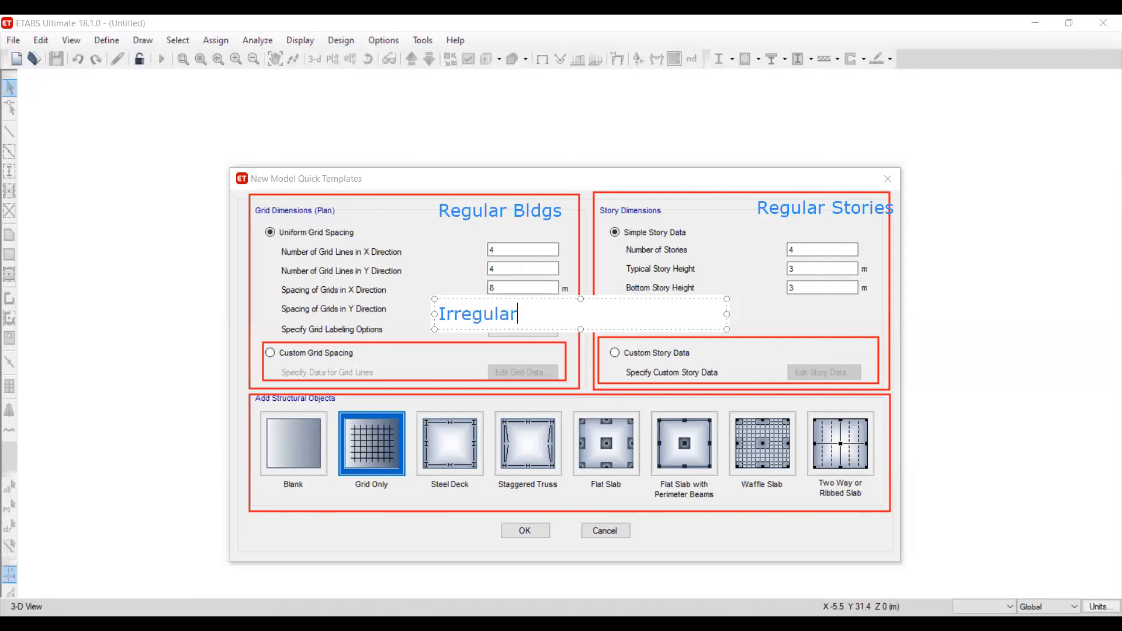
type(" Bldgs")
left_click(759, 307)
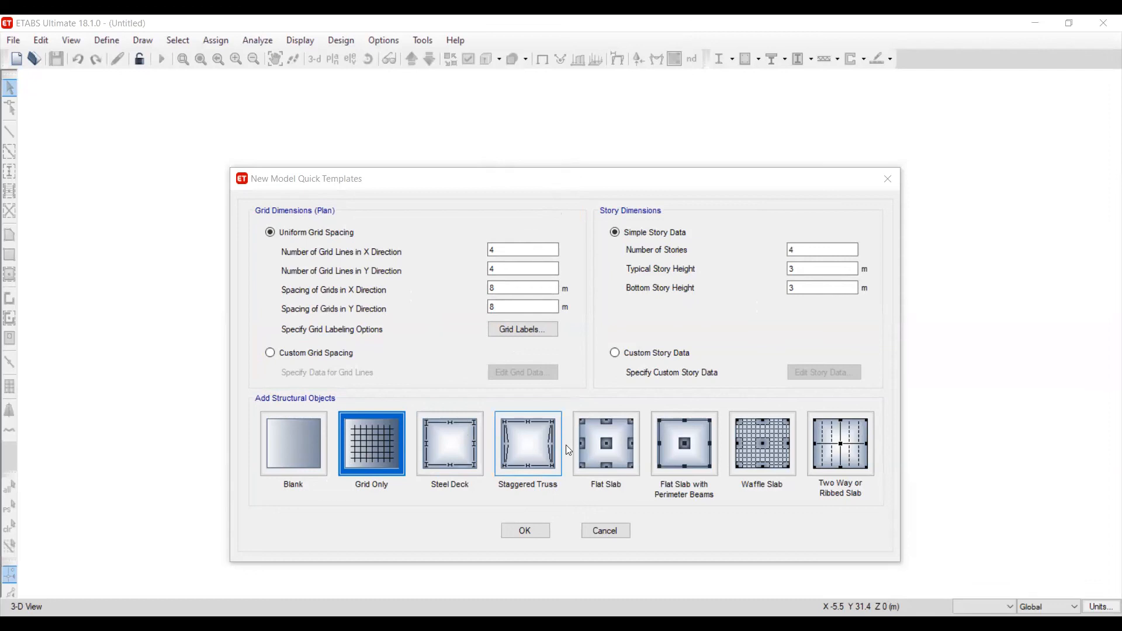
Examine the section properties, load patterns and drop panel size of the Flat Slab with Perimeter Beams template, leaving without applying it
left_click(678, 460)
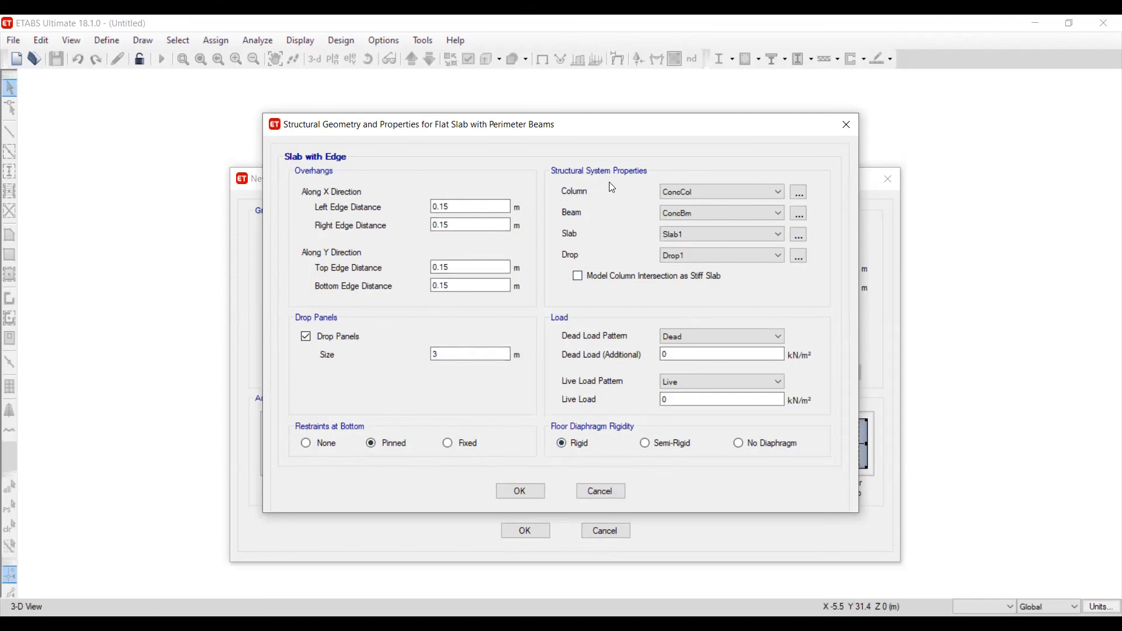
left_click(703, 192)
left_click(703, 192)
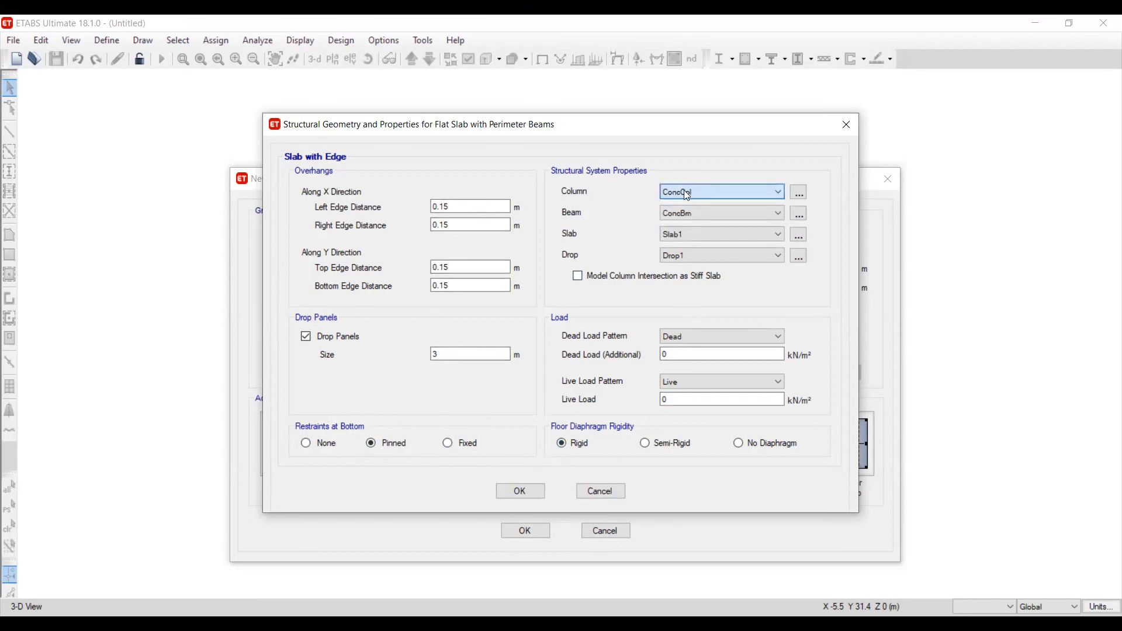
left_click(666, 214)
left_click(664, 225)
left_click(672, 235)
left_click(672, 235)
left_click(680, 255)
left_click(680, 255)
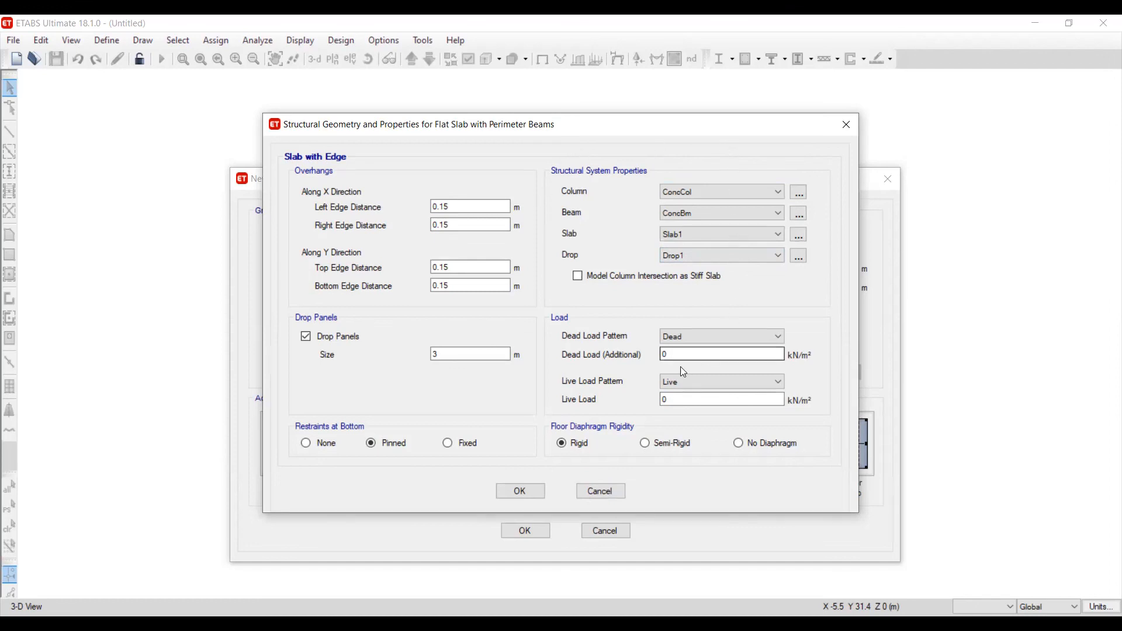
left_click(702, 338)
left_click(470, 353)
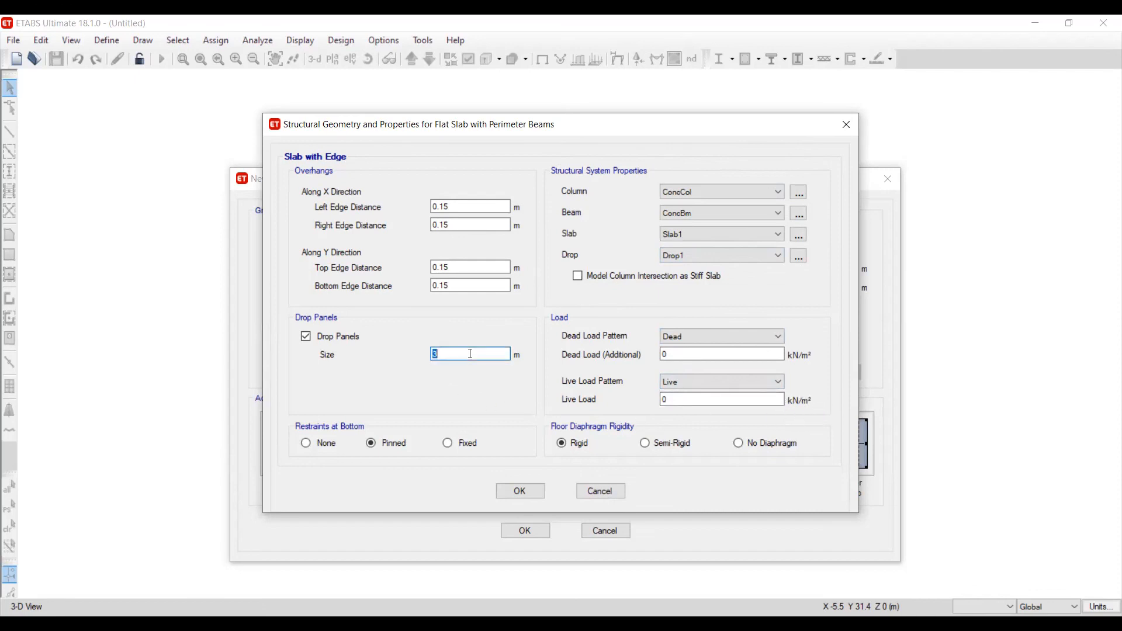
left_click(603, 491)
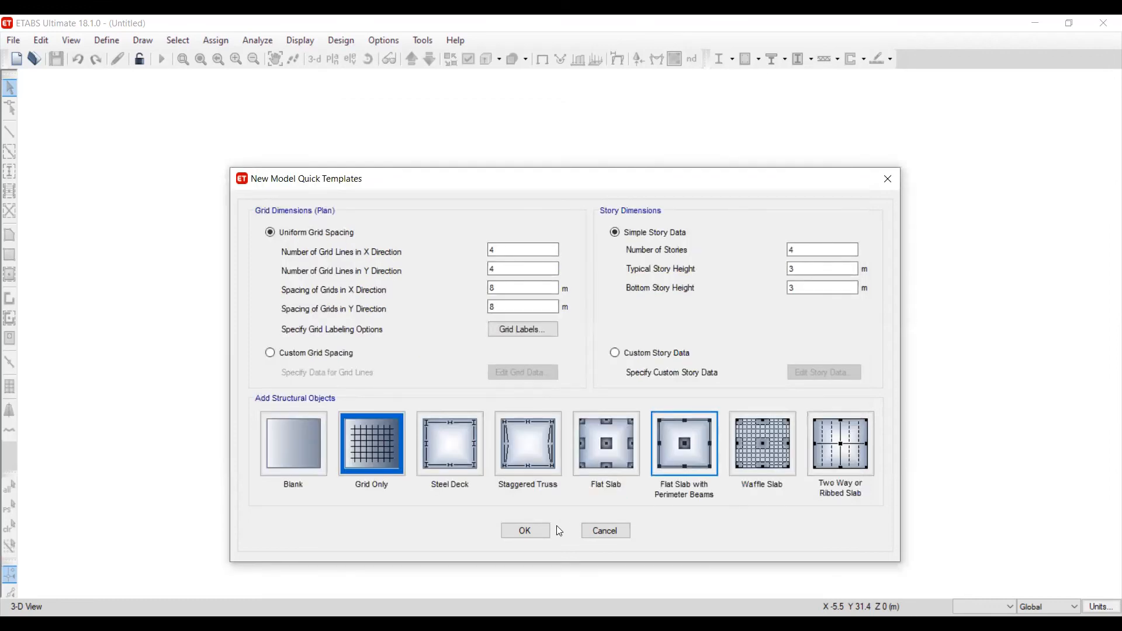
Create the Grid Only model with the default grid and story dimensions, and step the plan view from Base up to Story4
left_click(536, 533)
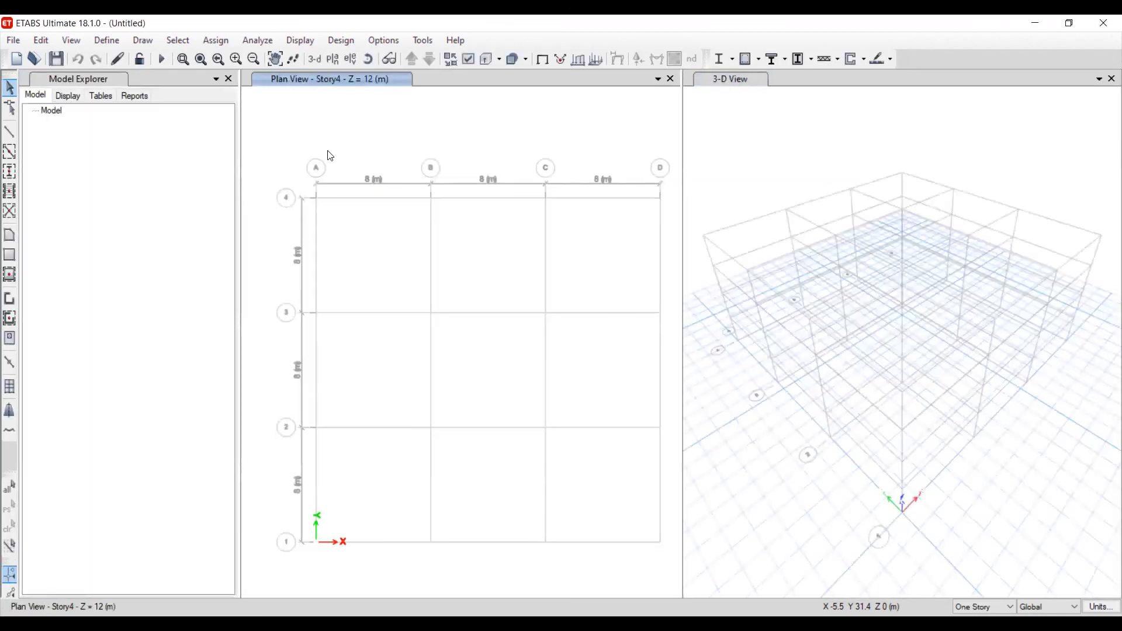
left_click(409, 59)
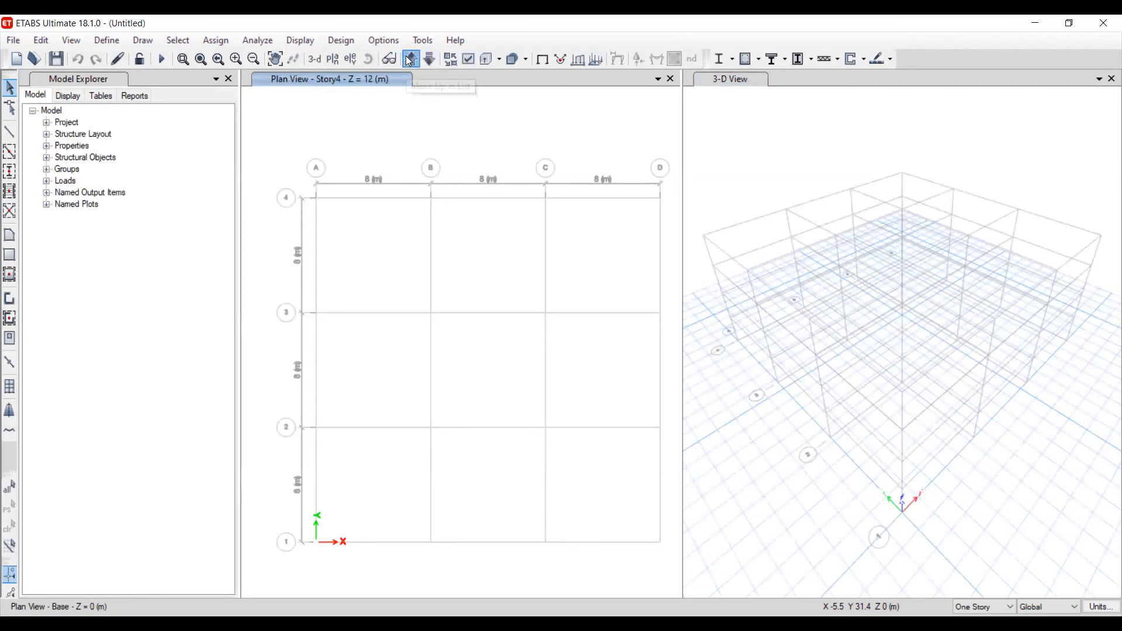
left_click(410, 61)
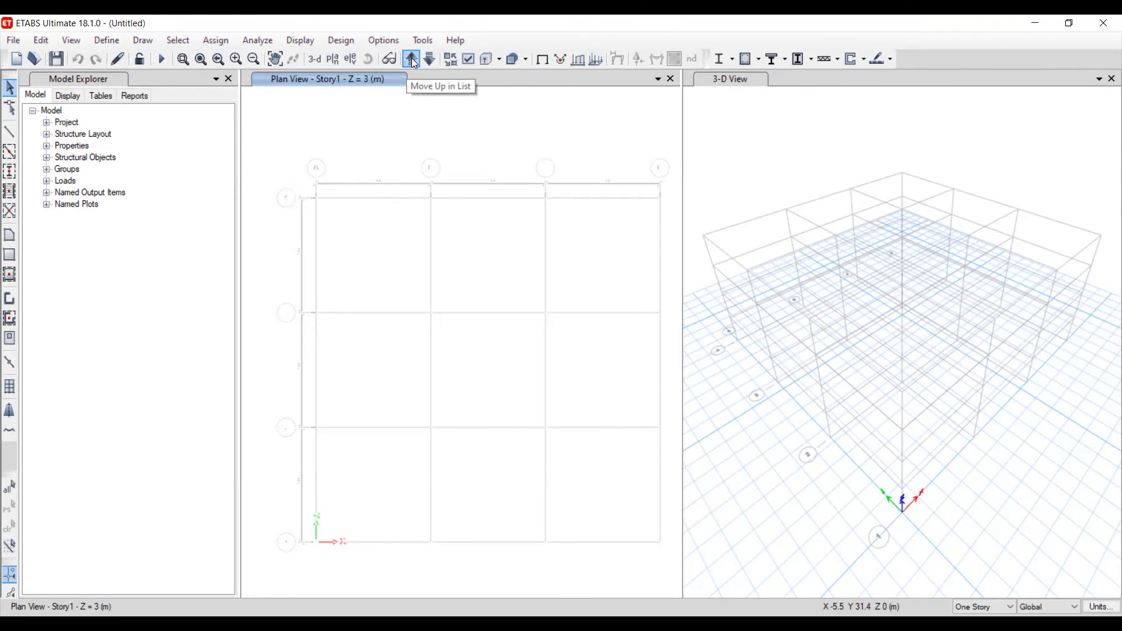
left_click(412, 59)
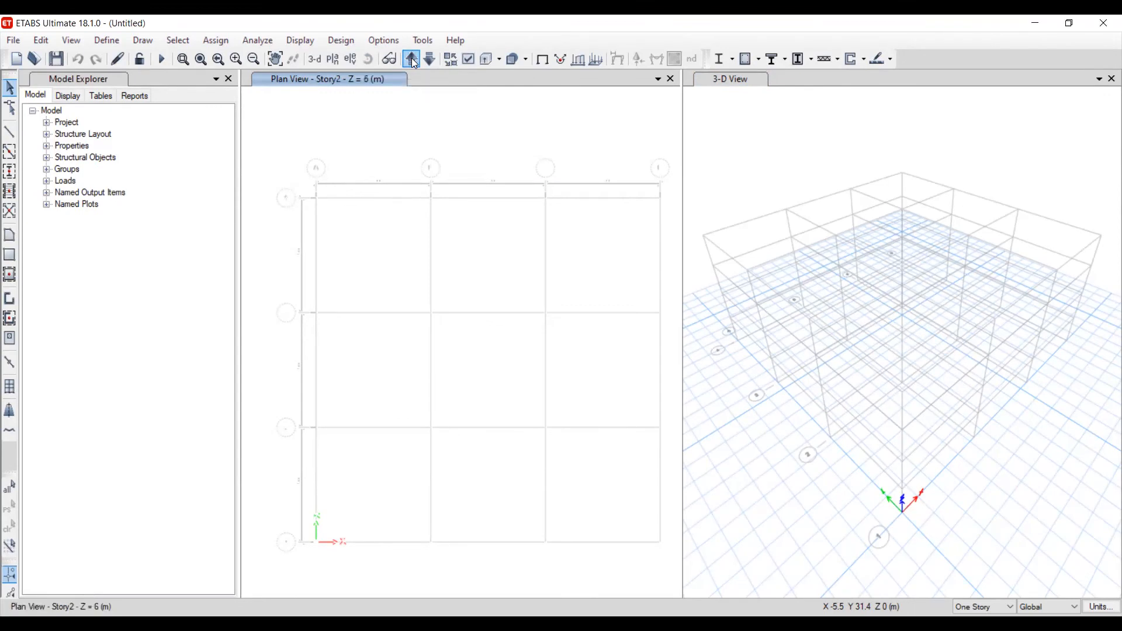
left_click(410, 58)
left_click(410, 59)
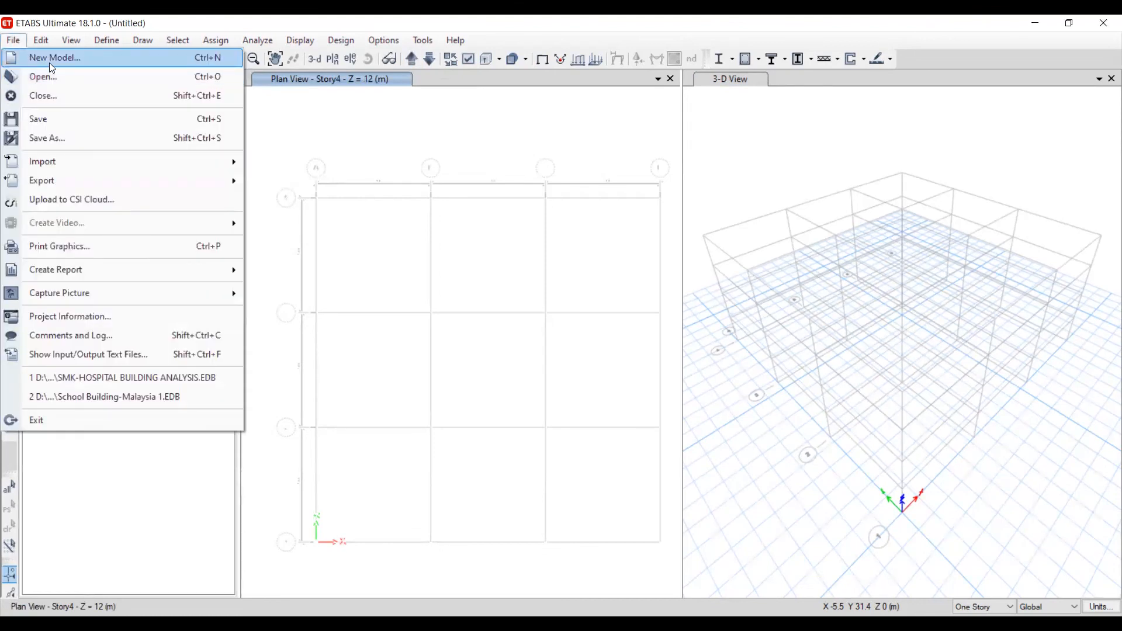
Start a new model without saving the grid-only one, and initialize it with built-in Metric SI settings
left_click(50, 63)
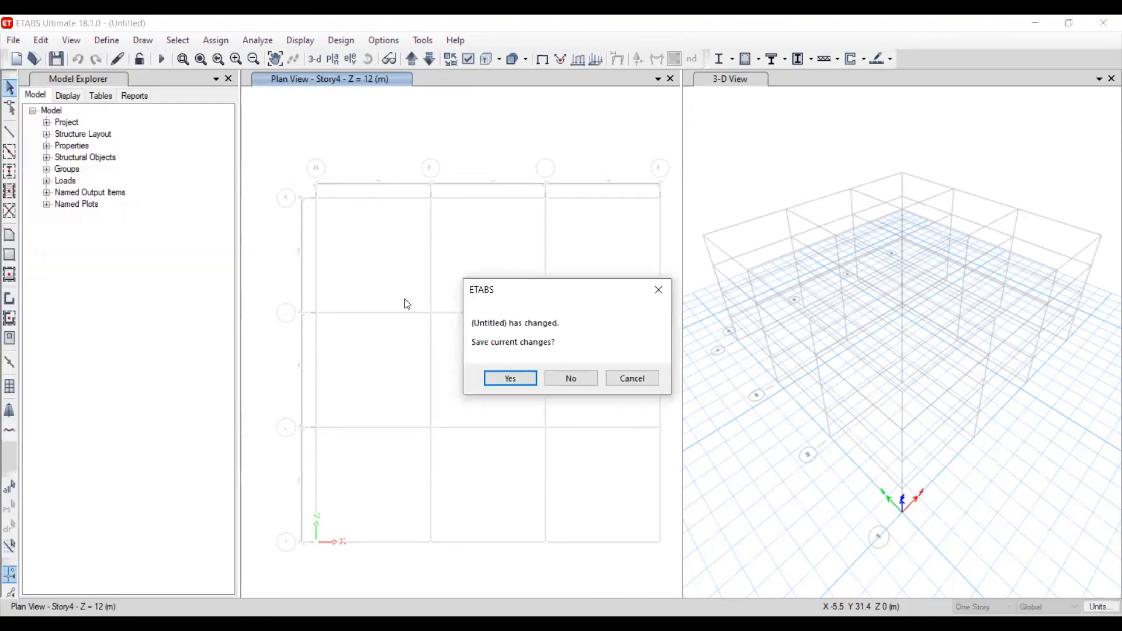
left_click(560, 380)
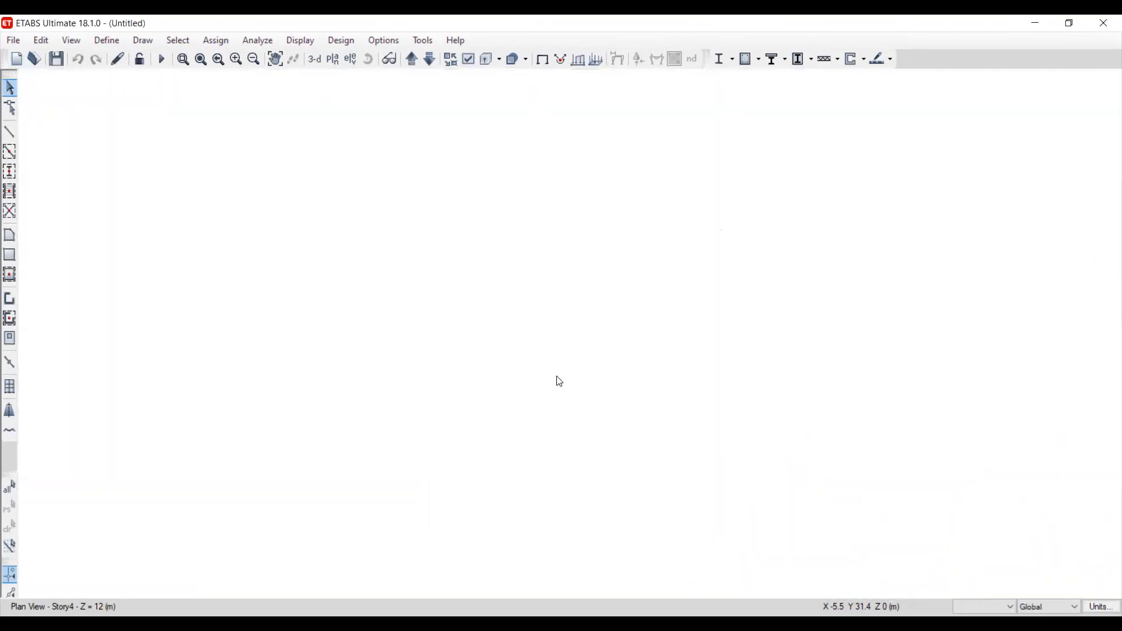
left_click(466, 284)
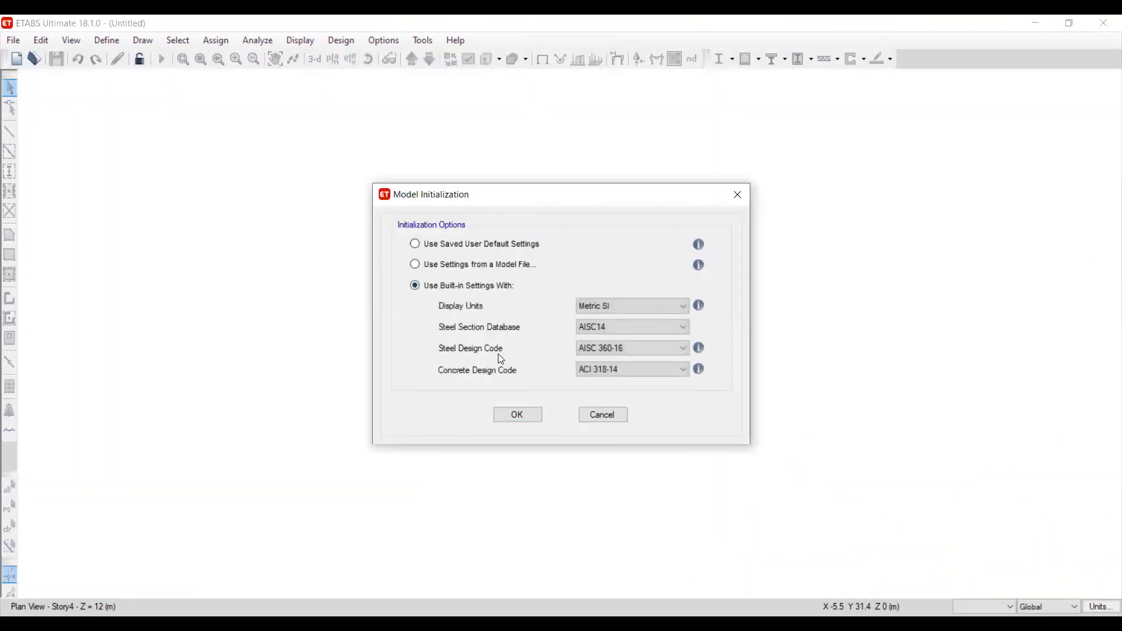
left_click(519, 415)
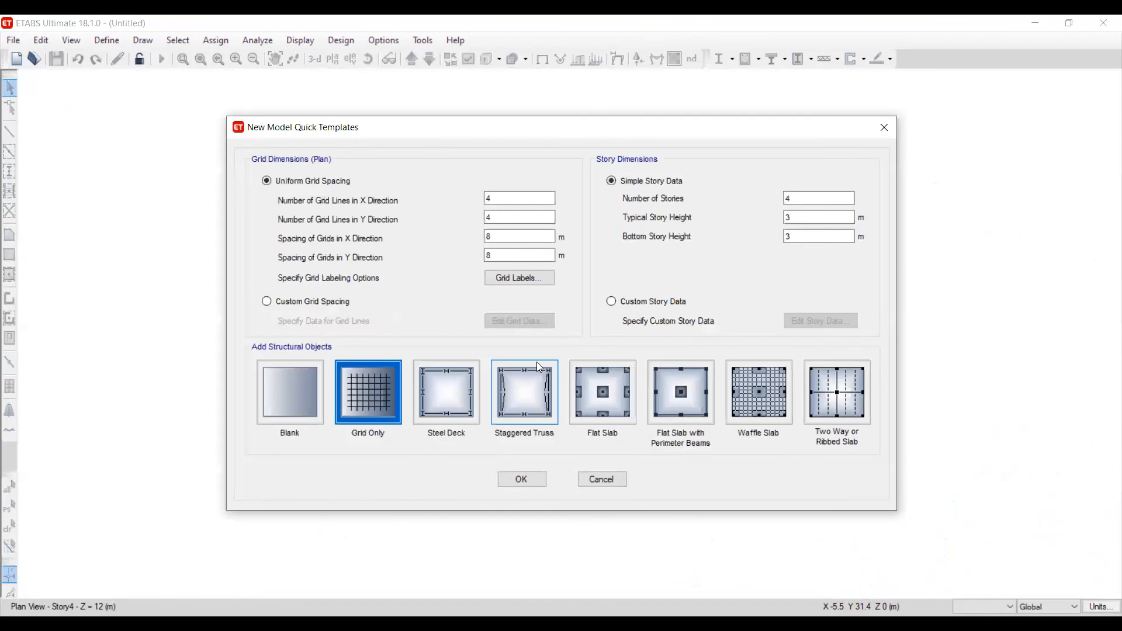
Create a Flat Slab with Perimeter Beams model with 0.15 m edge distances, 3 m drop panels and pinned restraints
left_click(595, 390)
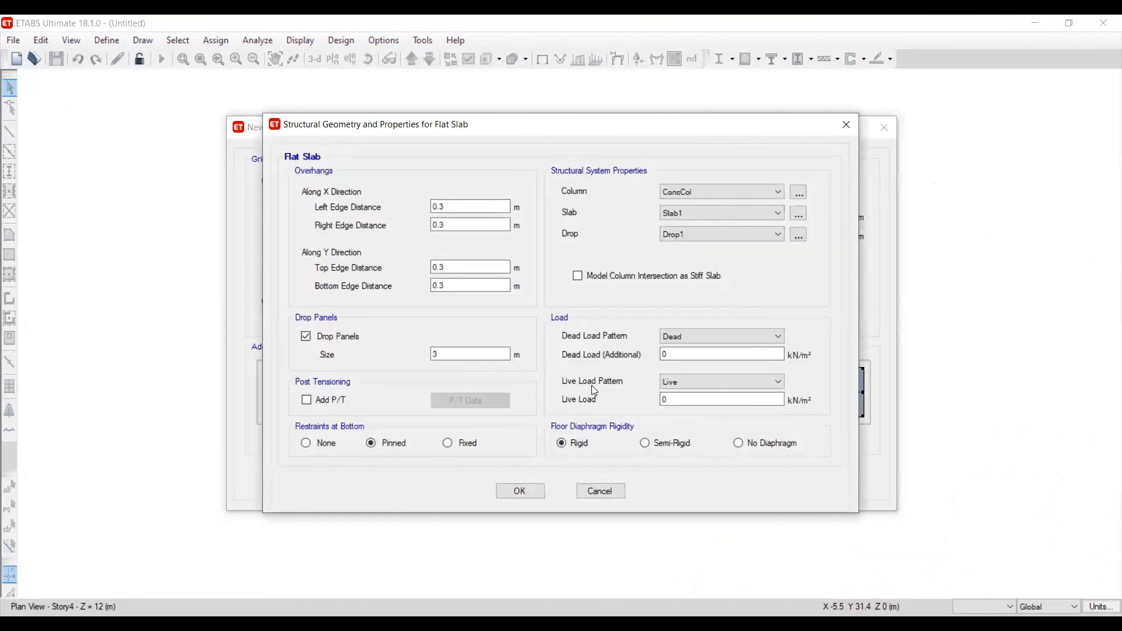
left_click(528, 496)
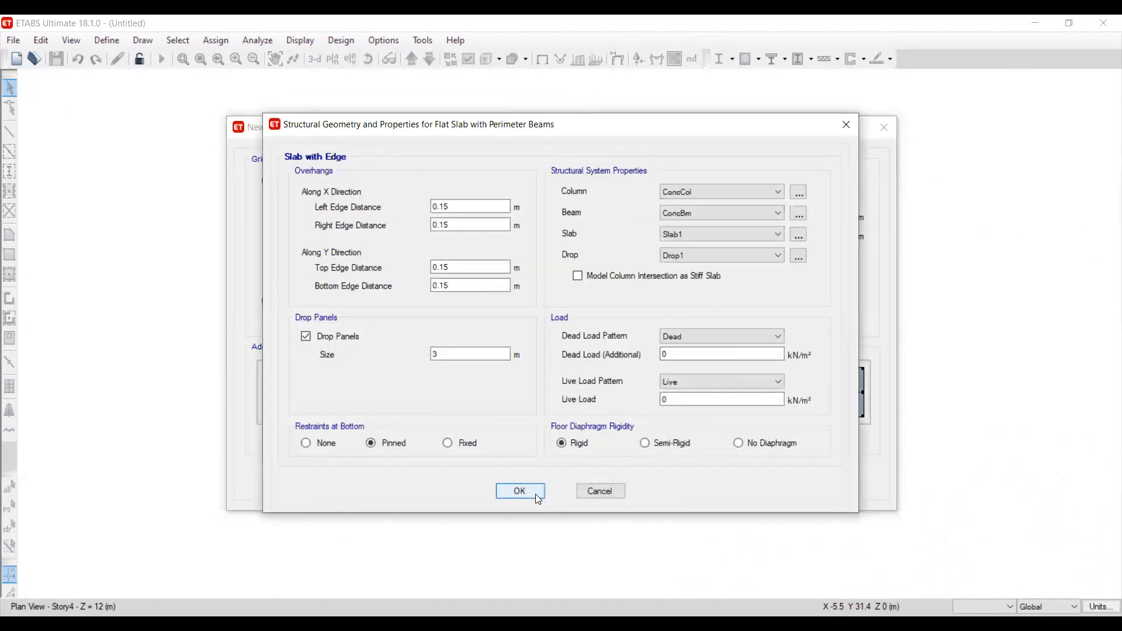
left_click(537, 498)
left_click(522, 479)
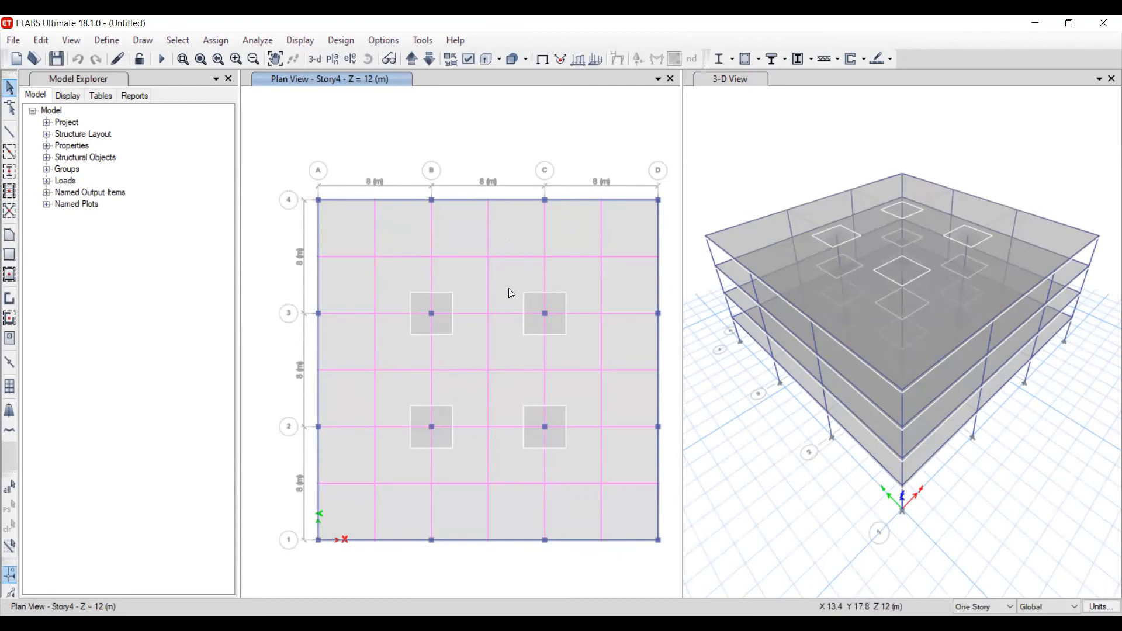
middle_click_drag(505, 286, 485, 264)
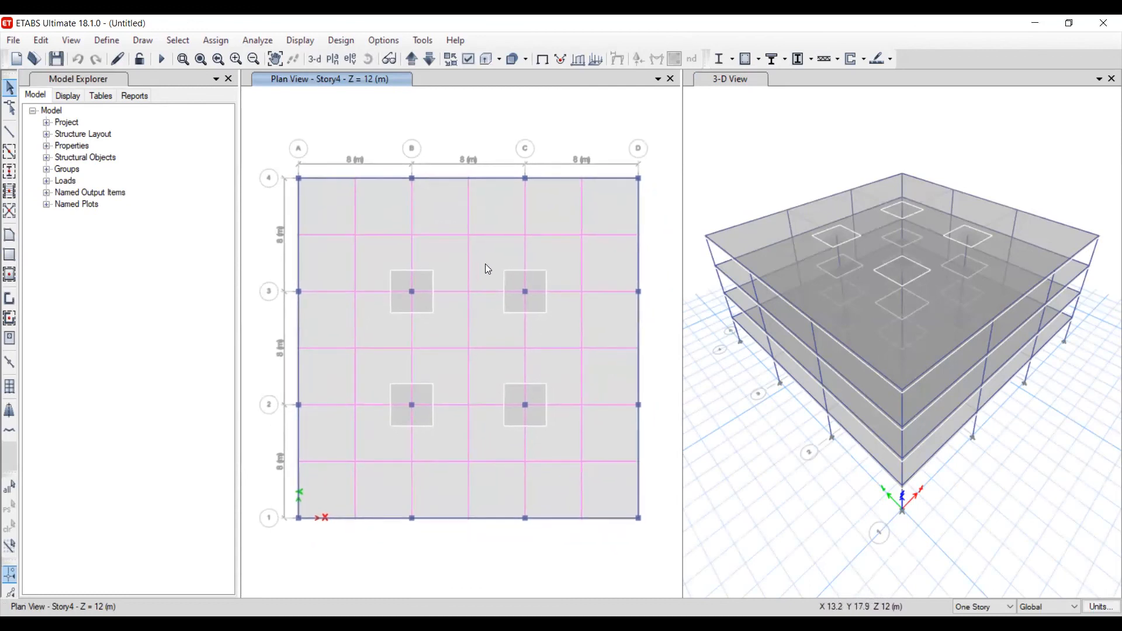
Discard the perimeter-beam slab model for a new one, and initialize it with built-in Metric SI settings
left_click(14, 41)
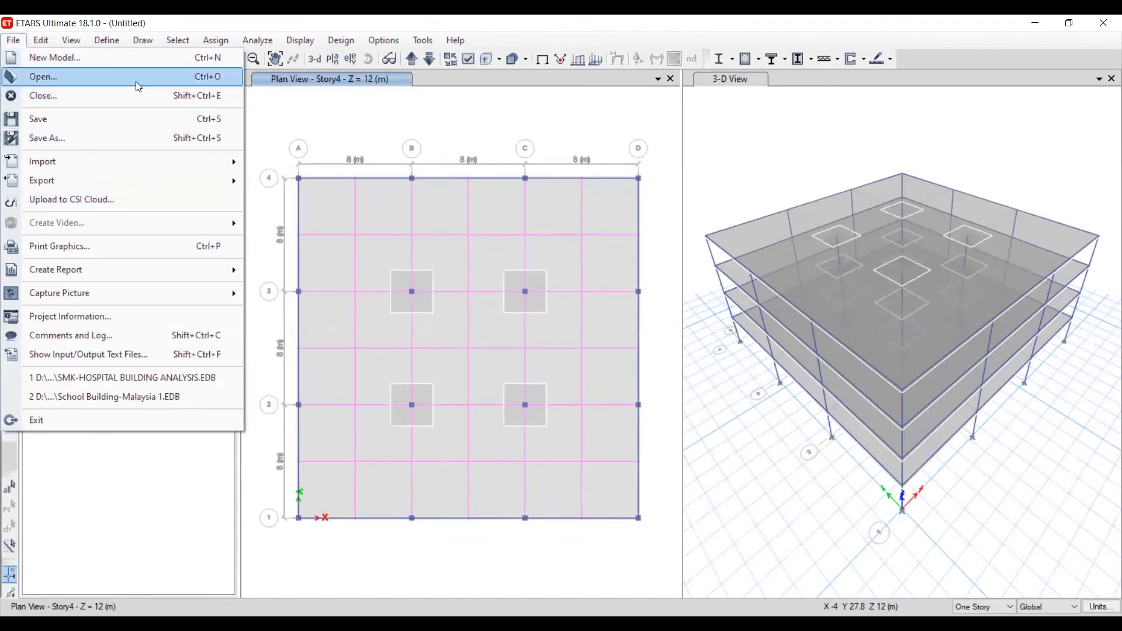
left_click(132, 61)
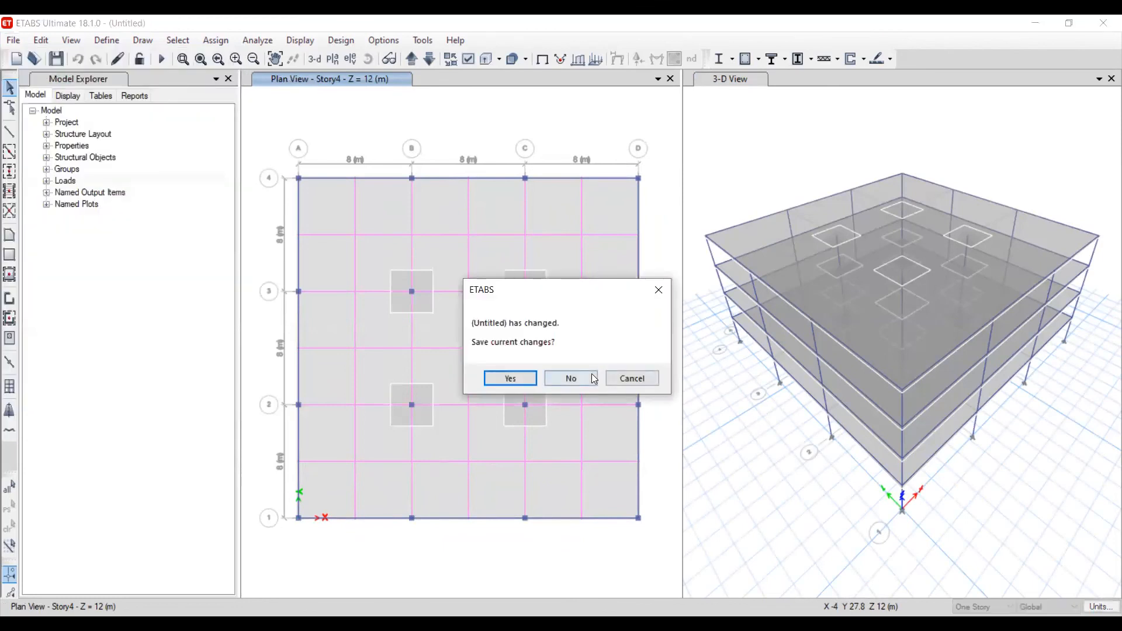
left_click(571, 379)
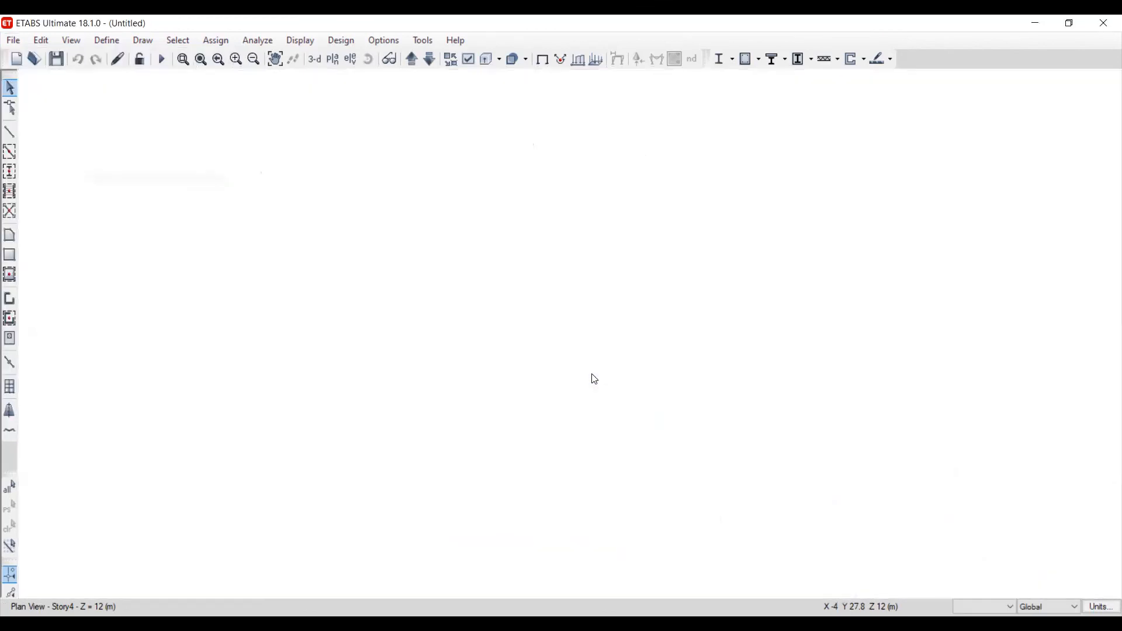
left_click(466, 285)
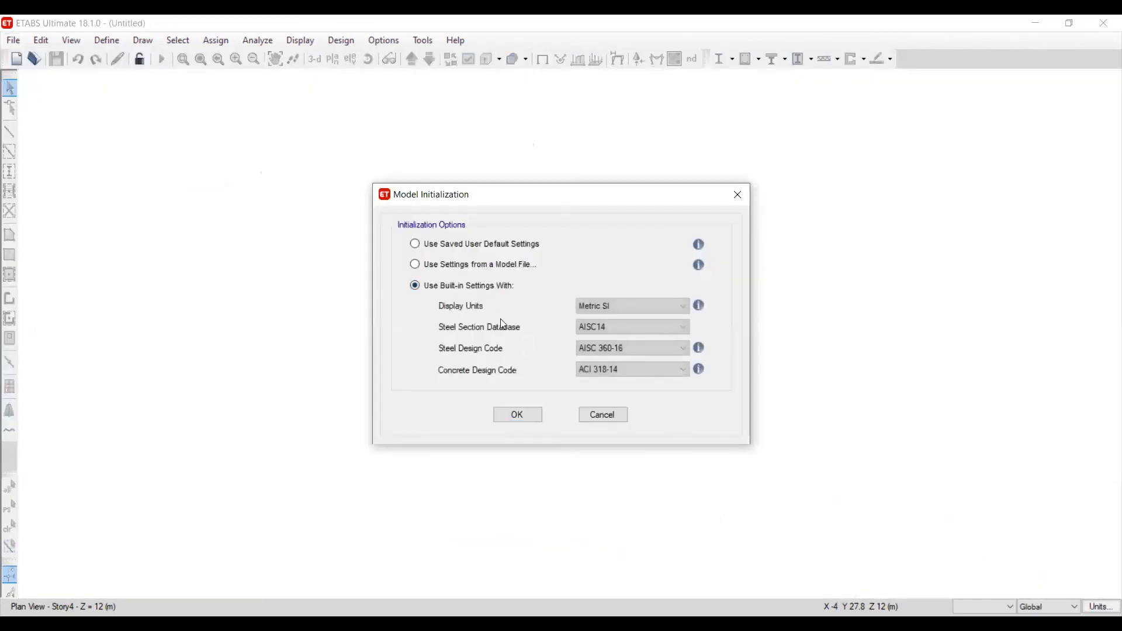
left_click(516, 415)
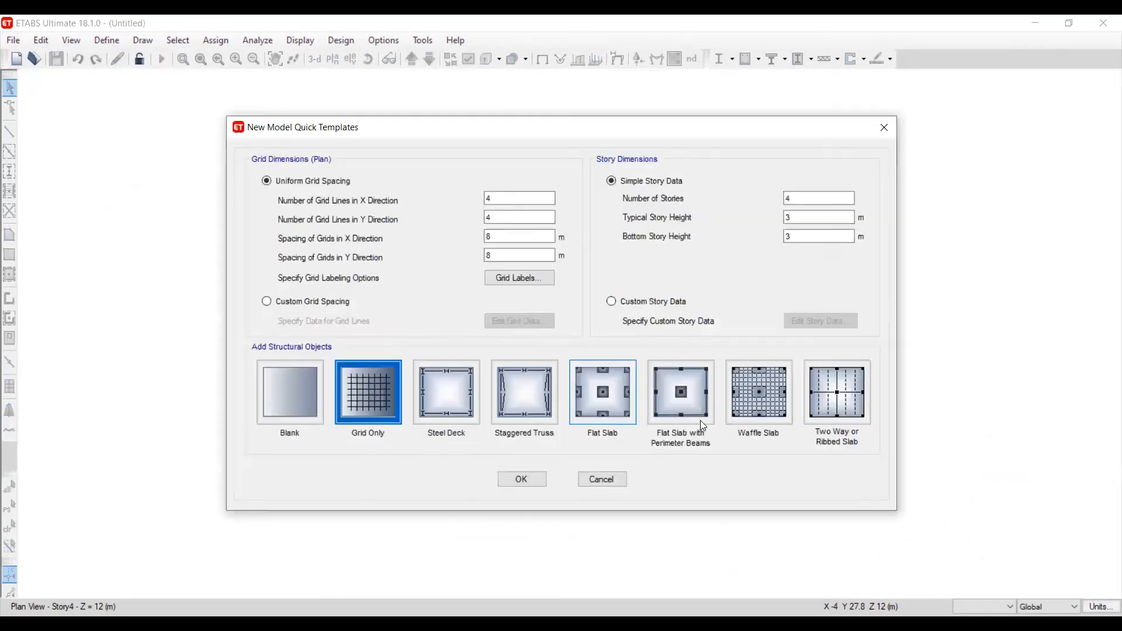
Create a Waffle Slab model with 0.3 m edge distances, 3 m drop panels and pinned restraints, and check its plan view
left_click(763, 416)
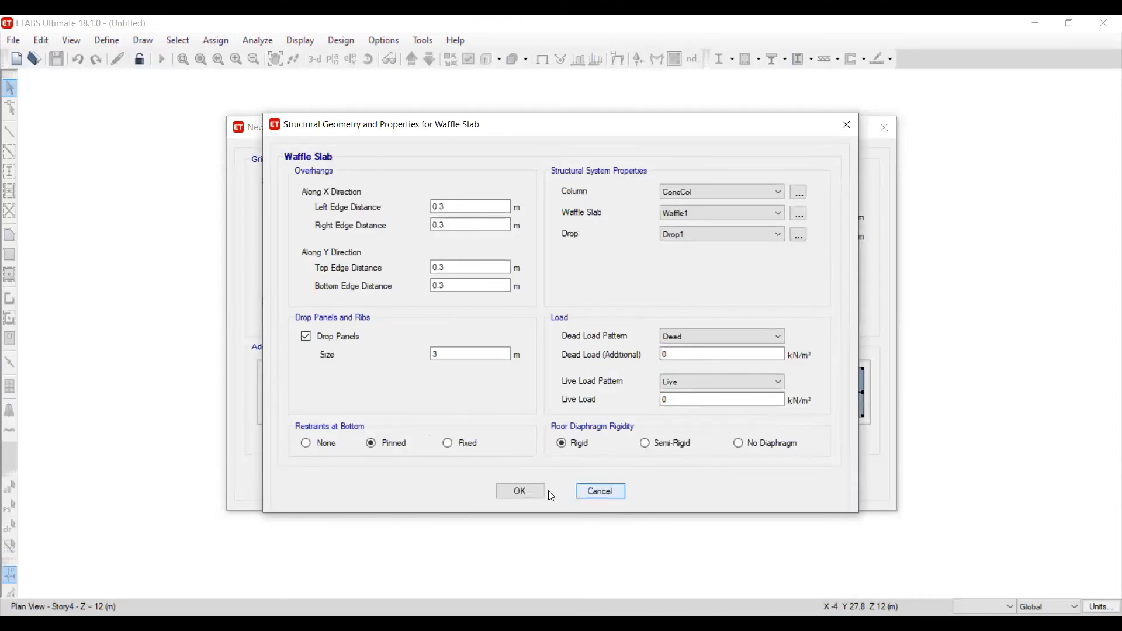
left_click(520, 491)
left_click(534, 482)
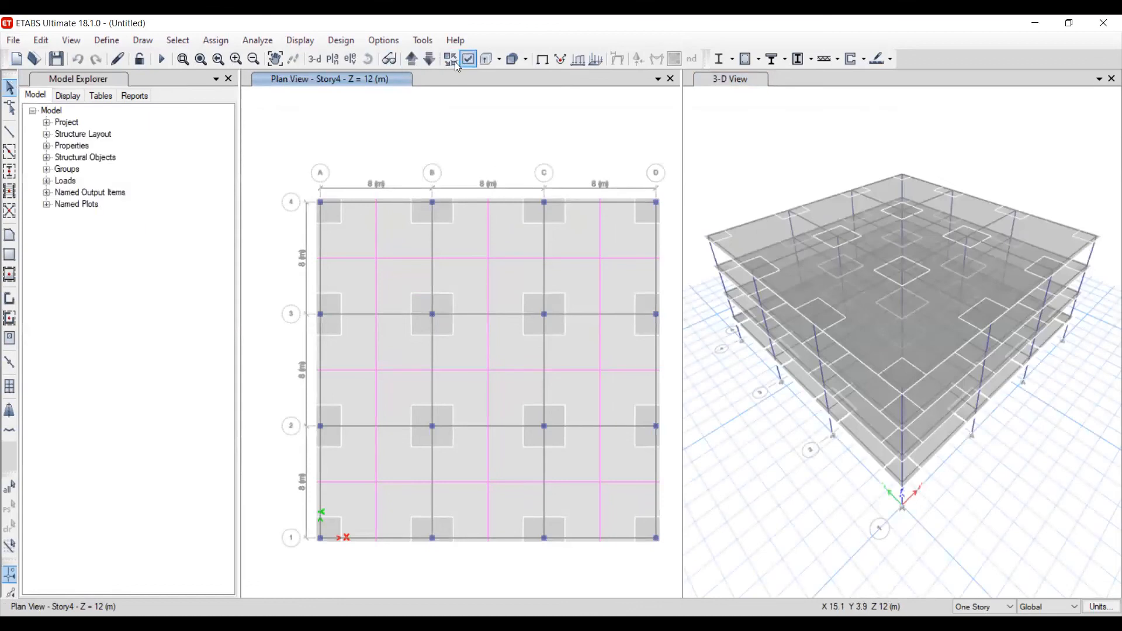
left_click(429, 60)
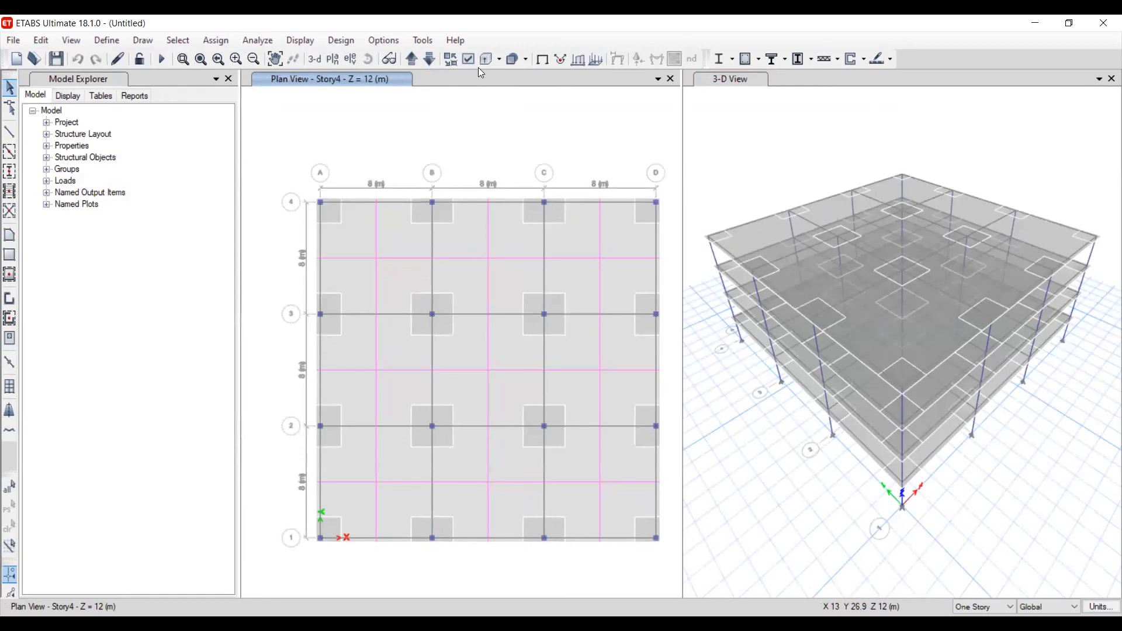
Discard the waffle slab model for a new one, and initialize it with built-in Metric SI settings
left_click(14, 41)
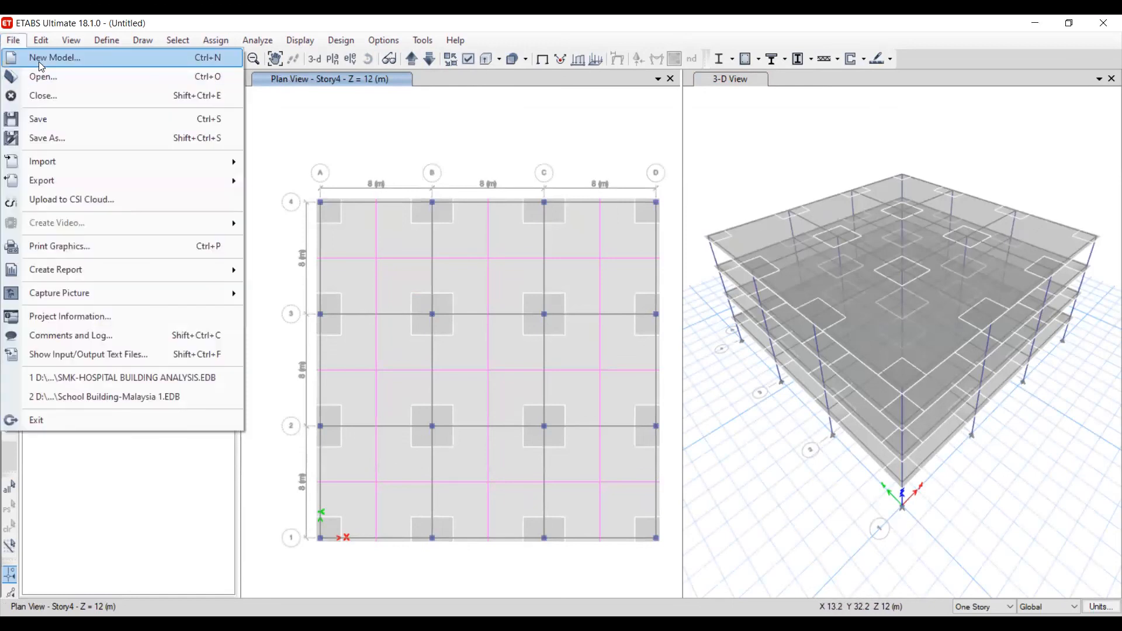
left_click(39, 59)
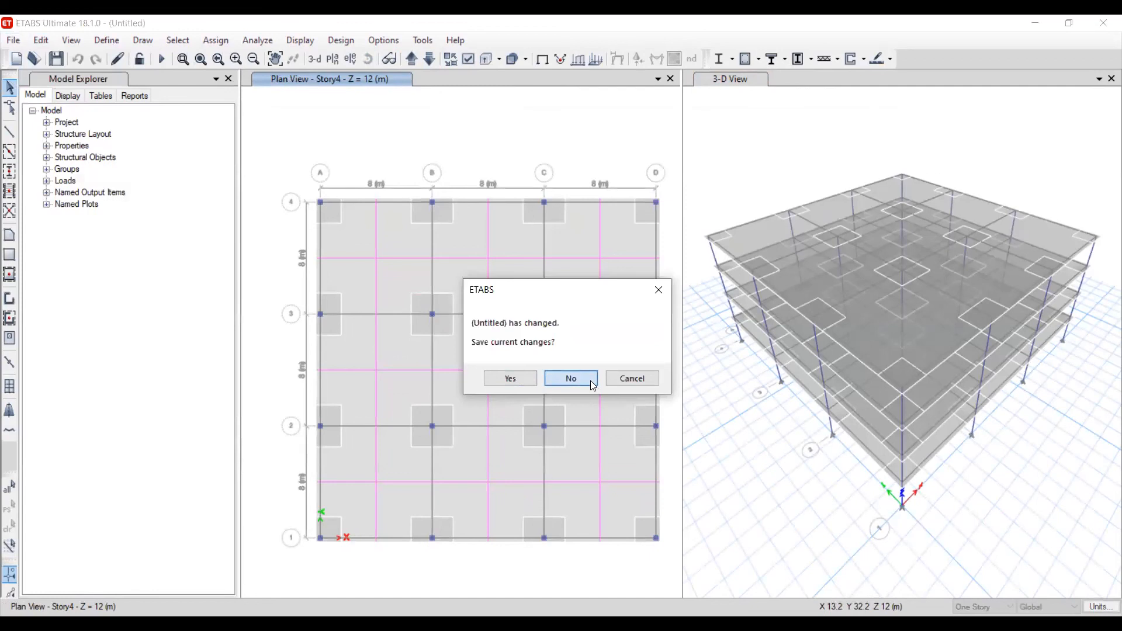
left_click(590, 381)
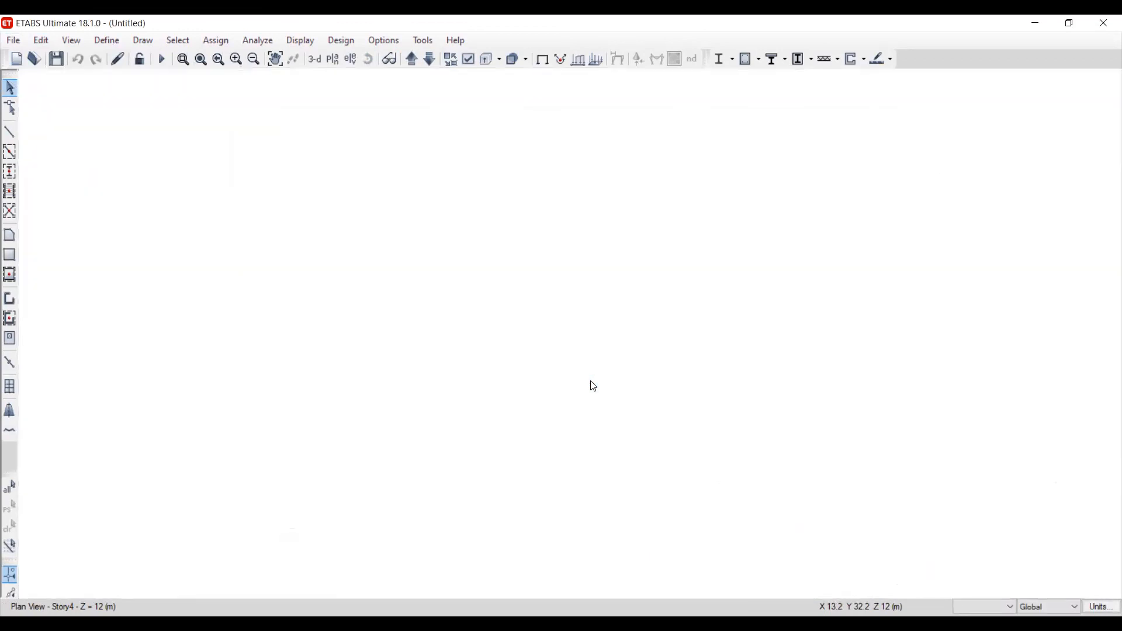
left_click(467, 285)
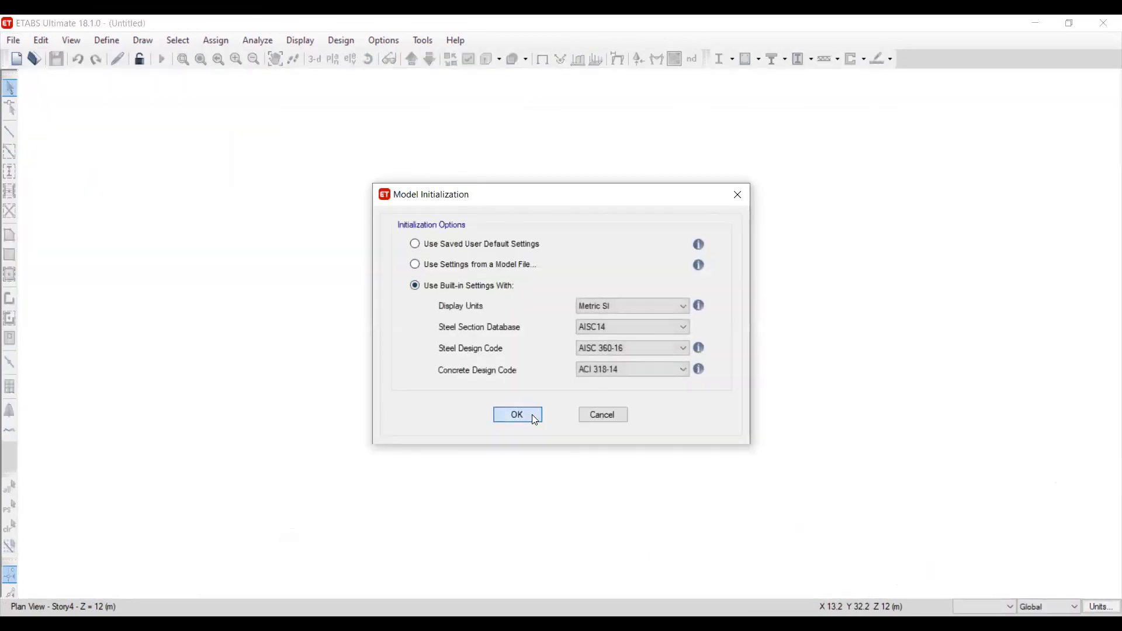
left_click(518, 415)
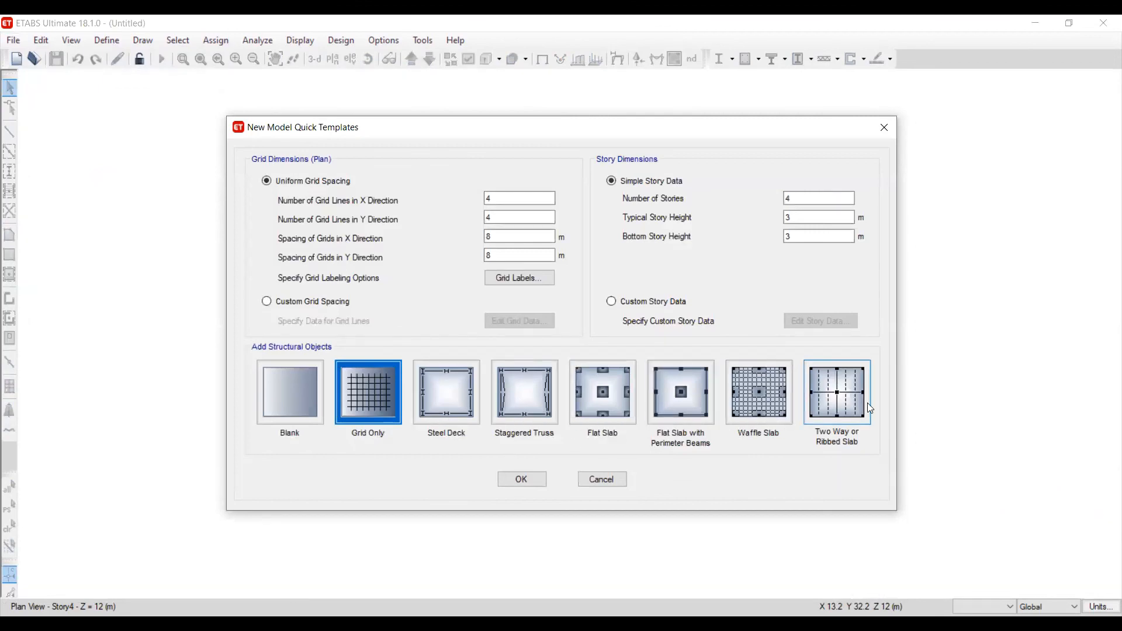
Go through the uniform grid line counts and spacings and the number of stories among the template settings
left_click(496, 198)
left_click(498, 217)
left_click(509, 237)
left_click(509, 255)
left_click(830, 199)
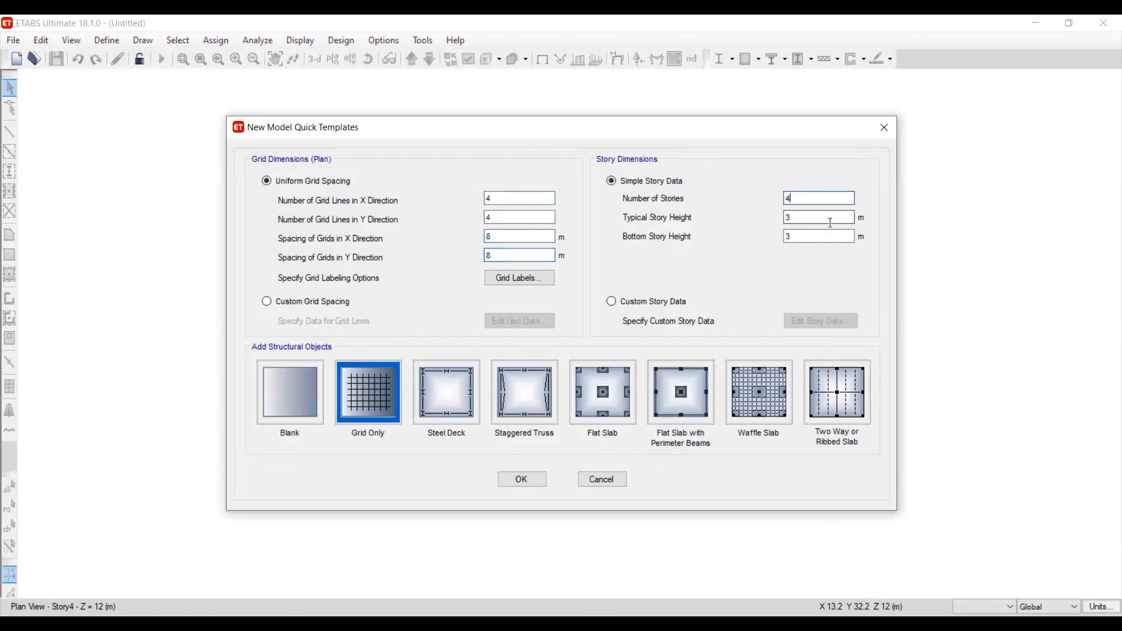
Switch the grid and story dimensions to custom, and view the custom story data without changing it
left_click(310, 301)
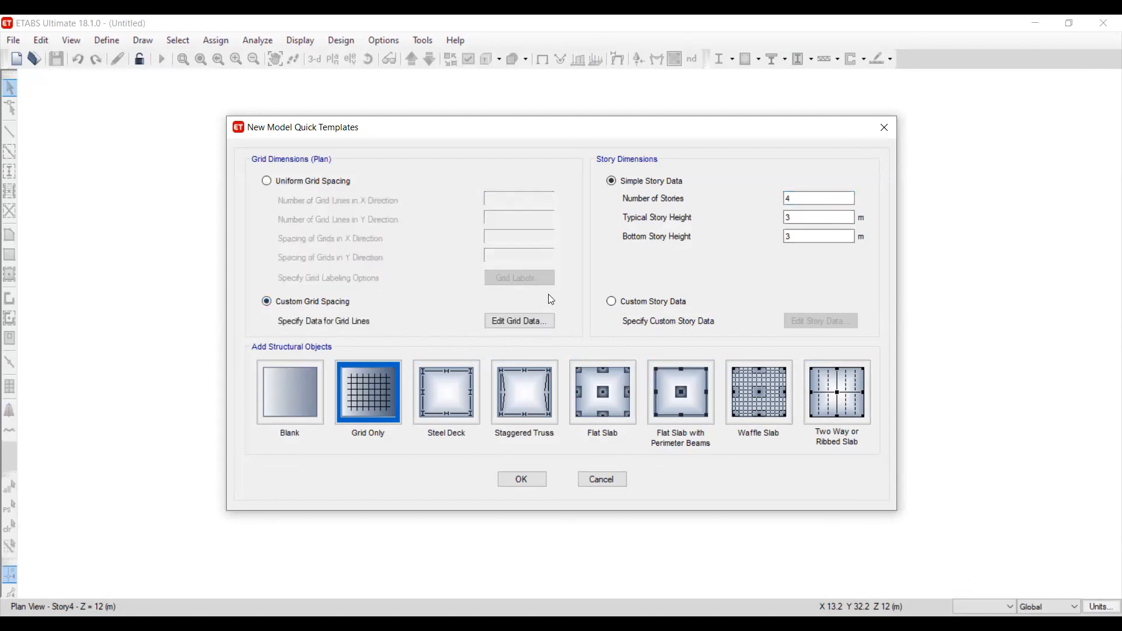
left_click_drag(798, 199, 750, 195)
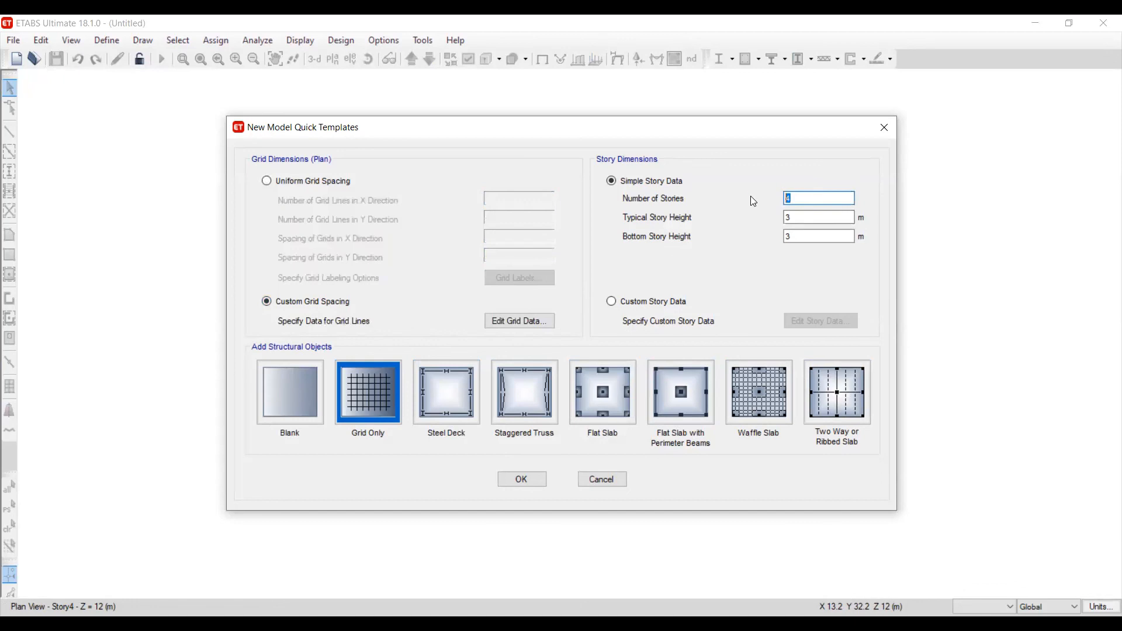
left_click(626, 305)
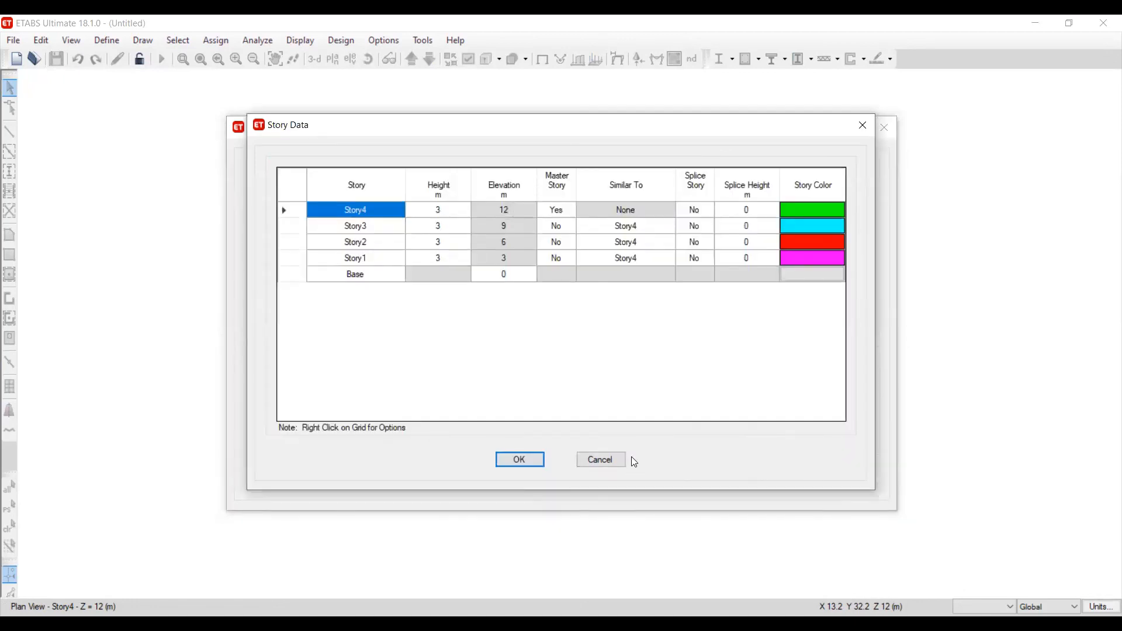
left_click(610, 456)
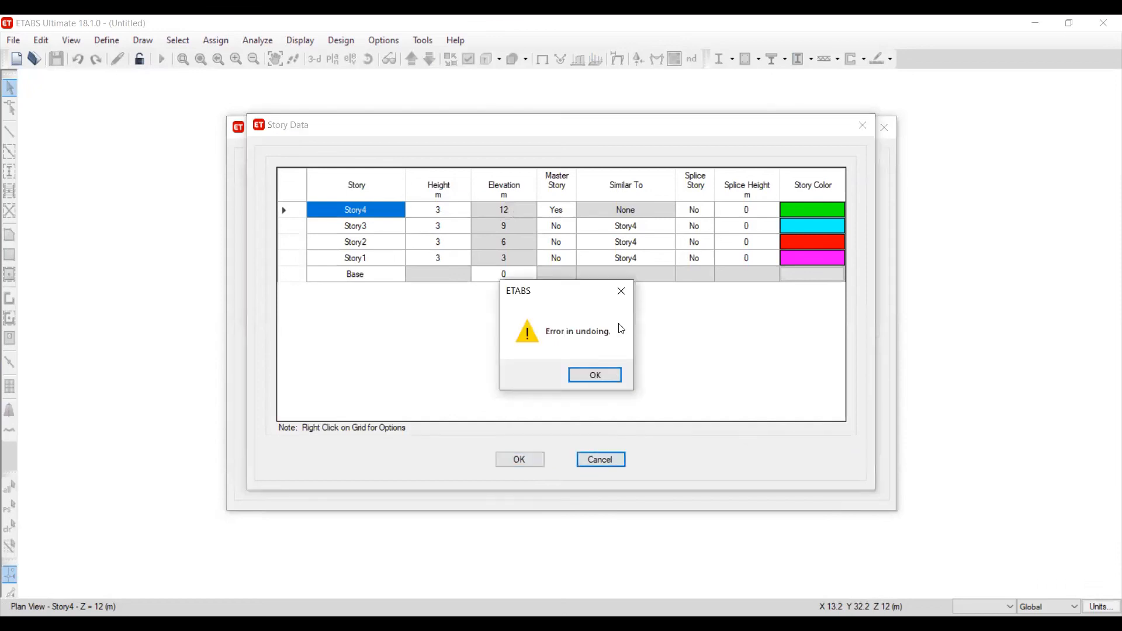
left_click(618, 293)
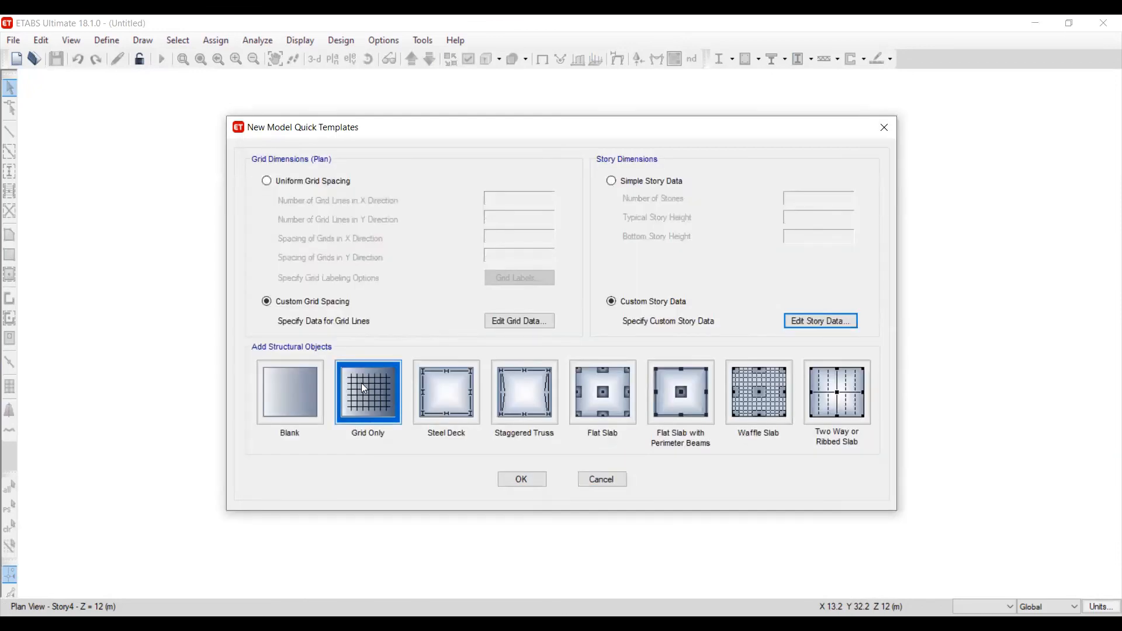
Create a Blank model with uniform grid spacing and simple story data, and check its plan and 3-D views
left_click(272, 388)
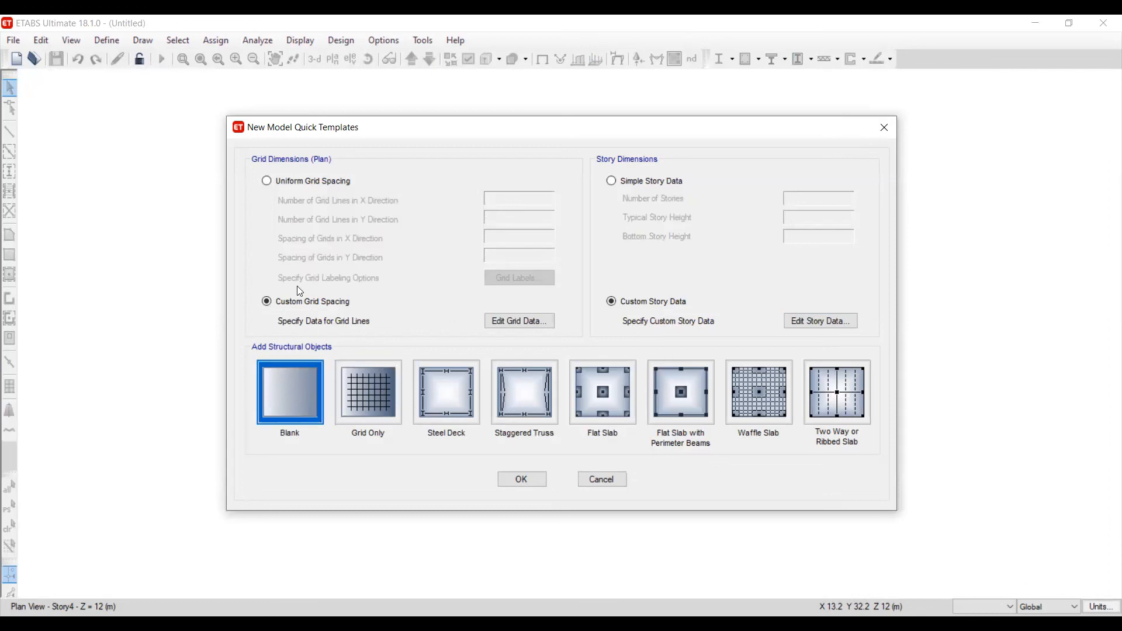
left_click(288, 186)
left_click(666, 182)
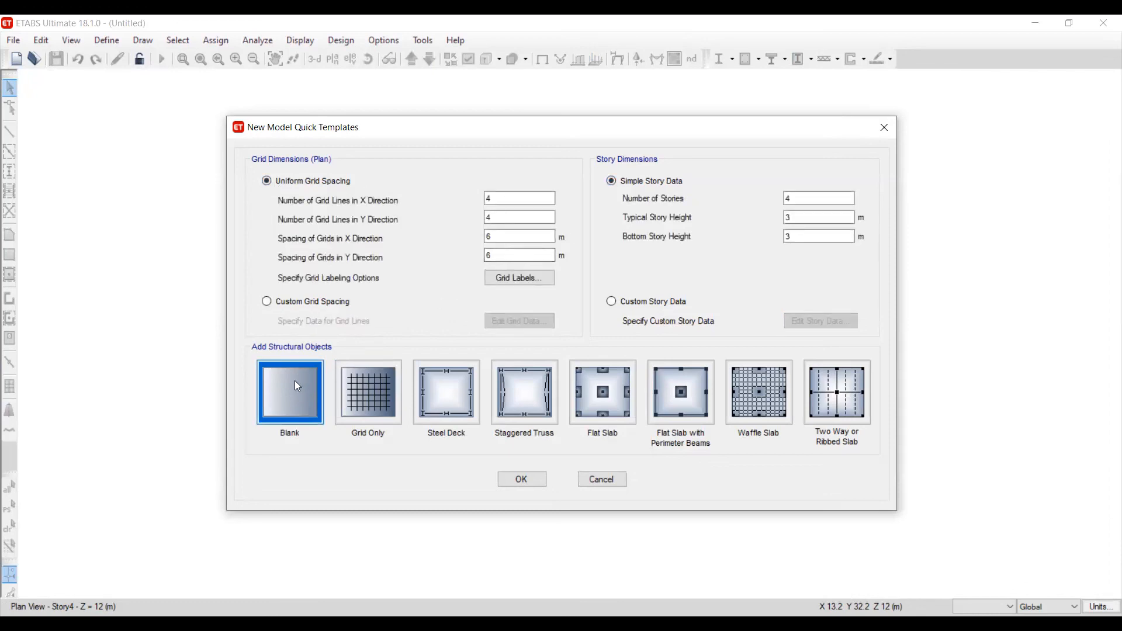
left_click(512, 480)
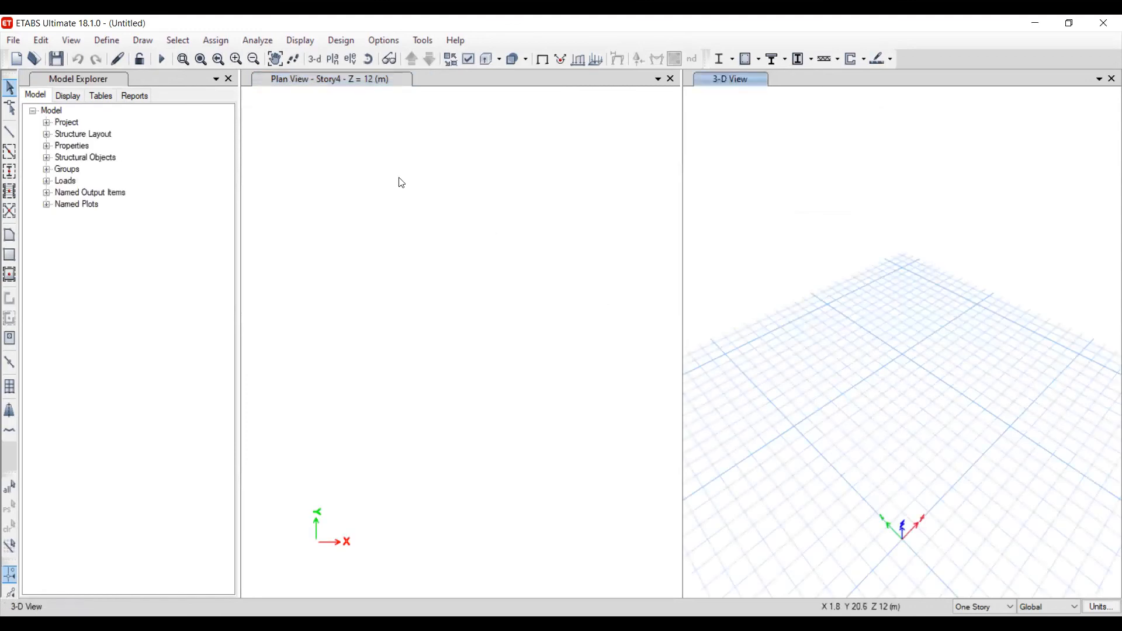
left_click(735, 80)
left_click(403, 237)
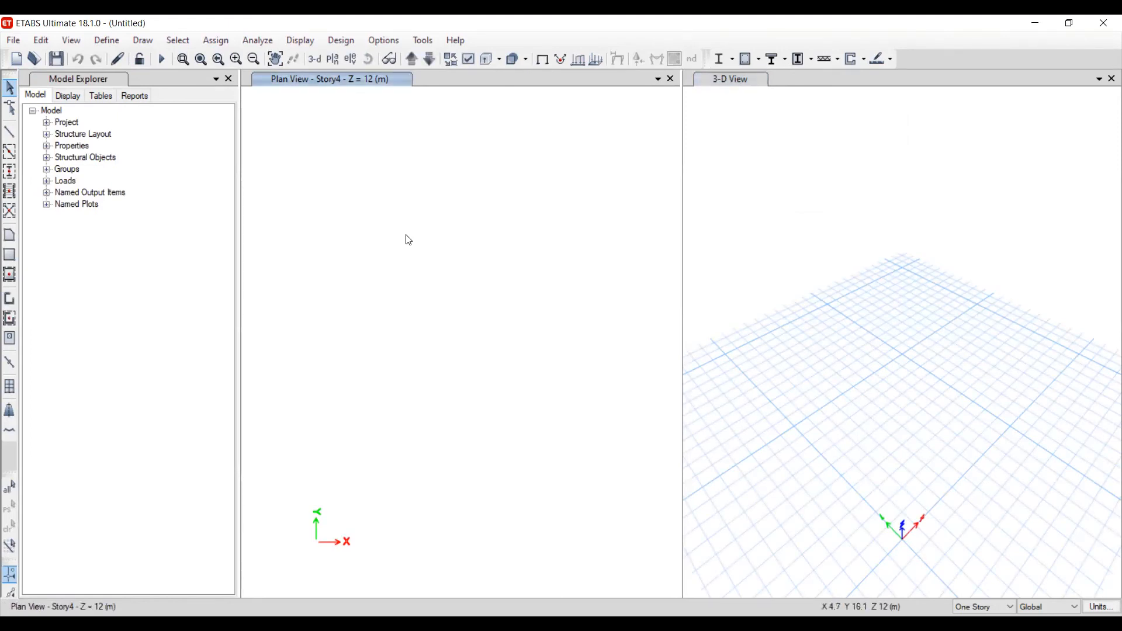
right_click(406, 235)
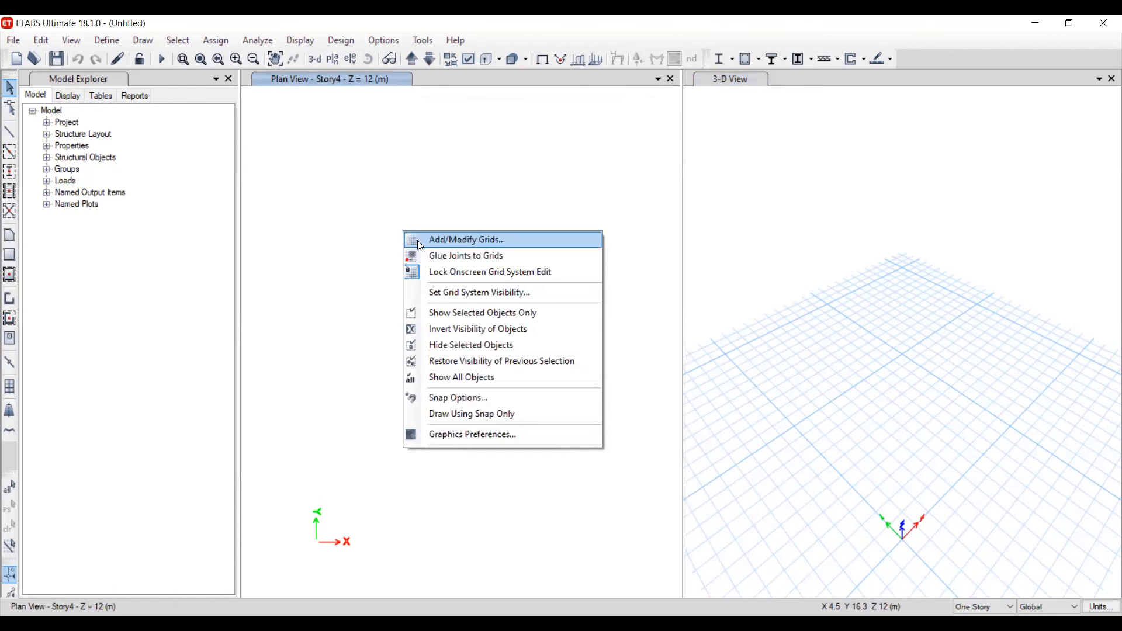
Replace the unsaved blank model with a new Grid Only model of 4 by 4 grid lines at 8 m and four 3 m stories
left_click(15, 40)
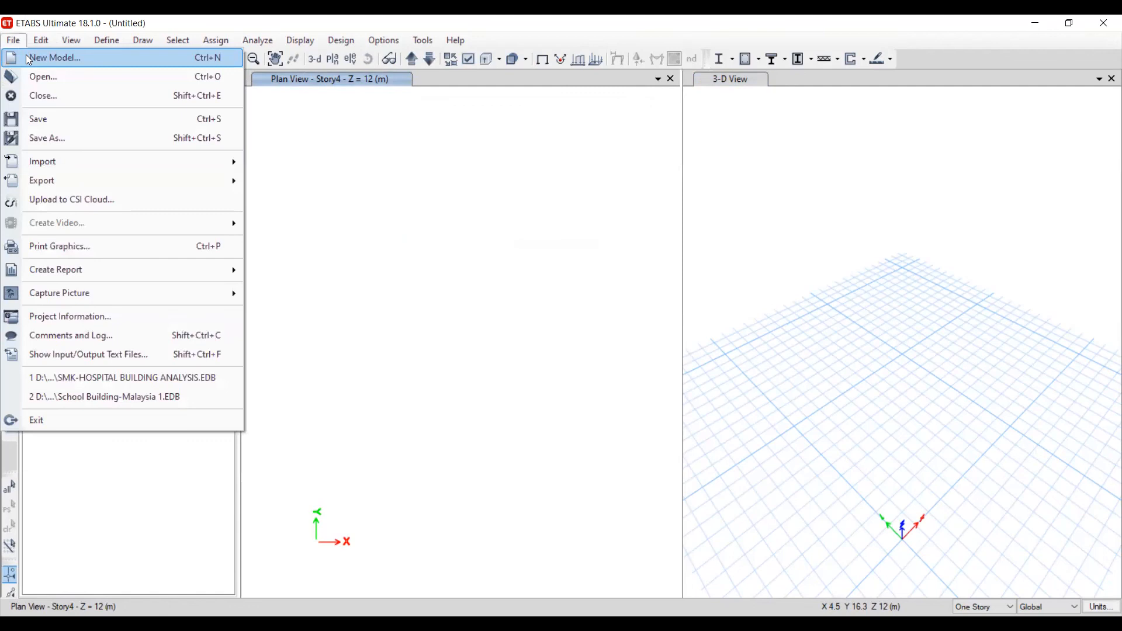
left_click(27, 57)
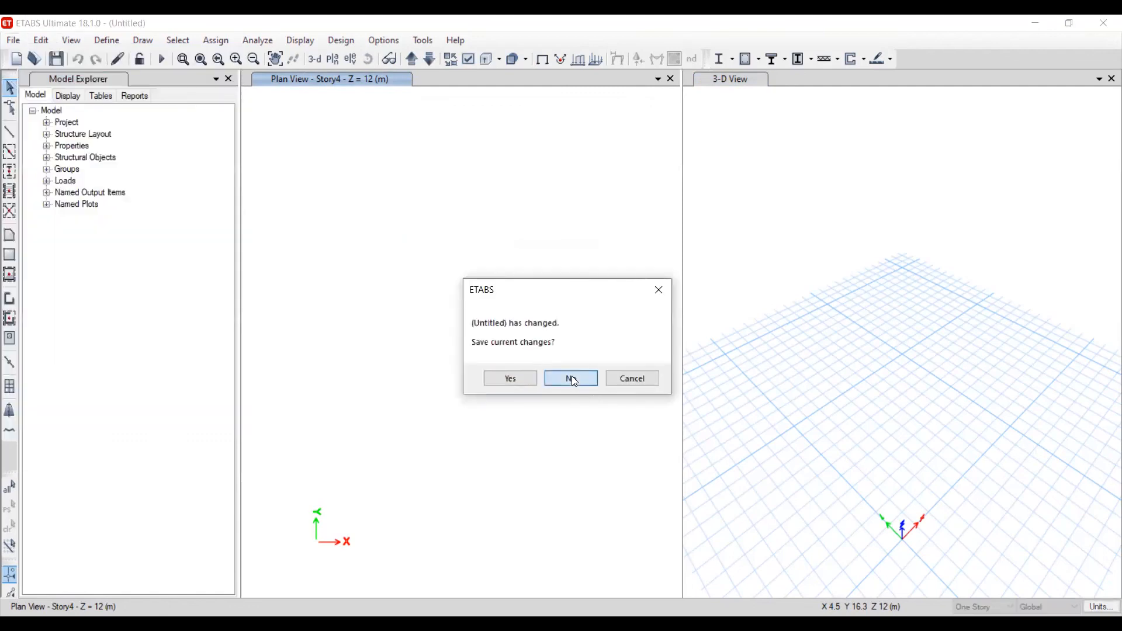
left_click(572, 379)
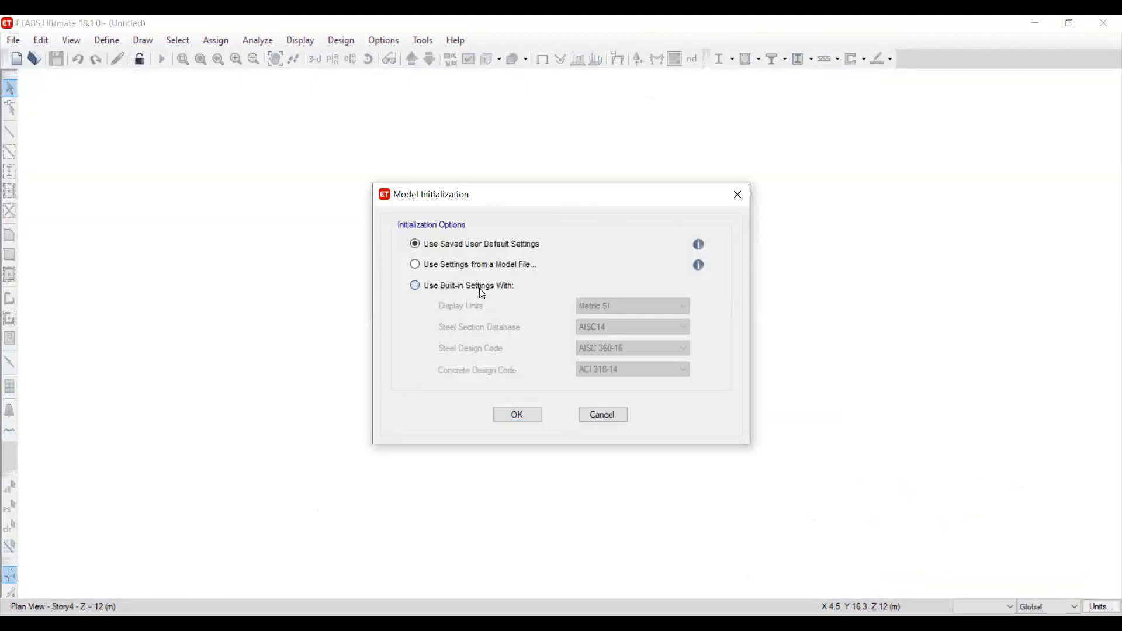
left_click(519, 415)
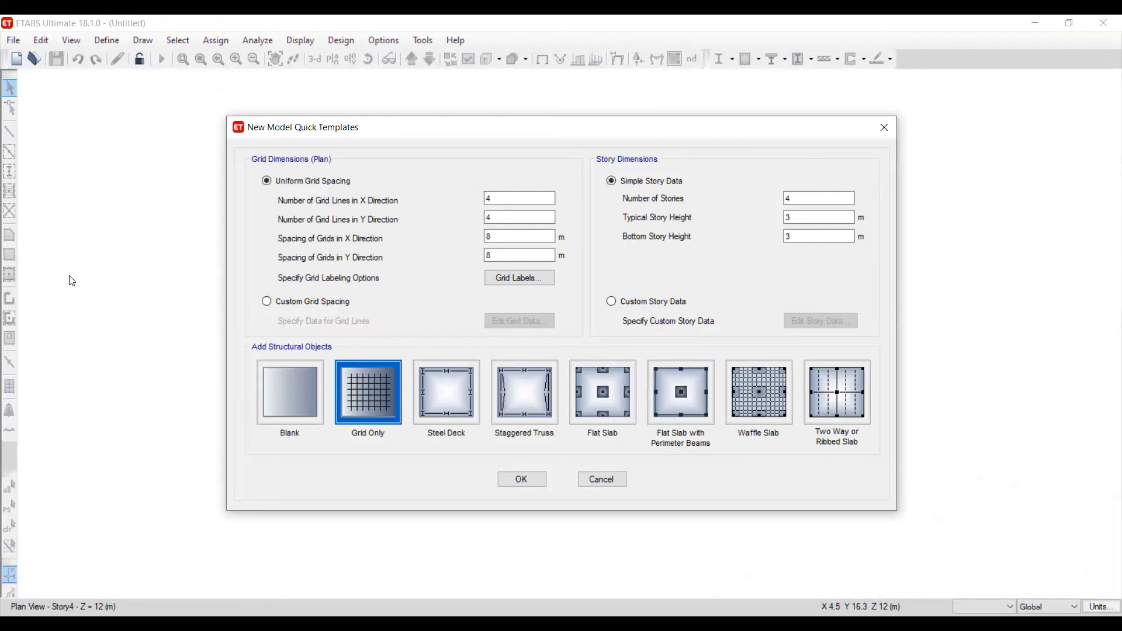
left_click(523, 479)
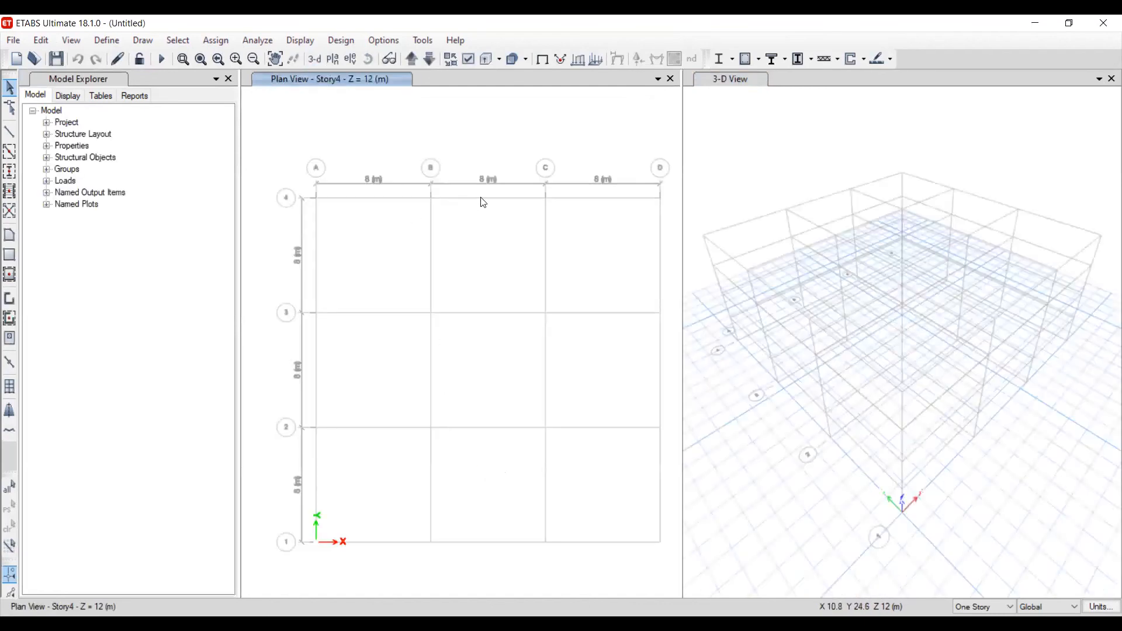
Examine the settings for adding a new grid system, including its grid line counts, and leave without adding one
right_click(739, 176)
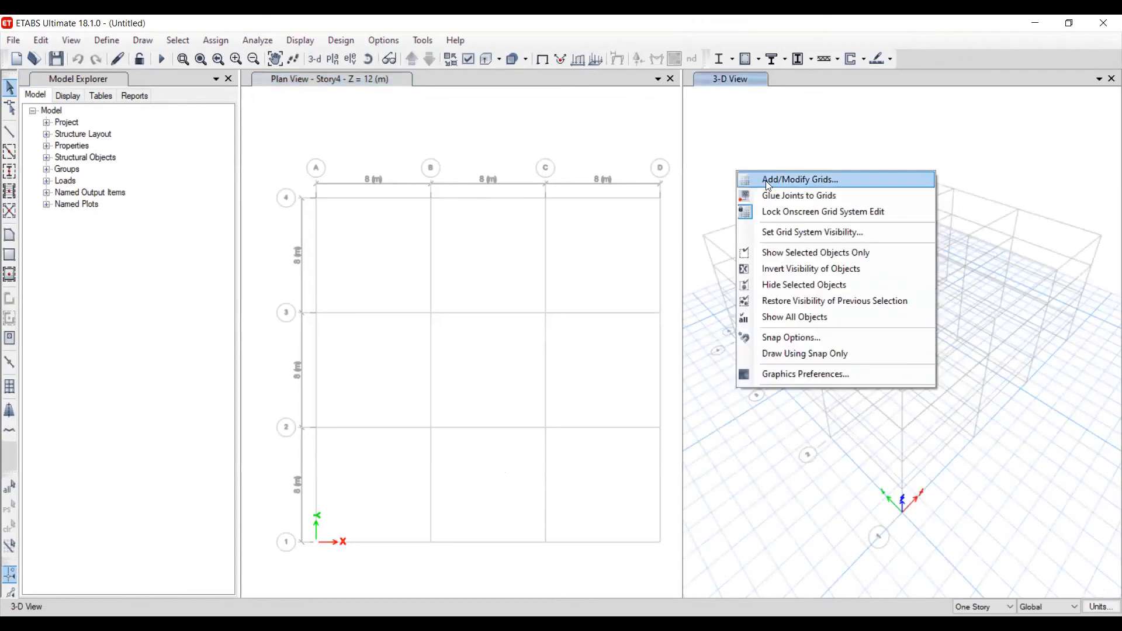
left_click(776, 187)
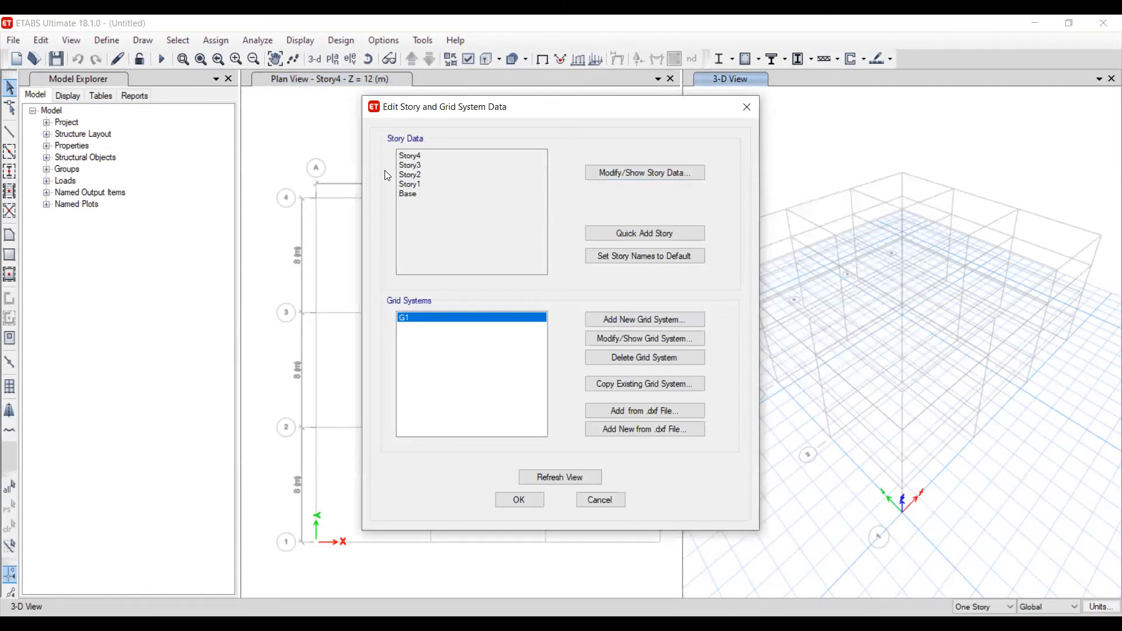
left_click(618, 320)
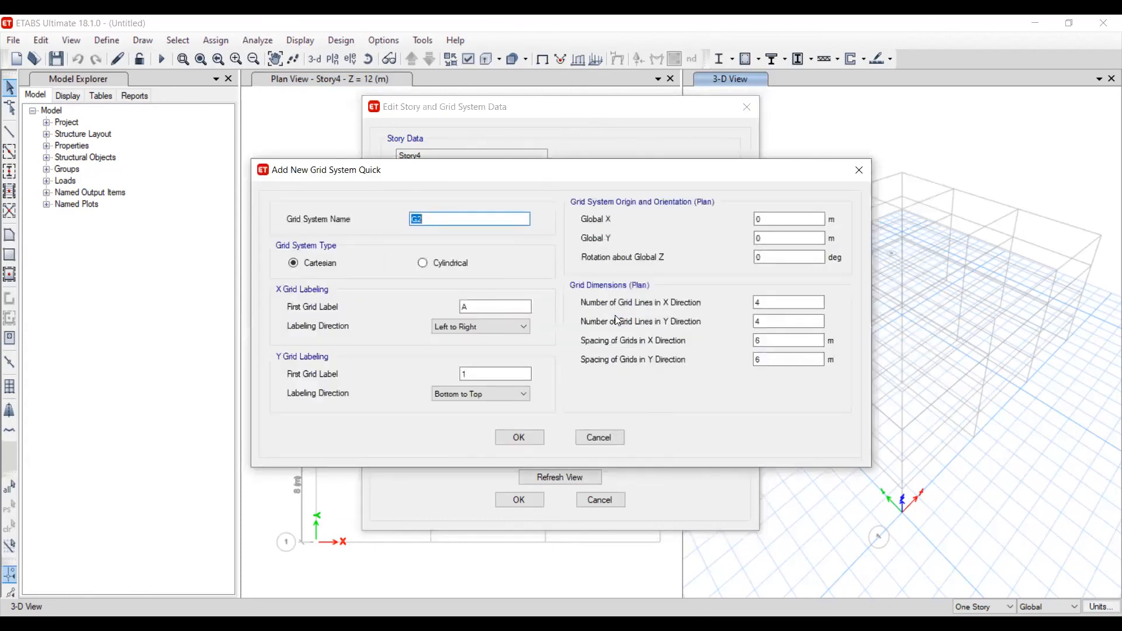
double_click(784, 303)
double_click(783, 321)
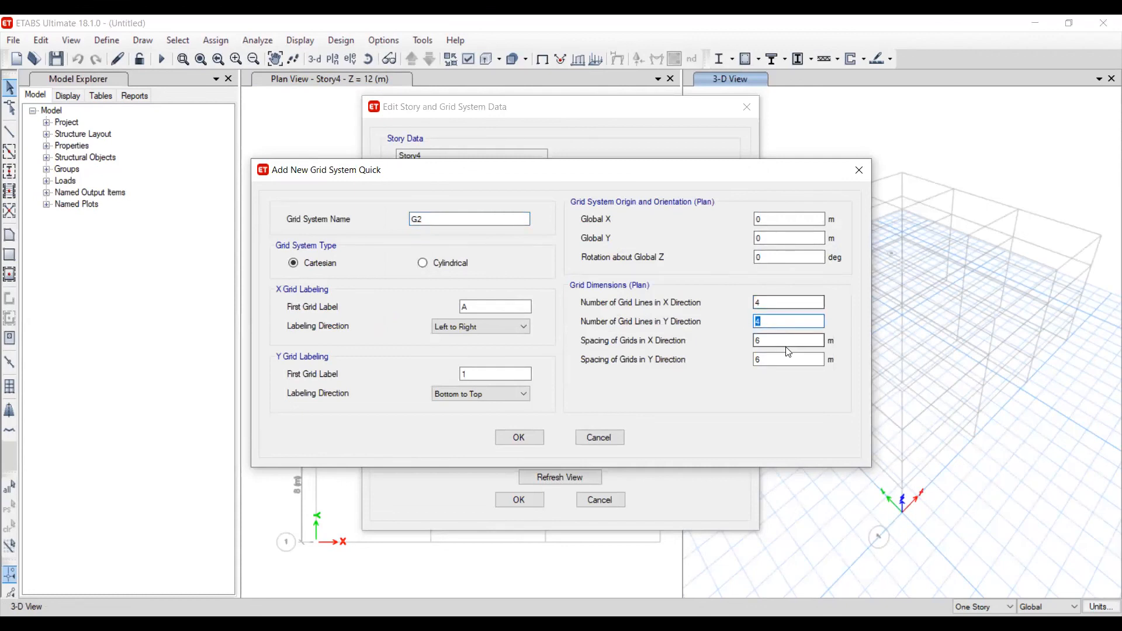
left_click(593, 437)
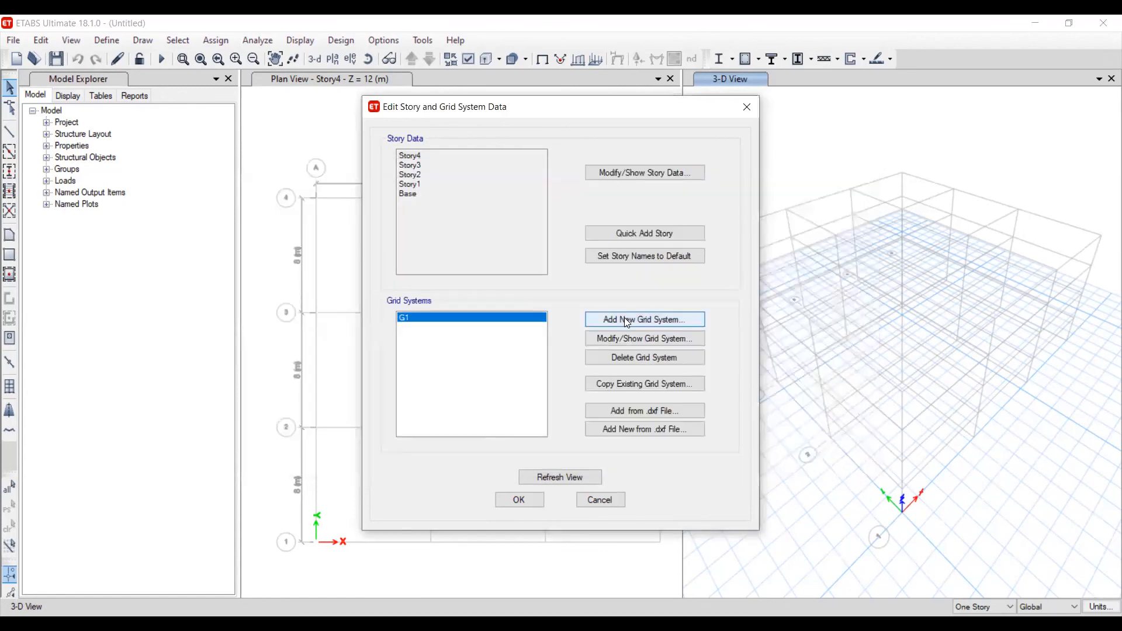
Add one 3 m story above Story4, replicated from Story4 and keeping the existing story heights
left_click(646, 172)
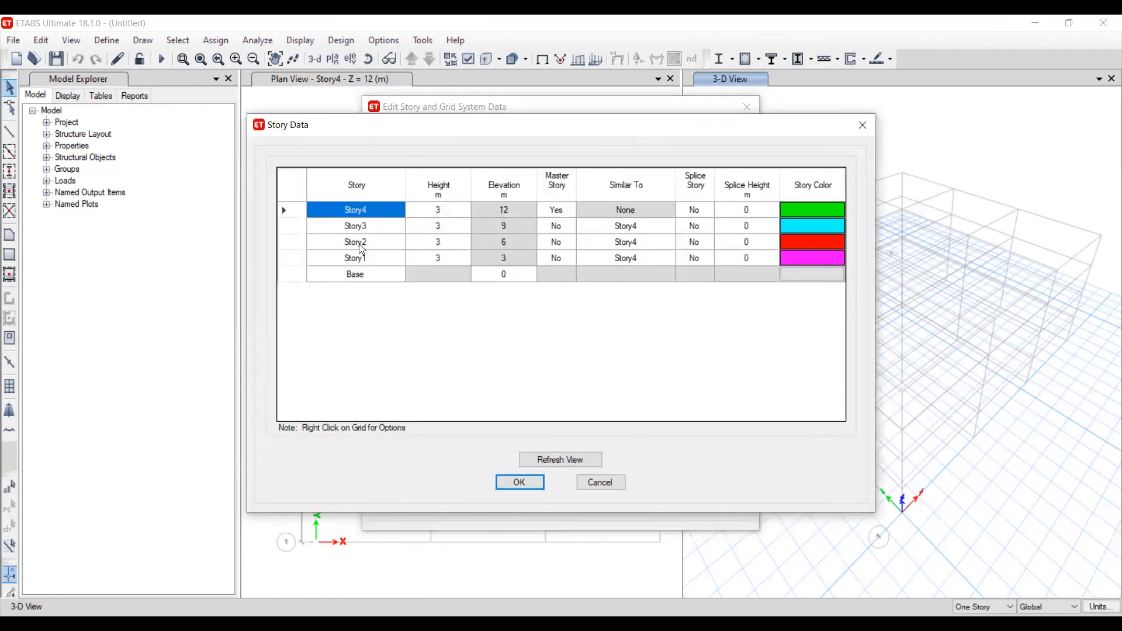
right_click(321, 293)
mouse_move(344, 341)
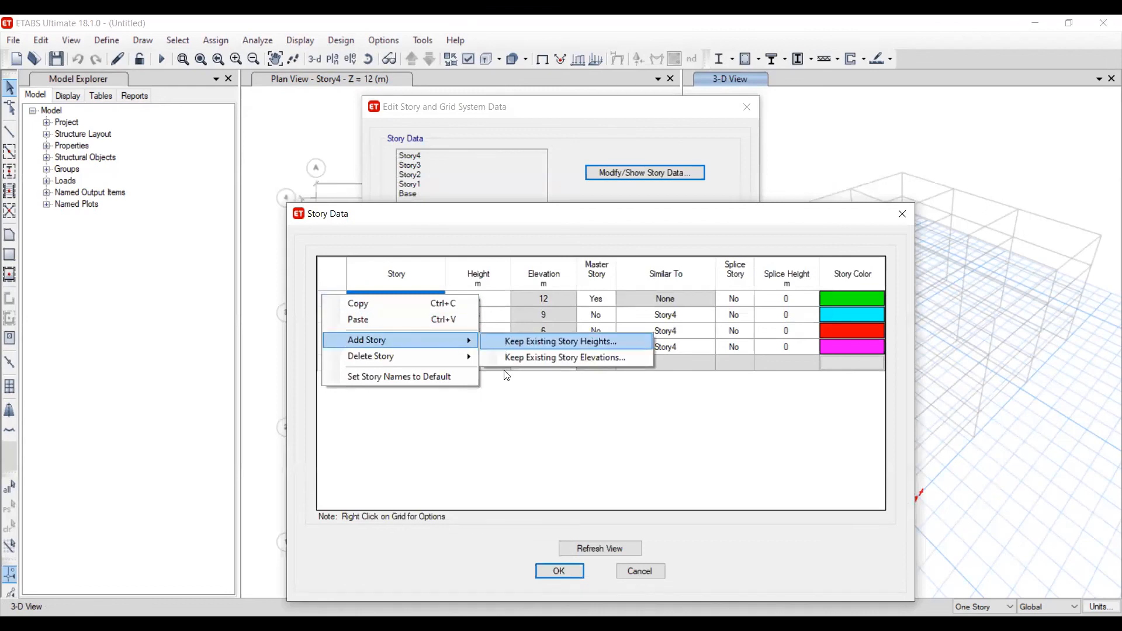
left_click(501, 341)
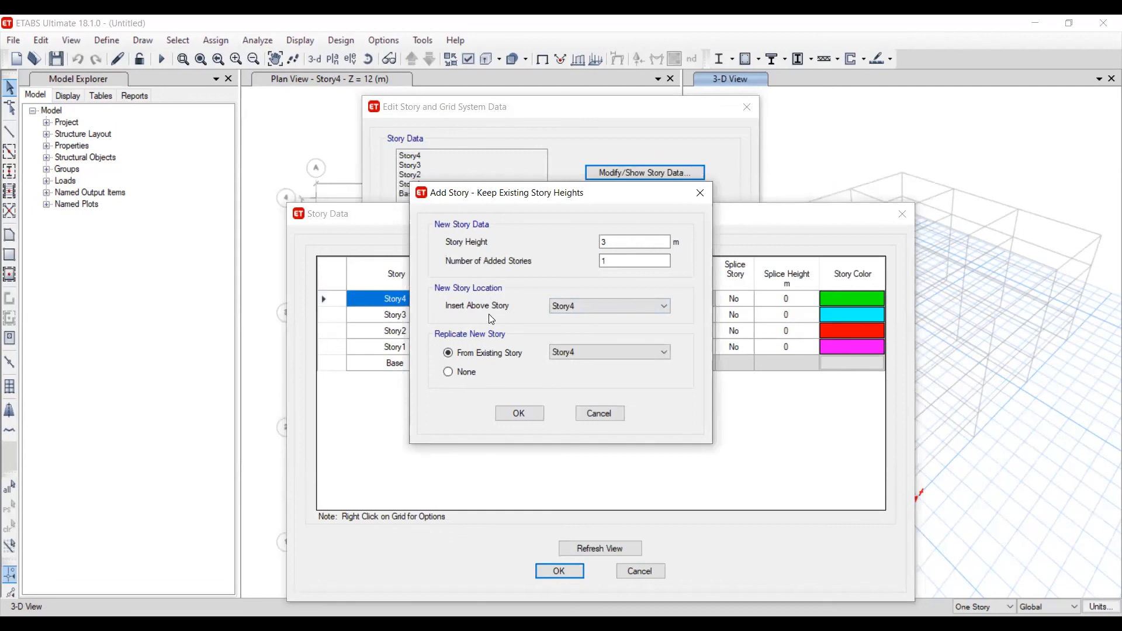
left_click(518, 414)
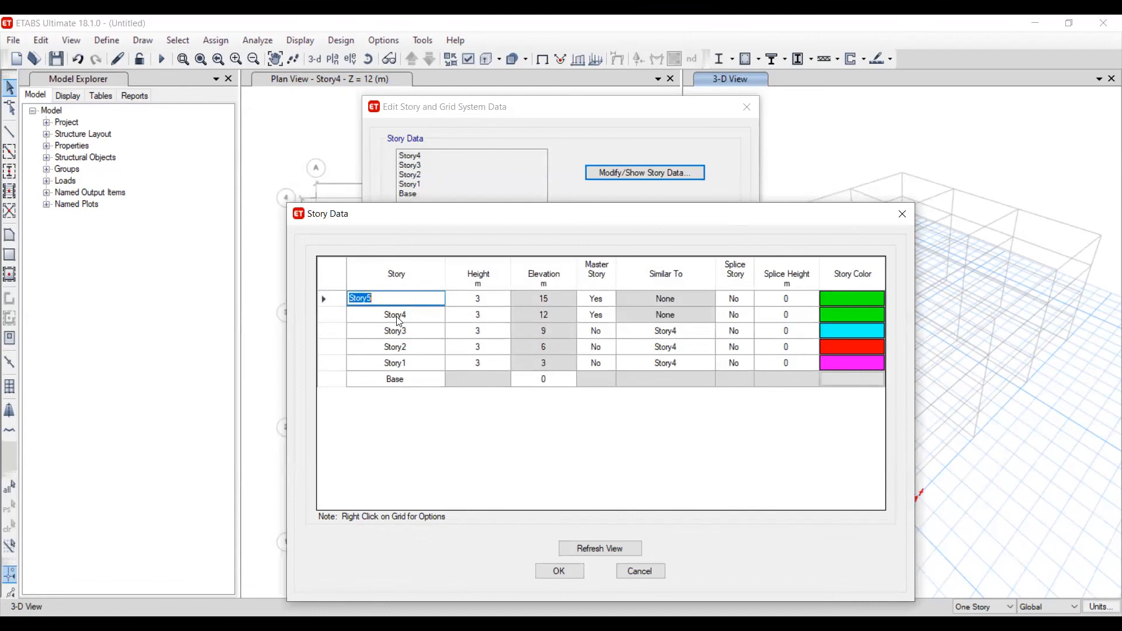
Go through the story names and the top story's height, and discard the story and grid data changes
key("Down")
key("Down")
key("Down")
key("Down")
left_click(421, 379)
left_click(425, 346)
left_click(423, 331)
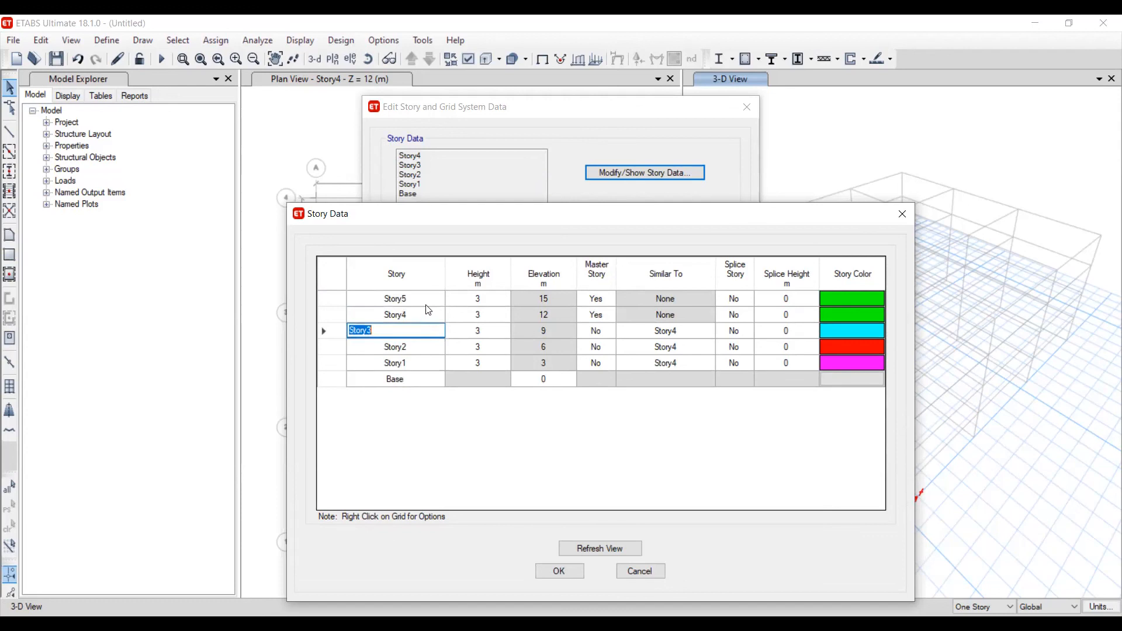
left_click(480, 300)
left_click(658, 571)
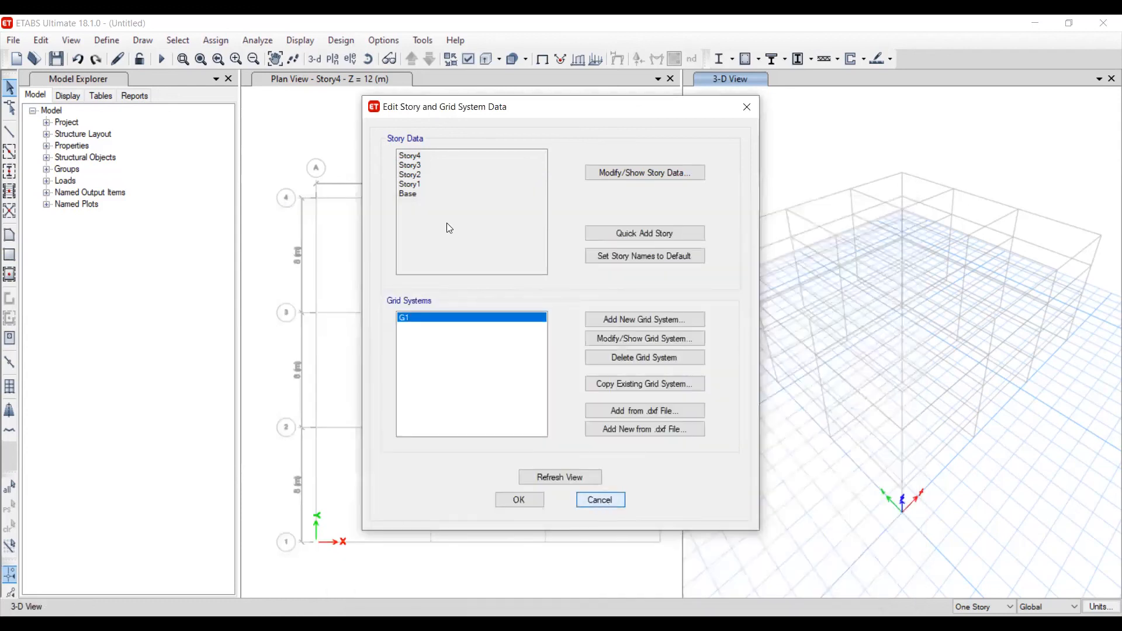
key("Escape")
Review the grid ordinates and other settings of grid system G1 without changing them
right_click(458, 239)
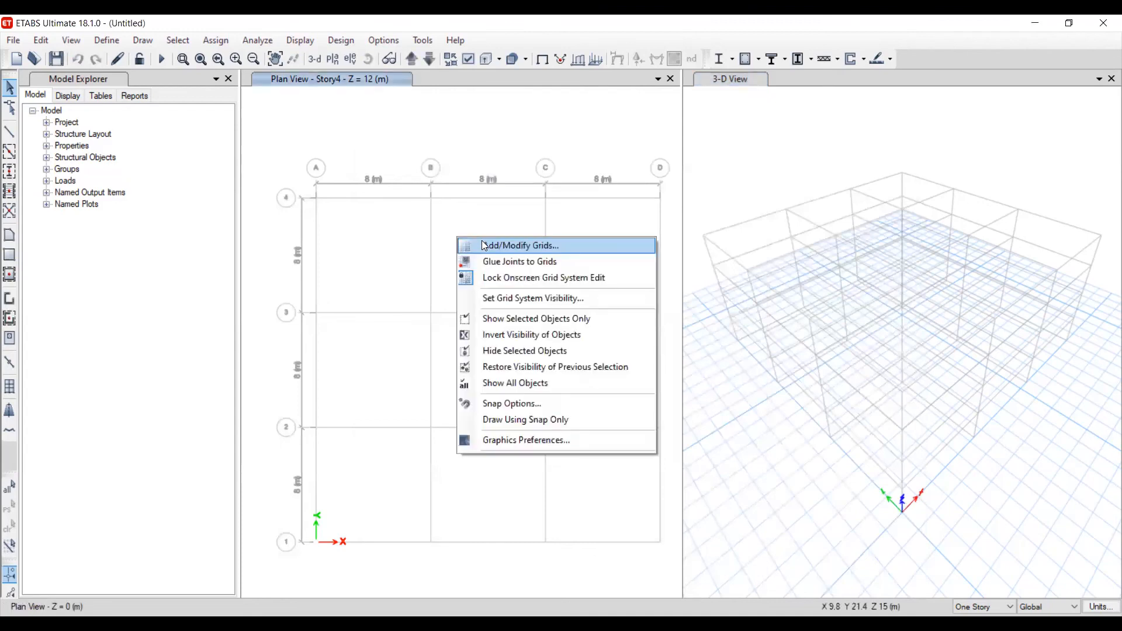
left_click(483, 244)
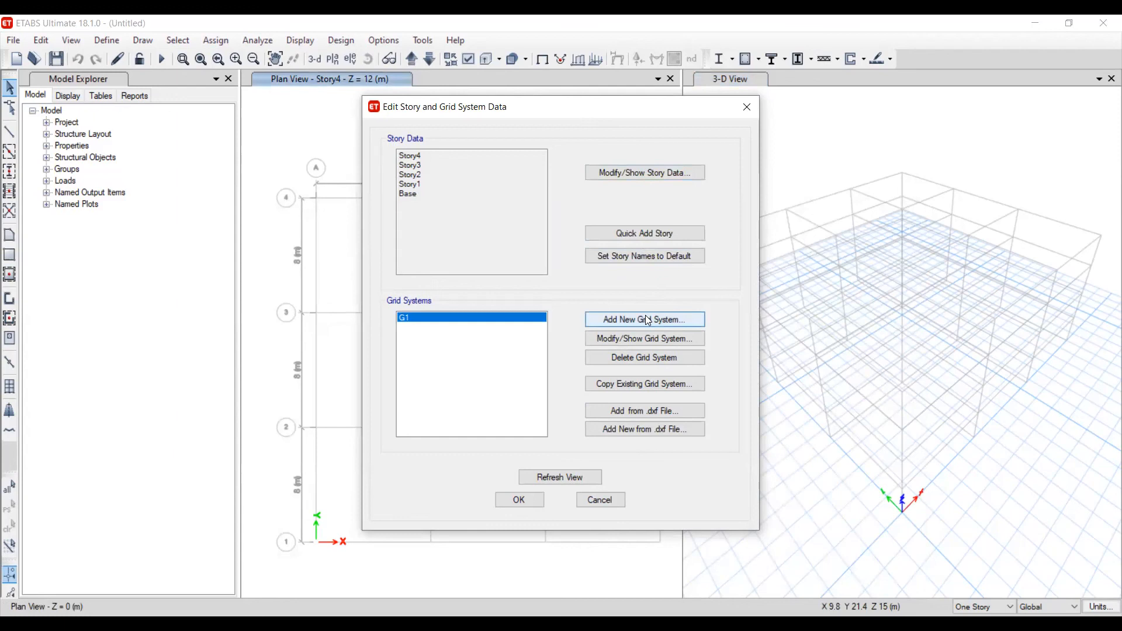
left_click(642, 345)
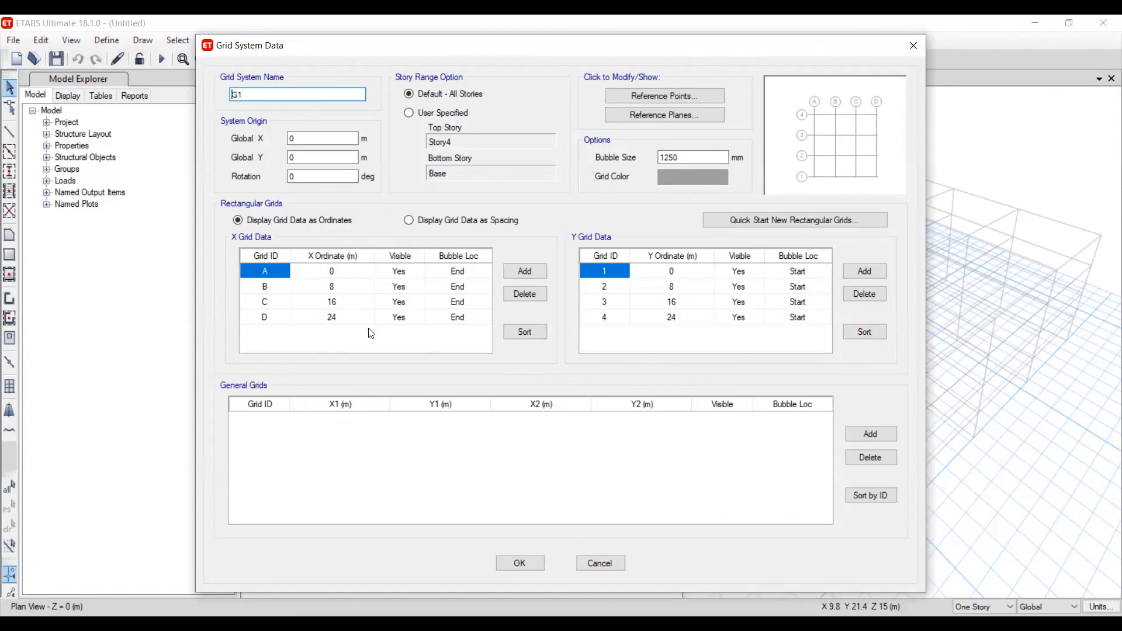
left_click(620, 566)
Go through the origin, rotation and grid dimension settings for a new grid system, and leave the story and grid data without adding one
left_click(645, 320)
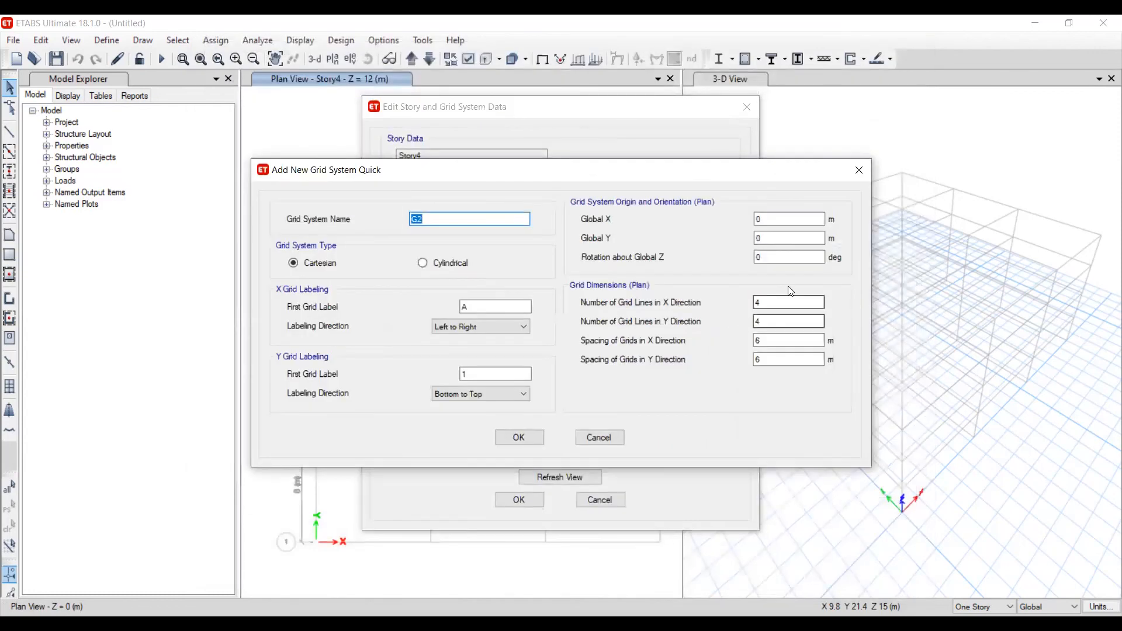
left_click(754, 218)
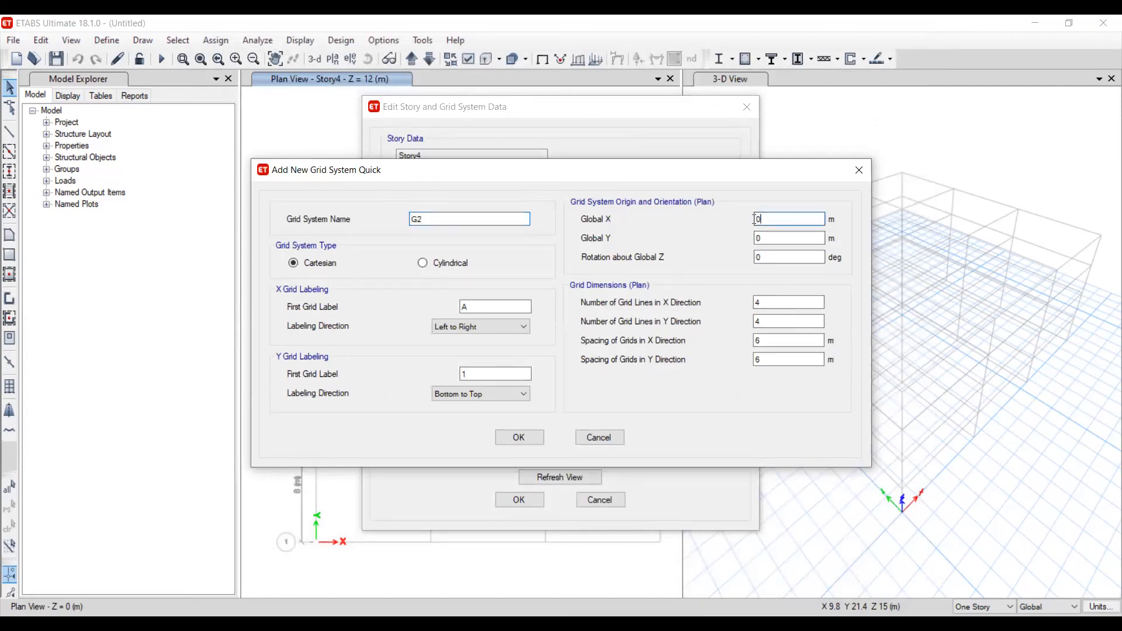
key("Tab")
key("Tab")
key("Tab")
key("Tab")
left_click(598, 437)
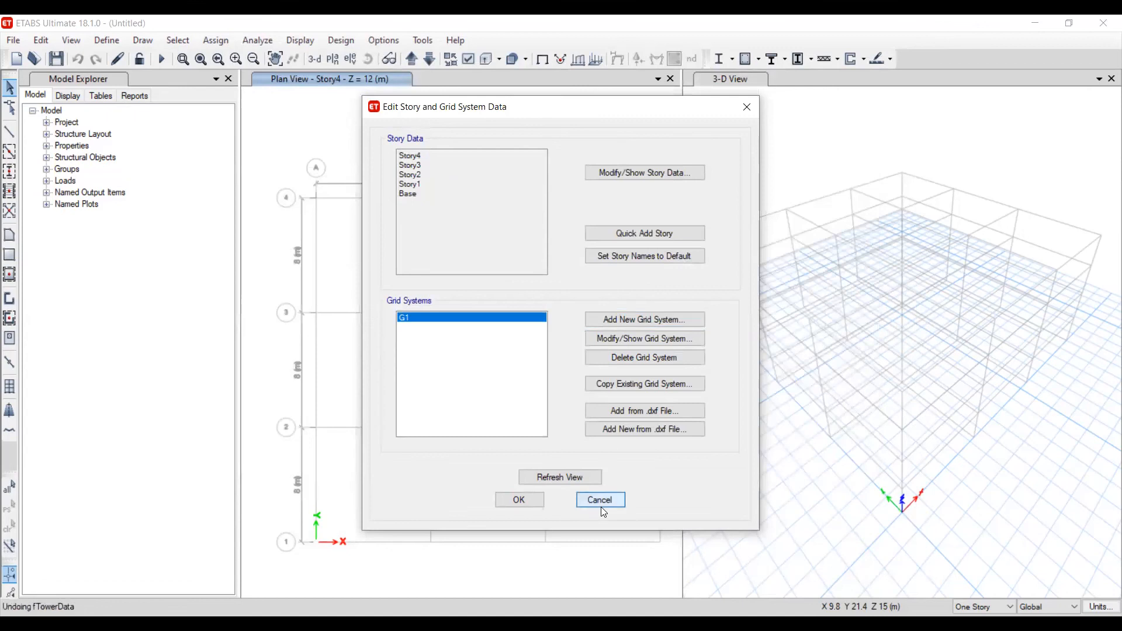
left_click(602, 502)
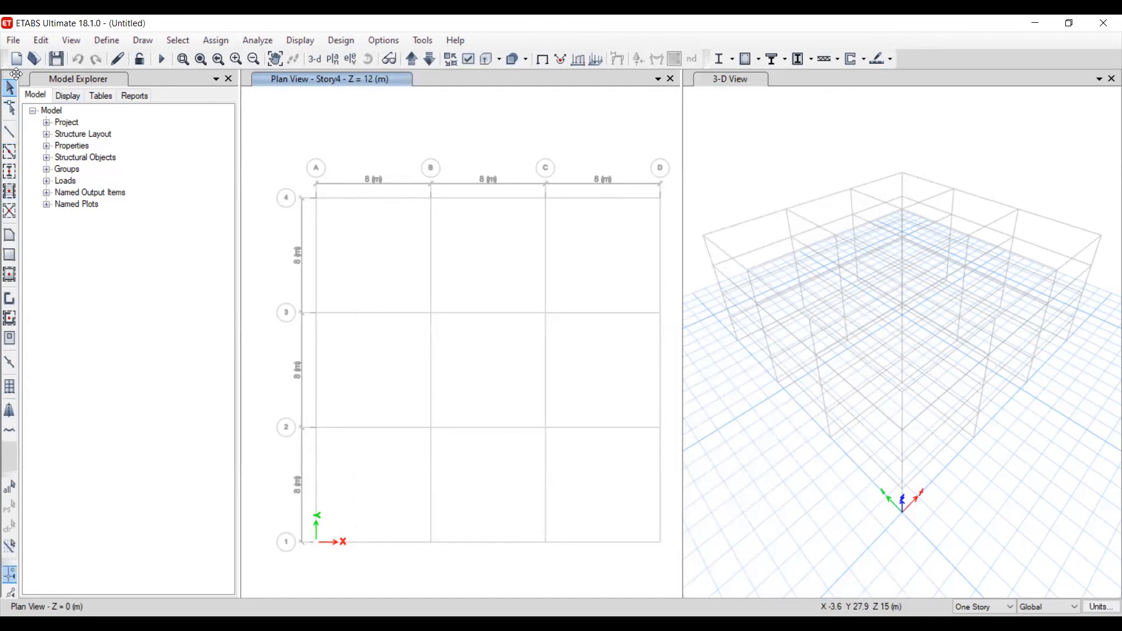
Draw a closed four-sided loop of straight frames freehand in plan, around grid line 2 between grid A and just past grid B
left_click(10, 136)
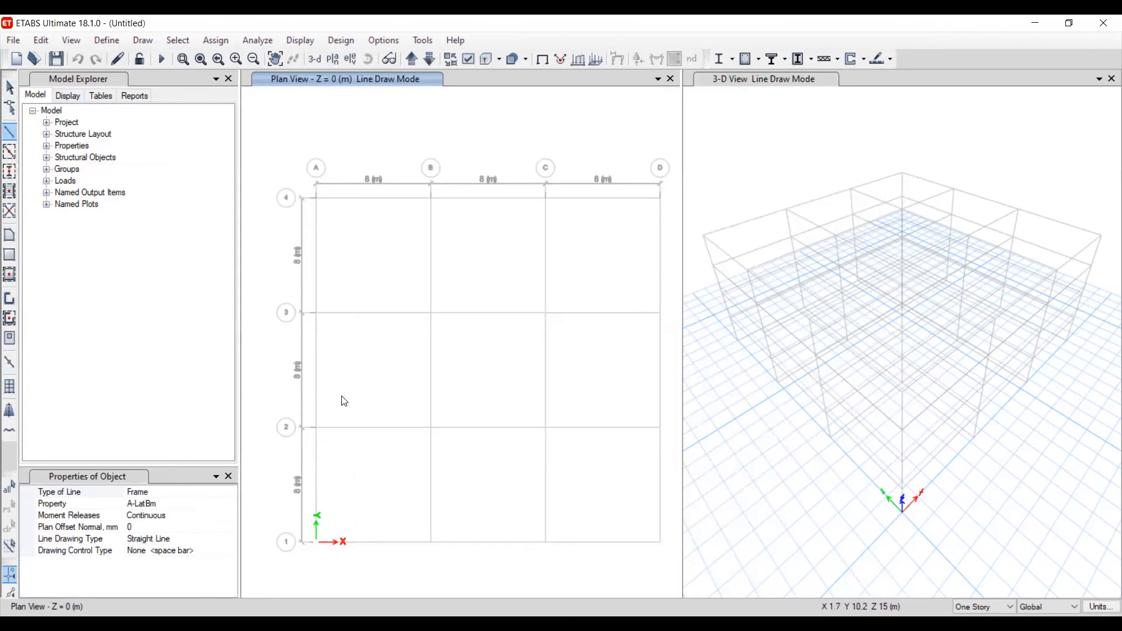
left_click(341, 395)
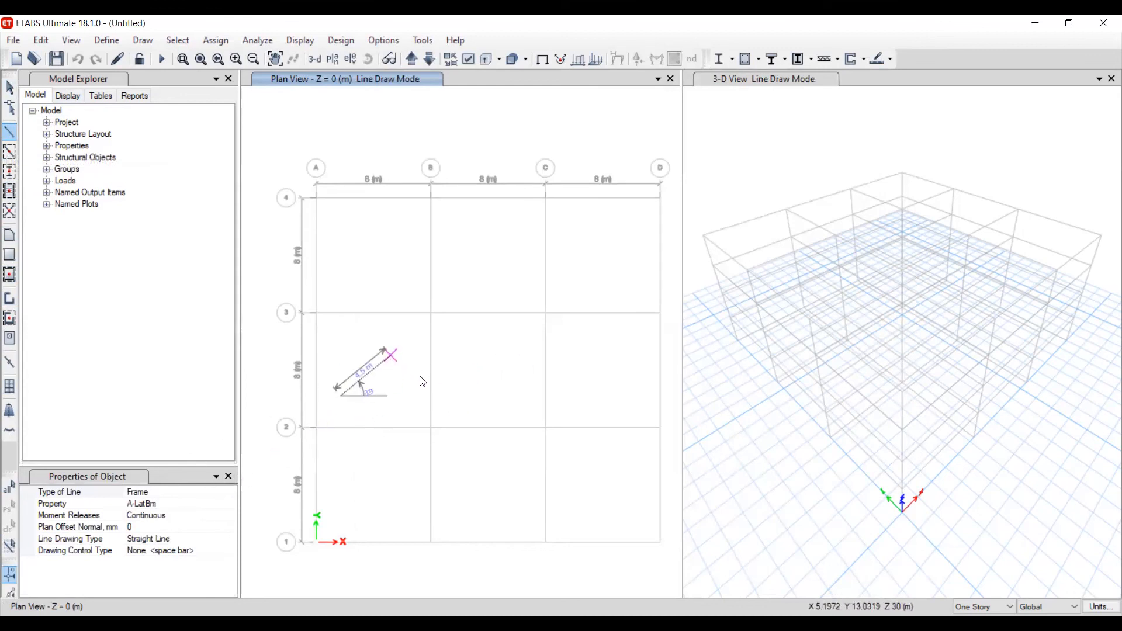
left_click(391, 356)
left_click(450, 414)
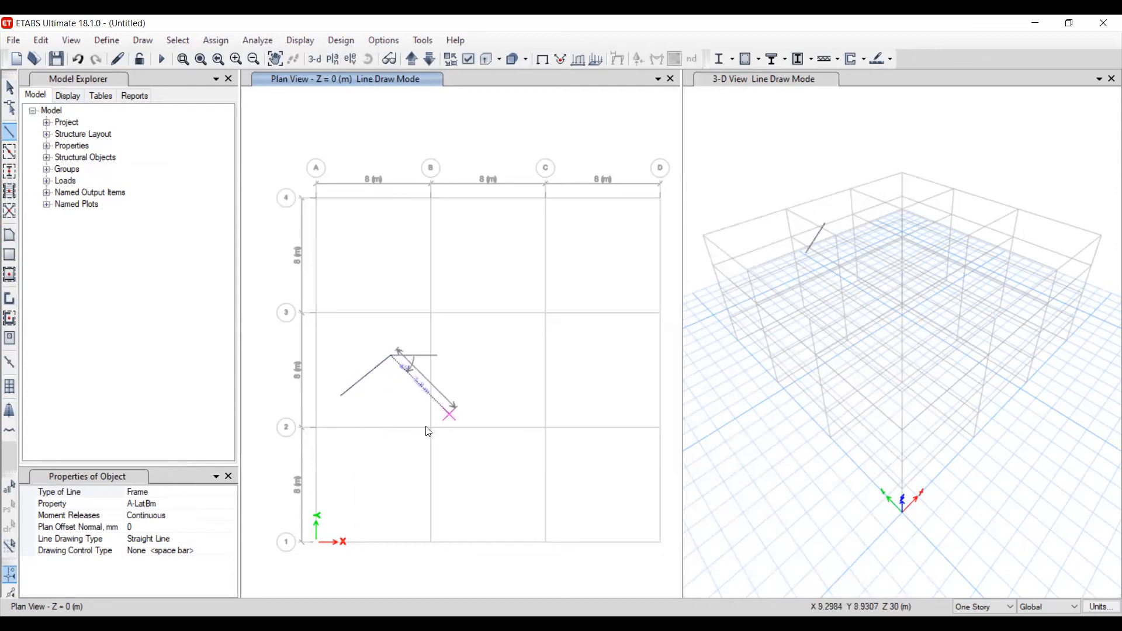
left_click(391, 439)
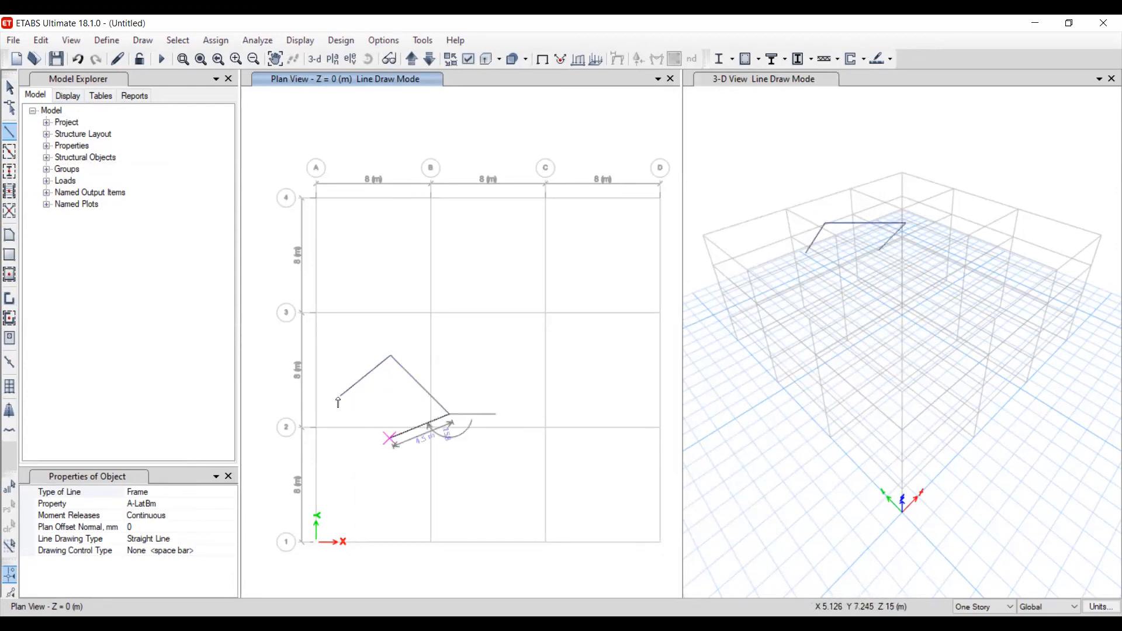
left_click(340, 397)
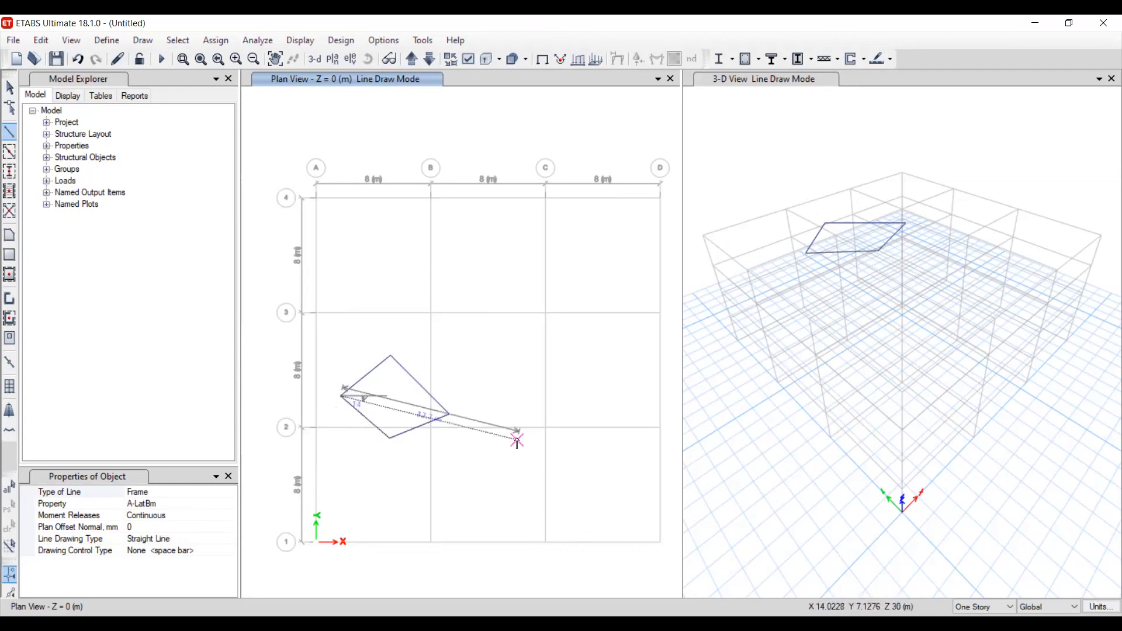
key("Escape")
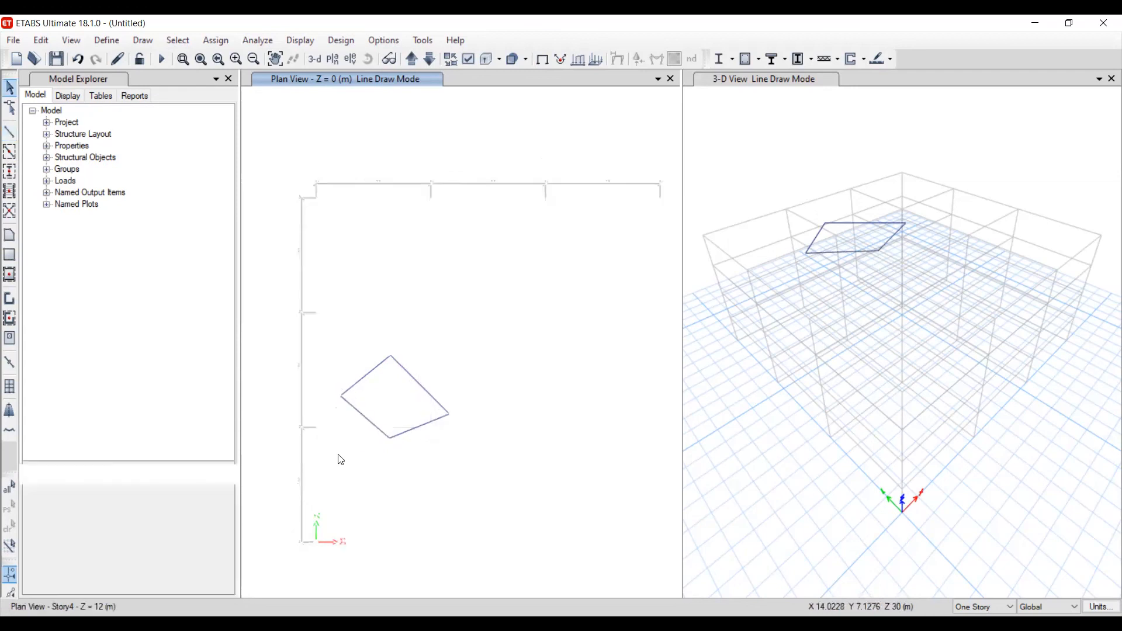
Delete the four frames of the freehand loop
left_click_drag(481, 321, 336, 456)
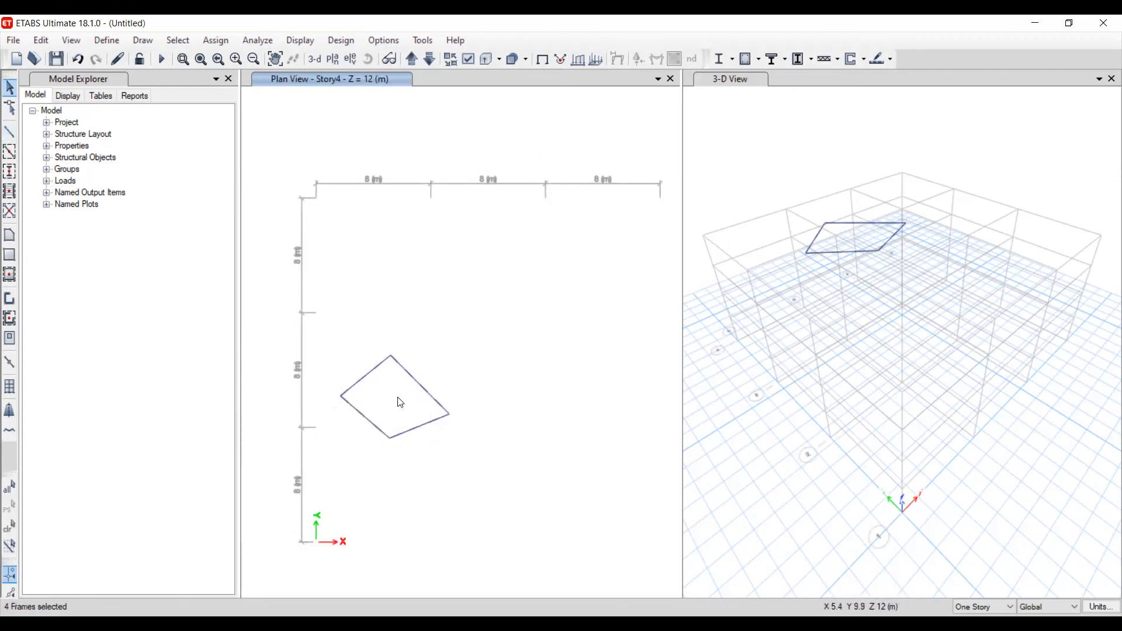
left_click_drag(468, 339, 349, 453)
key("Delete")
Draw A-LatBm frames on Story4 along grid line 4 from A to D, and quick-draw one on grid line A between grids 2 and 3
left_click(10, 132)
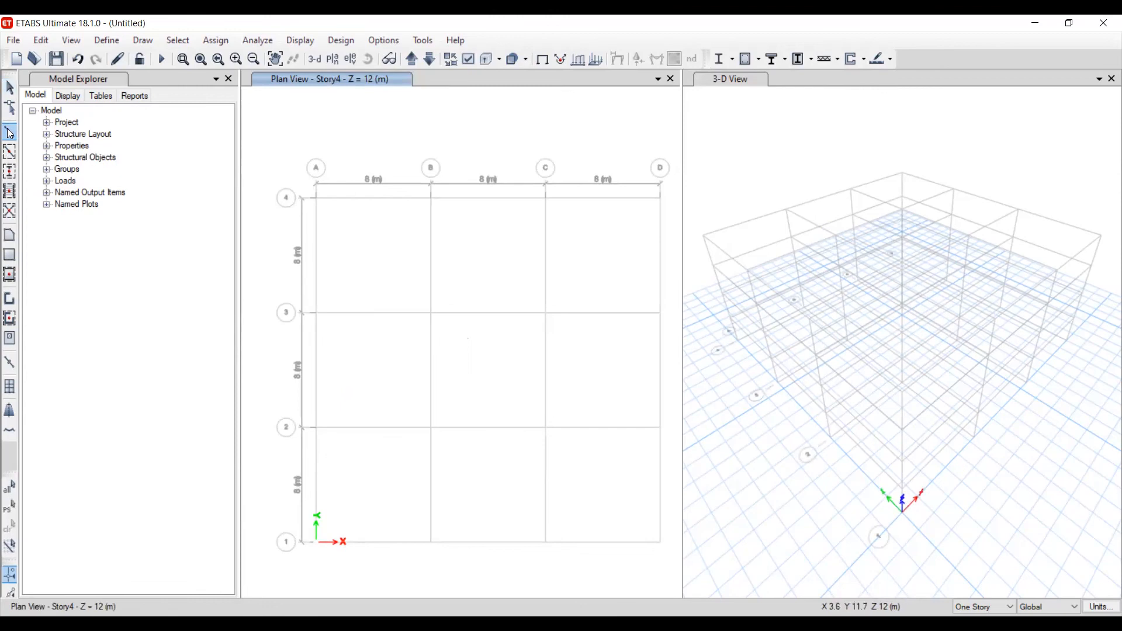
left_click(317, 198)
left_click(435, 200)
left_click(546, 199)
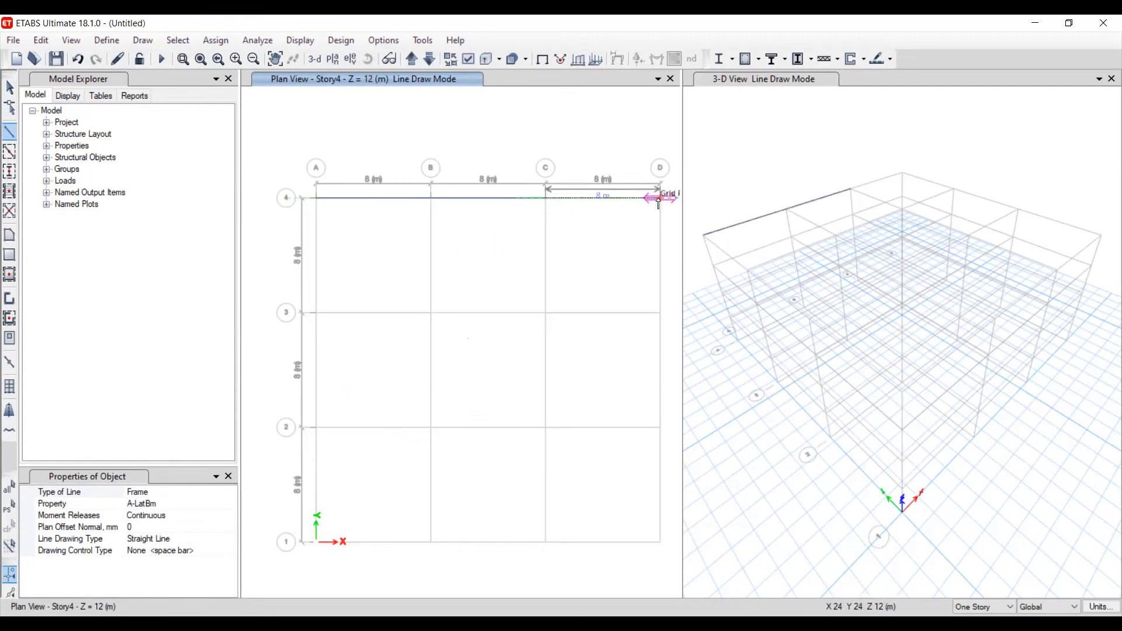
right_click(579, 219)
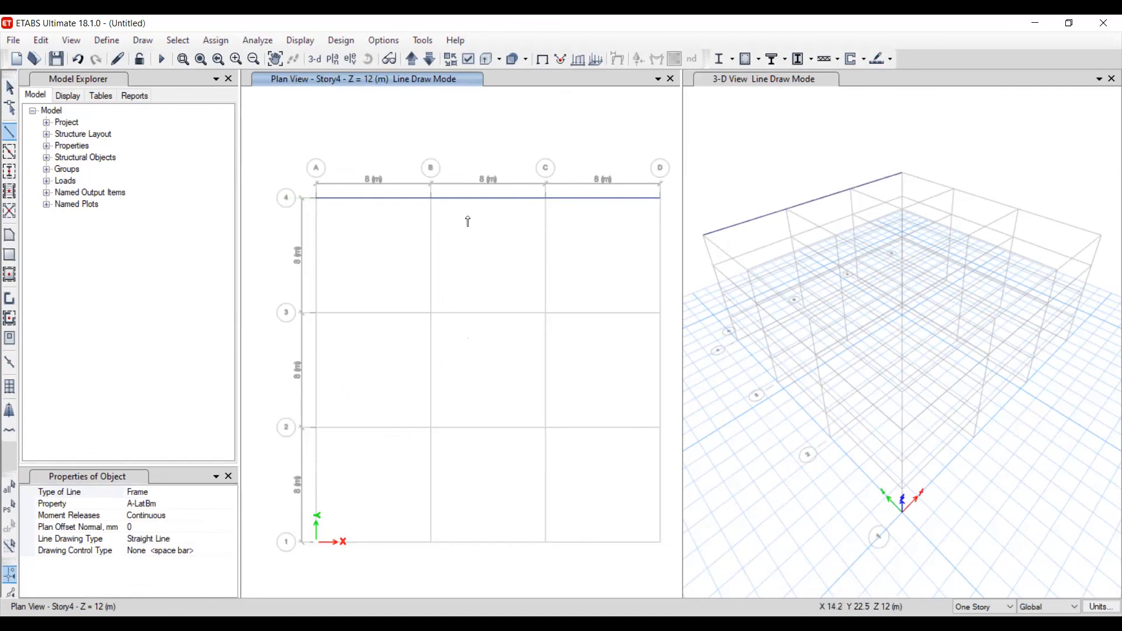
left_click(11, 152)
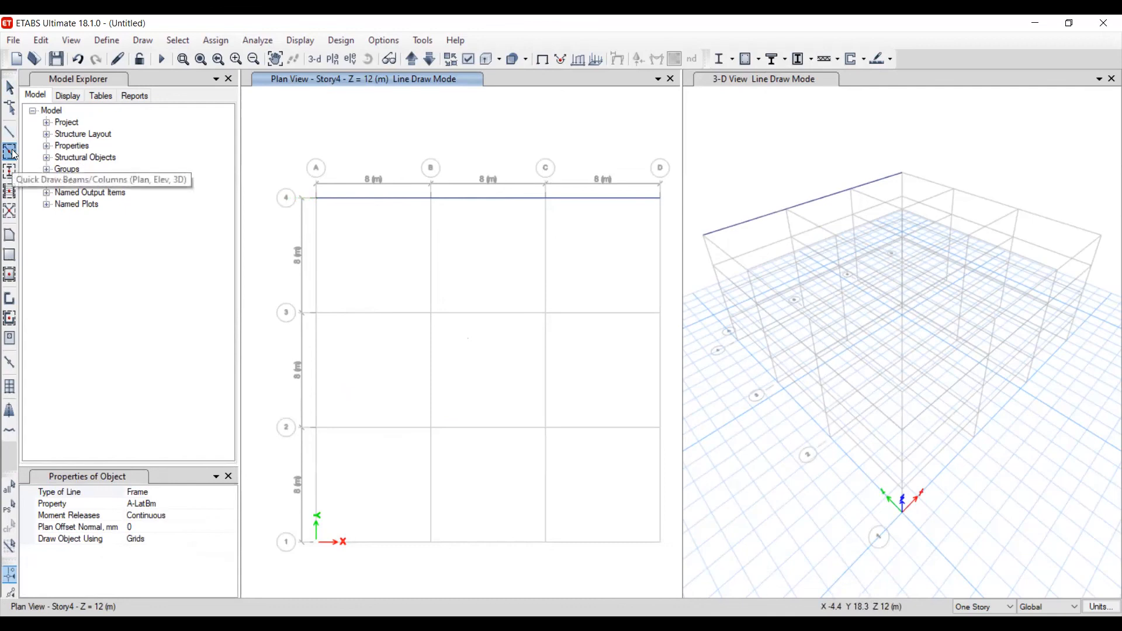
left_click(320, 336)
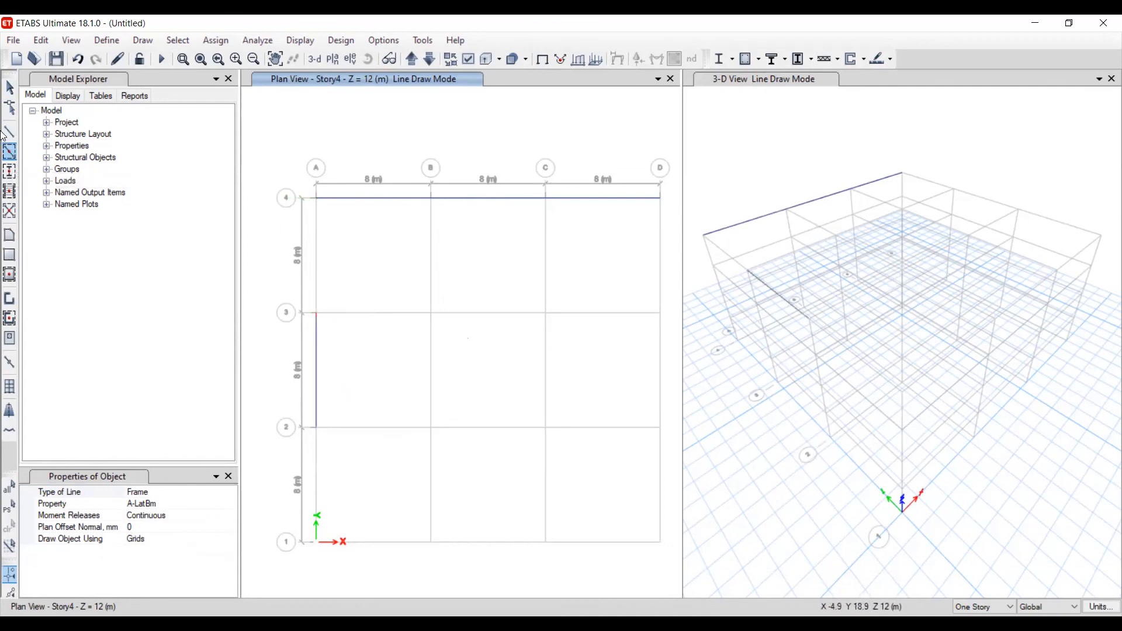
Draw a rectangular Slab1 floor on Story4 in the bay between grids A and B and grids 3 and 4
left_click(10, 172)
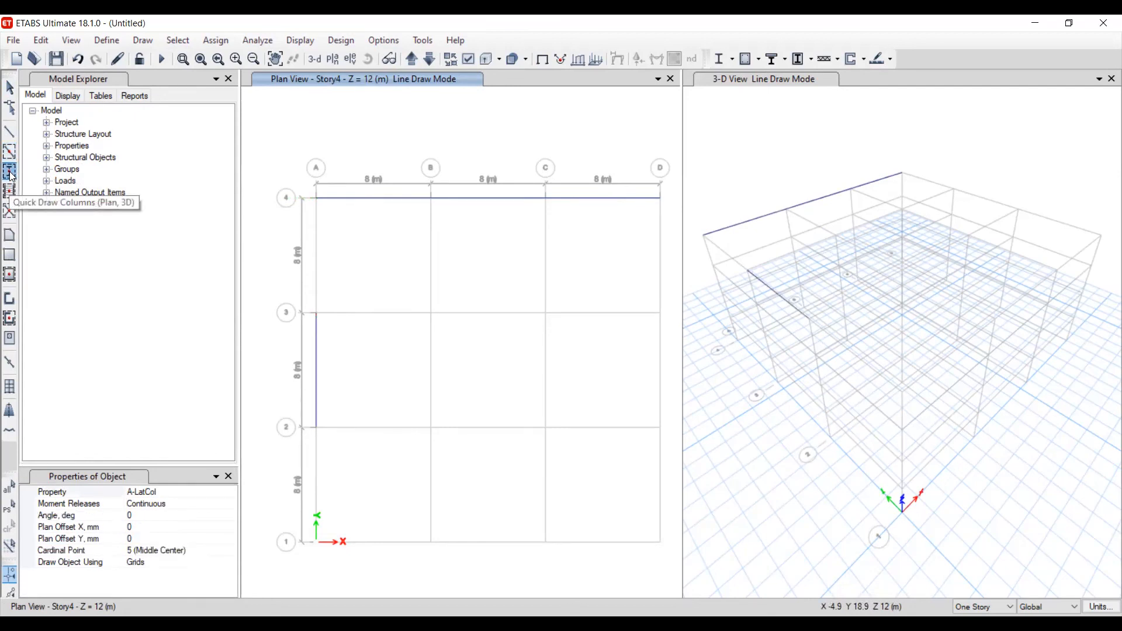
left_click(10, 235)
left_click(316, 198)
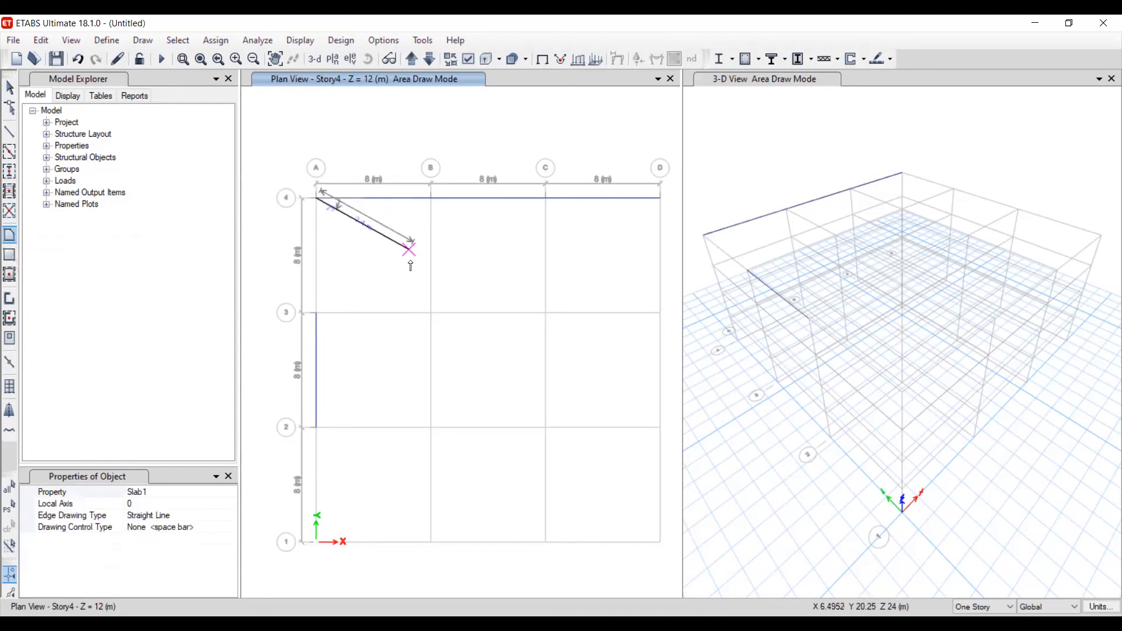
left_click(431, 198)
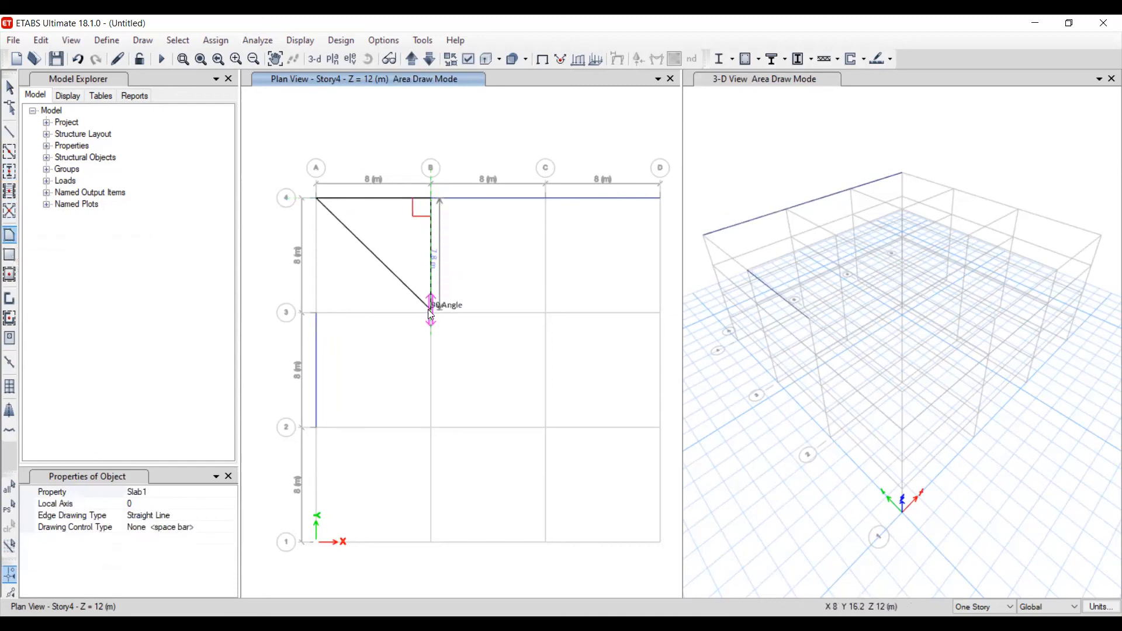
left_click(431, 313)
left_click(316, 313)
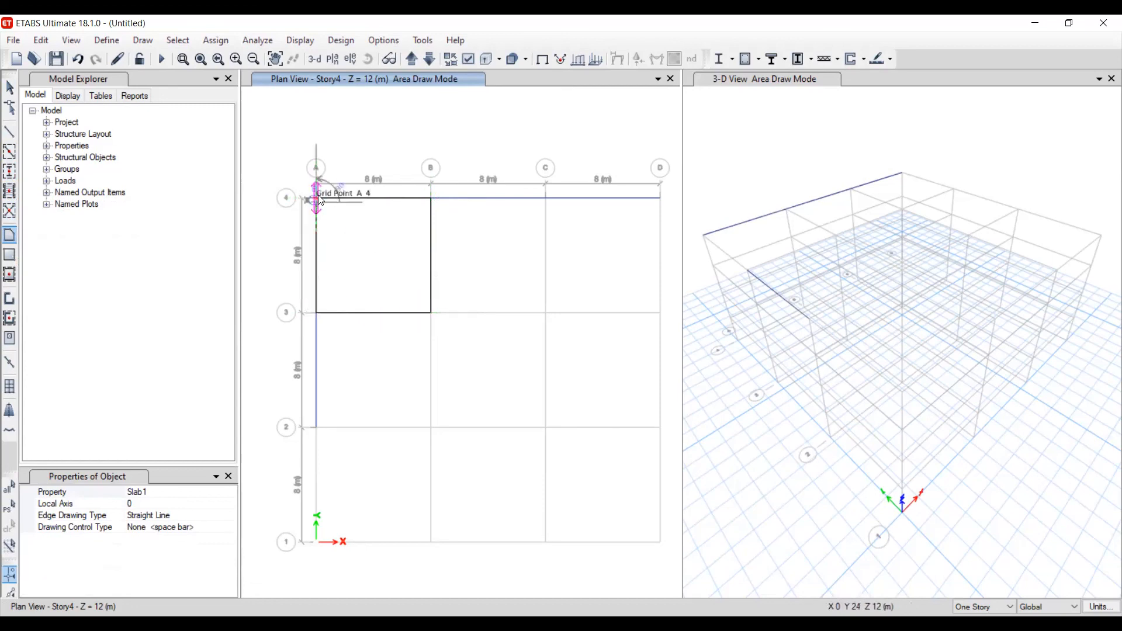
key("Return")
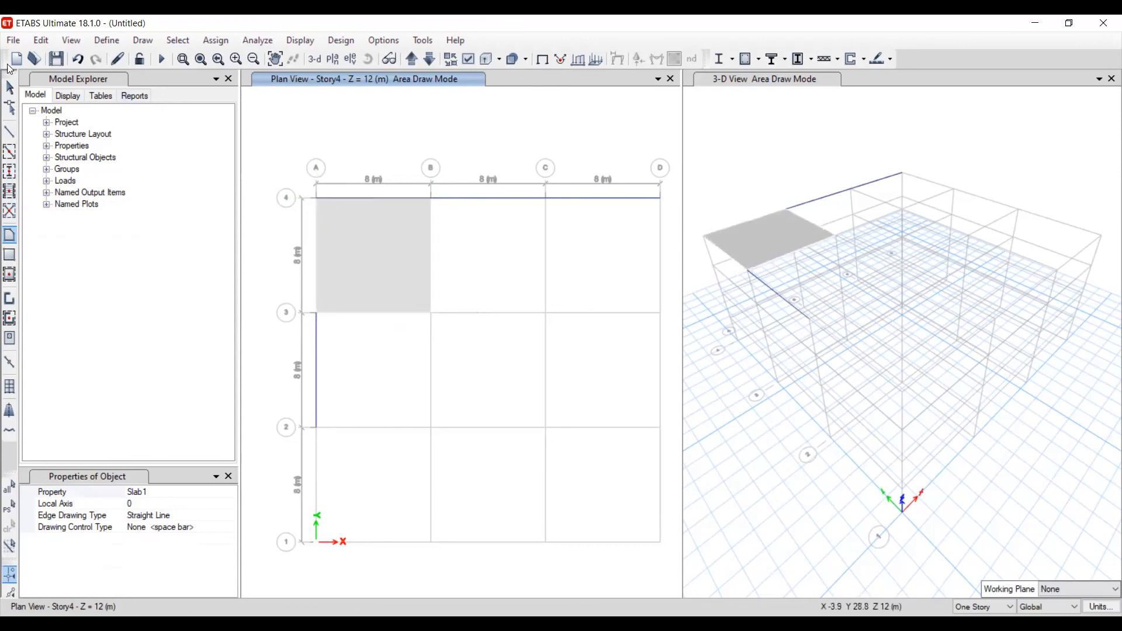
Delete the slab in the bay between grids A–B and 3–4
left_click(10, 88)
left_click(362, 237)
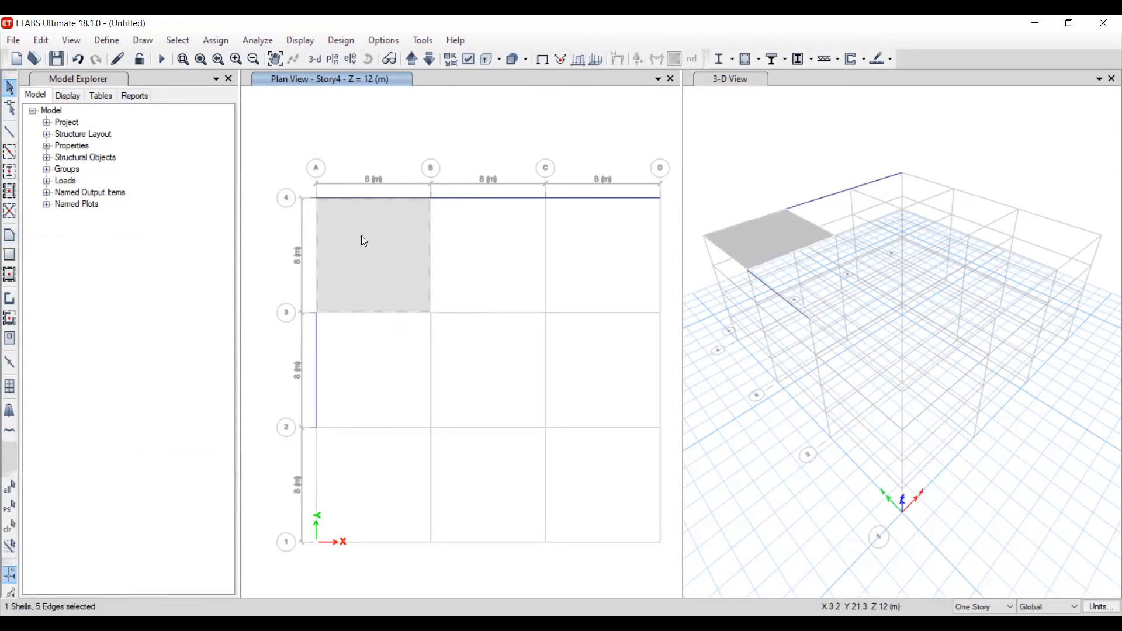
key("Delete")
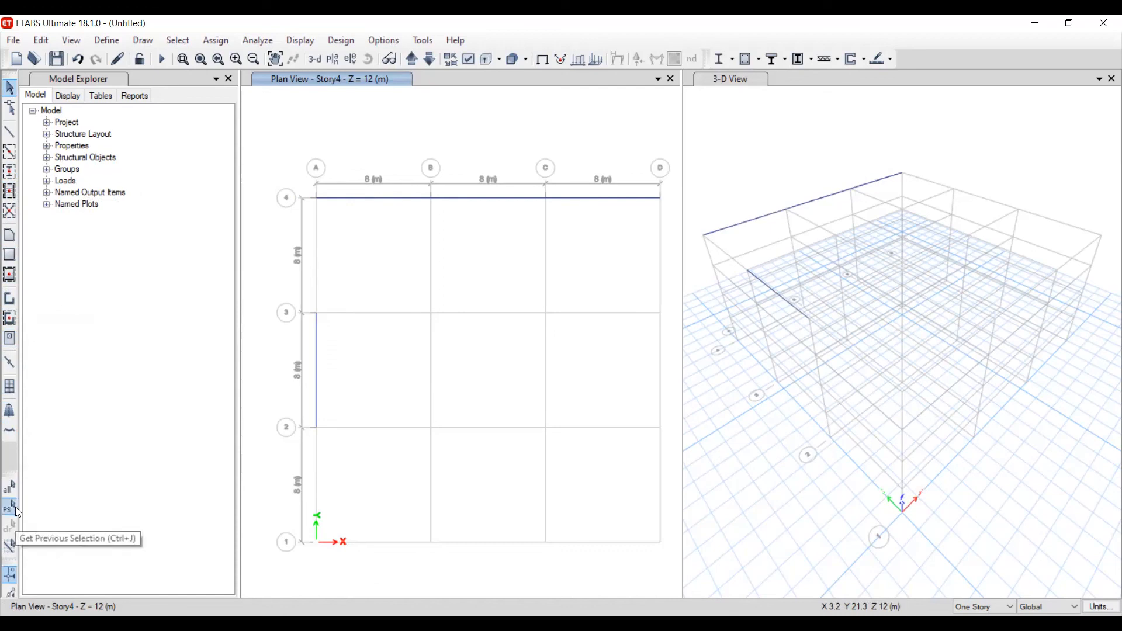
Try selecting one beam on grid line 4 and clearing the selection, and delete all objects in the model using Select All
left_click(363, 199)
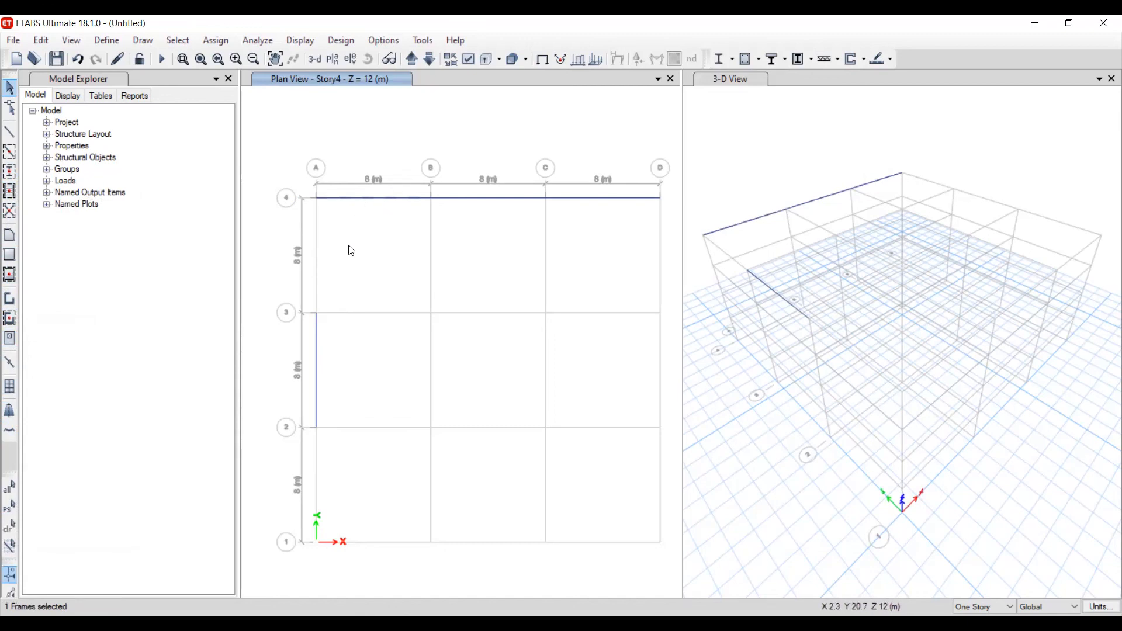
key("Escape")
left_click(9, 517)
left_click(16, 490)
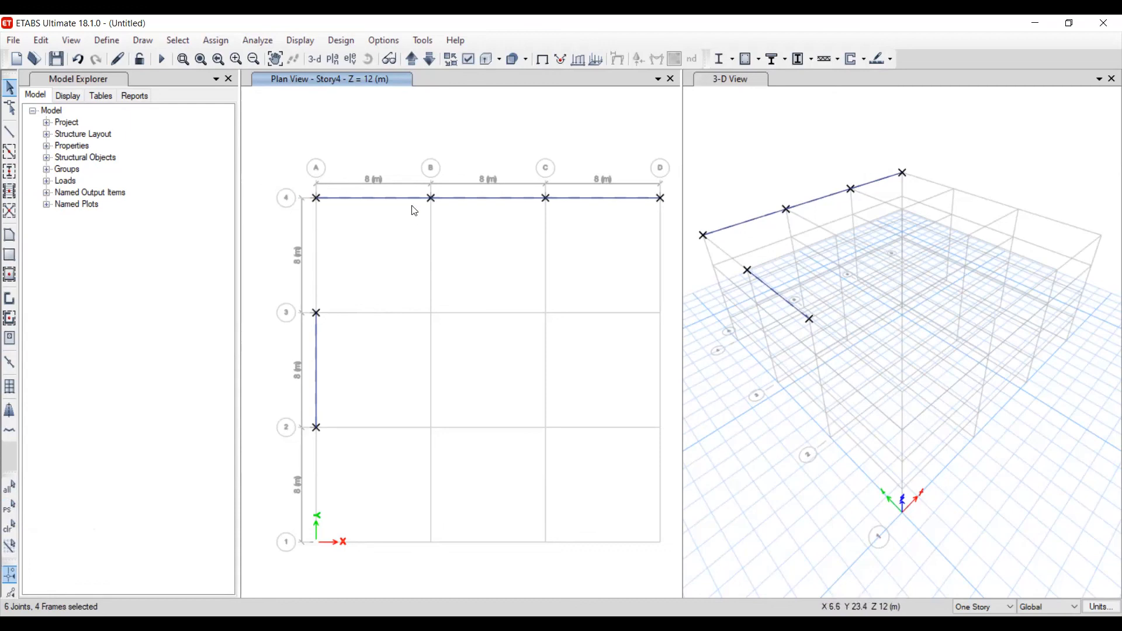
key("Delete")
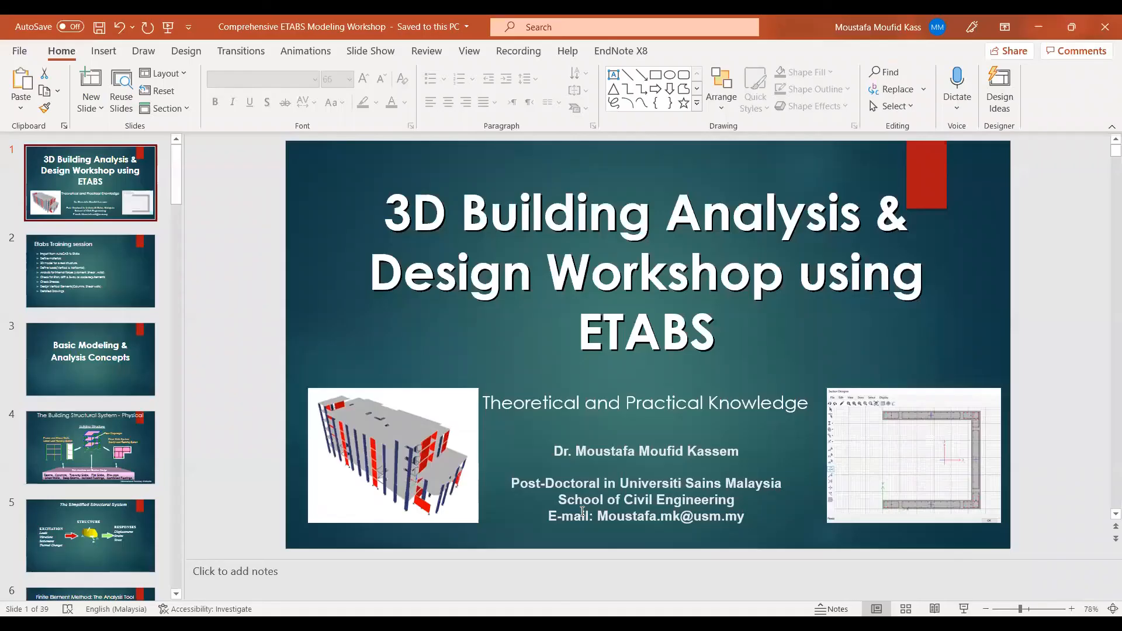
Circle the presenter's name and underline the e-mail address on the title slide of the PowerPoint workshop presentation
mouse_move(557, 464)
left_mouse_down()
mouse_move(719, 466)
mouse_move(748, 440)
mouse_move(578, 431)
mouse_move(557, 444)
left_mouse_up()
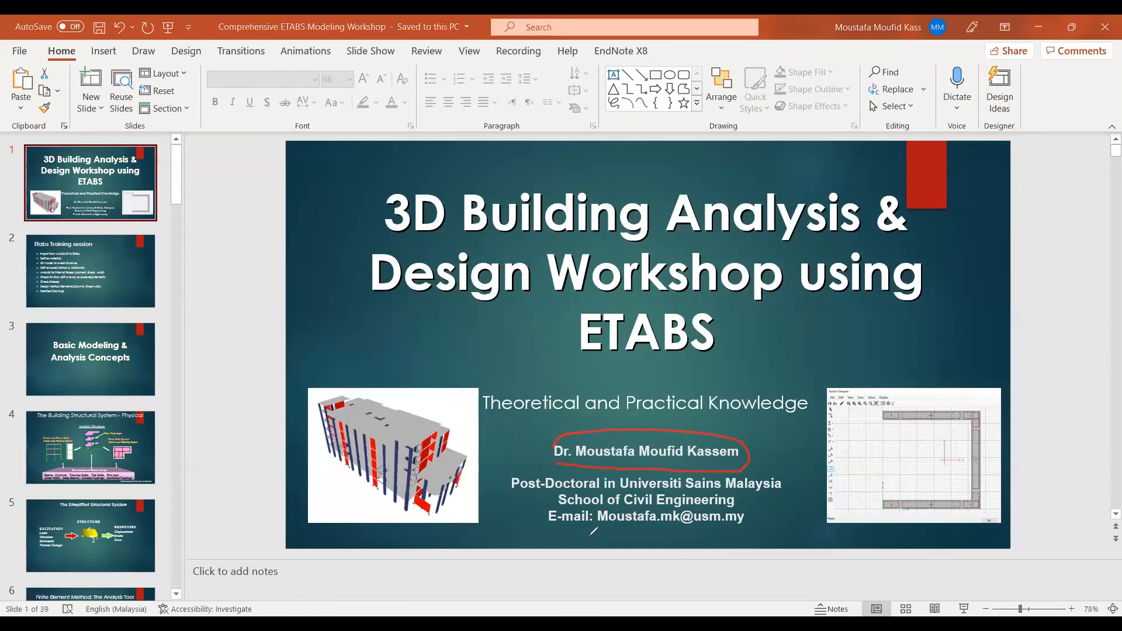
left_click_drag(541, 531, 745, 526)
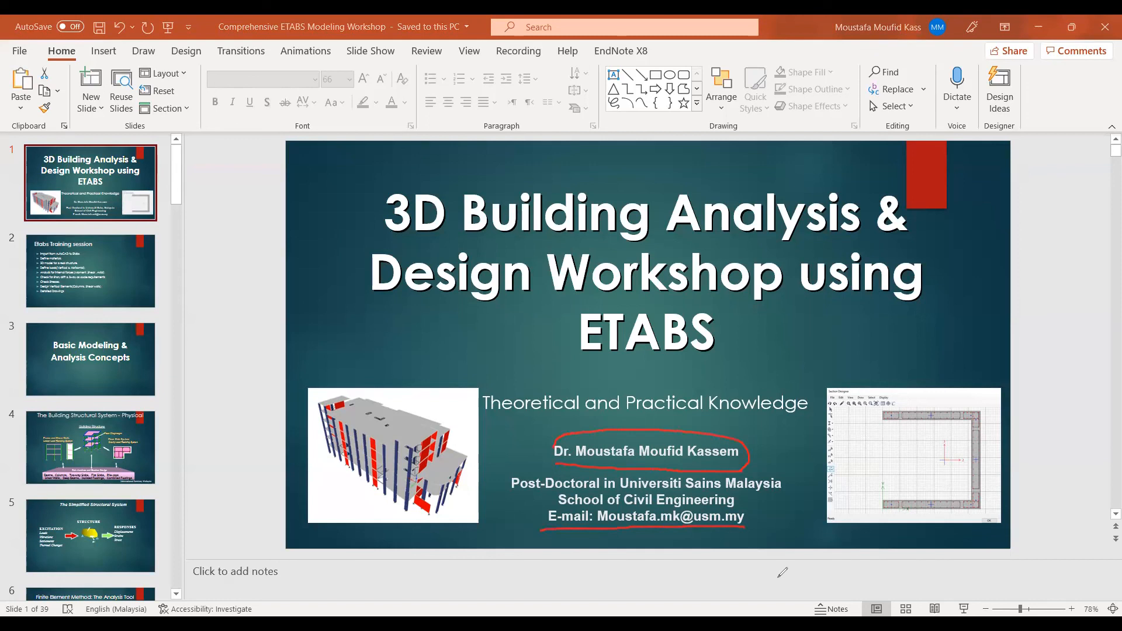